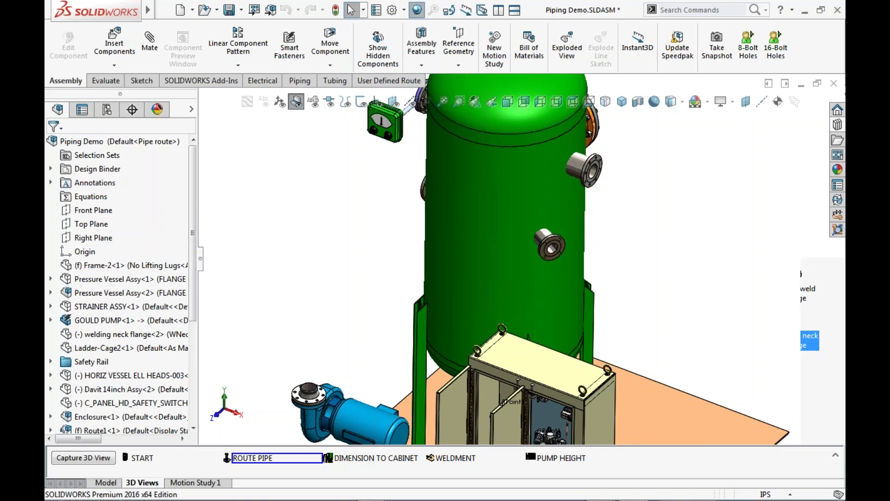
Place a welding neck flange on the pump's outlet flange using the WNeck Flange 150-NPS4 configuration.
left_click_drag(262, 167, 310, 150)
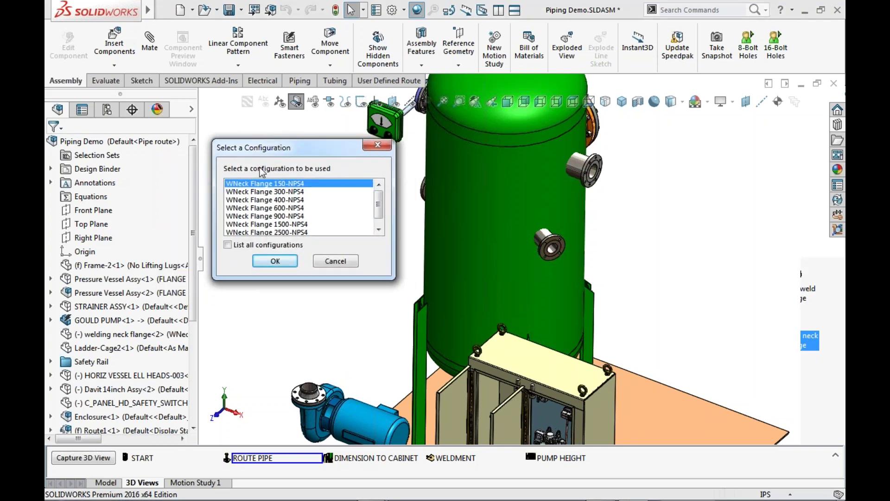
left_click_drag(379, 202, 376, 215)
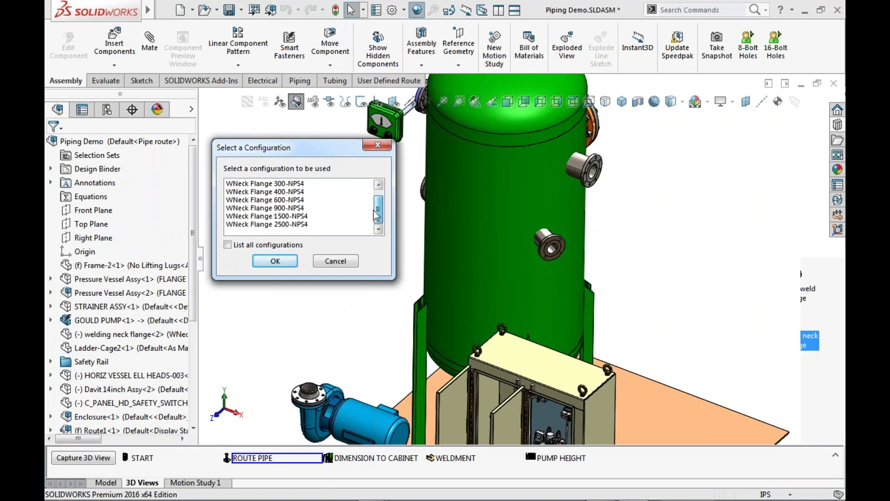
scroll(376, 213, "up", 1)
left_click(350, 184)
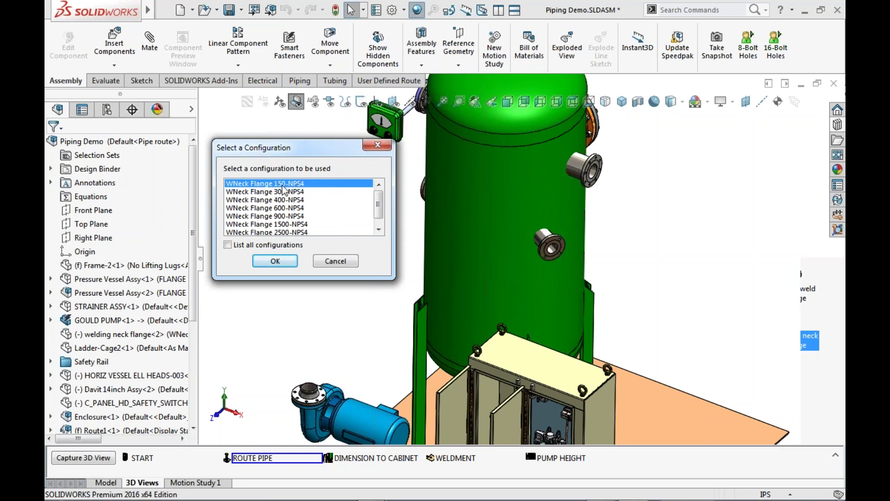
left_click(276, 262)
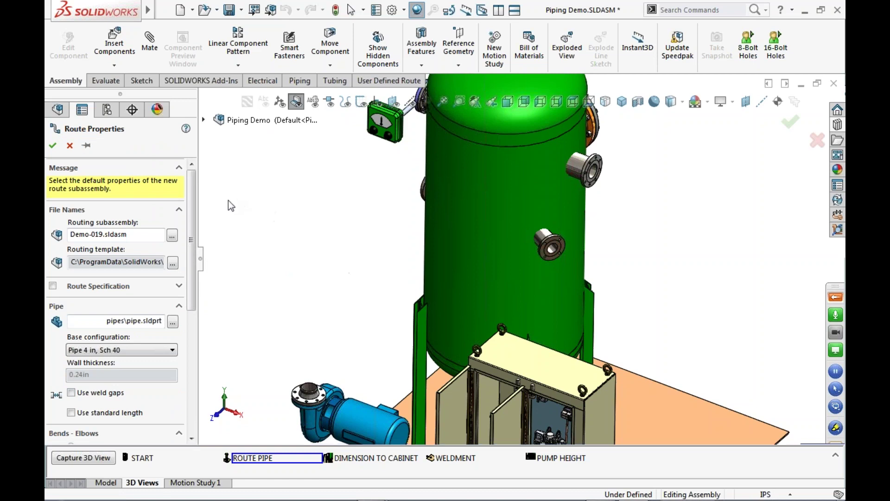
Review the new route's properties and accept Pipe 4 in, Sch 40 with 90L LR Inch 4 Sch40 elbows.
left_click_drag(191, 215, 191, 285)
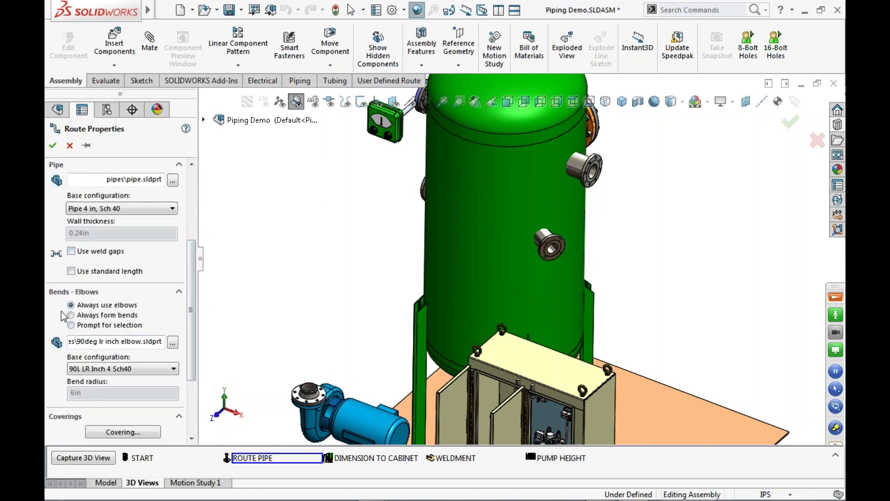
left_click_drag(193, 278, 192, 198)
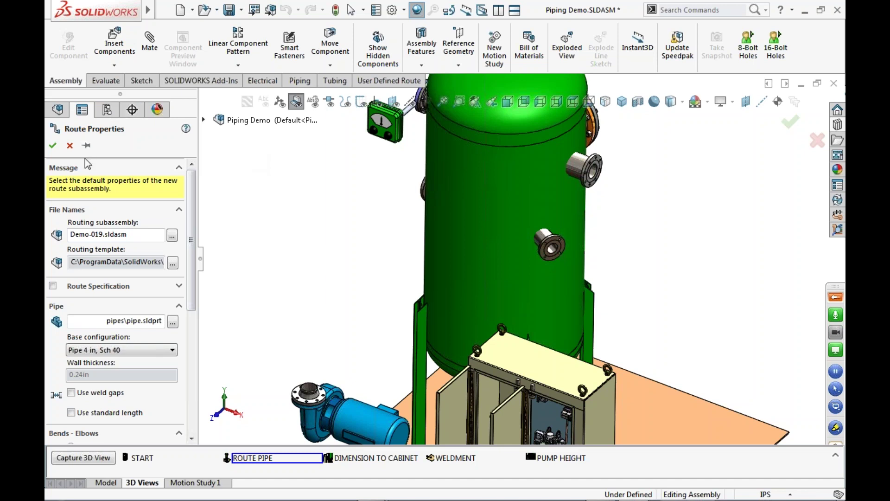
left_click(52, 146)
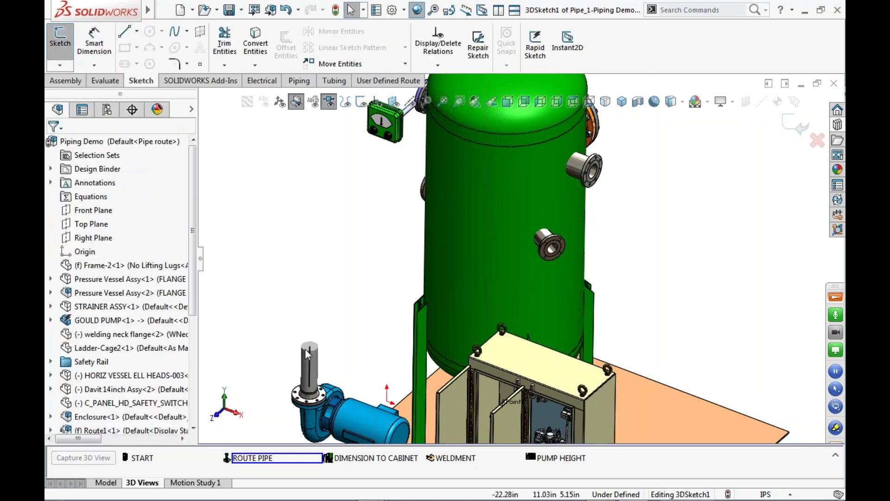
Extend the pump's vertical pipe stub to about Y 78.6 in and sketch a horizontal run along X past the vessel.
mouse_move(309, 346)
left_mouse_down()
mouse_move(320, 243)
mouse_move(312, 228)
left_mouse_up()
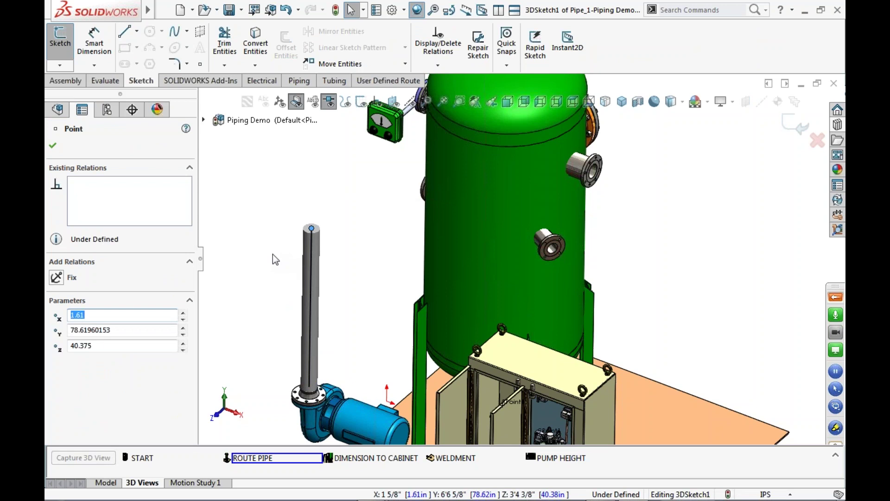
left_click(125, 32)
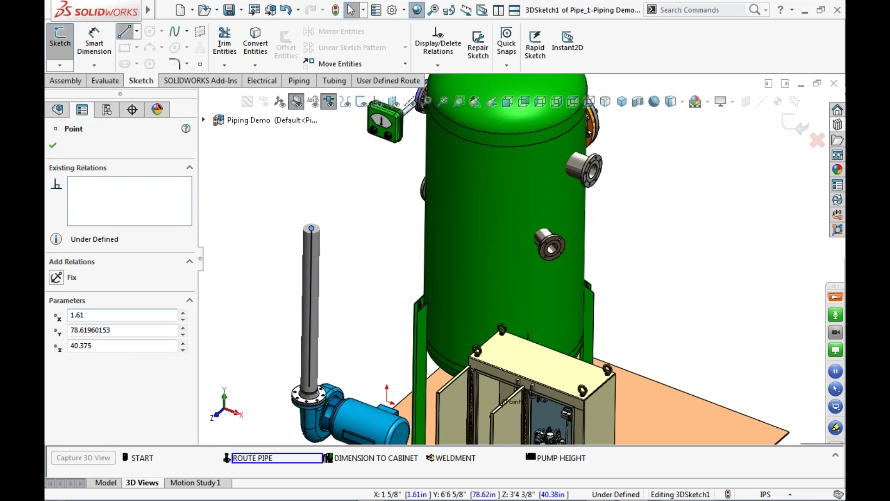
left_click(312, 227)
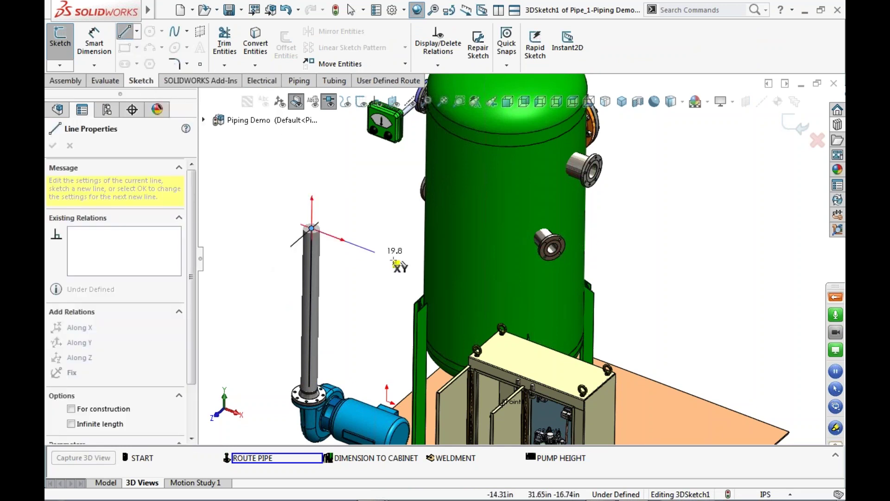
left_click(605, 338)
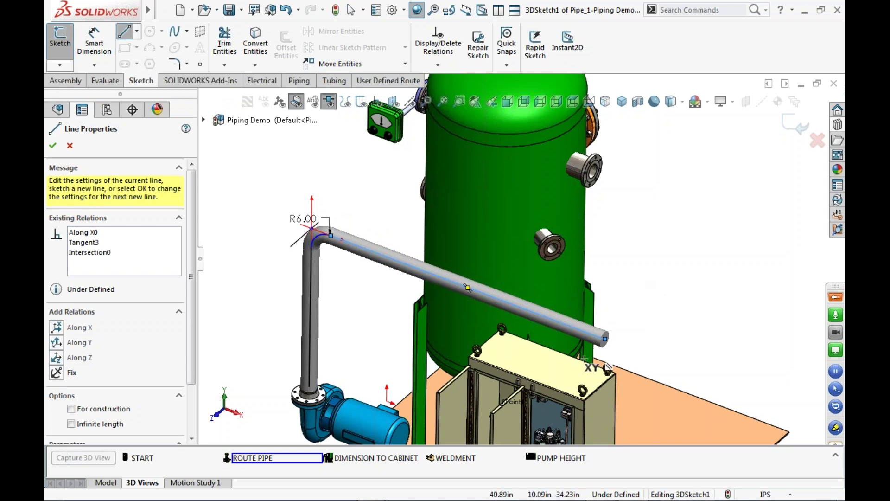
Sketch a route line about 32.5 in long along Z from the end of the X run.
left_click(605, 339)
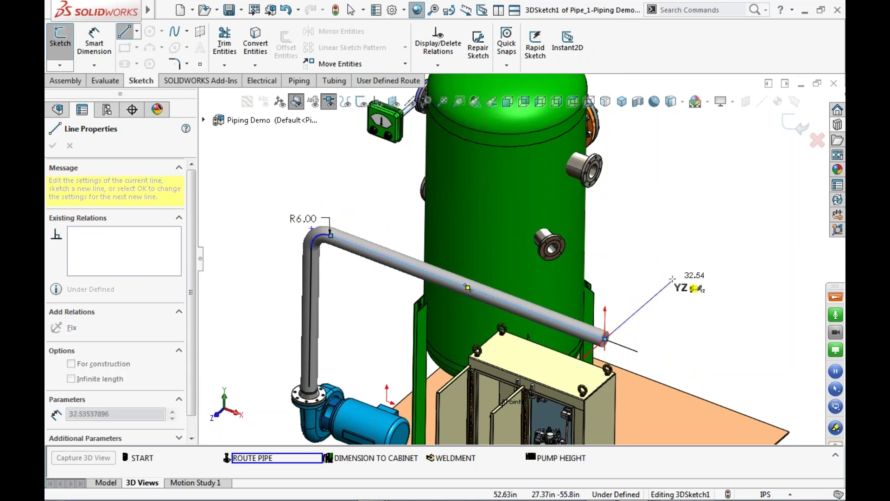
left_click(672, 278)
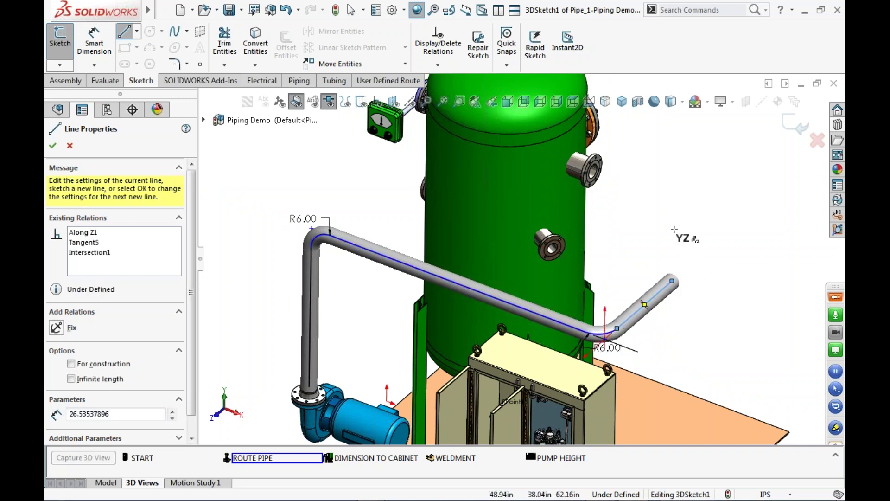
key("Escape")
Raise the horizontal X run of the route higher above the pump.
left_click(410, 229)
left_click_drag(410, 229, 408, 216)
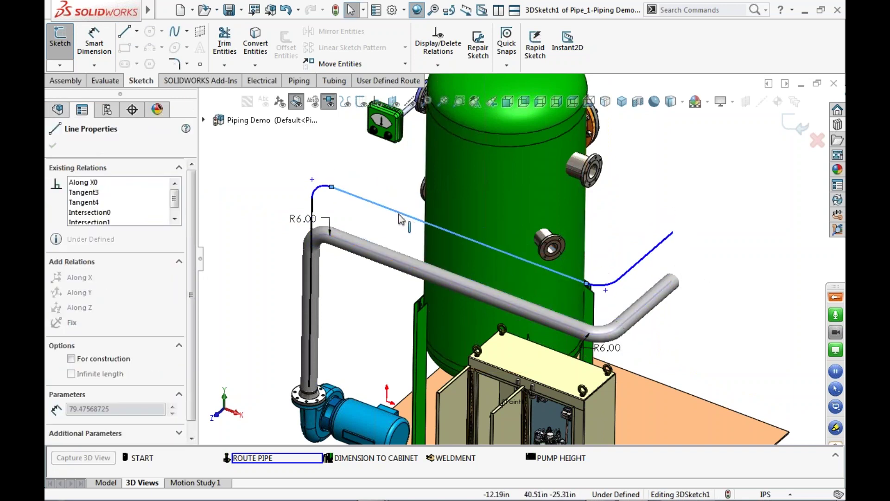
left_click(259, 253)
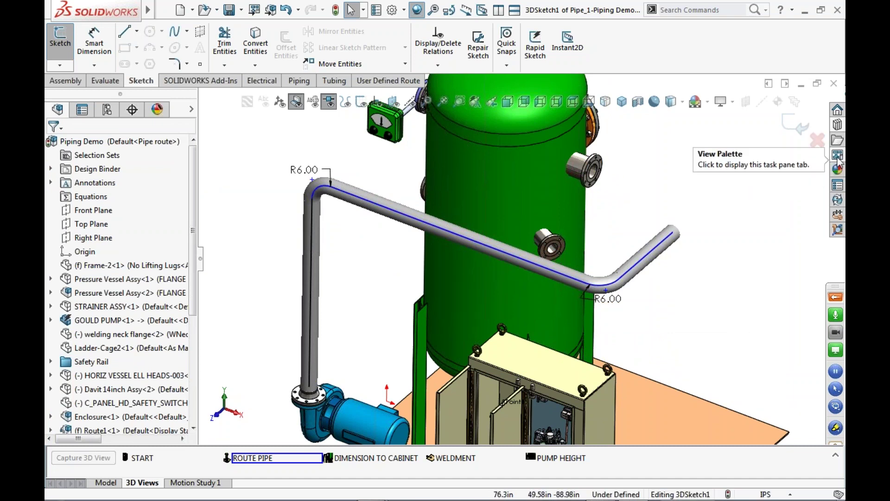
Place a WNeck Flange 150-NPS4 welding neck flange on the vessel's upper nozzle and join the open pipe end to its stub.
left_click(837, 140)
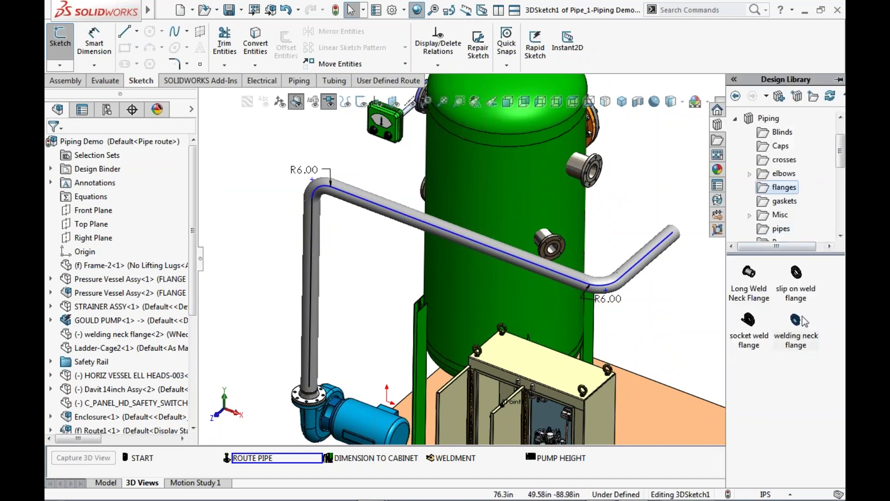
left_click_drag(798, 326, 595, 174)
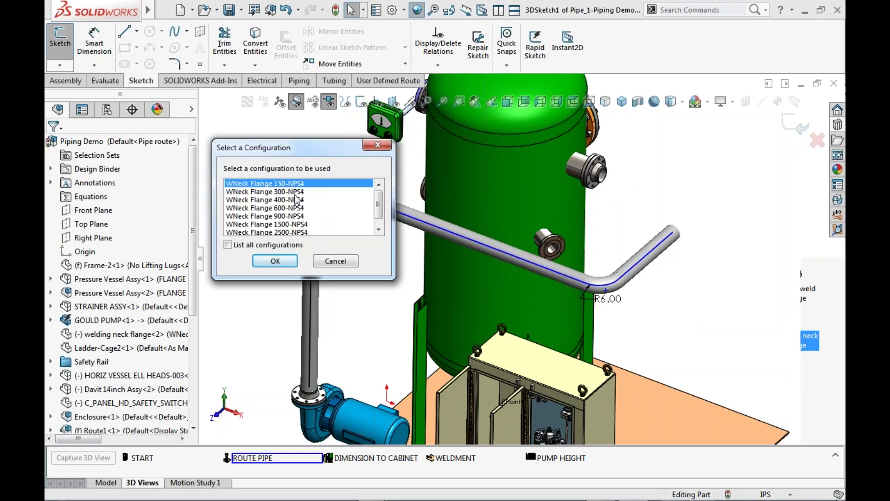
left_click(276, 261)
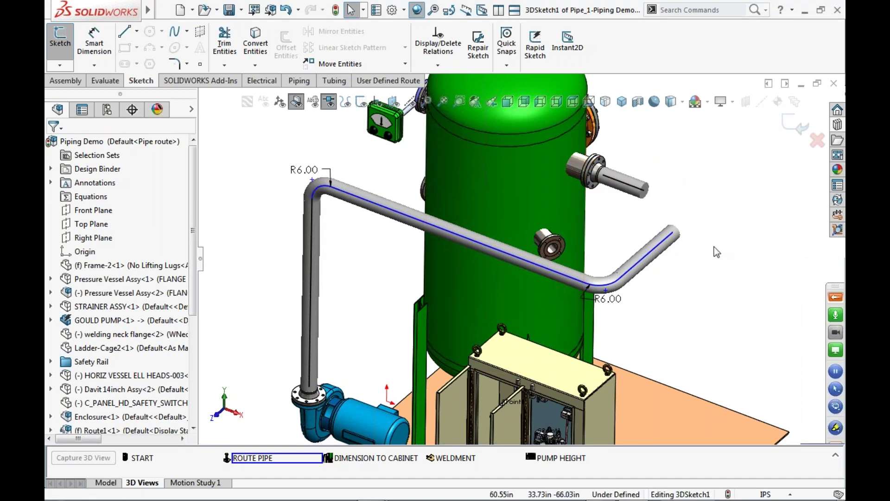
left_click_drag(673, 233, 644, 190)
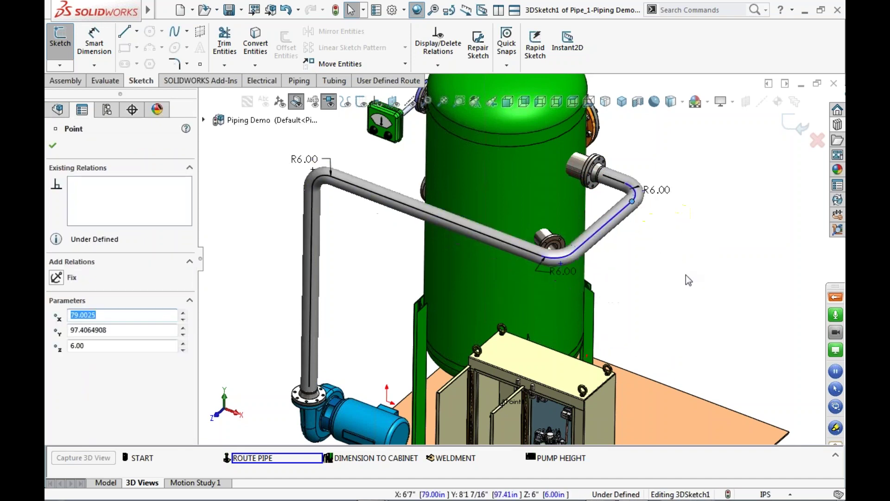
left_click(670, 146)
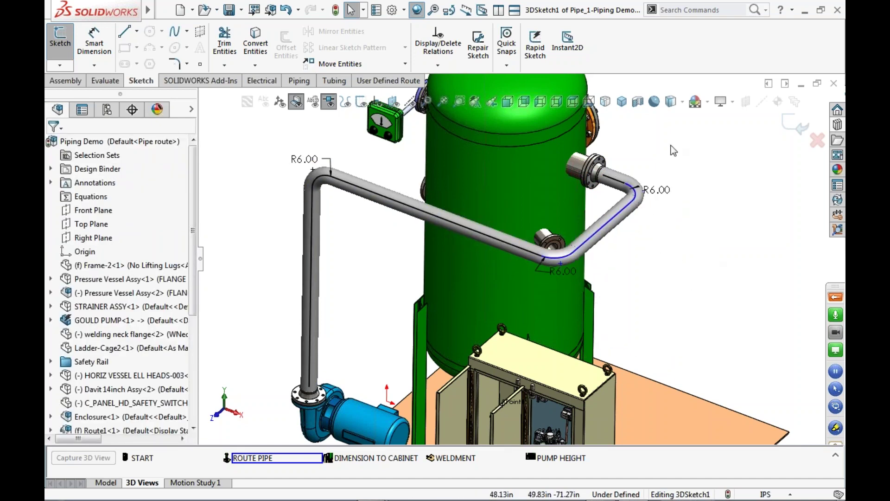
Move the Z run of the pipe outward, away from the vessel's upper nozzle.
left_click(606, 220)
left_click_drag(610, 224, 670, 252)
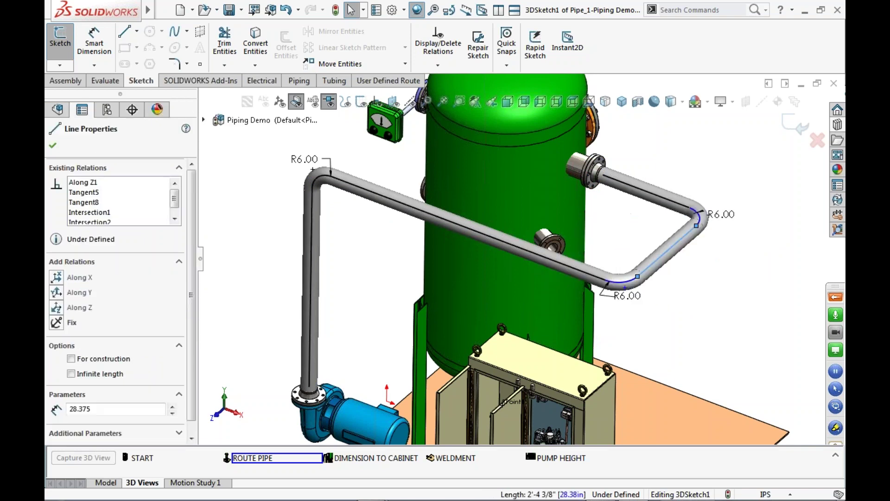
middle_click_drag(728, 341, 727, 339)
left_click(727, 340)
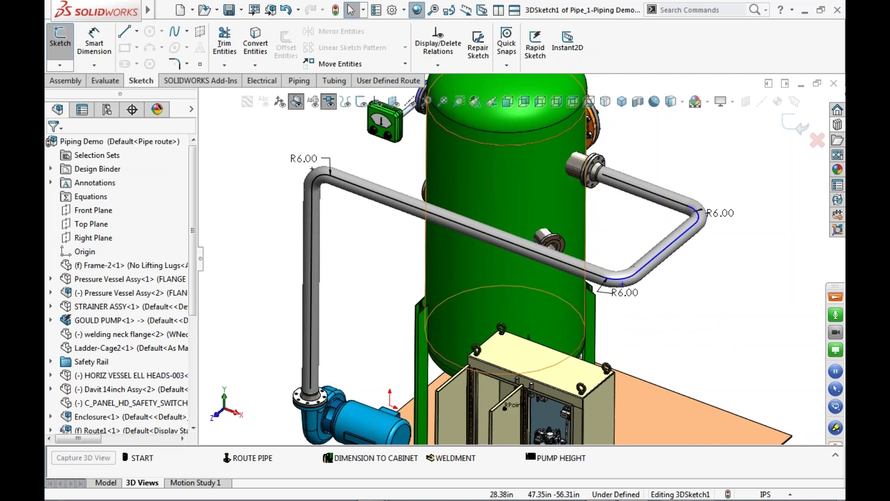
Remove the straight pipe between the upper nozzle's flange and the adjacent elbow with Remove Pipe.
left_click(668, 206)
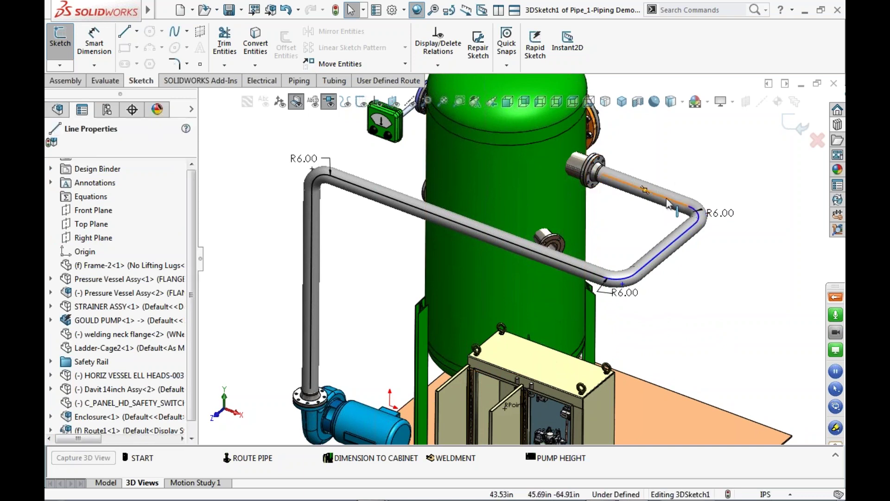
right_click(668, 206)
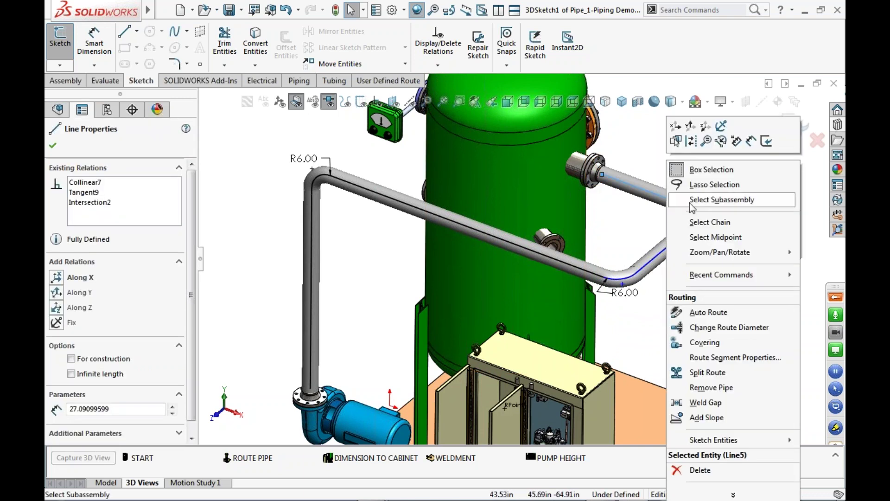
left_click(711, 387)
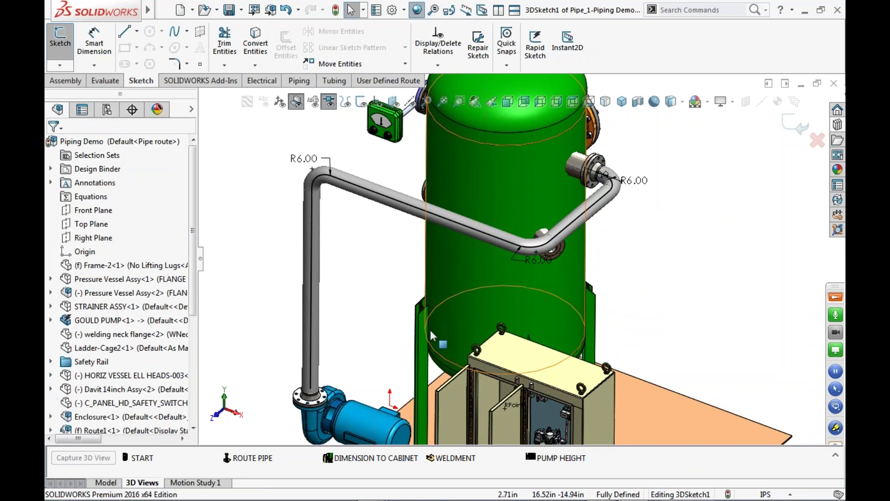
Place a welding neck flange on the vessel's lower nozzle using the WNeck Flange 150-NPS3 configuration.
scroll(430, 329, "up", 2)
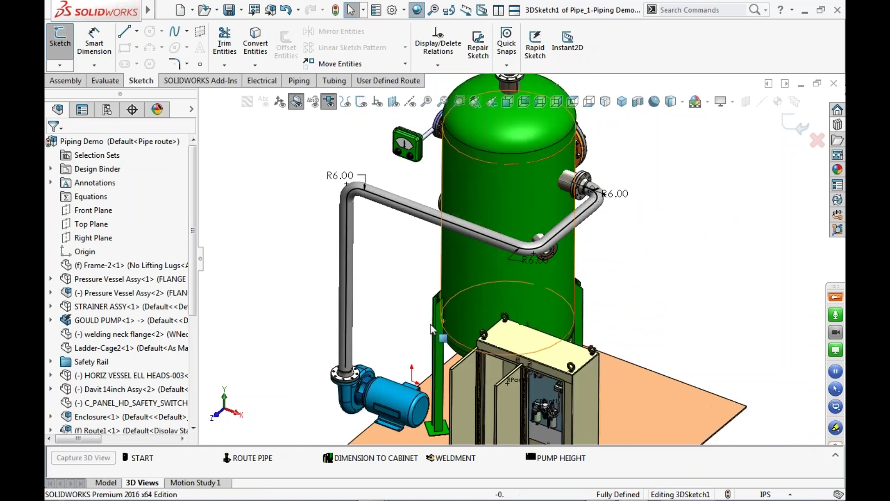
middle_click_drag(412, 308, 524, 263)
scroll(524, 264, "down", 3)
scroll(524, 264, "down", 2)
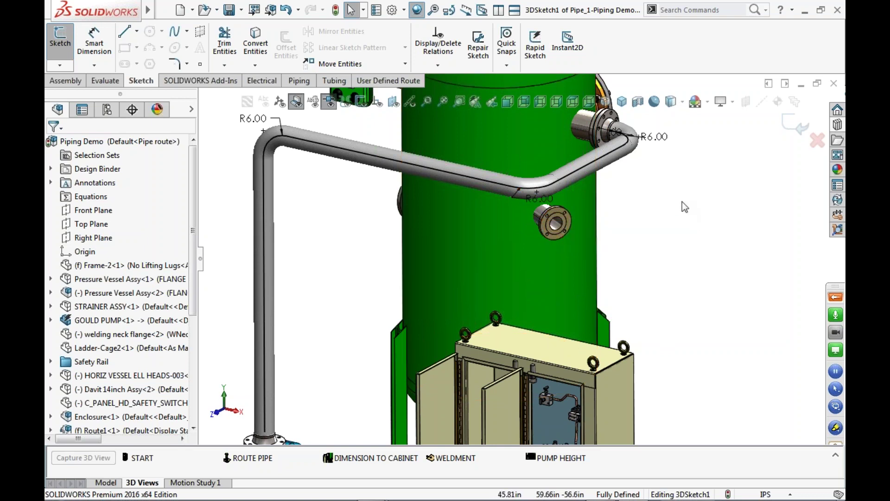
left_click(838, 125)
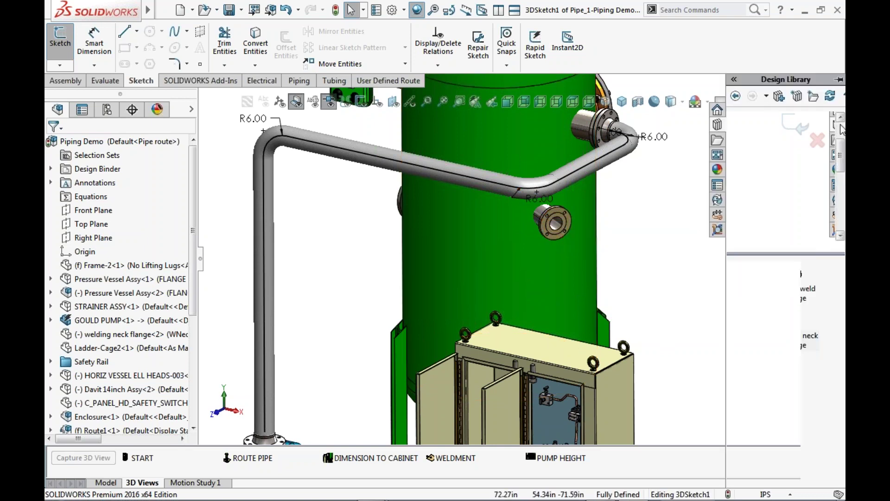
left_click_drag(800, 327, 554, 223)
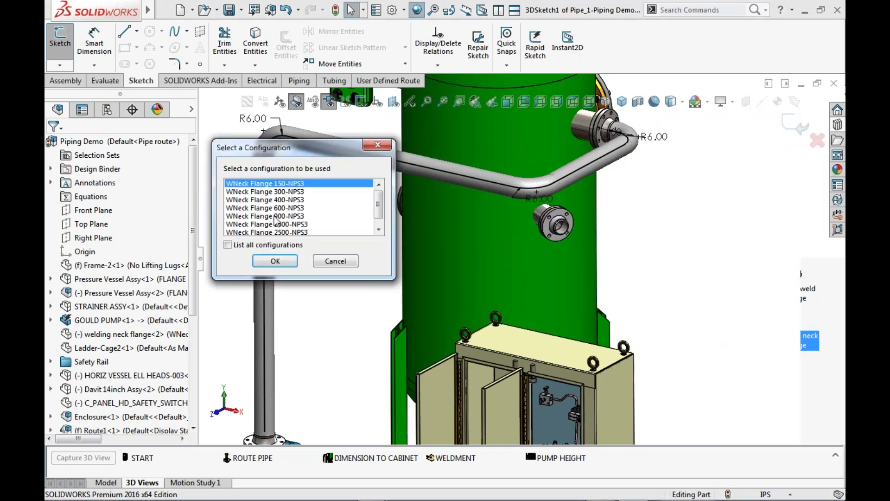
left_click(275, 261)
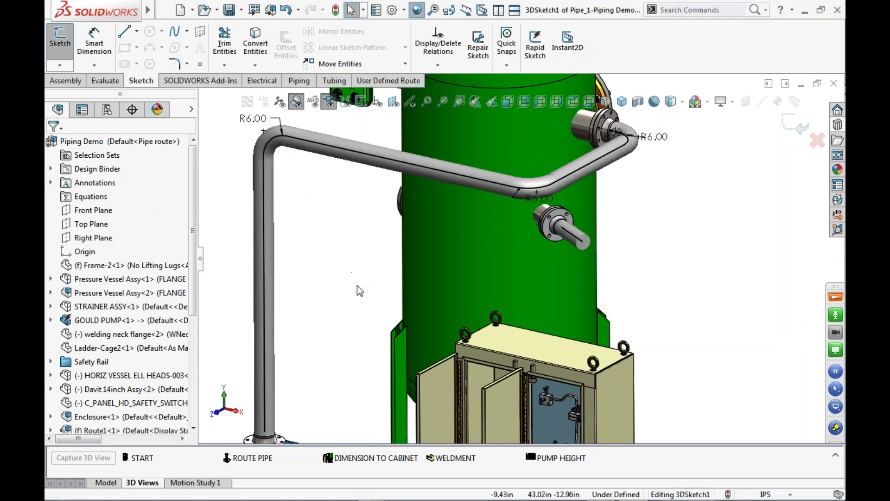
Split the vertical pipe's route line above the pump at about Y 43.65 in and select the split point.
scroll(357, 285, "up", 2)
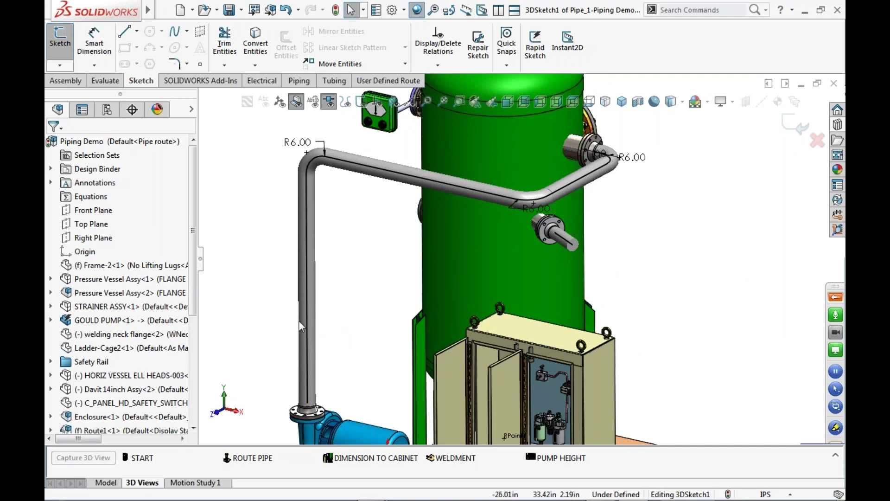
key("s")
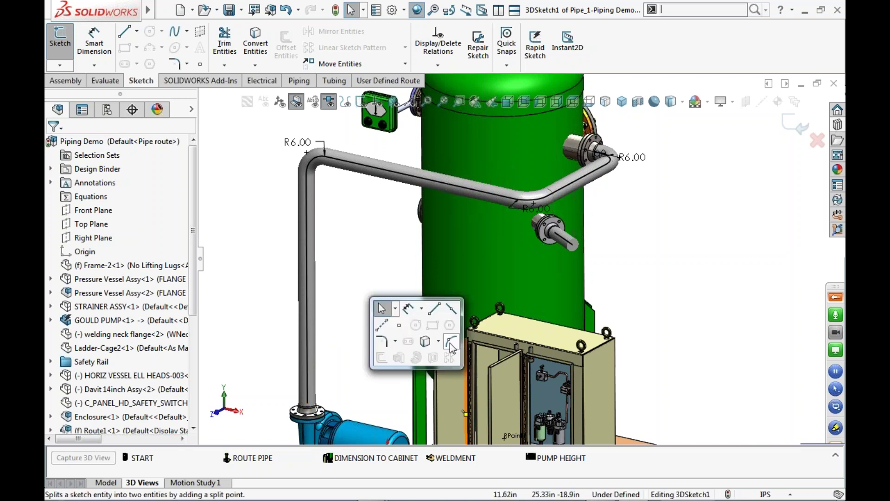
left_click(450, 343)
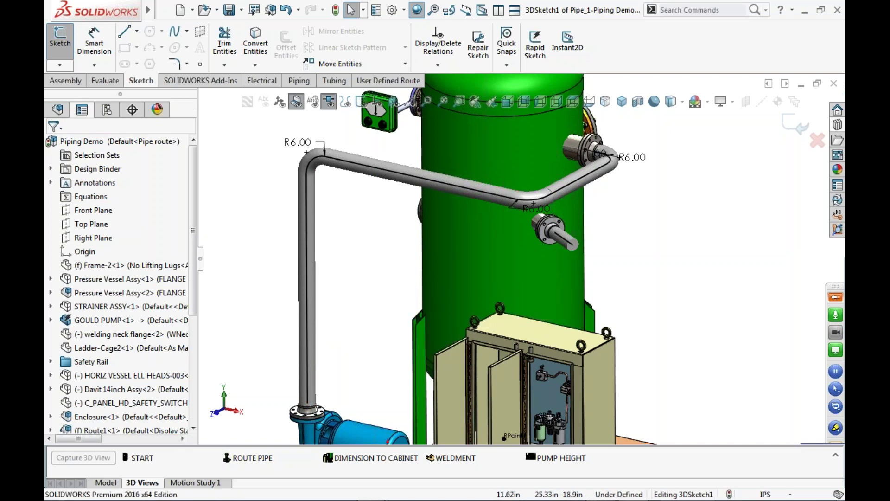
left_click(306, 349)
key("Escape")
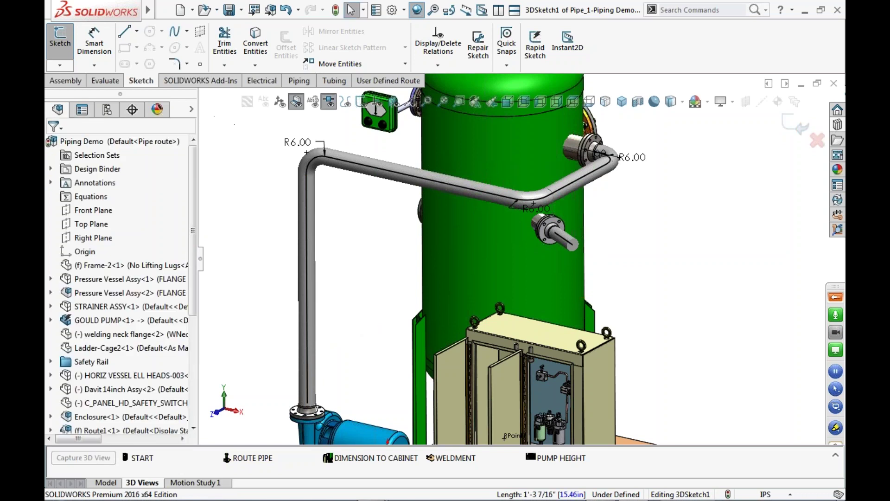
left_click(307, 348)
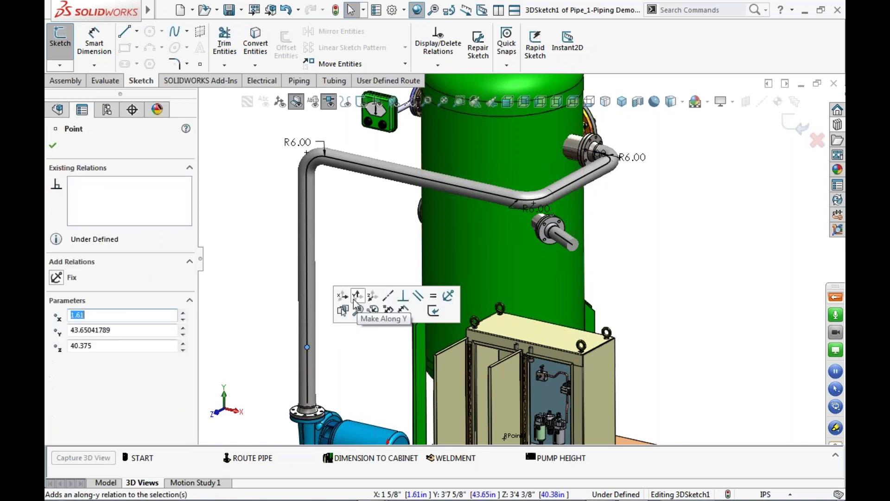
Auto-route the pipe from the open end at the vessel's lower nozzle to the split point above the pump, accepting the conflicting properties.
left_click(367, 255)
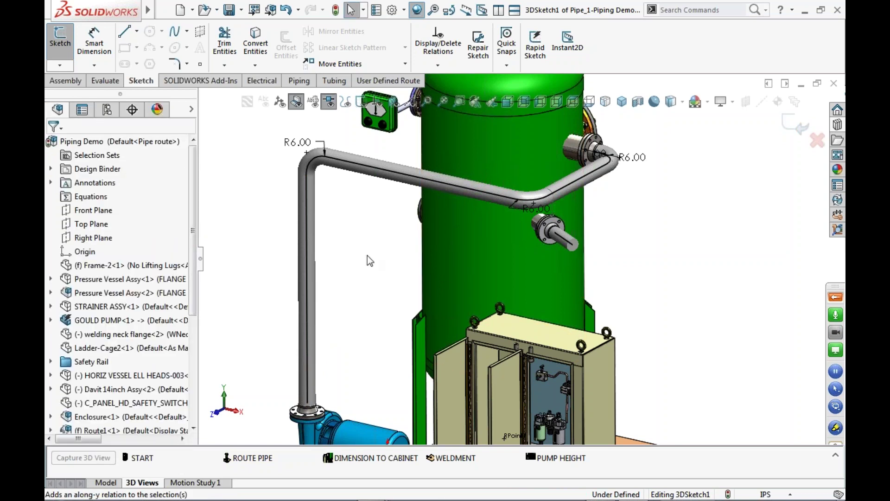
left_click(573, 245)
right_click(573, 245)
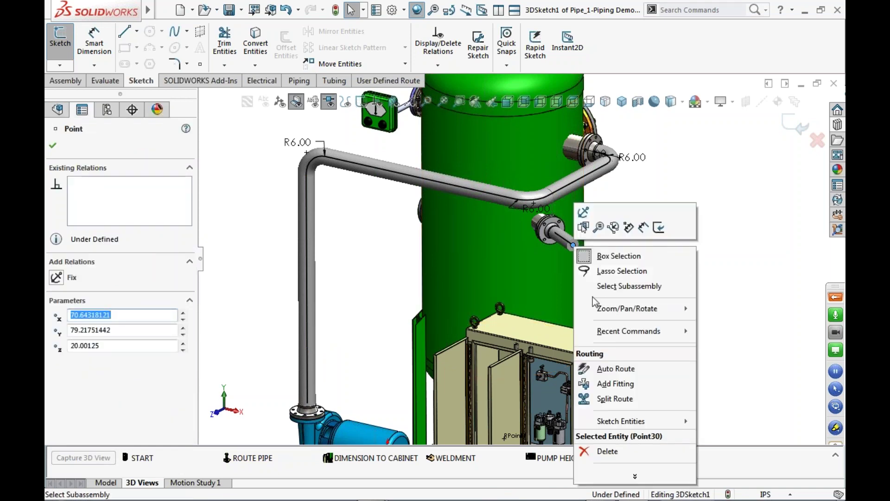
left_click(616, 370)
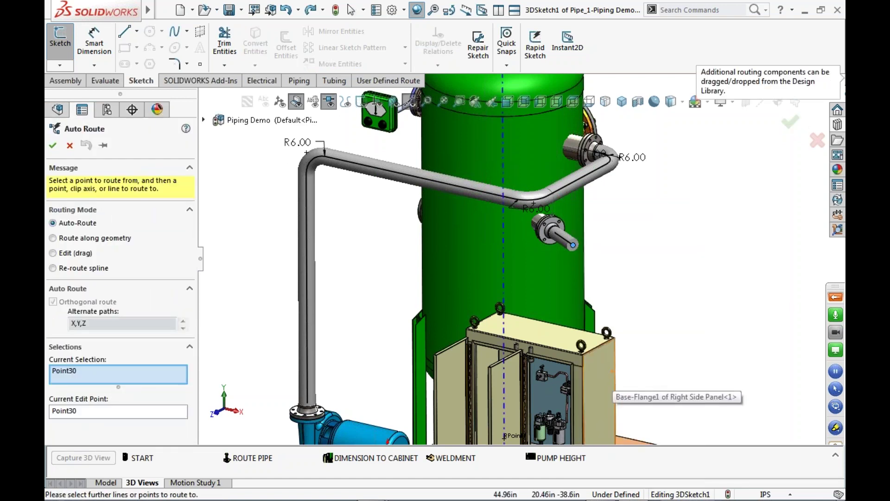
left_click(308, 347)
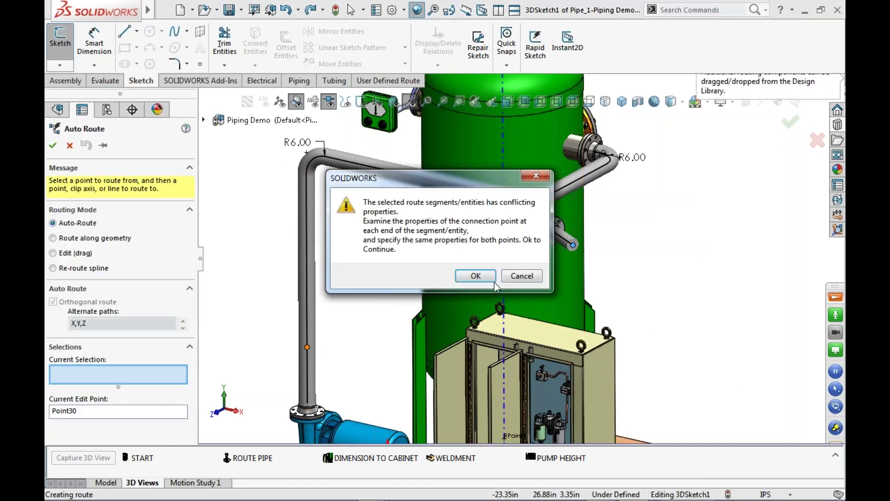
left_click_drag(468, 177, 302, 148)
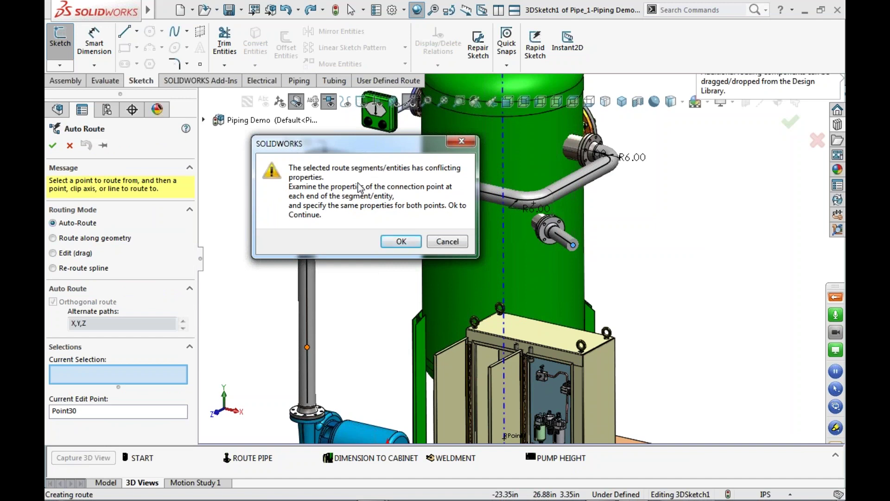
left_click(401, 241)
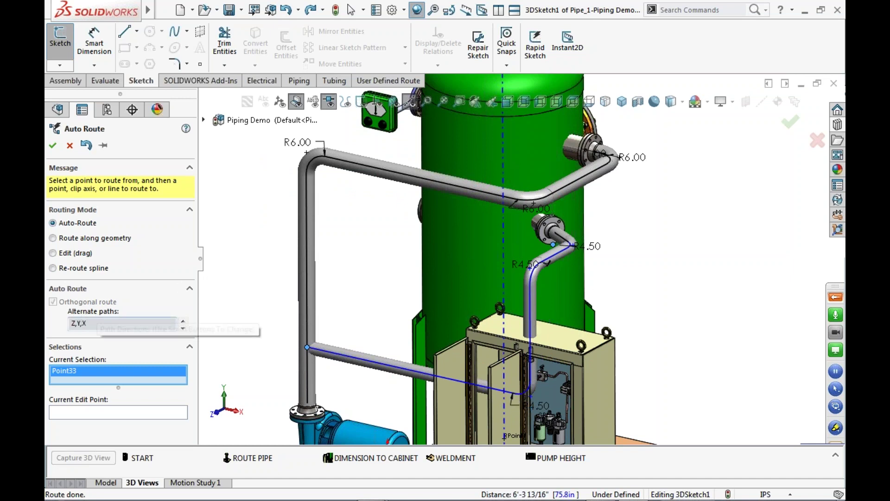
Set the auto route's alternate path to Y,X,Z and accept the route.
left_click(184, 322)
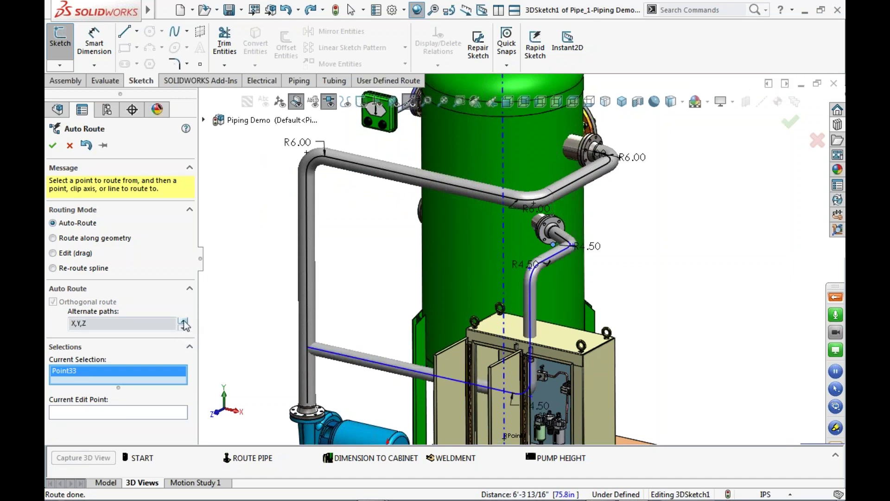
left_click(184, 322)
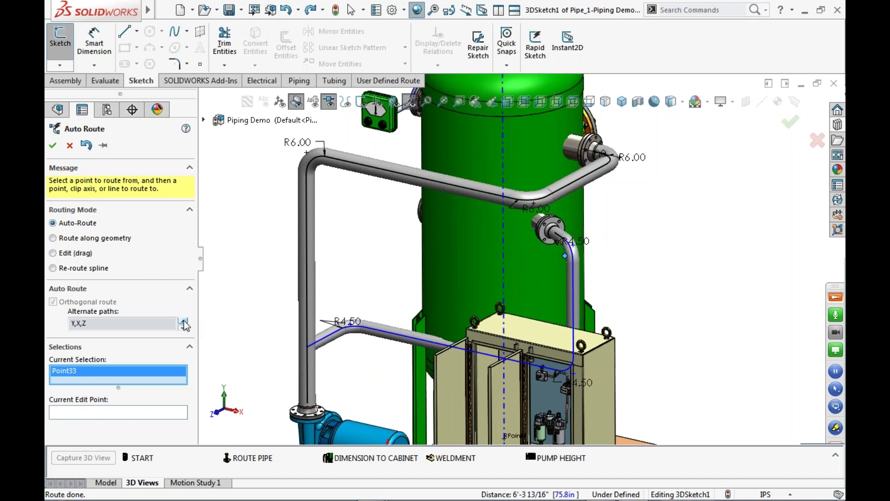
left_click(52, 145)
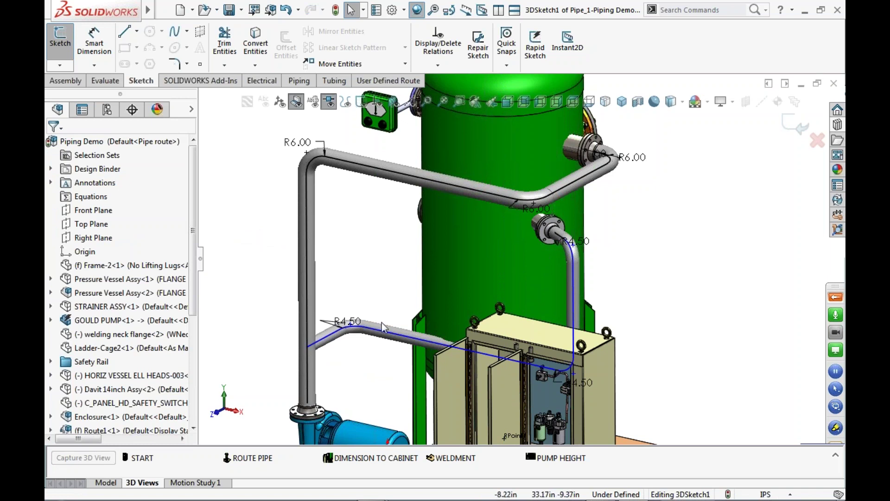
Dimension the branch's long horizontal run 3 in from the cabinet's back panel in the DIMENSION TO CABINET view.
double_click(389, 460)
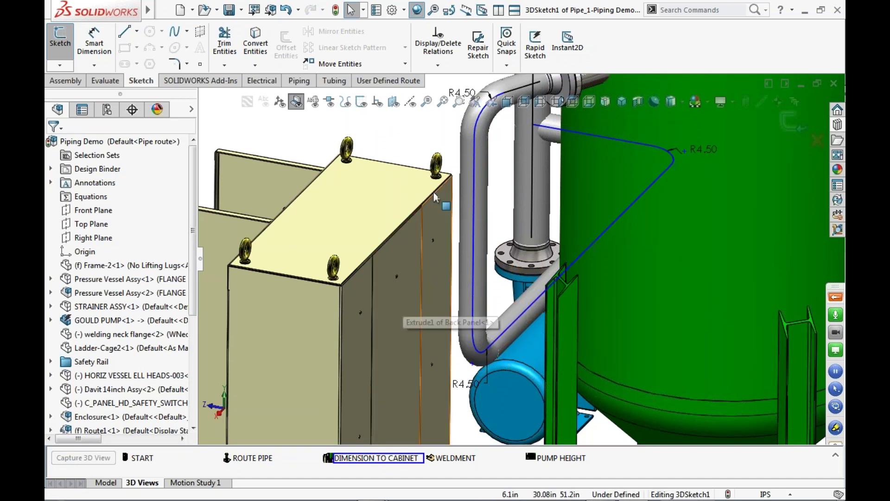
right_click(388, 137)
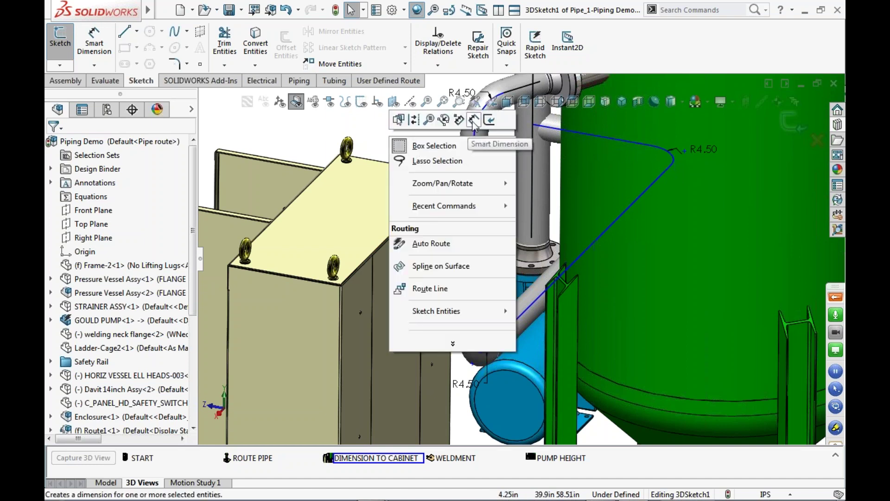
left_click(458, 120)
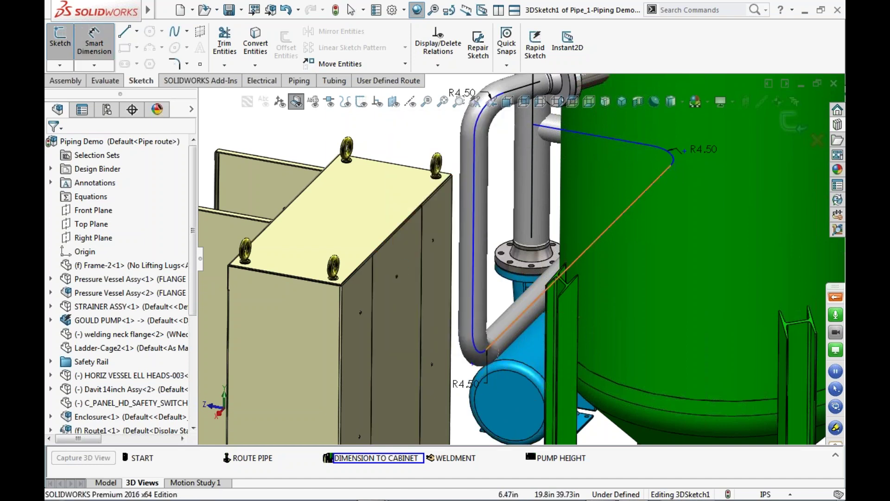
left_click(503, 333)
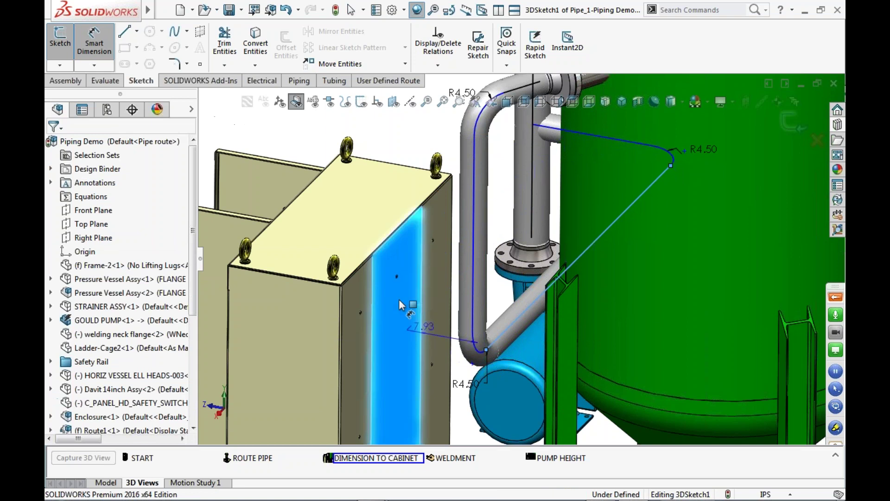
left_click(500, 229)
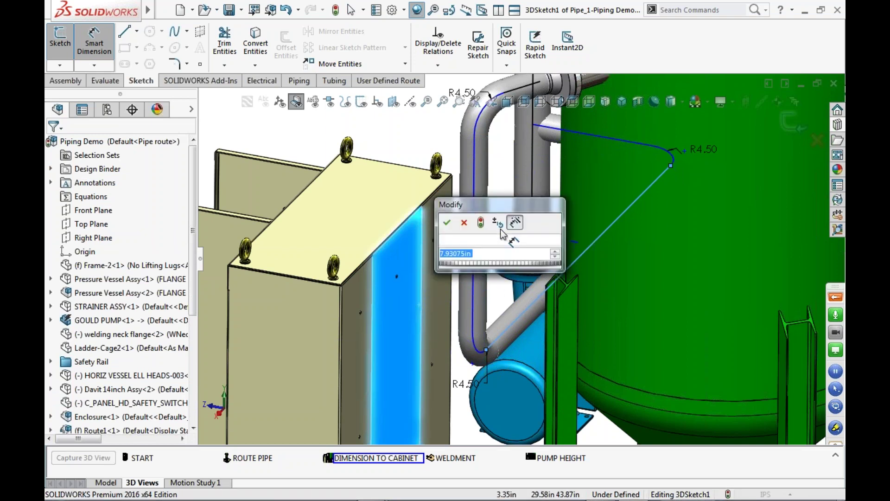
type("3")
key("Return")
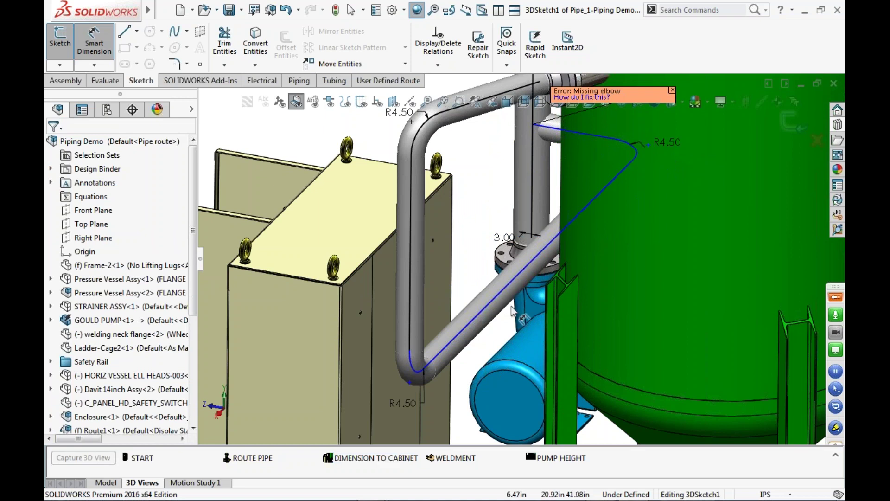
Examine the clearance between the branch's horizontal run and the back of the cabinet from above.
scroll(501, 280, "up", 3)
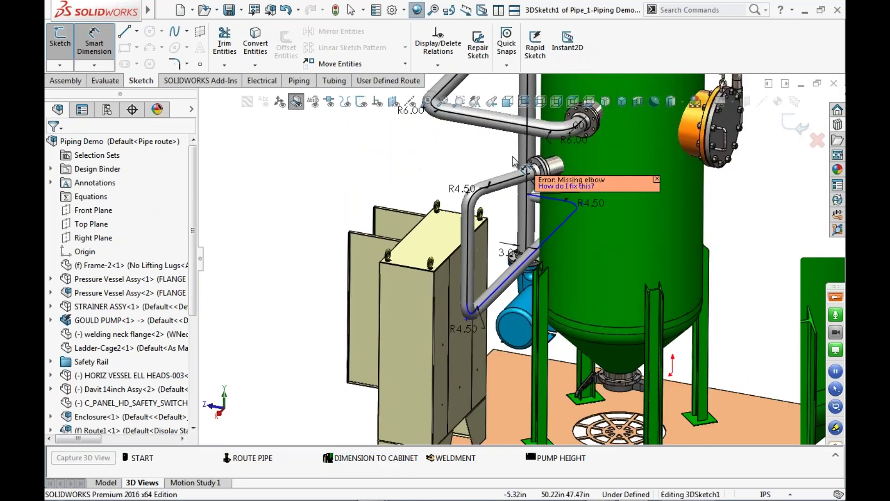
left_click(573, 101)
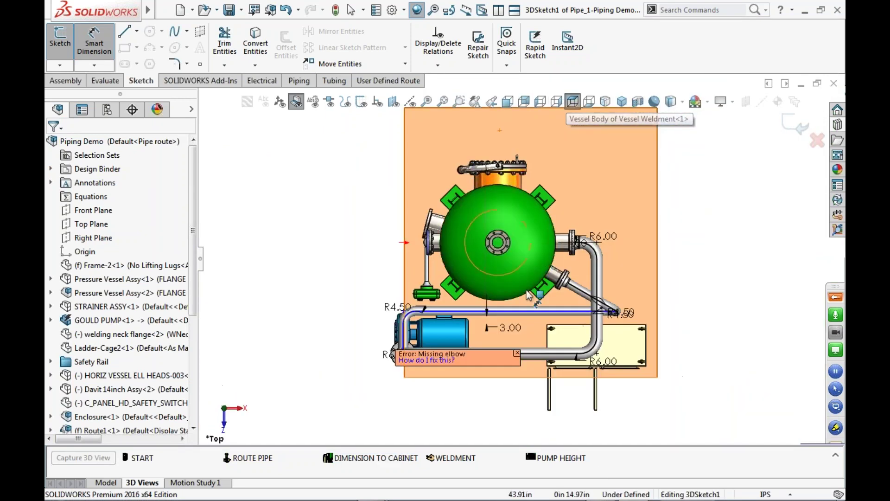
scroll(484, 215, "down", 3)
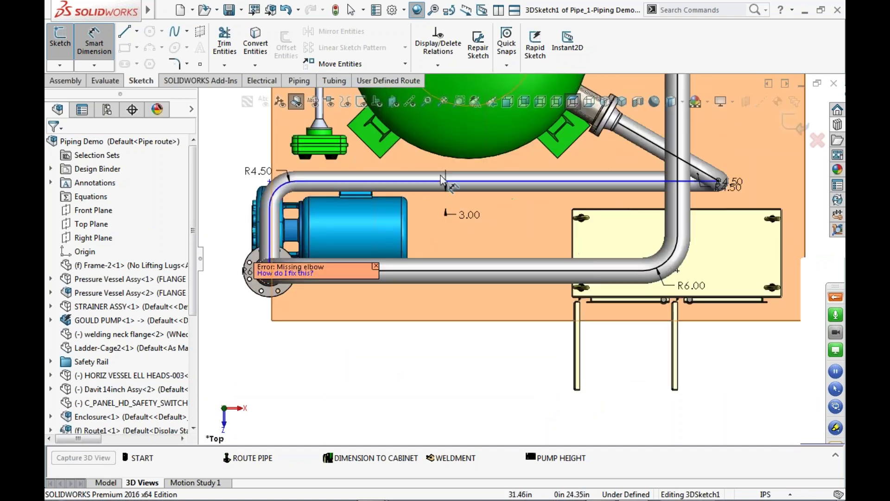
scroll(484, 215, "down", 4)
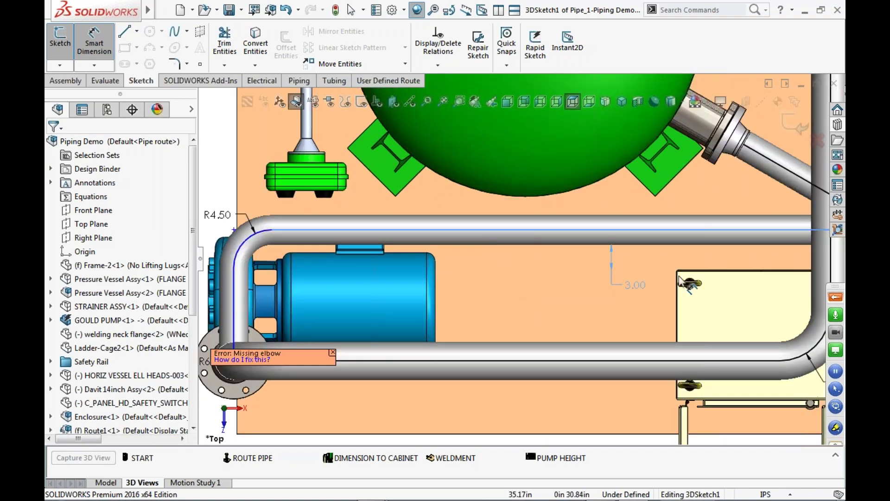
left_click(767, 245)
scroll(761, 250, "up", 2)
scroll(751, 254, "down", 3)
scroll(663, 255, "up", 2)
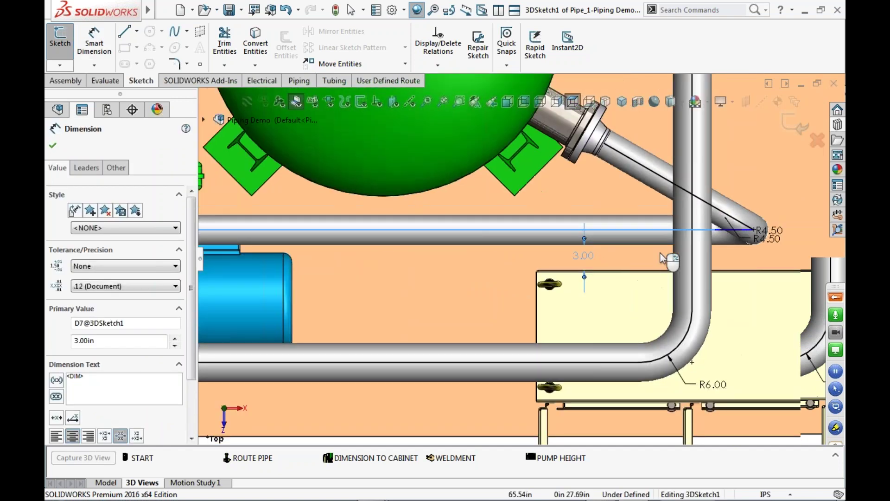
scroll(582, 262, "down", 2)
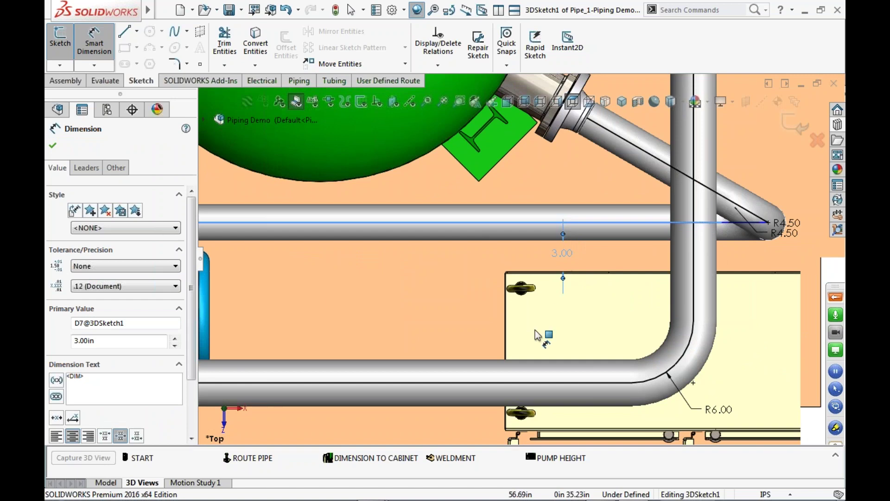
scroll(534, 324, "up", 5)
Place a reducing outlet tee at the branch junction on the vertical pipe above the pump, using the RTee Inch4x4x3Sch40 configuration.
middle_click_drag(450, 367, 417, 199)
scroll(417, 204, "down", 5)
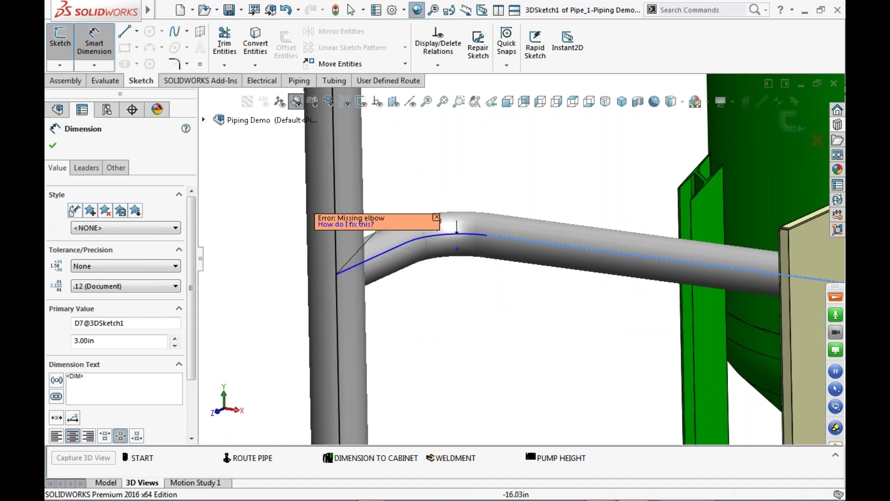
left_click(436, 217)
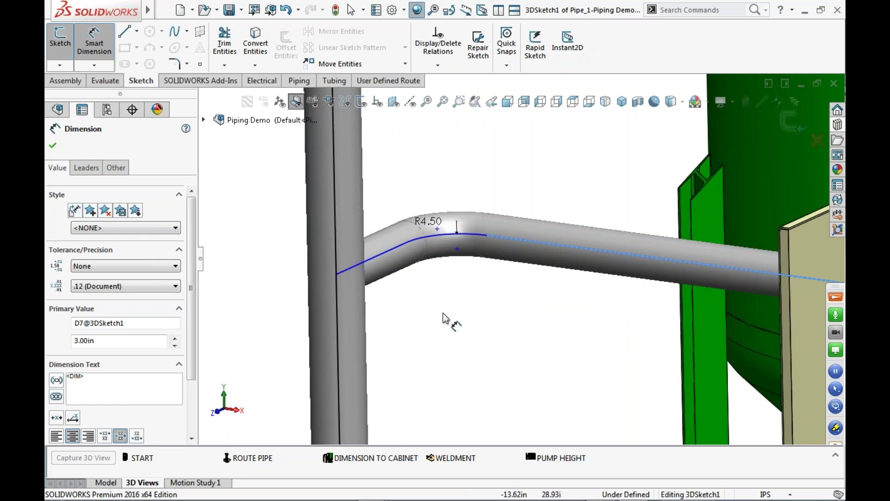
scroll(458, 290, "up", 5)
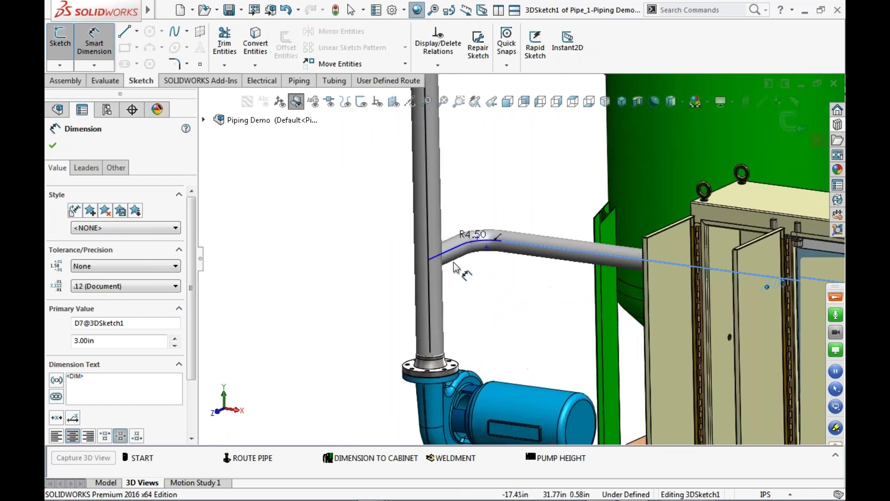
left_click(838, 128)
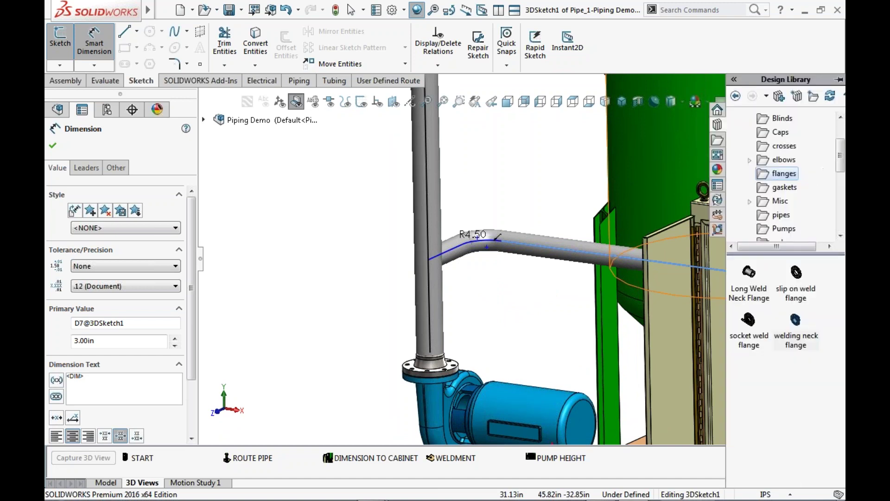
left_click_drag(838, 163, 839, 191)
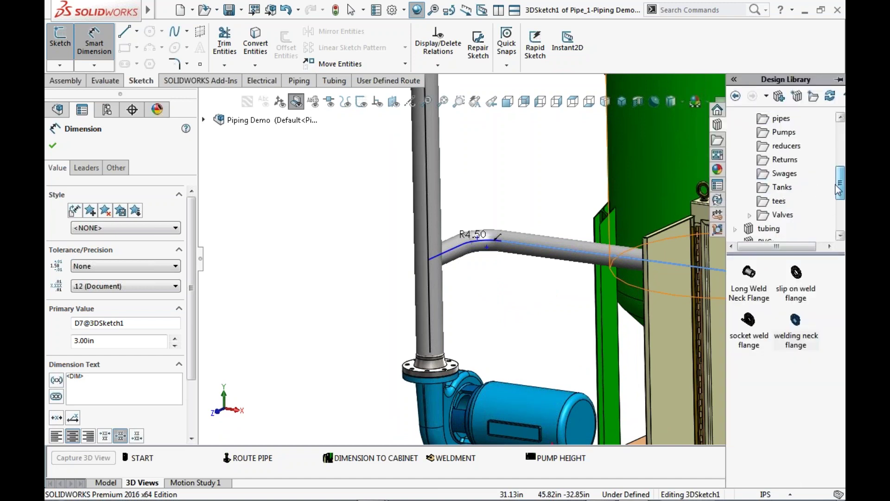
left_click(774, 203)
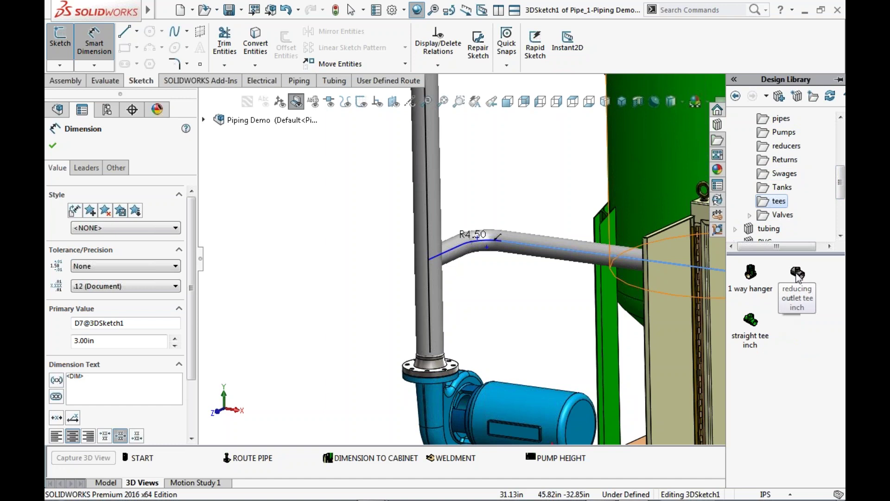
mouse_move(797, 275)
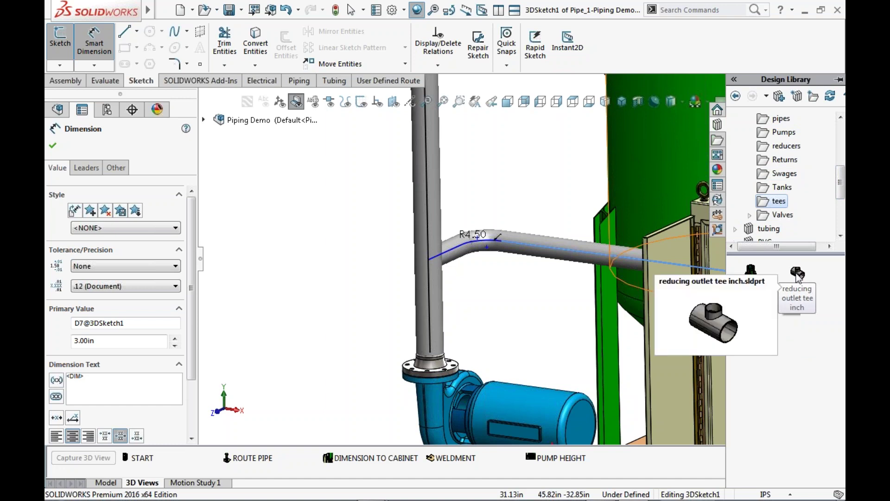
left_click_drag(798, 275, 428, 262)
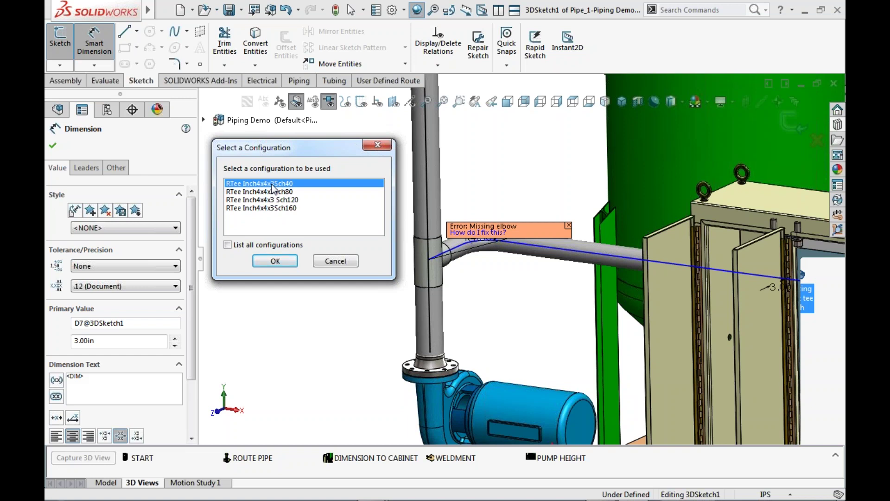
left_click(288, 261)
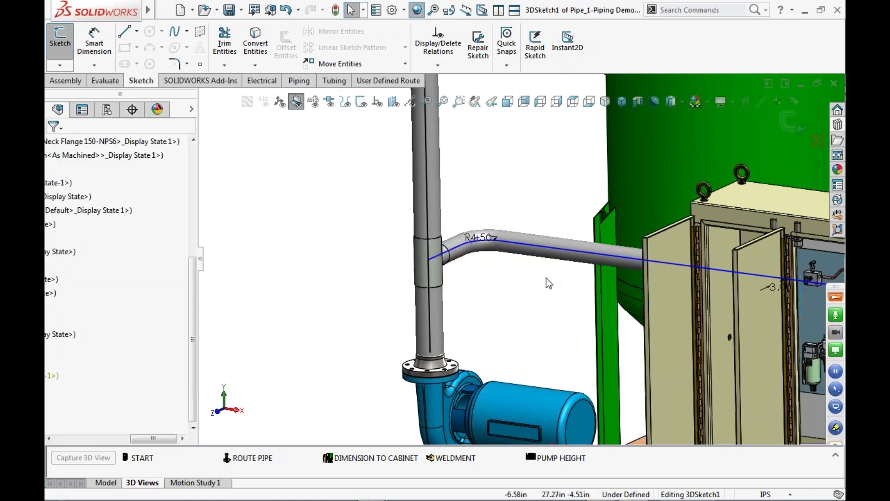
Place the Ball Valve with 4 in Flanges from the Misc library folder on the vertical pipe above the reducing tee, keeping its default orientation.
scroll(546, 277, "up", 5)
scroll(601, 243, "down", 3)
middle_click_drag(524, 257, 554, 233)
scroll(538, 258, "up", 3)
scroll(547, 216, "down", 2)
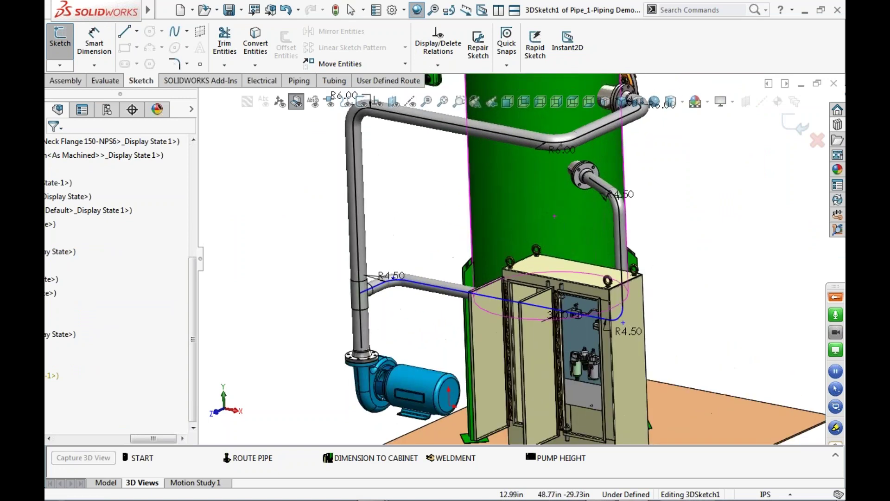
scroll(487, 320, "up", 2)
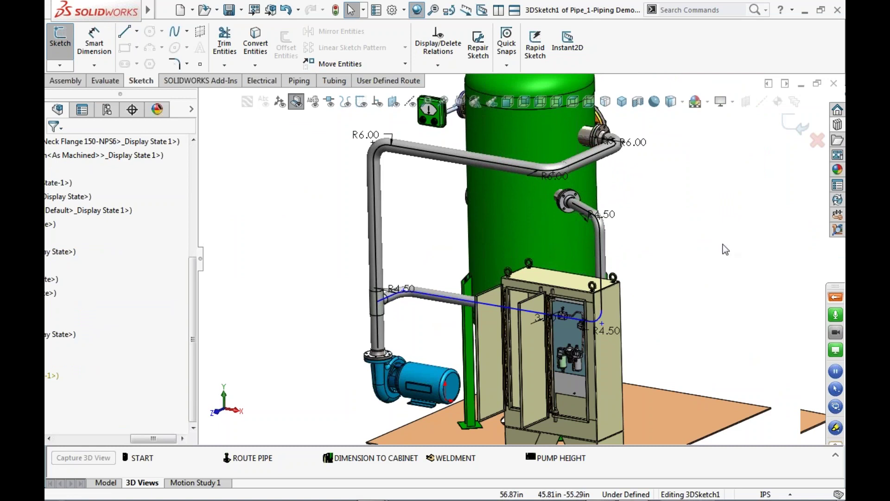
left_click(837, 125)
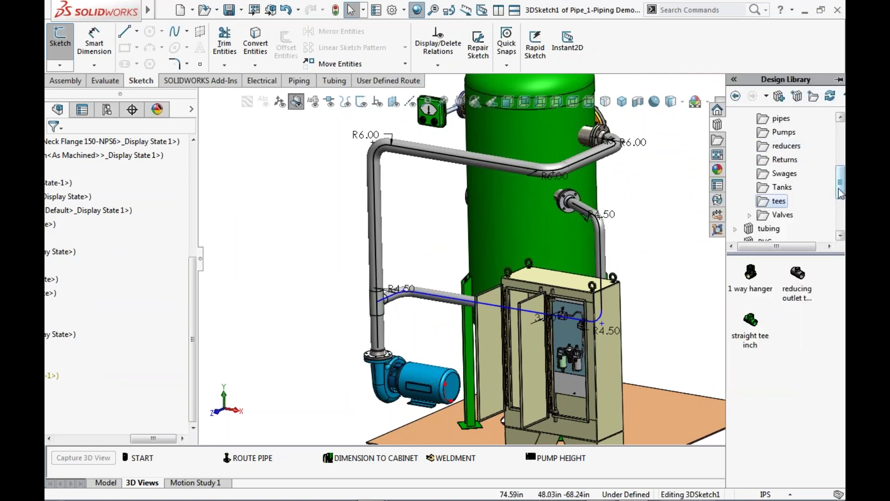
left_click_drag(840, 193, 839, 177)
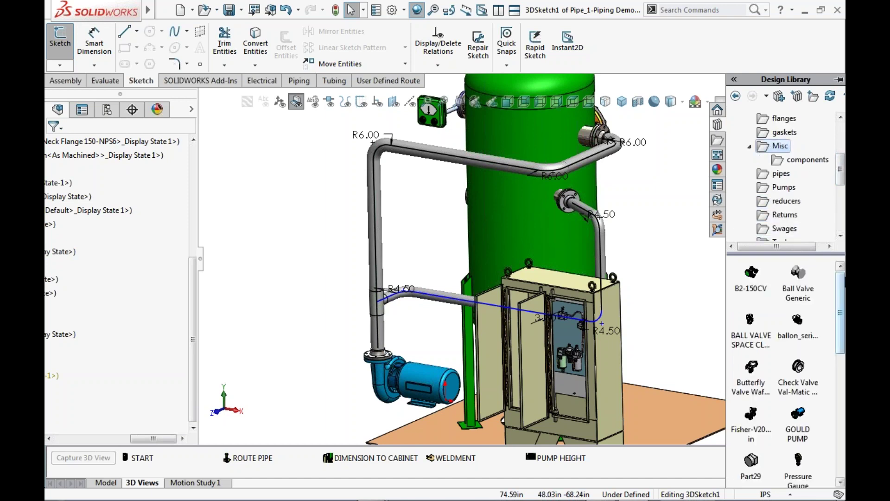
left_click_drag(842, 280, 809, 406)
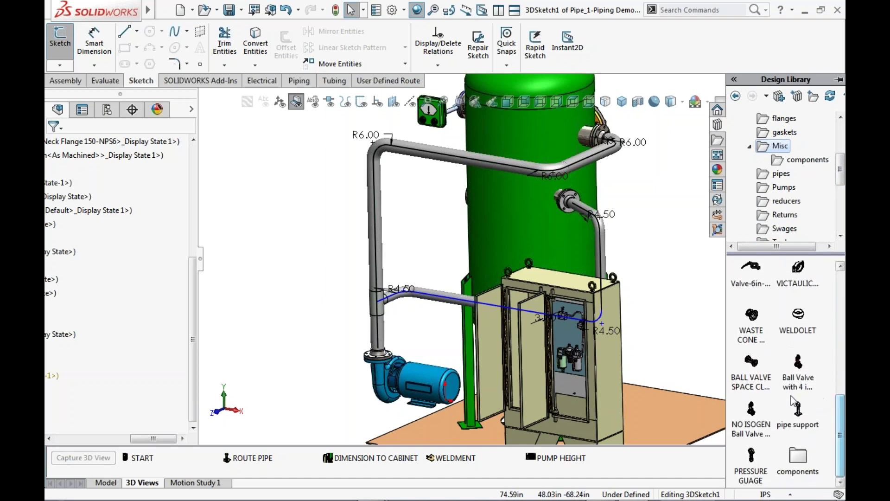
left_click(798, 384)
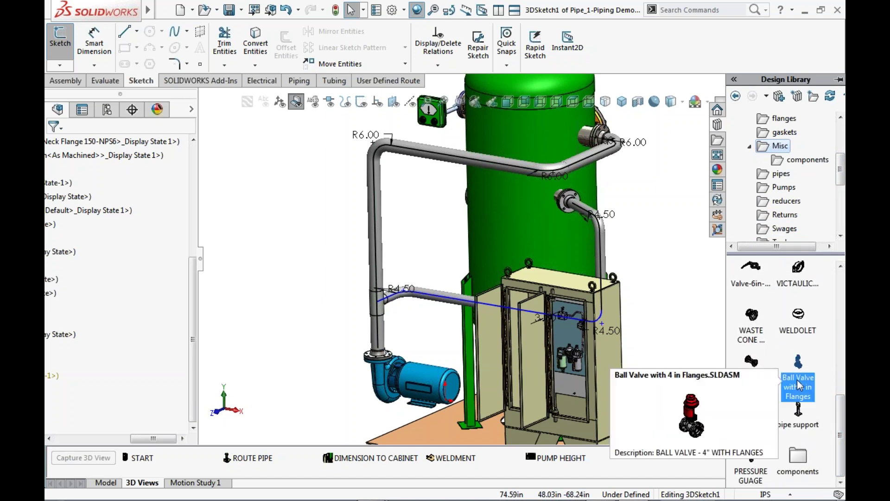
left_click_drag(657, 253, 377, 227)
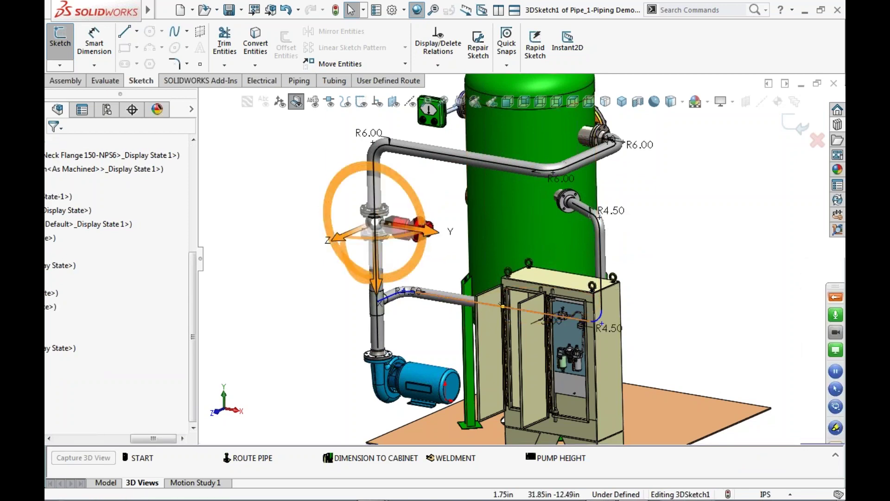
scroll(412, 229, "down", 1)
scroll(413, 227, "down", 2)
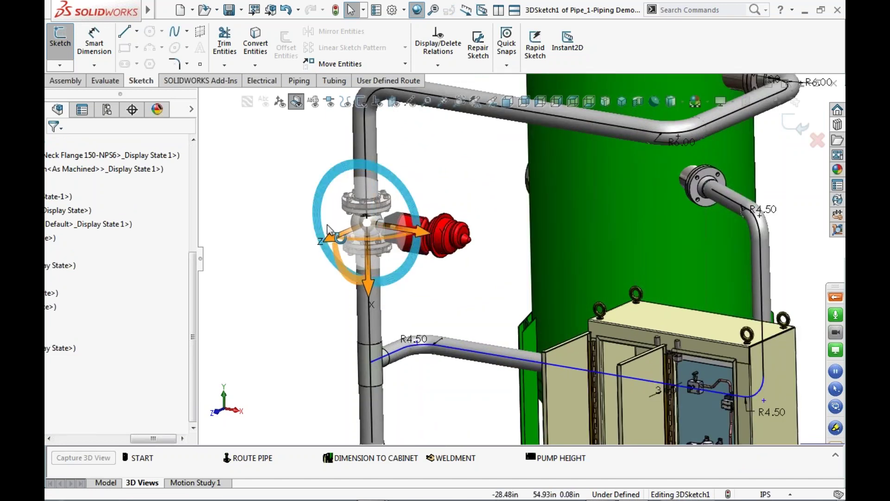
left_click(285, 290)
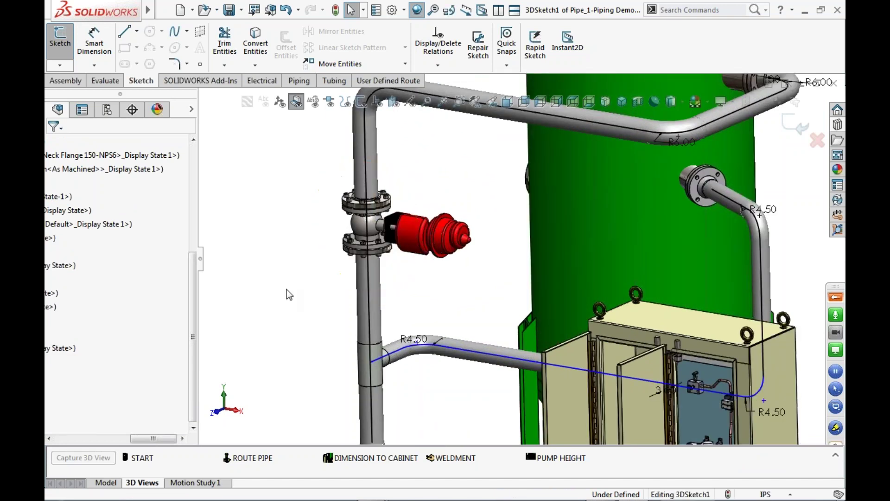
Finish the route sketch and stop editing the pipe route subassembly, returning to the main Piping Demo assembly.
scroll(477, 261, "up", 4)
scroll(519, 256, "down", 3)
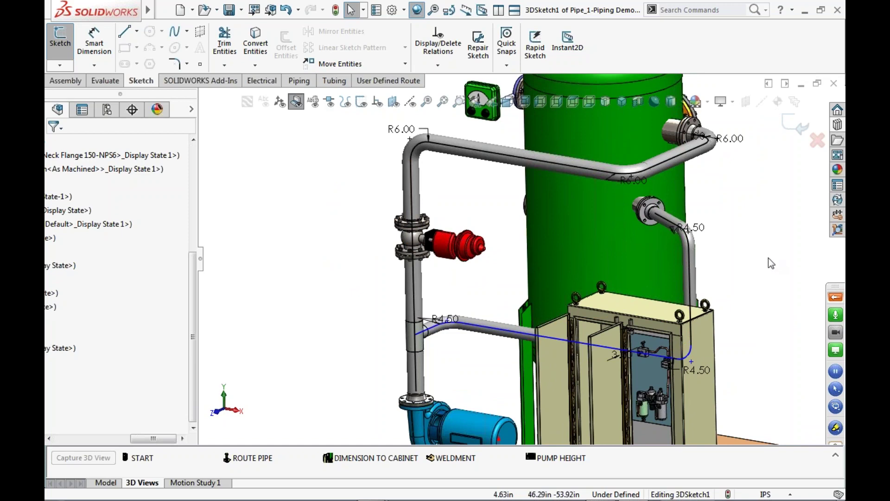
scroll(767, 259, "up", 1)
mouse_move(687, 253)
middle_mouse_down()
mouse_move(688, 278)
mouse_move(688, 230)
mouse_move(701, 251)
mouse_move(689, 254)
mouse_move(661, 383)
mouse_move(711, 235)
mouse_move(705, 282)
mouse_move(689, 248)
mouse_move(699, 235)
mouse_move(689, 262)
middle_mouse_up()
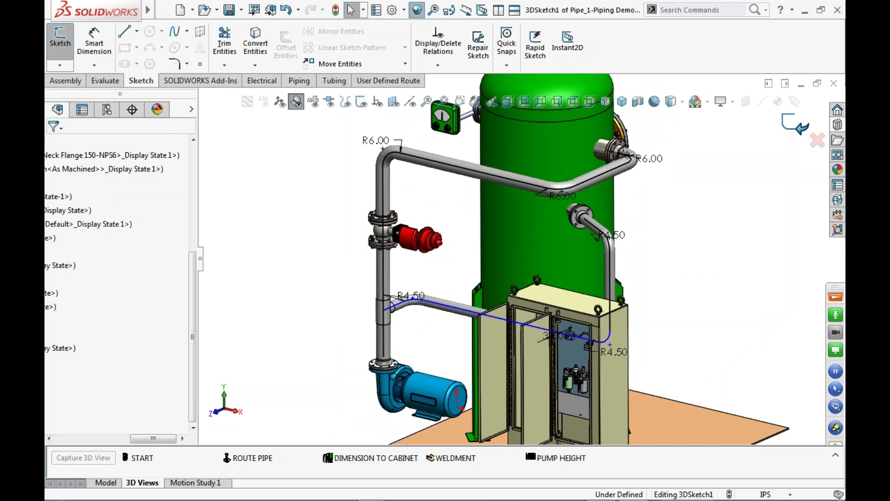
left_click_drag(158, 442, 47, 447)
left_click(65, 80)
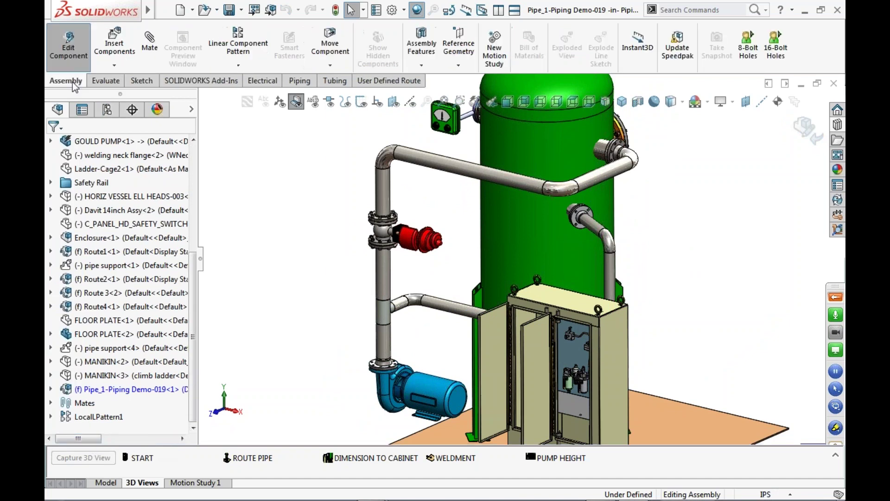
left_click(68, 50)
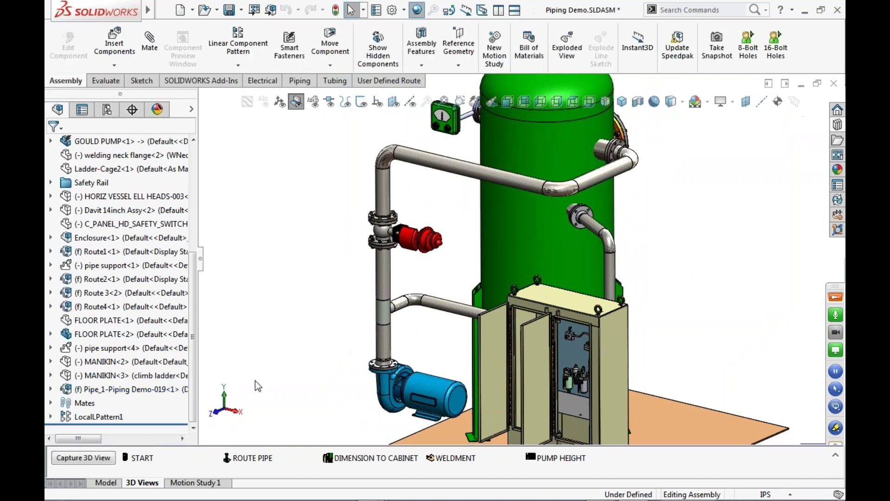
Open the Pipe_1-Piping Demo-019 route subassembly in its own window and show it in isometric view.
left_click(138, 390)
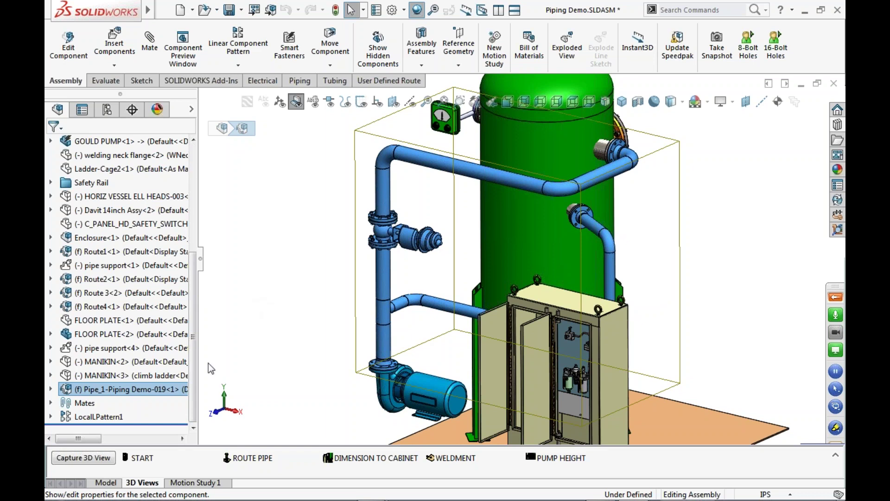
right_click(151, 388)
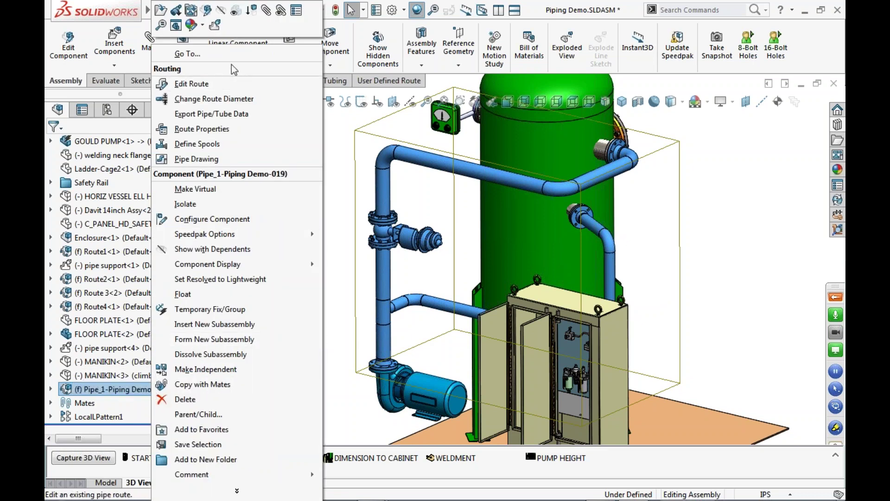
left_click(162, 11)
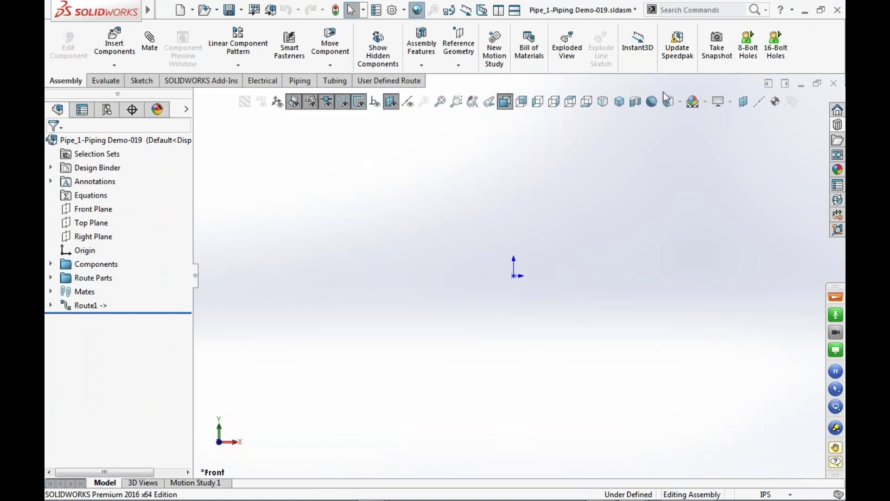
left_click(622, 105)
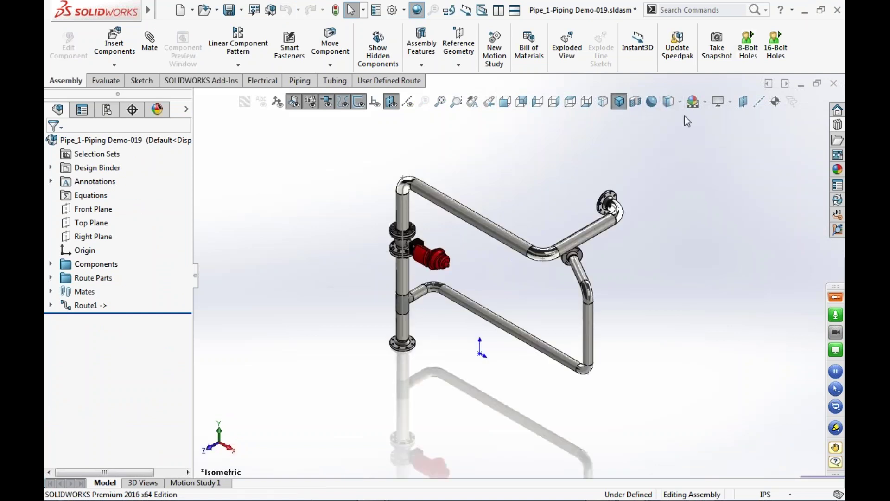
Apply the Plain White scene to the pipe route subassembly.
left_click(706, 102)
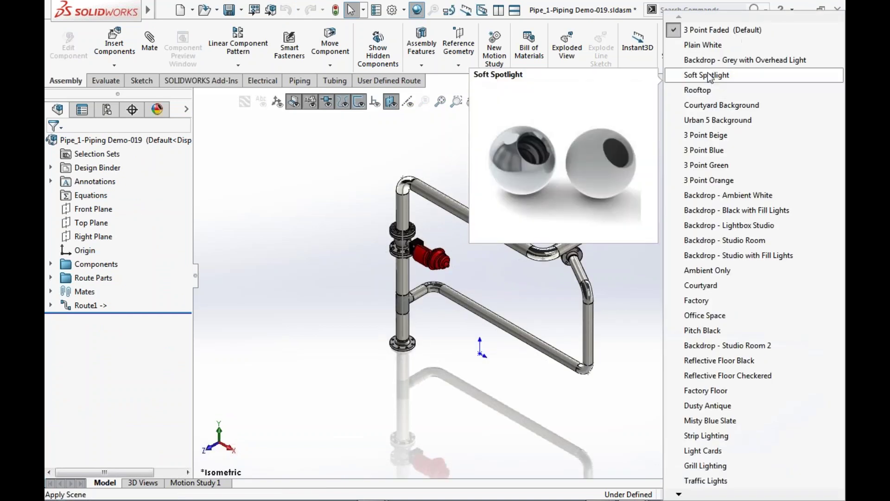
left_click(703, 44)
scroll(537, 280, "down", 3)
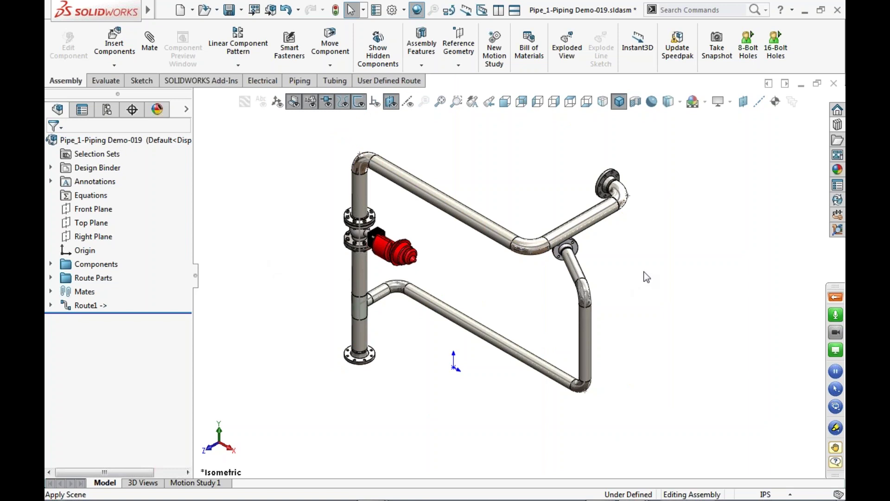
Insert a THREADOLET from the Misc library folder on the branch's long horizontal pipe, using the 3 X 1 THREADOLET configuration.
scroll(482, 363, "down", 3)
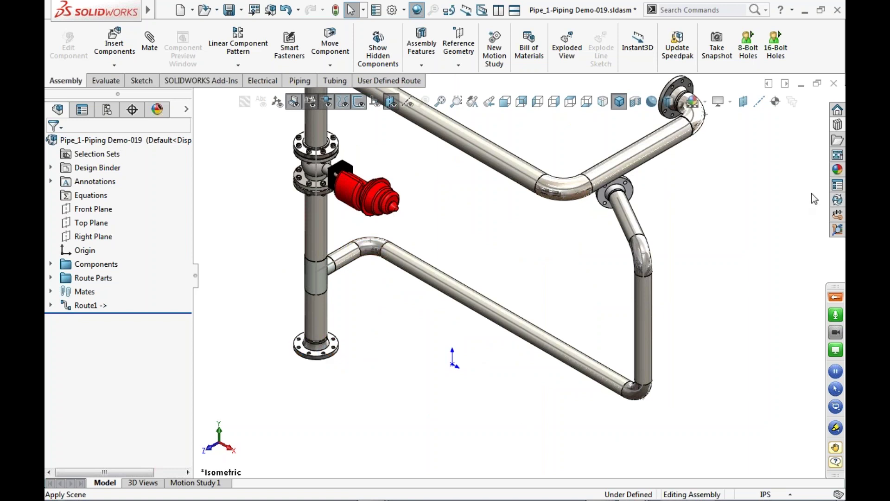
left_click(837, 128)
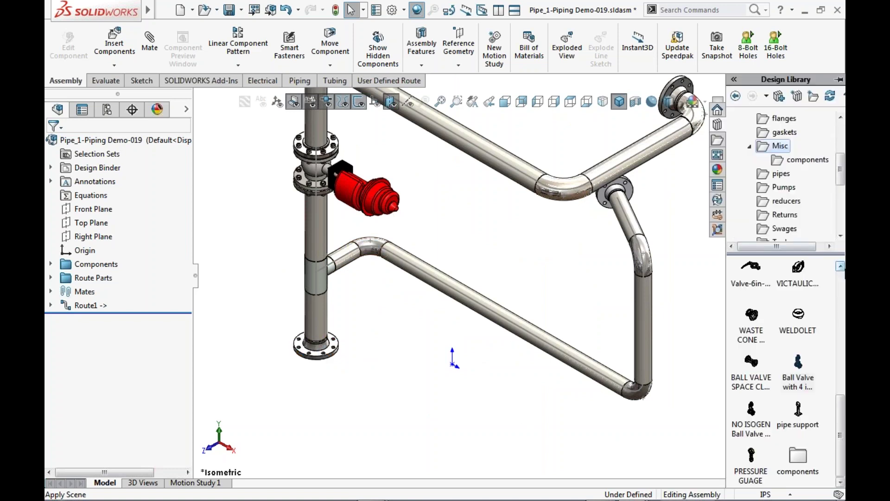
left_click(840, 266)
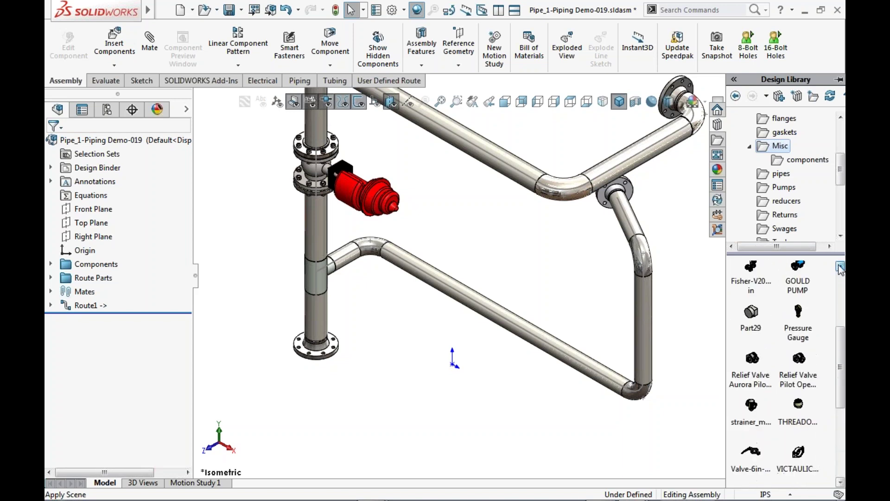
left_click(839, 266)
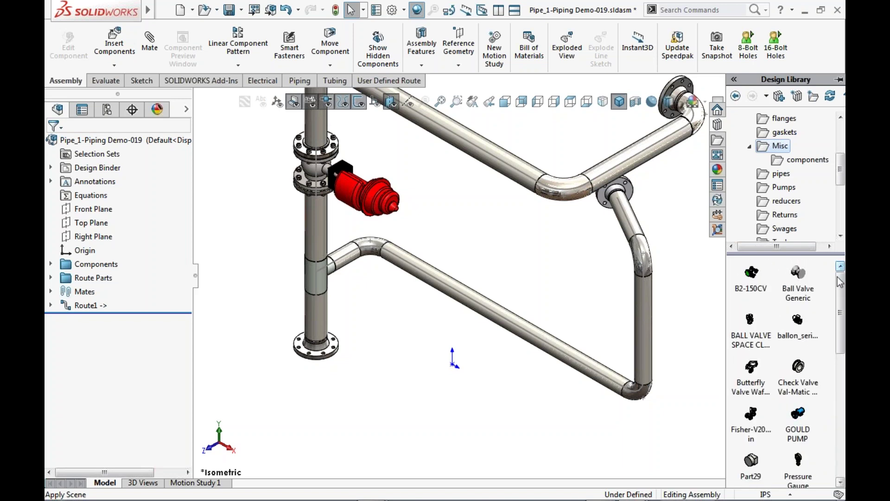
left_click_drag(840, 283, 536, 326)
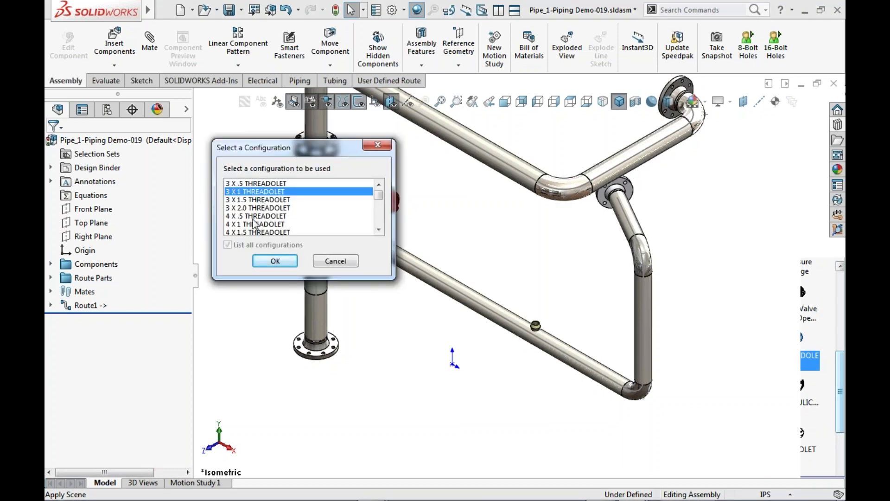
left_click(275, 260)
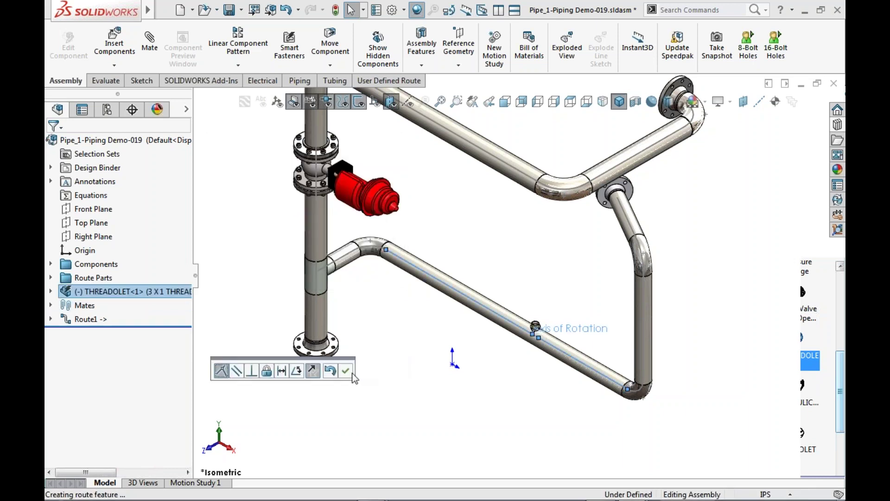
left_click(346, 371)
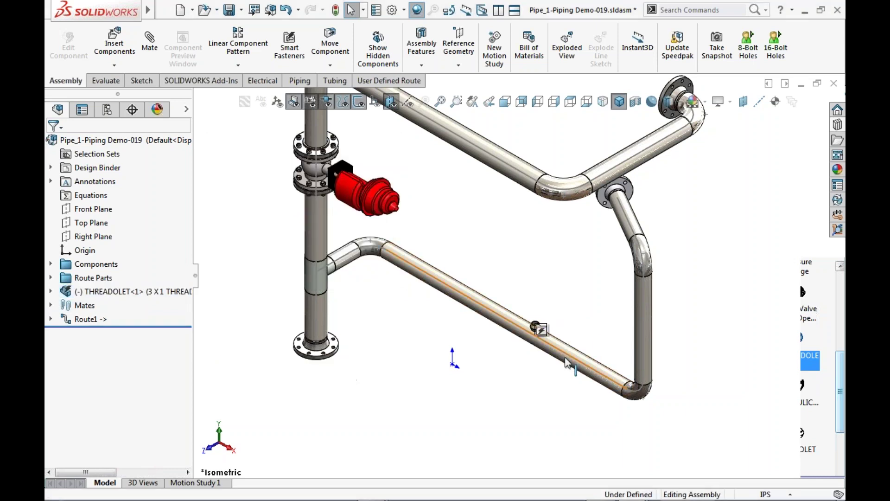
Mate the threadolet's upper ring face parallel to the subassembly's Top Plane.
scroll(564, 357, "down", 5)
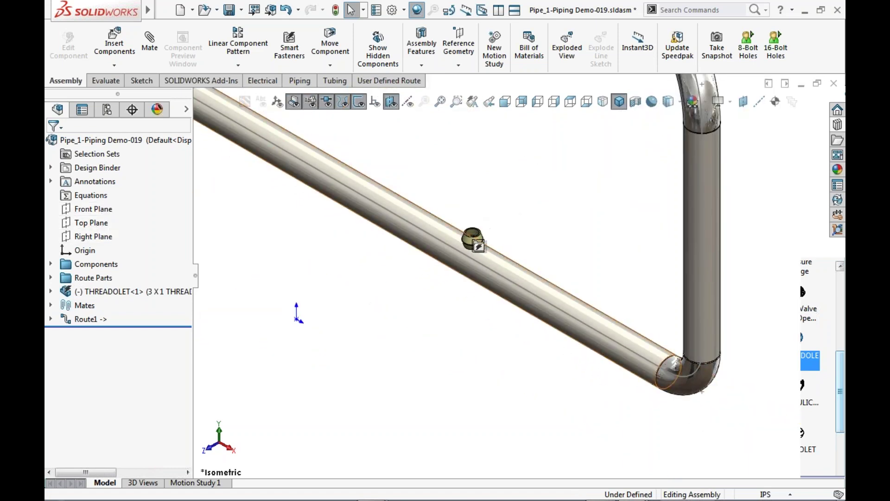
left_click(91, 222)
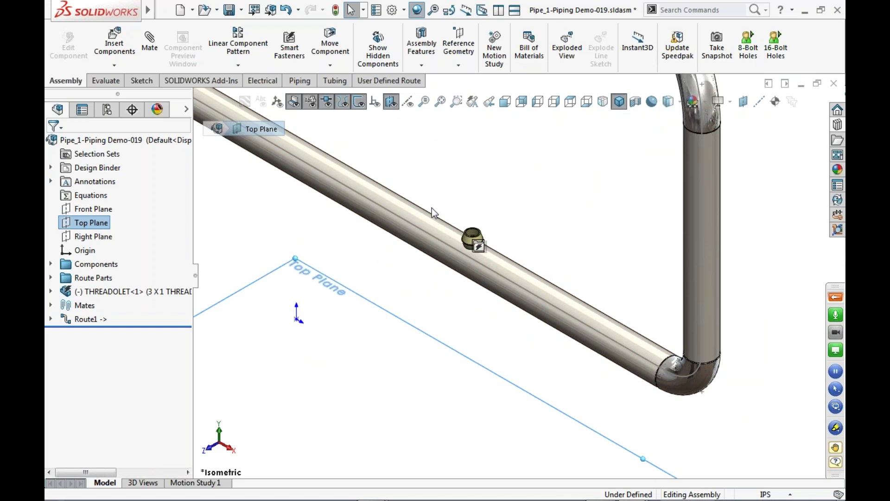
scroll(551, 260, "down", 8)
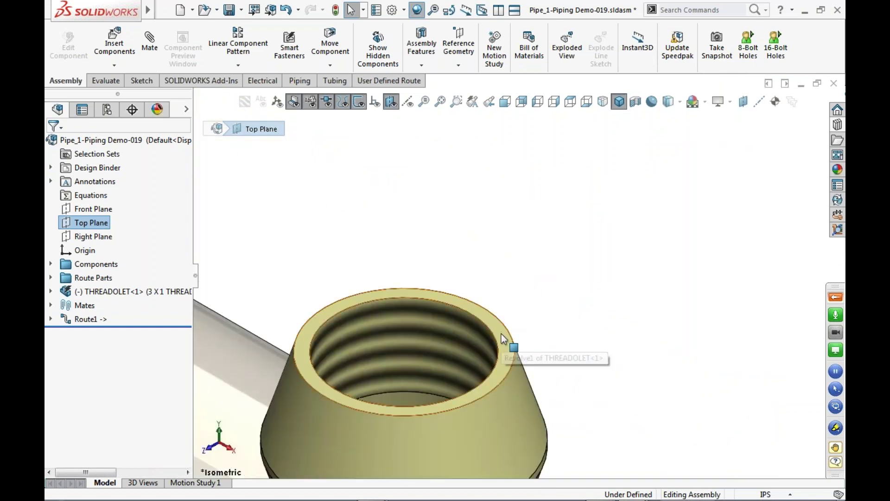
left_click(502, 333)
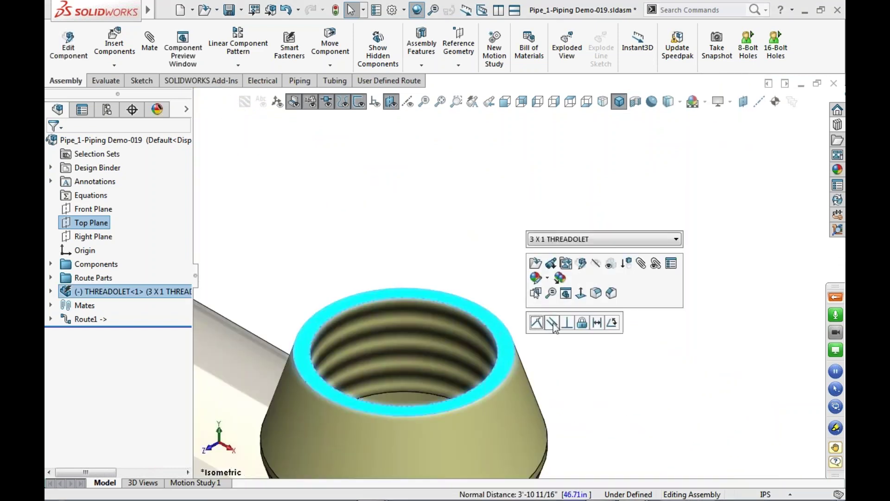
key("Escape")
scroll(578, 323, "up", 6)
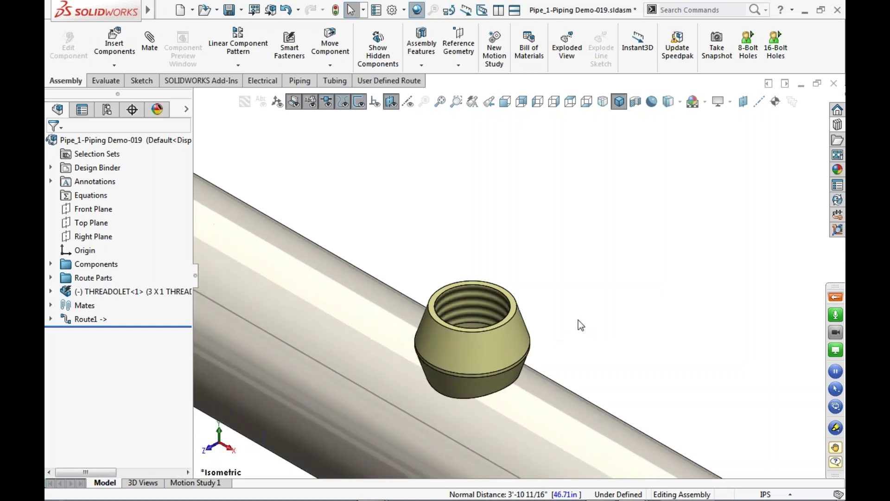
Insert the Pressure Gauge from the Misc library folder into the threadolet on the branch pipe.
scroll(577, 319, "up", 5)
scroll(496, 237, "down", 3)
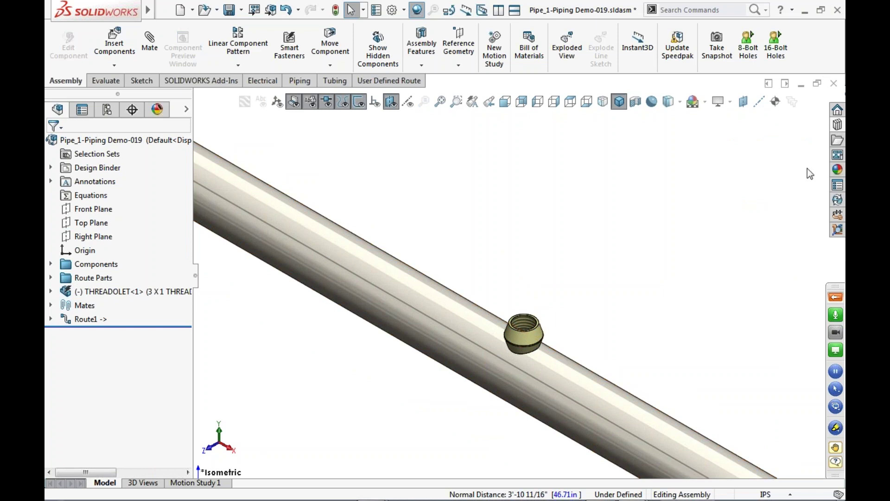
left_click(838, 125)
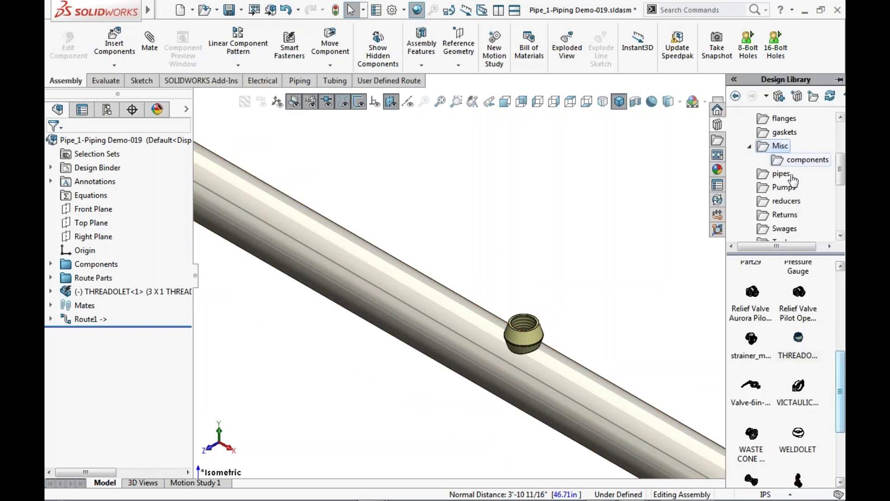
left_click(843, 268)
left_click_drag(802, 273, 666, 265)
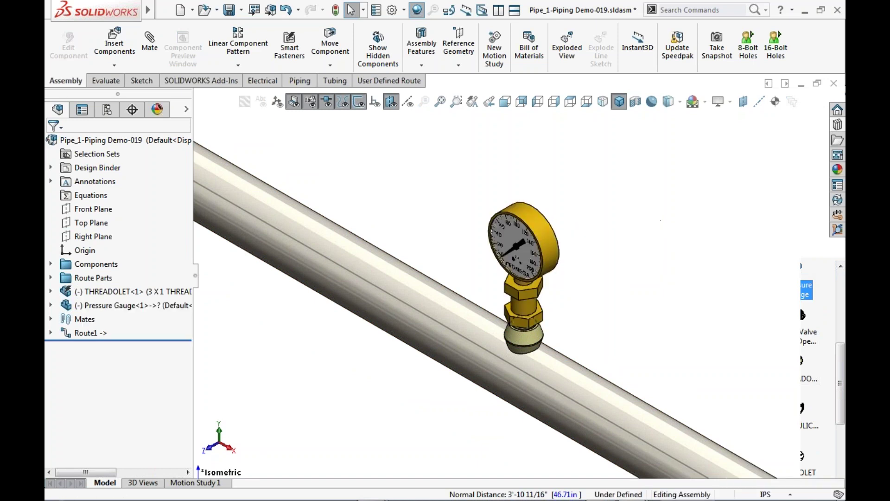
scroll(553, 398, "up", 2)
scroll(369, 402, "up", 2)
scroll(436, 393, "up", 4)
scroll(530, 232, "up", 3)
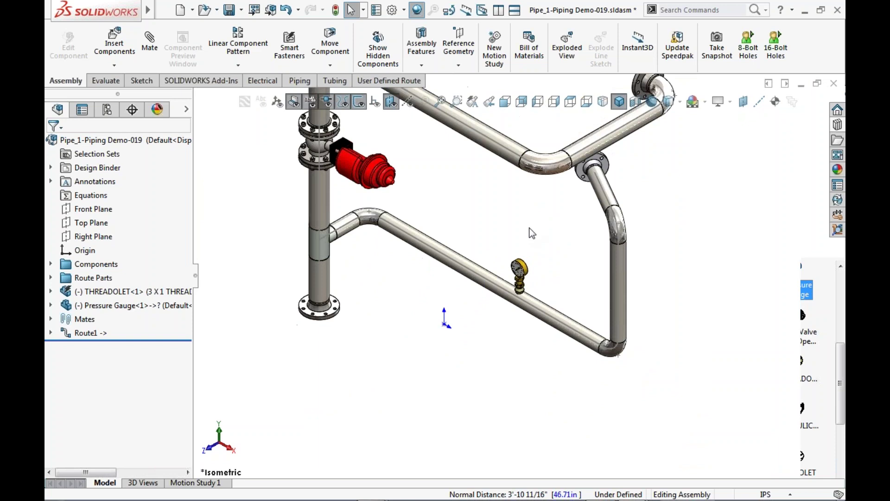
View the whole pipe route subassembly from the front.
scroll(519, 217, "down", 2)
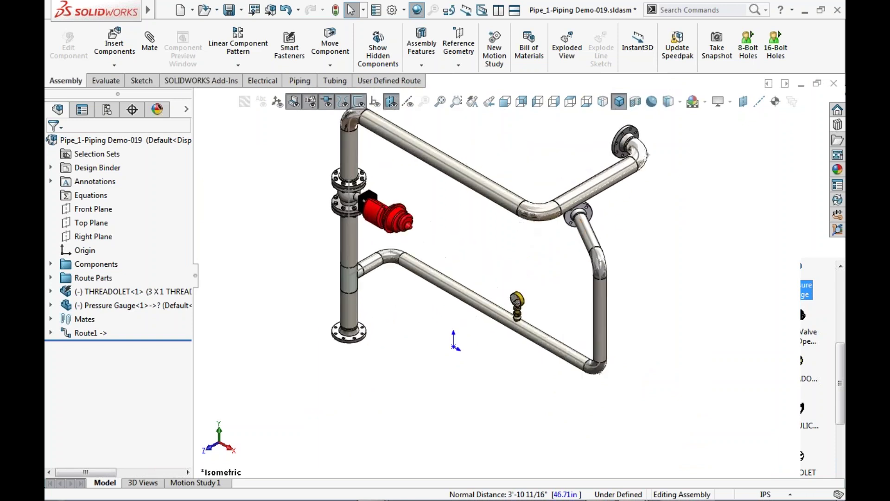
left_click(504, 101)
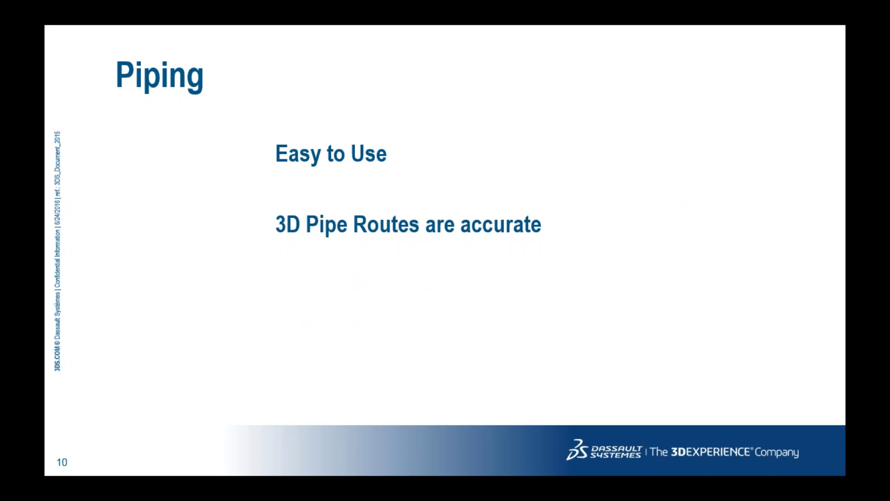
key("Right")
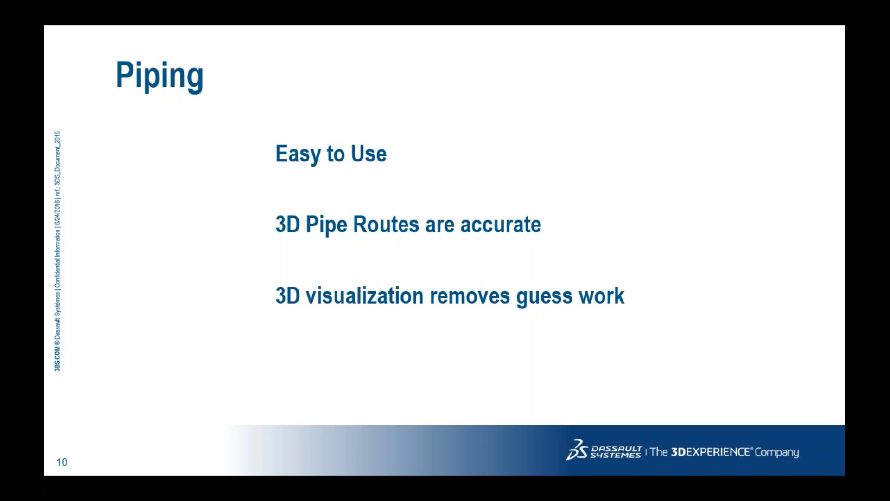
left_click(625, 160)
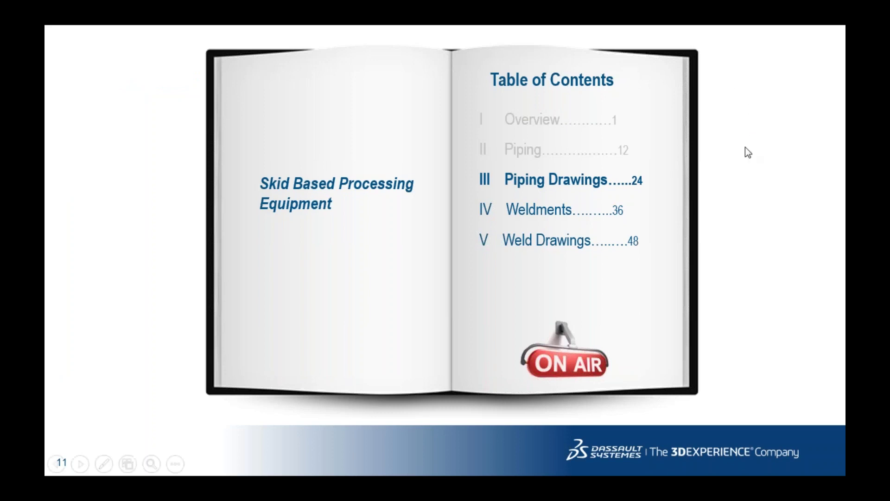
left_click(740, 171)
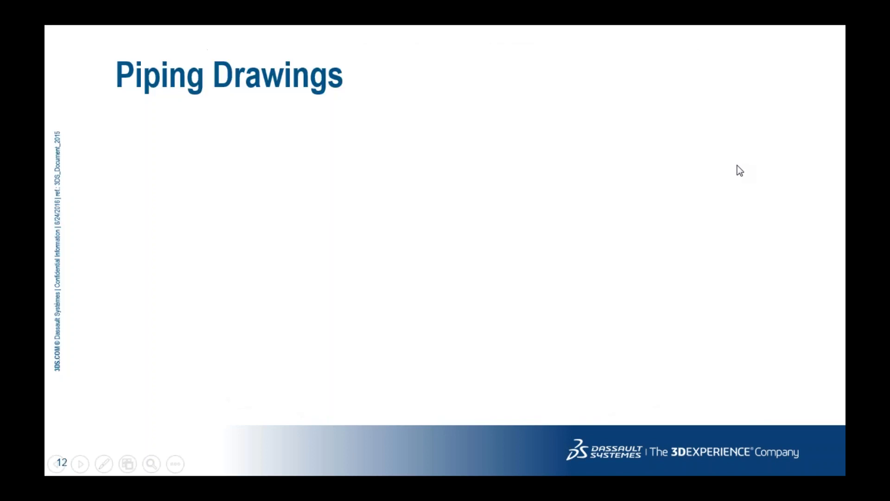
Switch back to SOLIDWORKS and create a drawing of the pipe route subassembly from the Inch-C Piping template.
key("super+Tab")
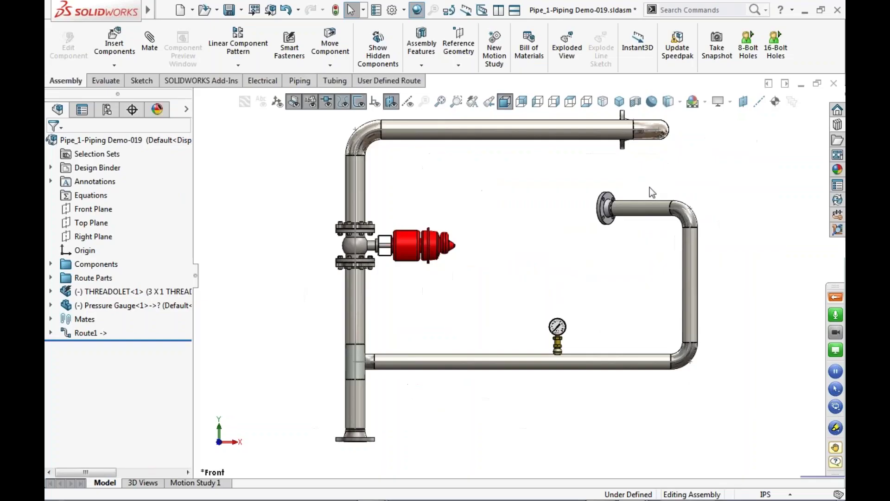
left_click(254, 11)
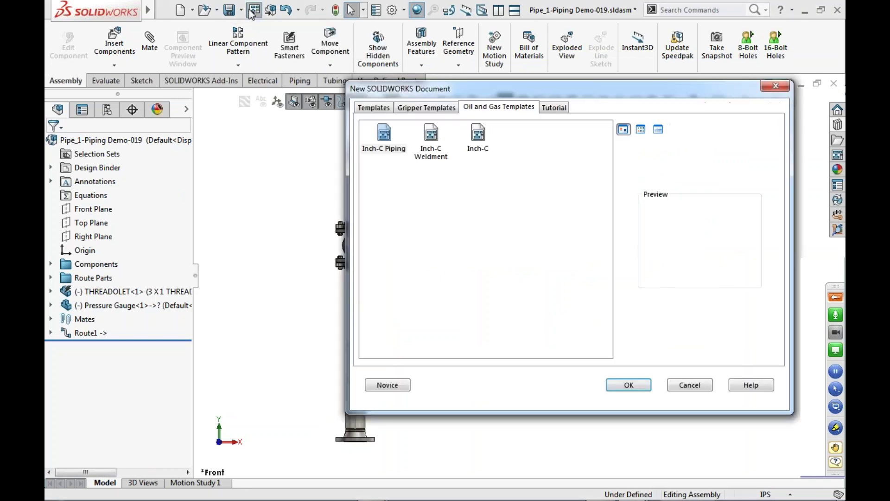
left_click(386, 137)
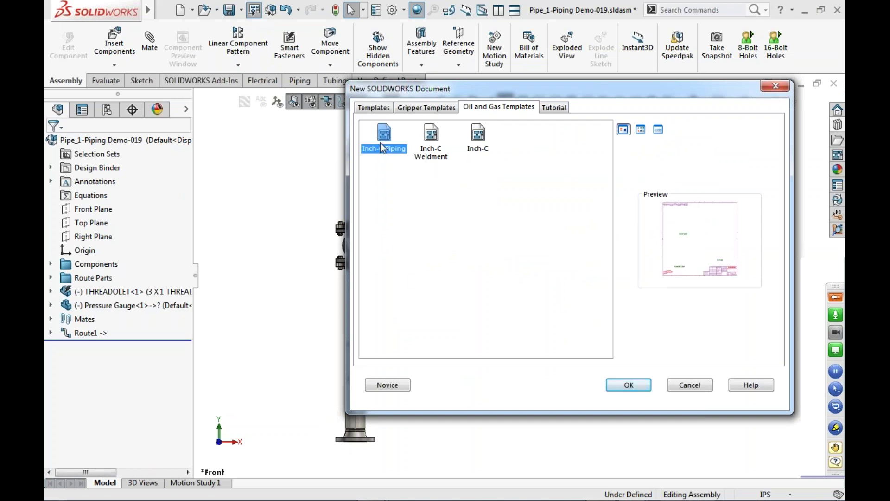
left_click(639, 387)
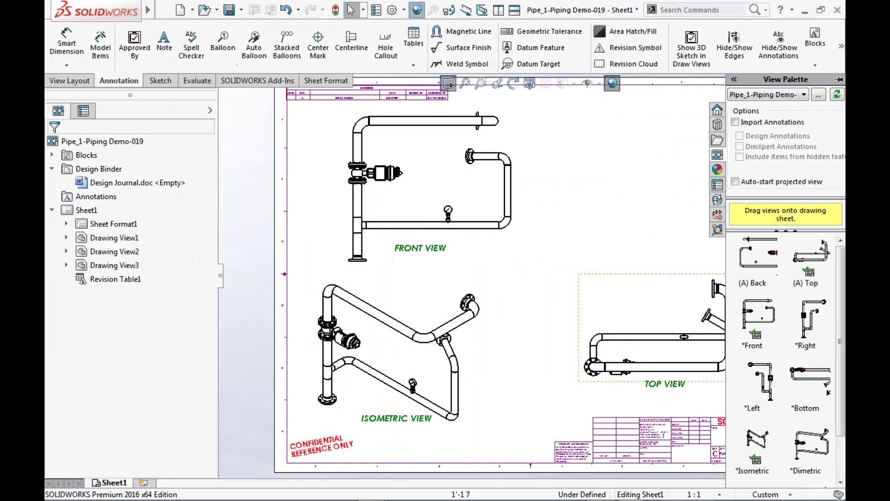
left_click(607, 231)
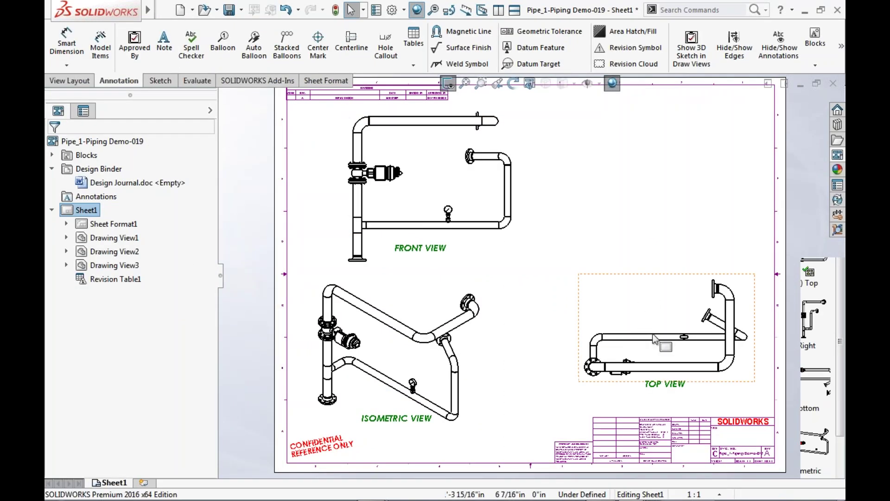
Dimension the angle between the long 3-inch pipe and the slanted nozzle pipe in the top view.
scroll(650, 269, "up", 1)
scroll(619, 244, "down", 1)
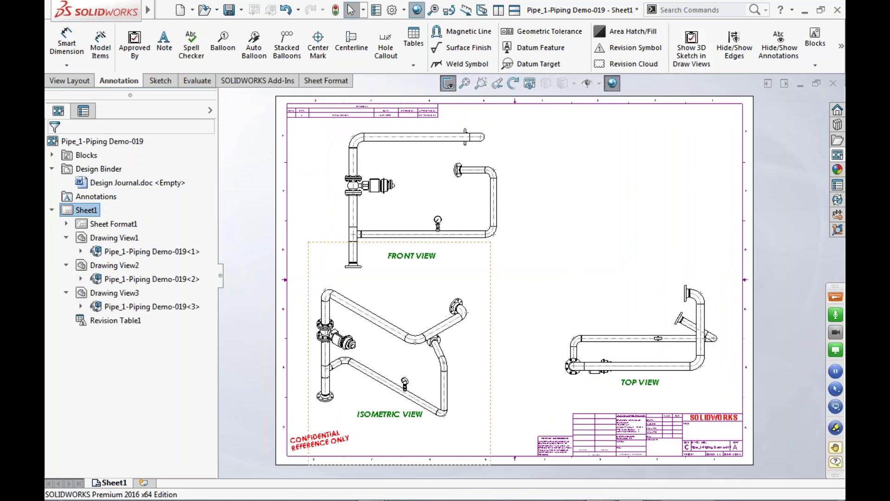
scroll(606, 287, "up", 1)
scroll(666, 278, "down", 4)
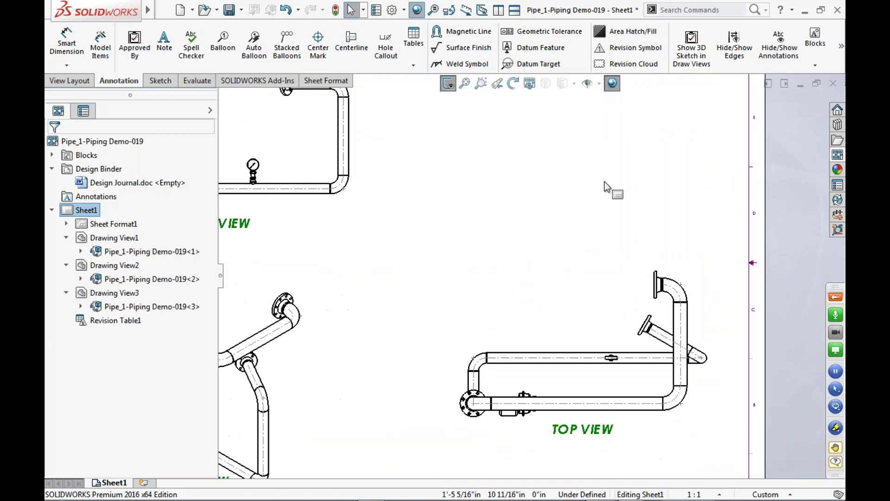
key("s")
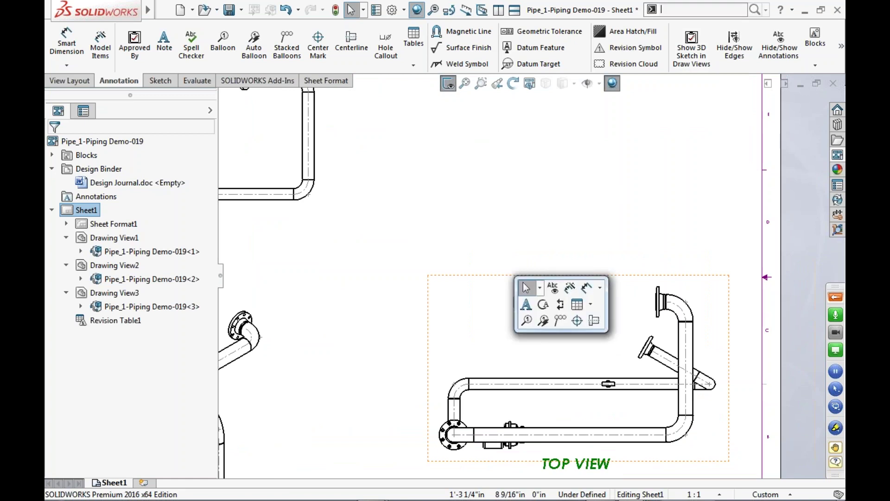
left_click(587, 292)
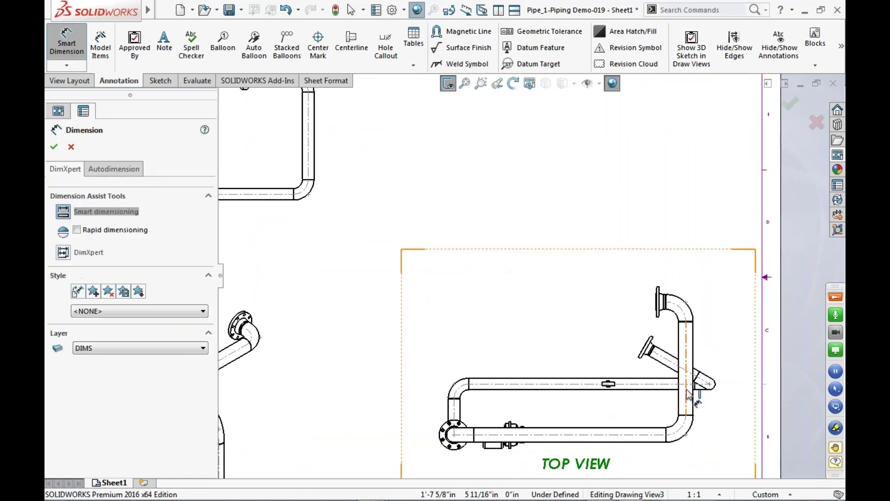
left_click(654, 389)
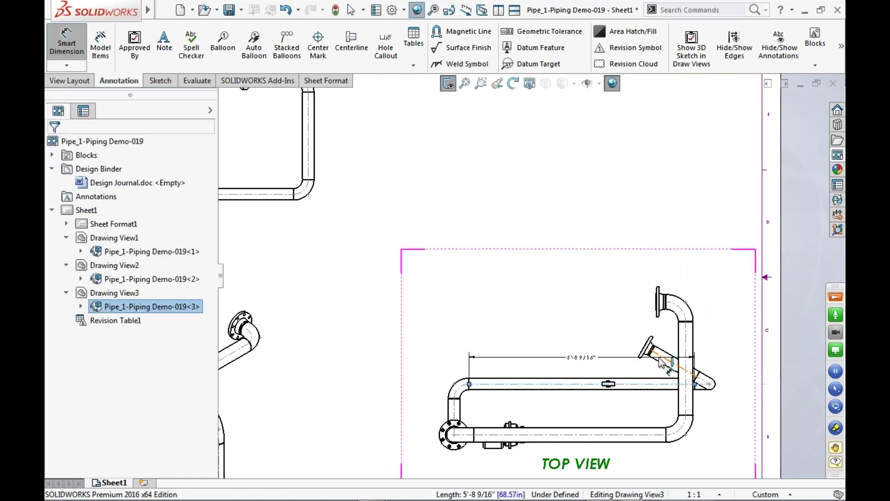
left_click(663, 358)
left_click(578, 351)
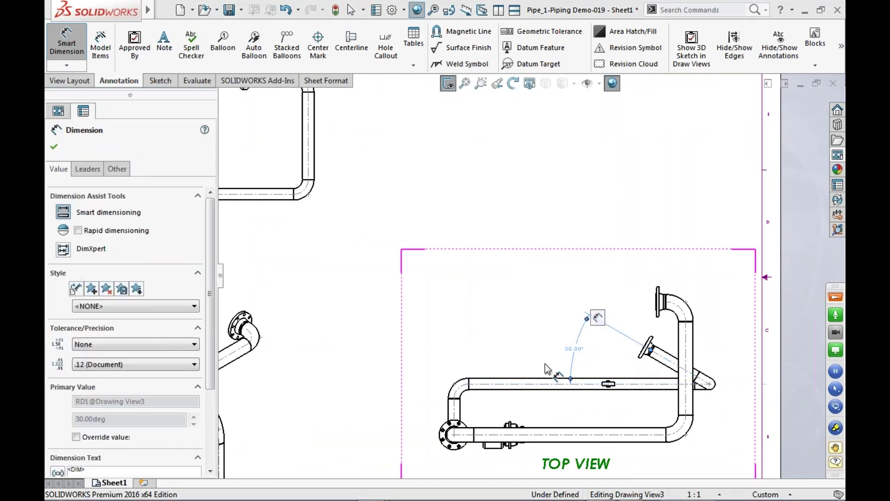
Set the precision of the top view's angle dimension to None.
left_click(194, 364)
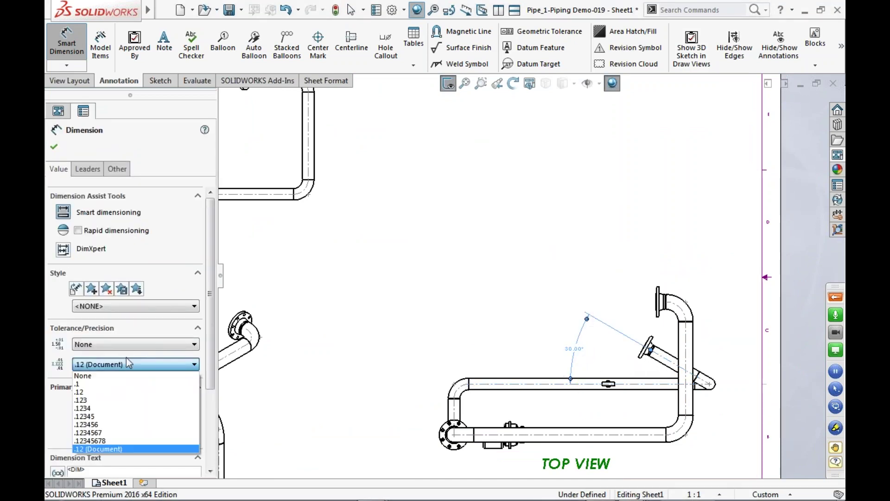
left_click(88, 373)
left_click(424, 313)
Place the zero of a horizontal ordinate dimension at the centre of the round pump-side flange in the top view.
scroll(505, 342, "up", 5)
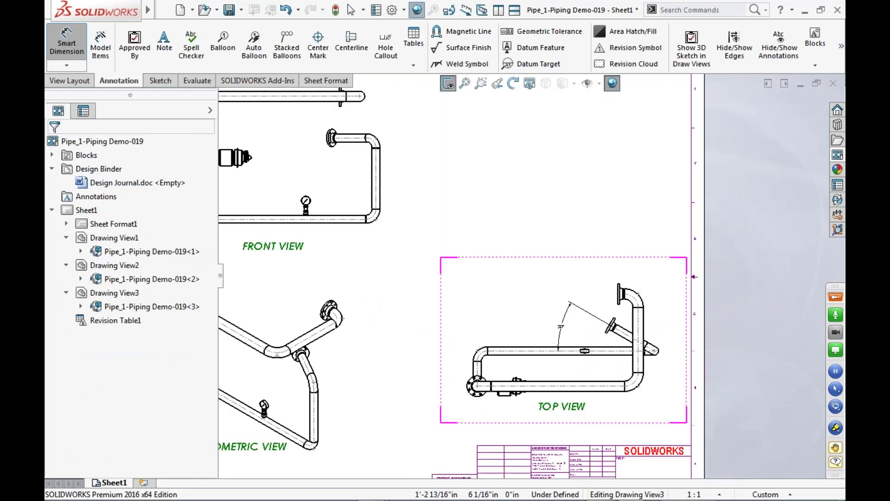
scroll(498, 343, "down", 4)
scroll(482, 343, "down", 2)
key("s")
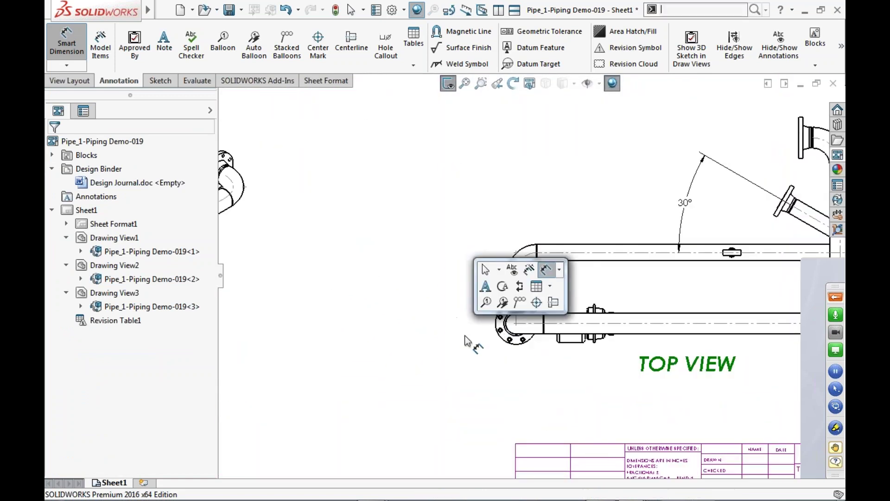
left_click(558, 271)
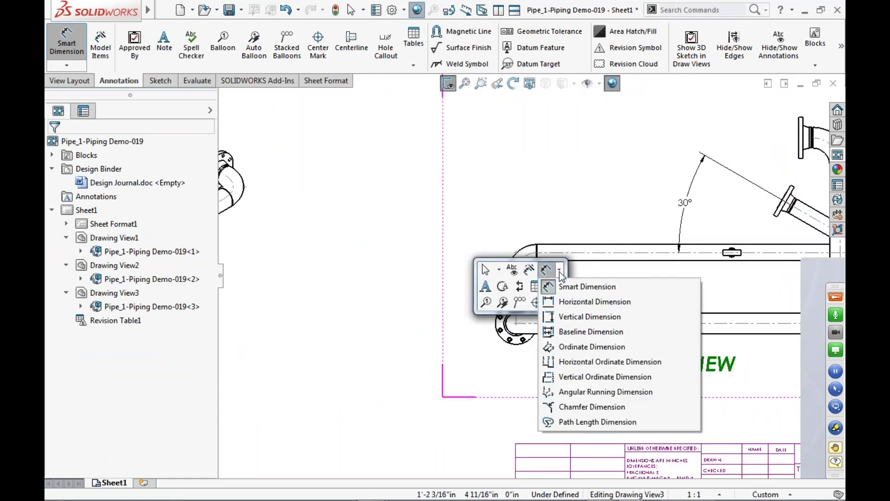
left_click(587, 365)
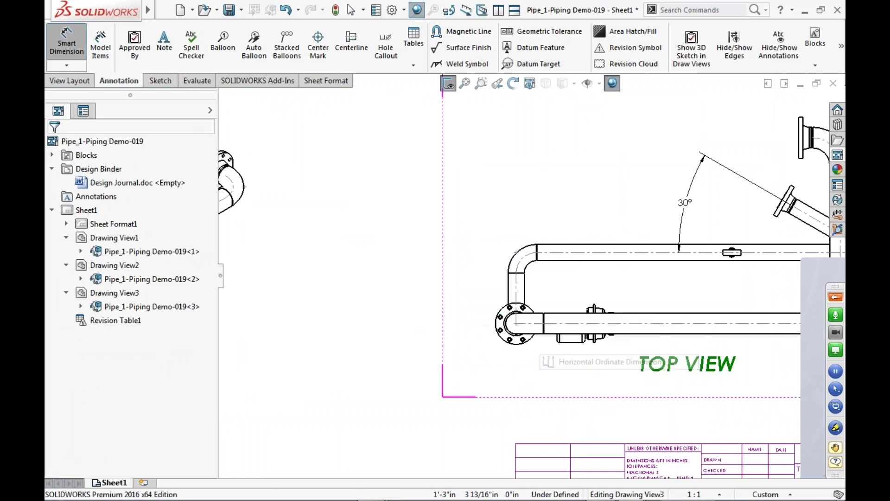
left_click(516, 323)
left_click(516, 187)
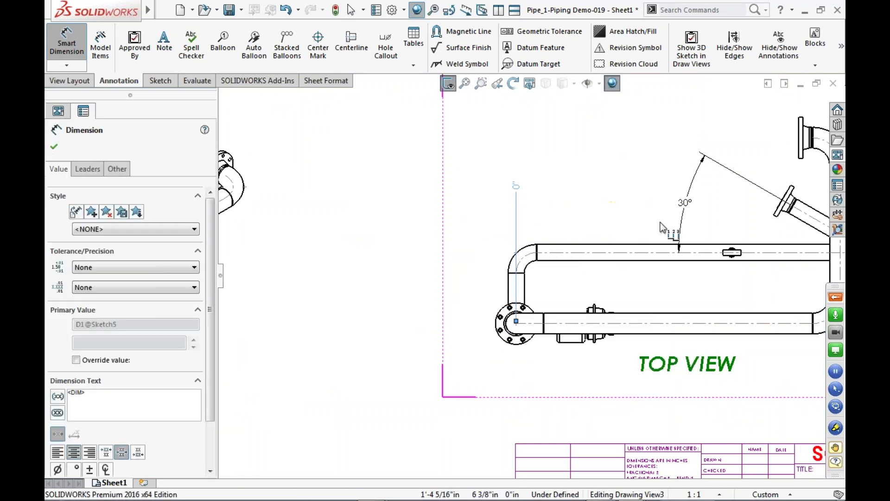
Add horizontal ordinate dimensions to the pressure gauge and to the far elbow of the 3-inch branch in the top view.
scroll(746, 242, "down", 5)
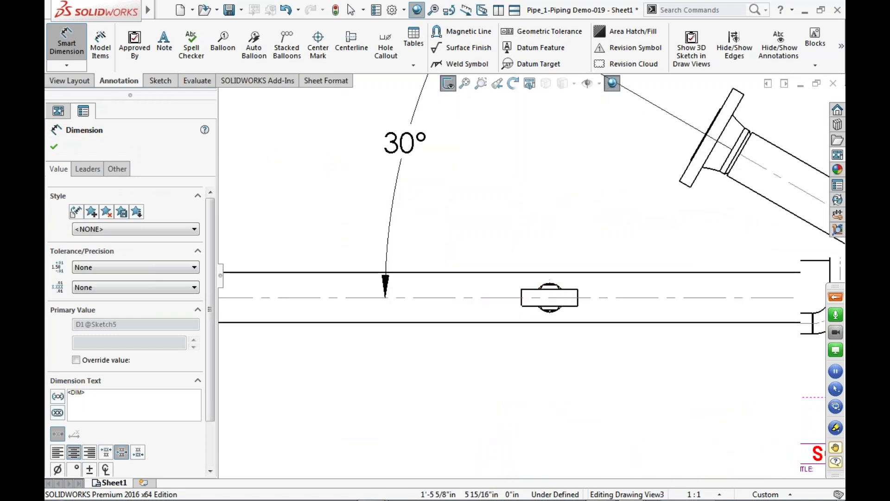
left_click(556, 283)
scroll(556, 282, "up", 5)
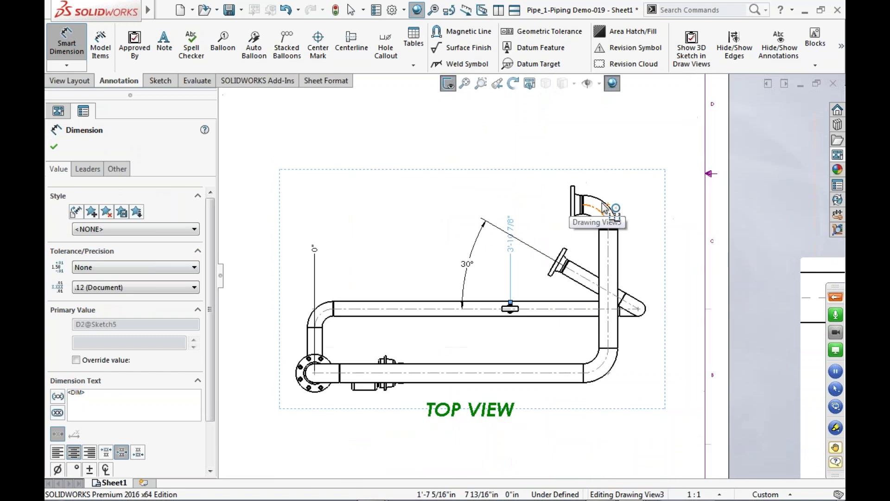
left_click(638, 307)
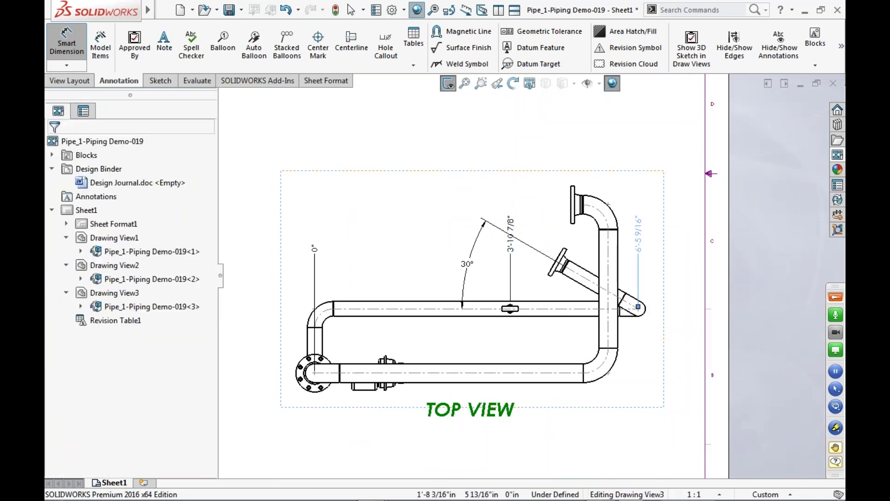
Move the ordinate dimension texts higher above the top view's piping and end dimensioning.
left_click_drag(511, 235, 512, 164)
key("Escape")
scroll(408, 304, "up", 3)
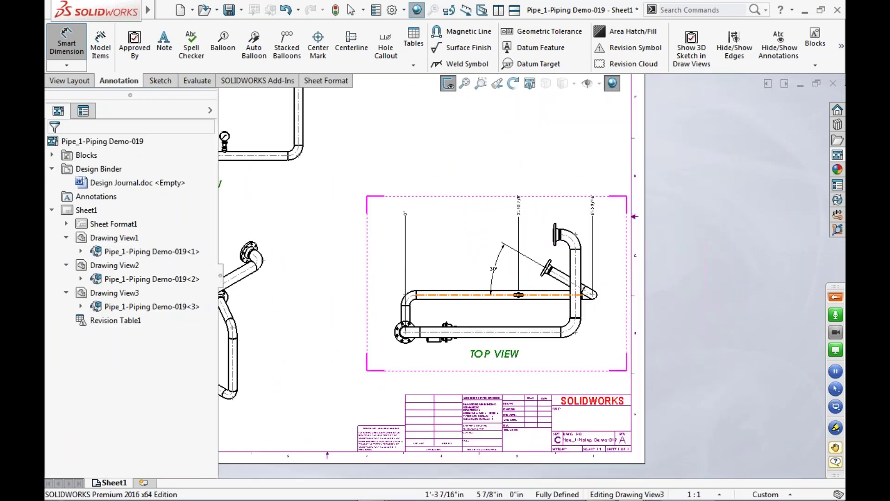
key("Escape")
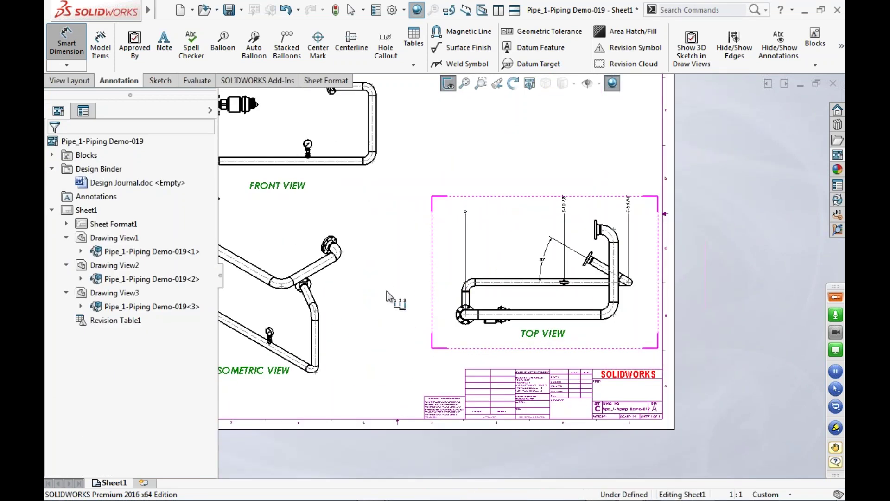
Insert a top-level bill of materials from the top view with the BOM_PIPING_2016 template, attached to the sheet's anchor point.
key("f")
scroll(477, 200, "down", 2)
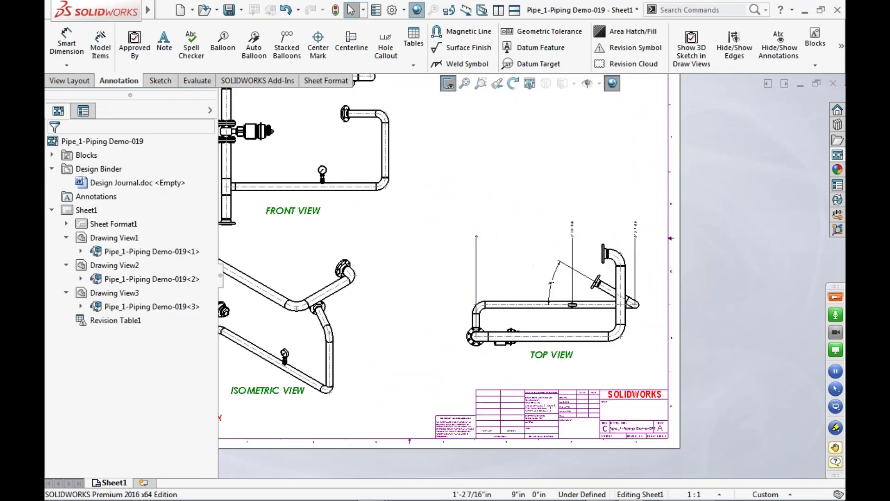
left_click(510, 275)
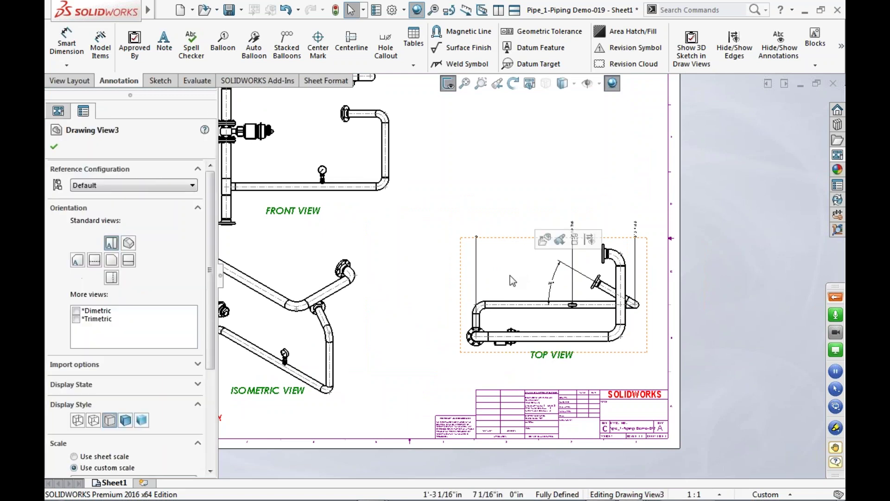
left_click(575, 304)
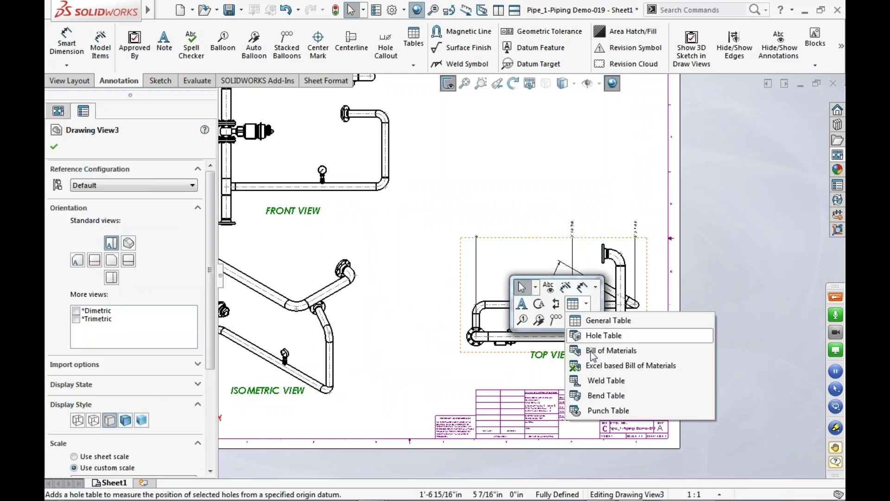
left_click(610, 351)
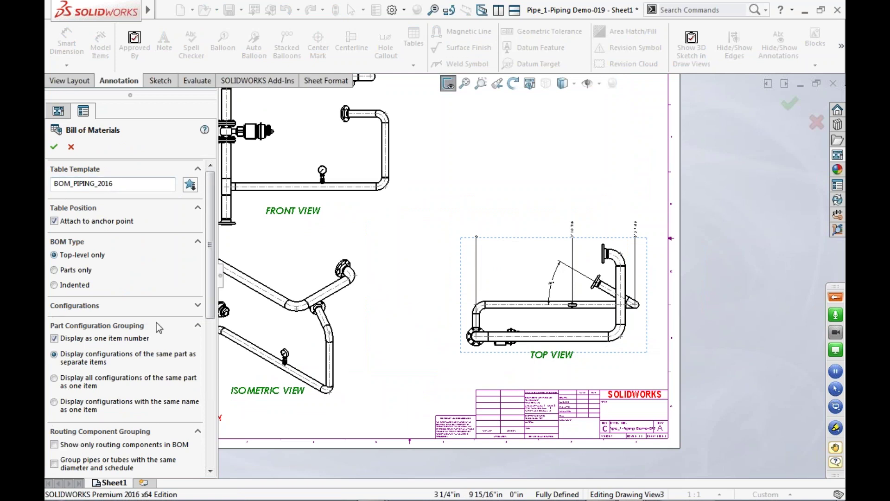
left_click(55, 147)
key("f")
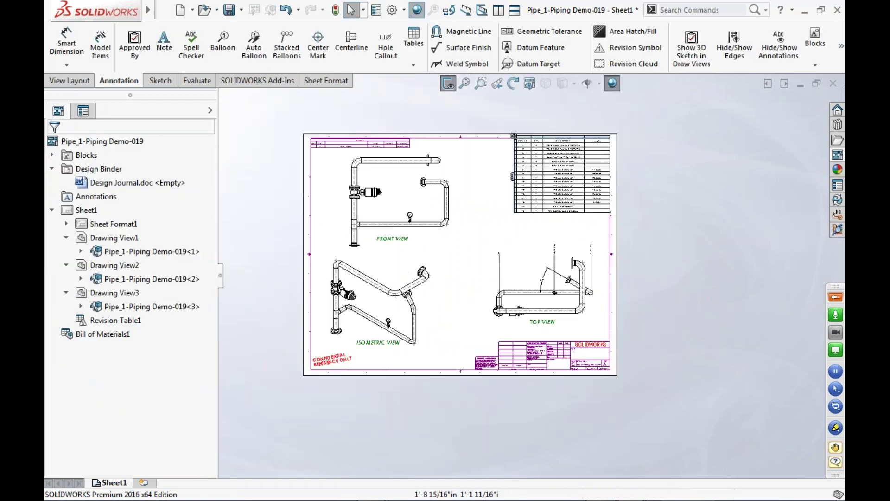
scroll(580, 186, "up", 5)
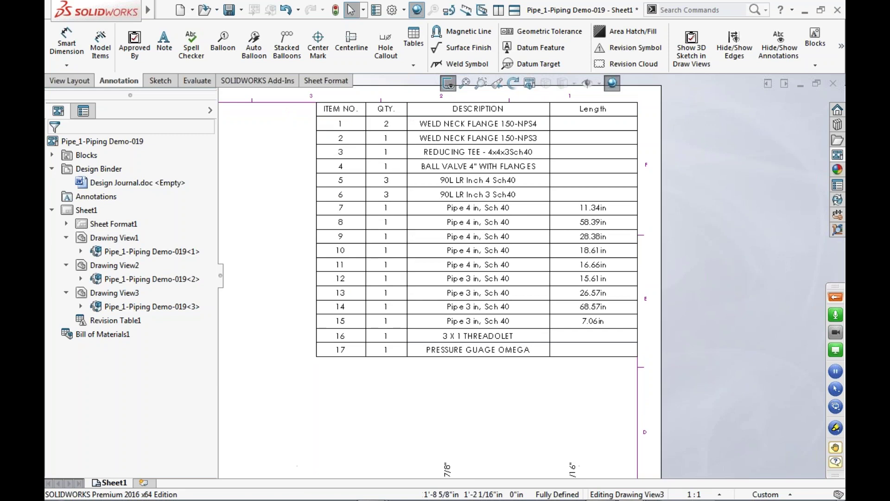
scroll(621, 213, "down", 1)
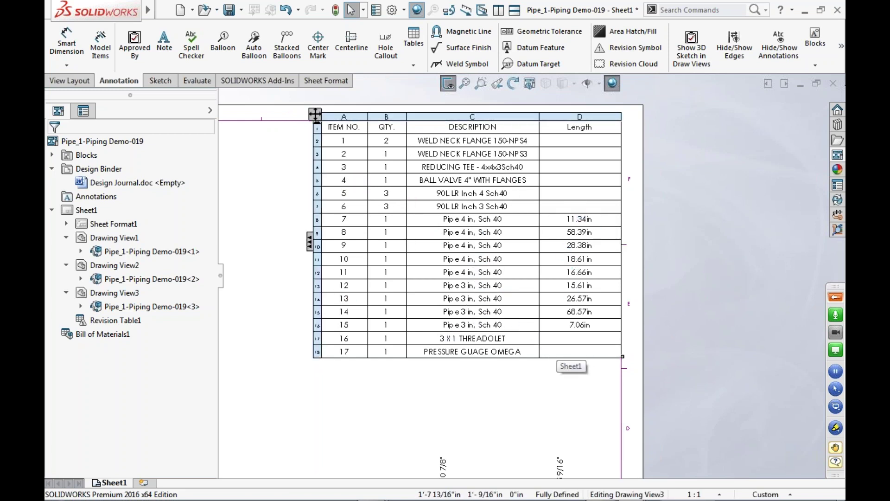
scroll(419, 391, "up", 5)
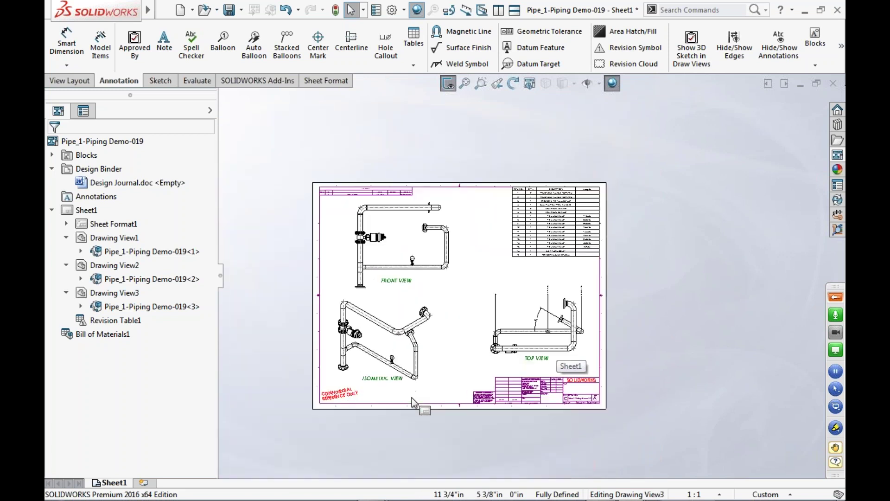
Dimension the long upper pipe run between its two elbows in the isometric view, placing the dimension above the pipe.
scroll(432, 362, "down", 2)
left_click_drag(487, 315, 536, 319)
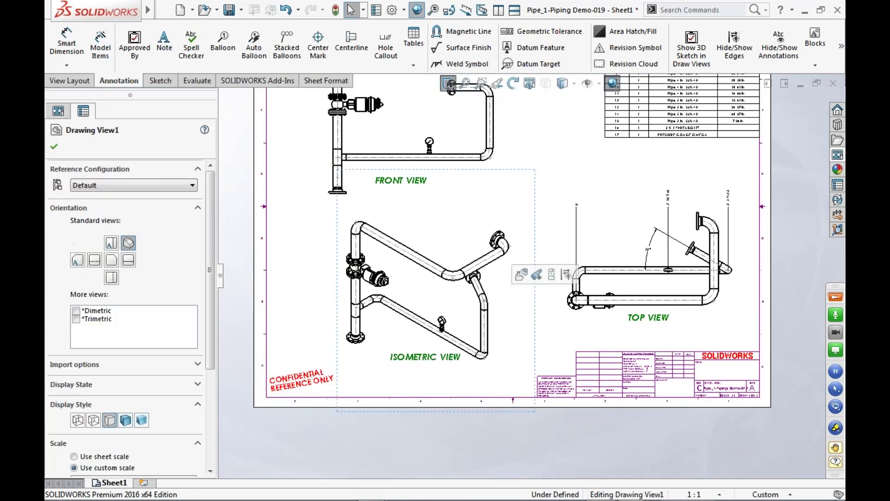
scroll(553, 271, "down", 2)
left_click(574, 183)
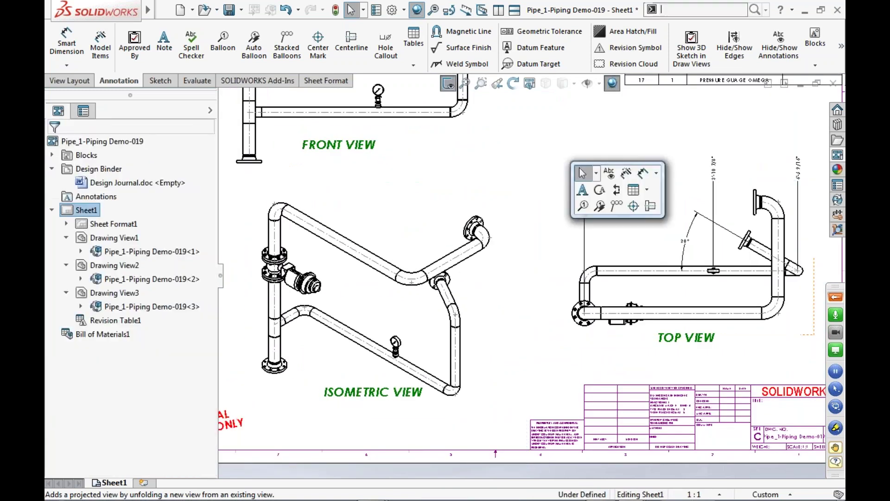
left_click(643, 173)
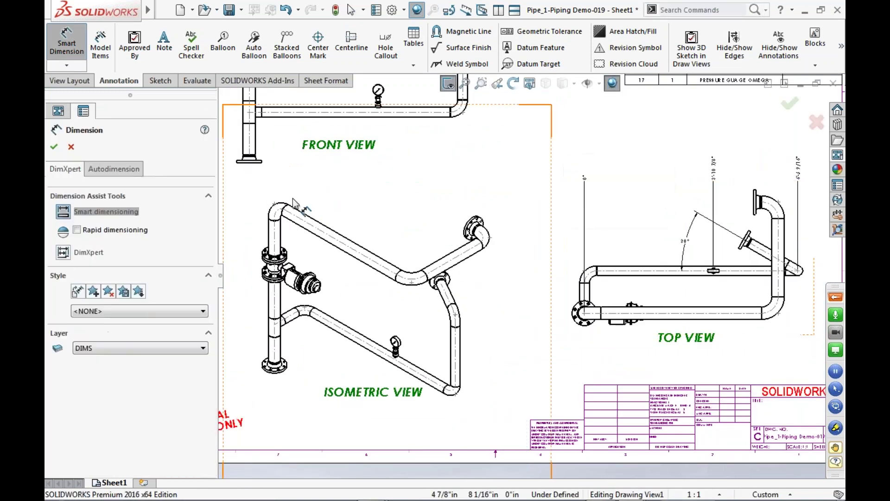
scroll(288, 230, "down", 2)
left_click(310, 224)
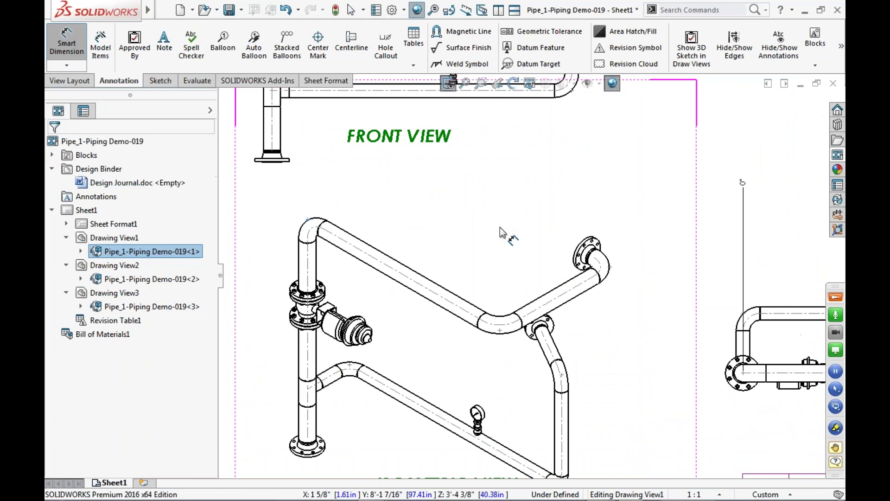
left_click(501, 332)
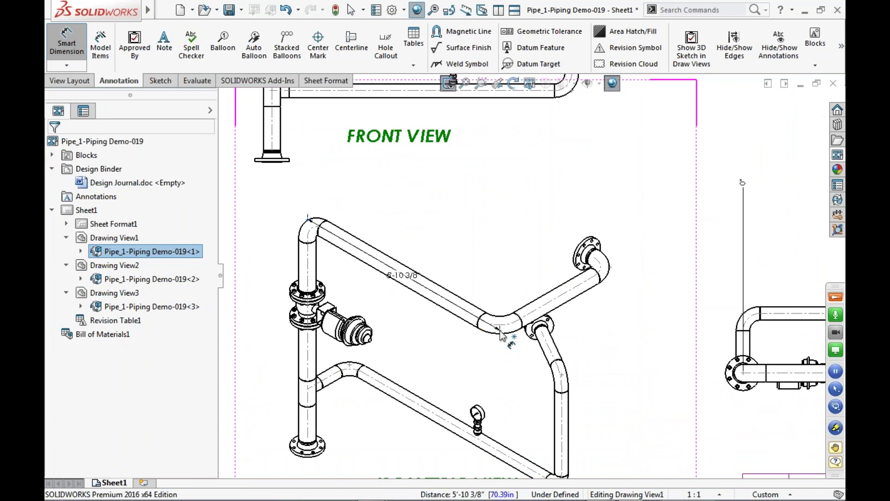
left_click(407, 235)
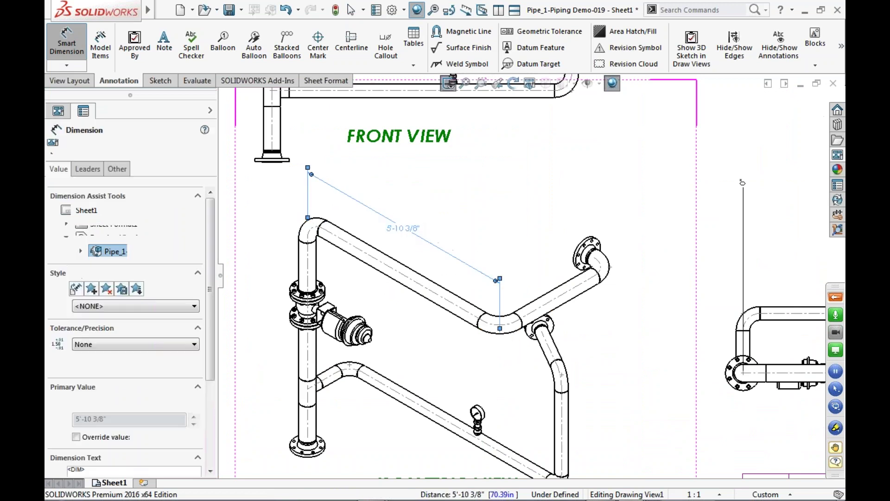
key("Escape")
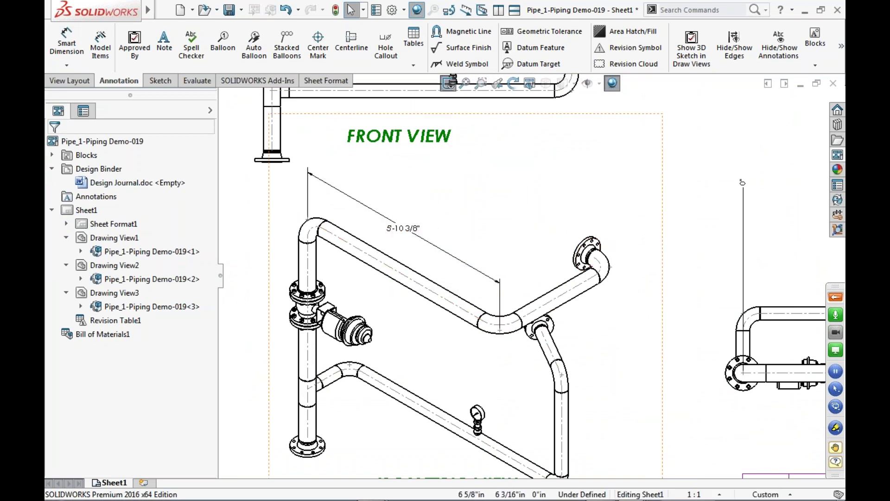
Insert the North Arrow block from the design library's annotations beside the upper elbow of the isometric view.
left_click(838, 128)
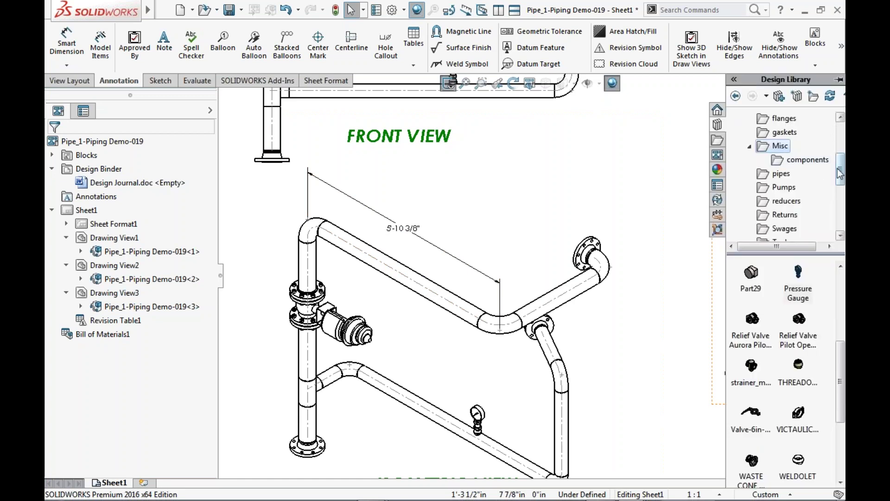
left_click_drag(840, 173, 843, 139)
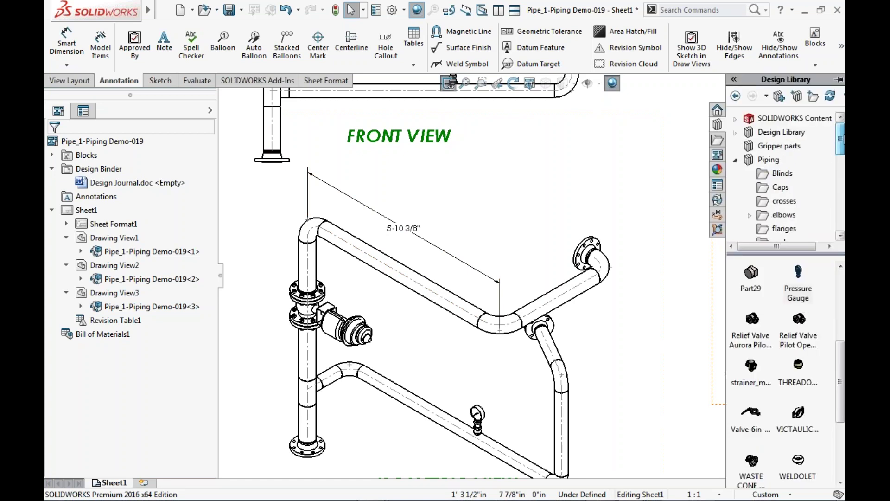
left_click(737, 132)
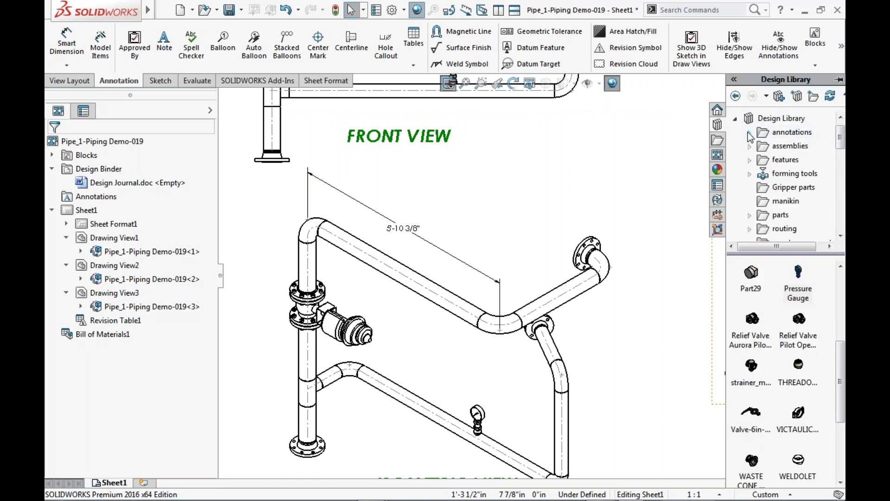
left_click(749, 133)
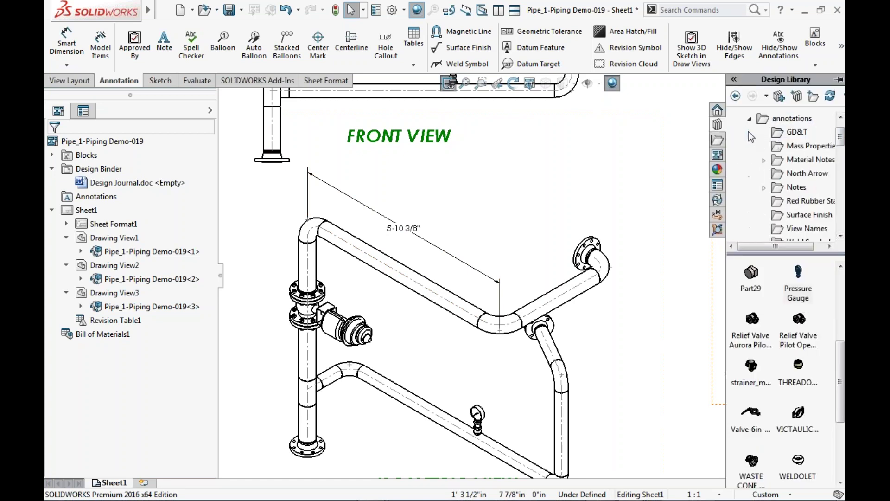
left_click(804, 176)
mouse_move(753, 273)
left_mouse_down()
mouse_move(327, 266)
mouse_move(279, 225)
left_mouse_up()
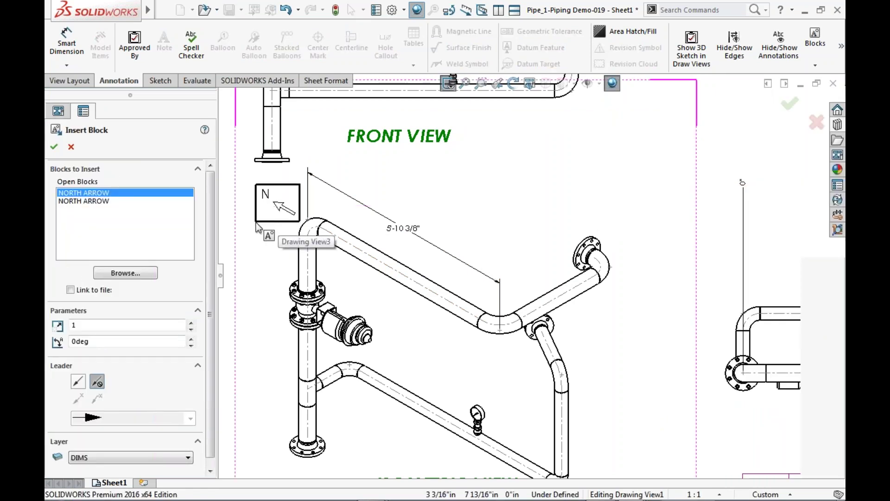
left_click(257, 224)
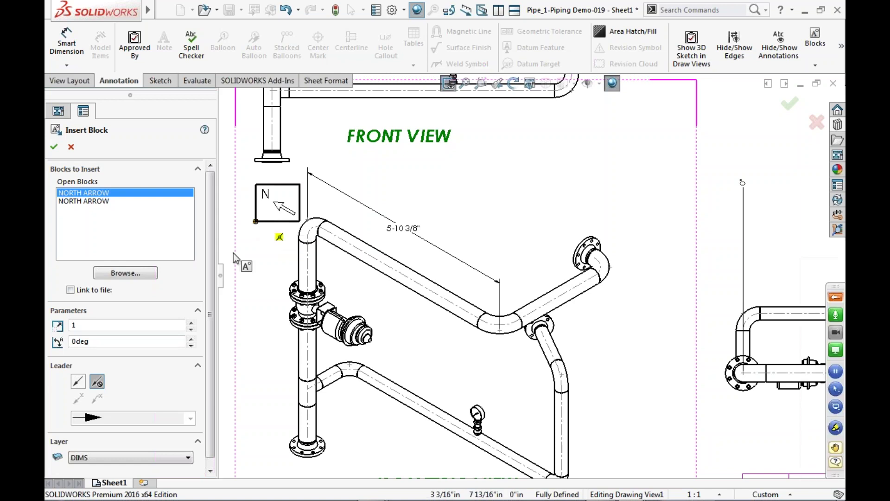
left_click(54, 146)
scroll(492, 297, "up", 4)
scroll(507, 301, "down", 1)
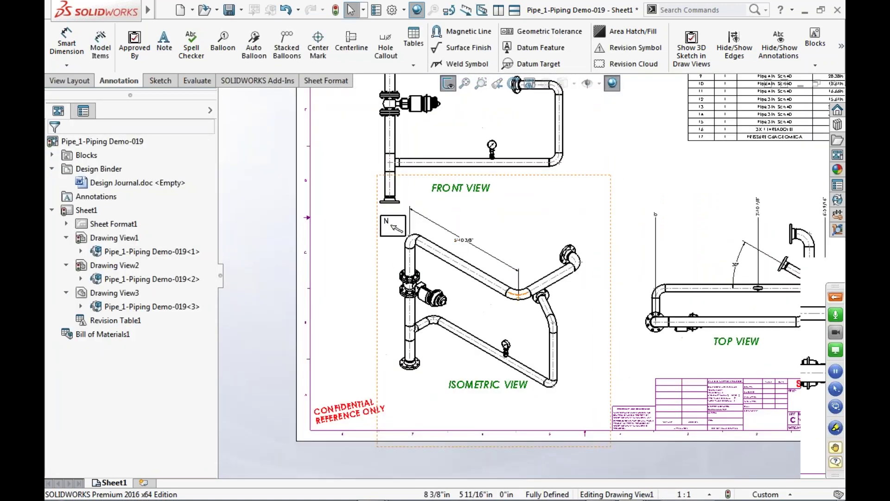
Add automatic item balloons around the piping in the isometric view.
left_click(634, 174)
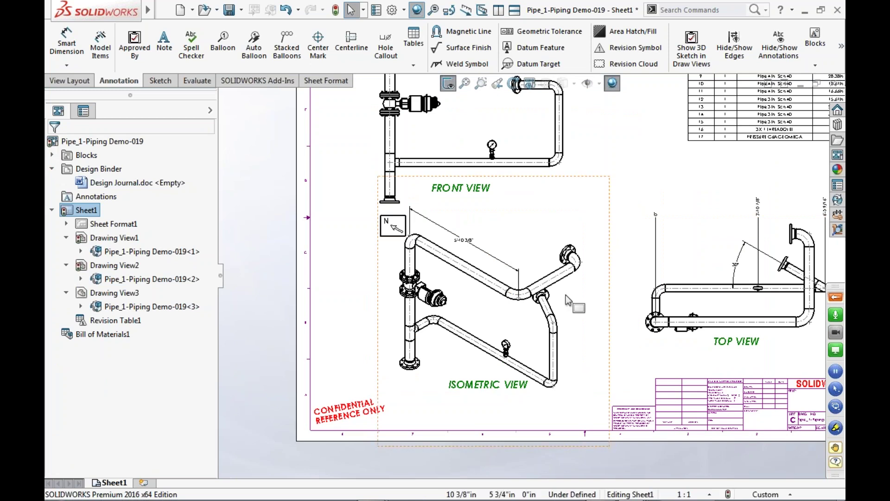
left_click(568, 315)
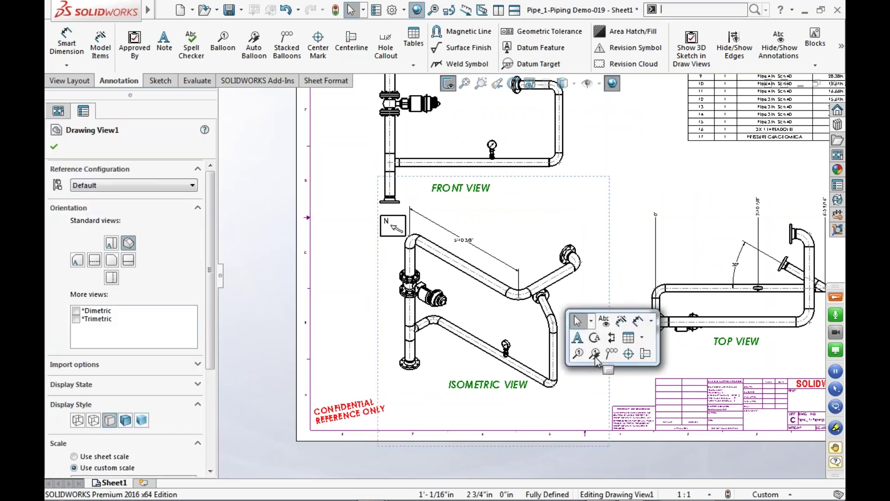
left_click(596, 358)
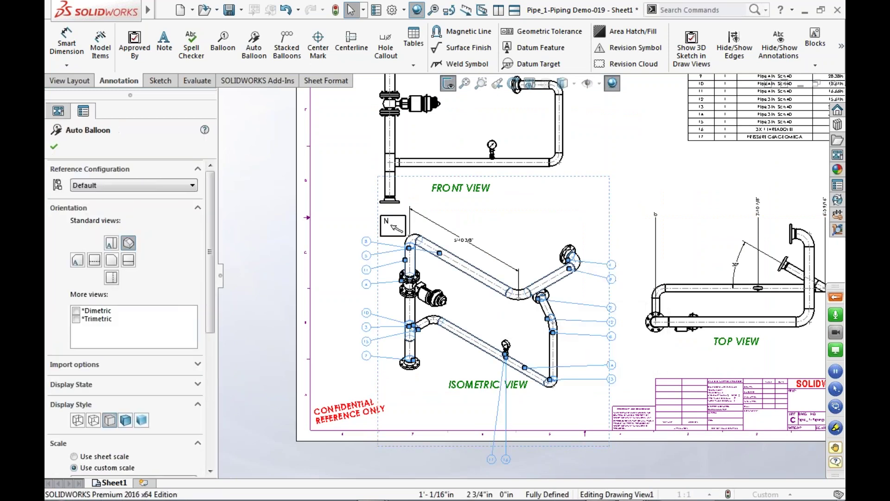
scroll(598, 408, "up", 3)
scroll(598, 408, "down", 4)
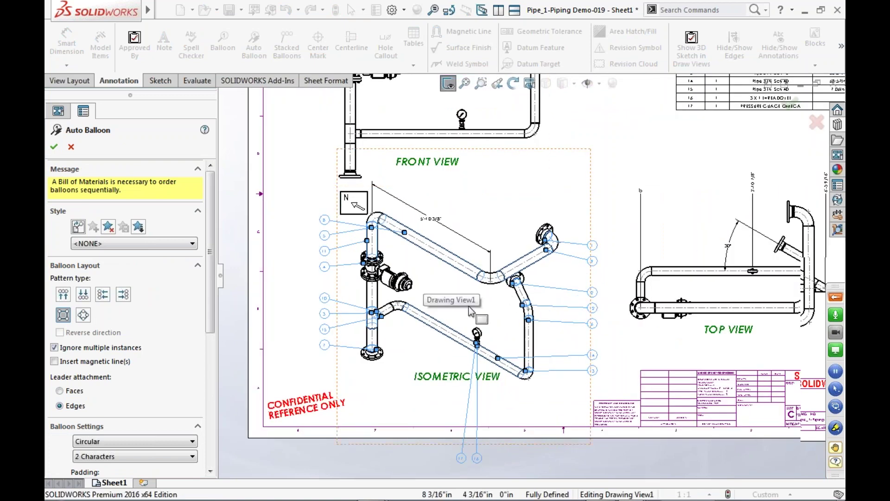
left_click(55, 147)
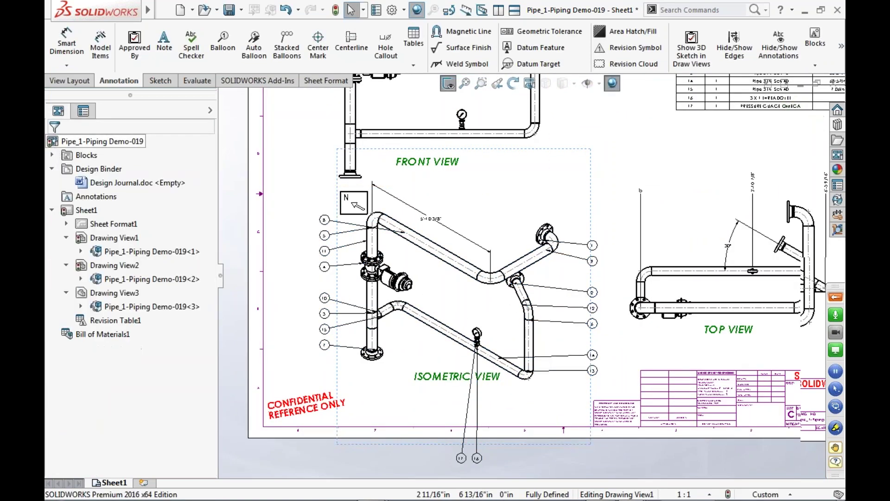
Delete balloons 16 and 17 at the pressure gauge in the isometric view.
scroll(551, 391, "down", 3)
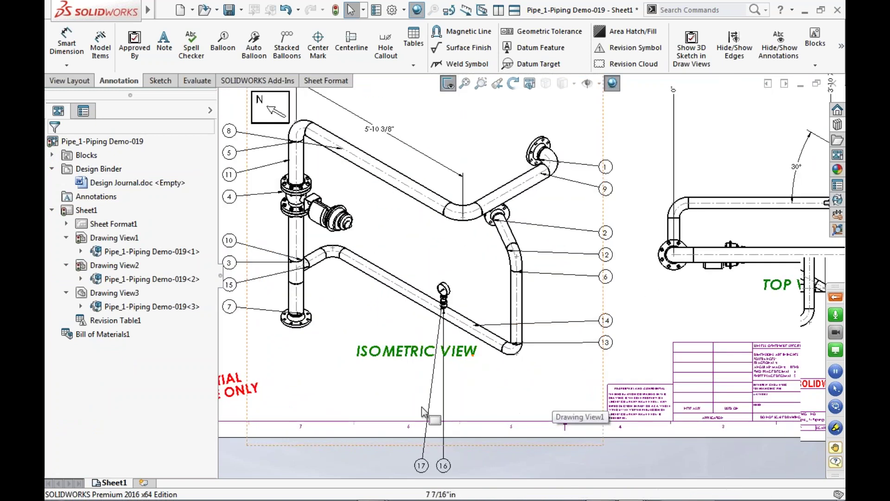
left_click_drag(421, 466, 412, 262)
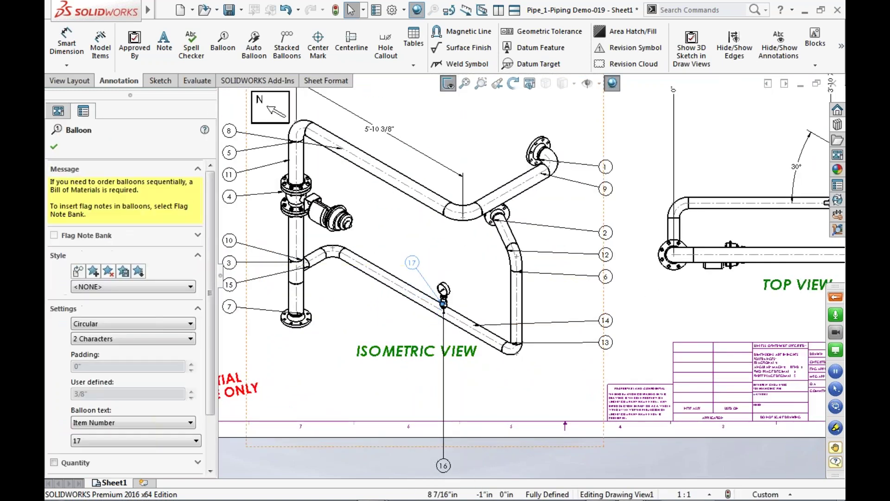
left_click_drag(443, 466, 470, 269)
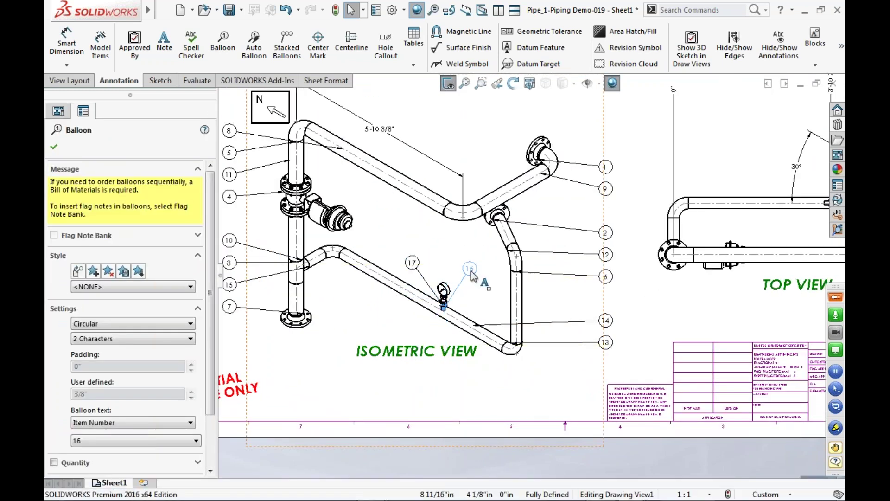
key("Delete")
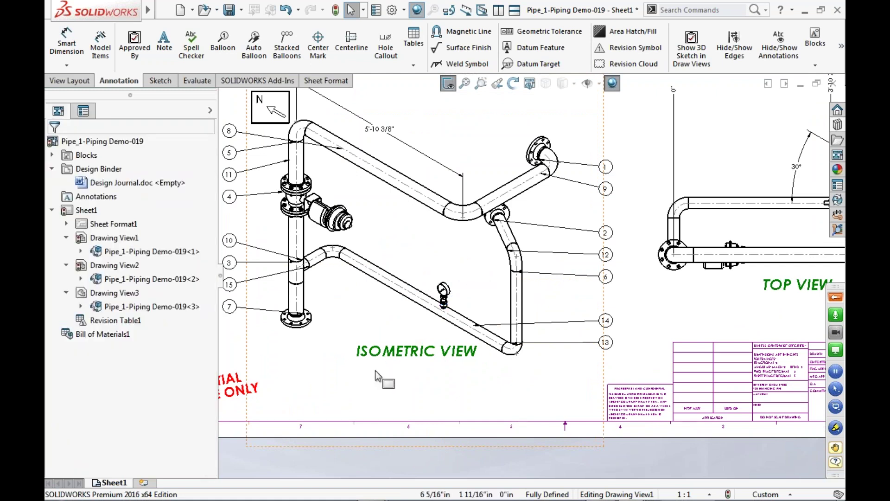
left_click(375, 371)
Create a circular detail view of about 10 3/4" radius around the front view's pressure gauge, placed between the front view and the bill of materials.
scroll(530, 276, "up", 5)
scroll(512, 173, "down", 5)
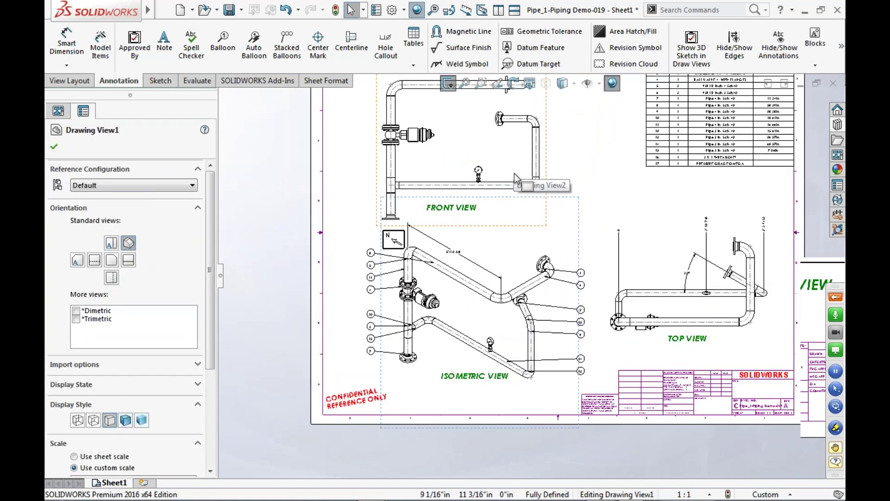
key("s")
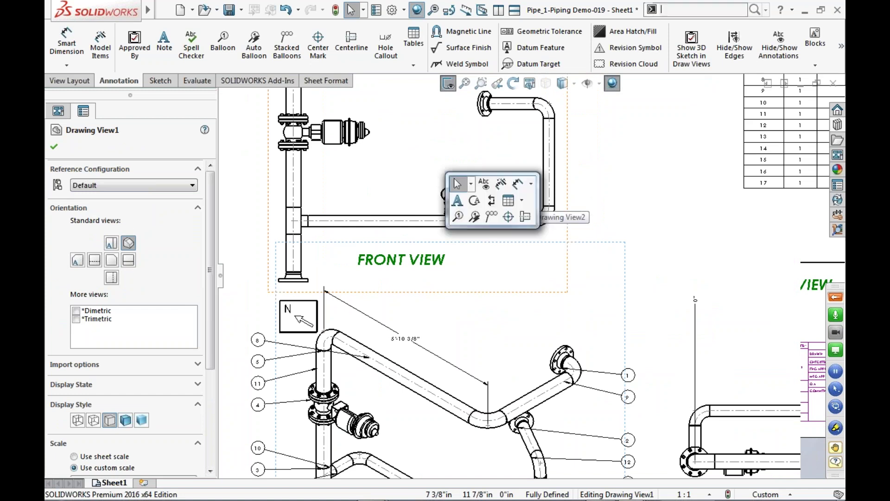
left_click(477, 209)
scroll(478, 210, "down", 3)
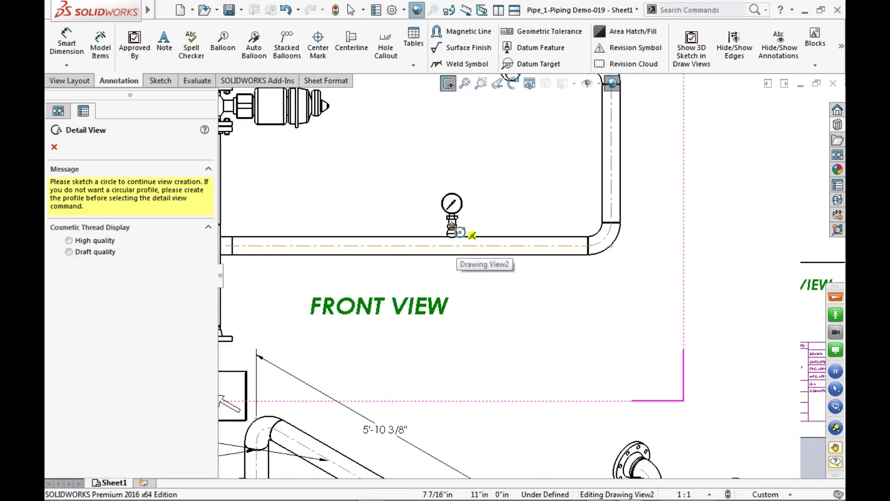
left_click(452, 225)
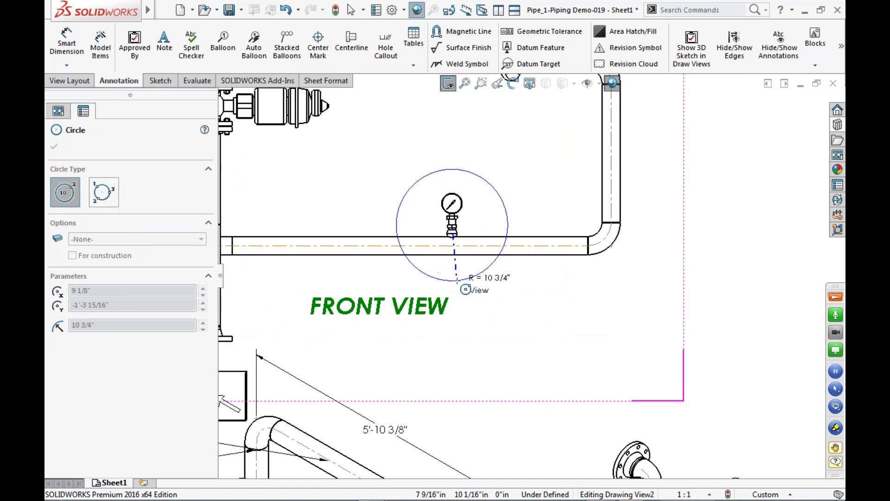
left_click(457, 279)
scroll(531, 276, "up", 4)
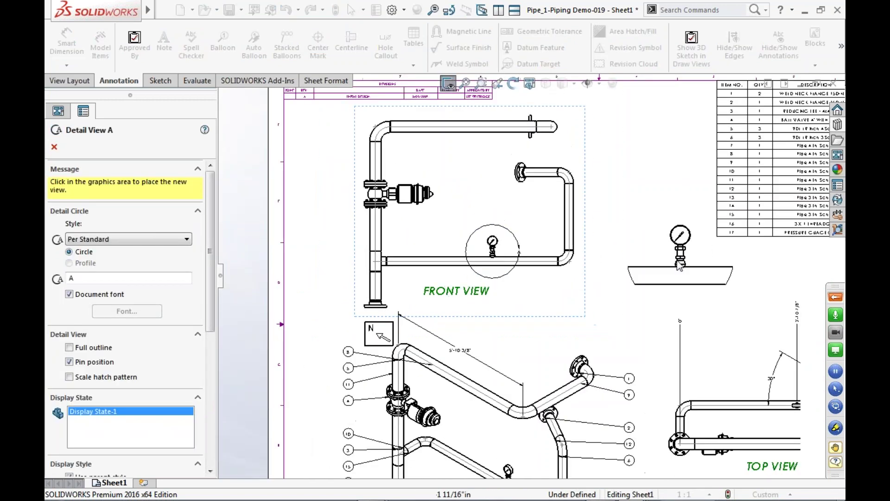
left_click(667, 272)
scroll(632, 274, "down", 4)
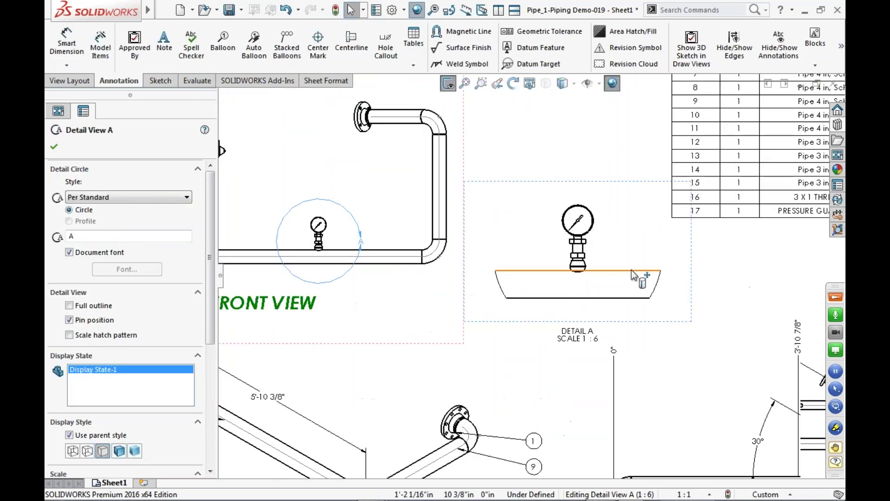
Add a centerline to the horizontal pipe in the pressure gauge's detail view.
scroll(611, 254, "up", 2)
scroll(579, 251, "down", 2)
left_click(367, 57)
left_click(618, 302)
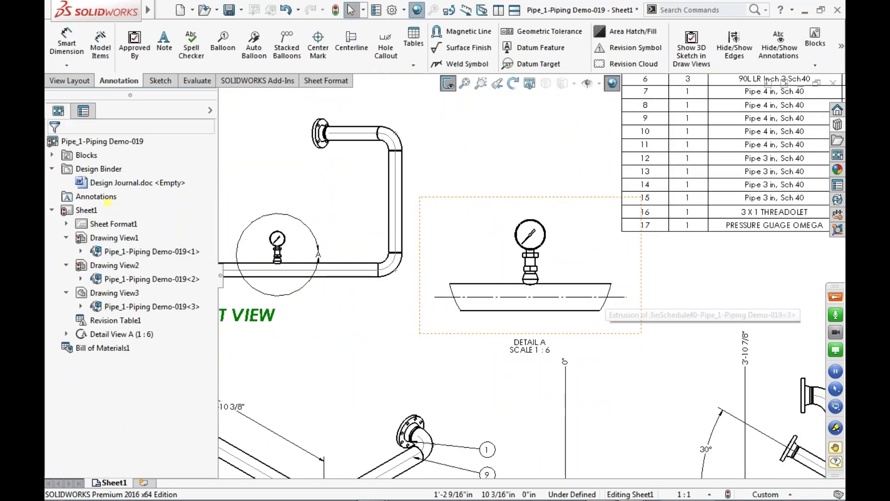
Add a stacked balloon in Detail A covering the pressure gauge and the threadolet, placed above the gauge.
scroll(663, 299, "down", 2)
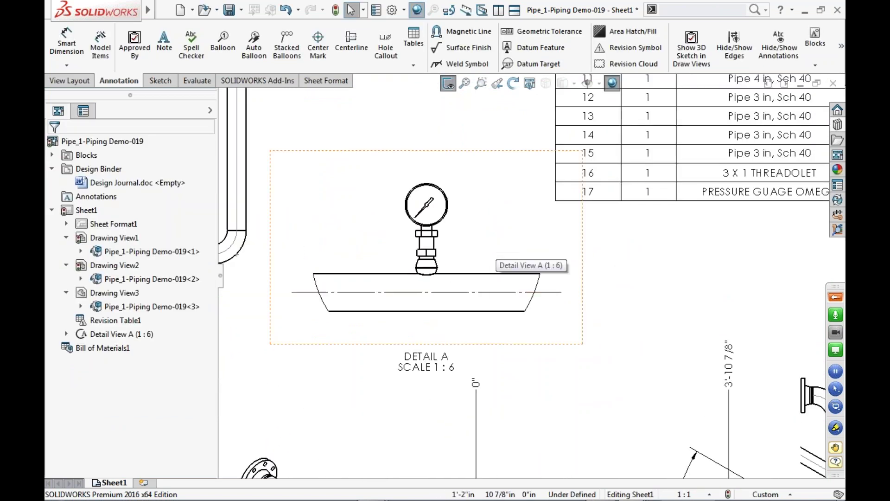
key("s")
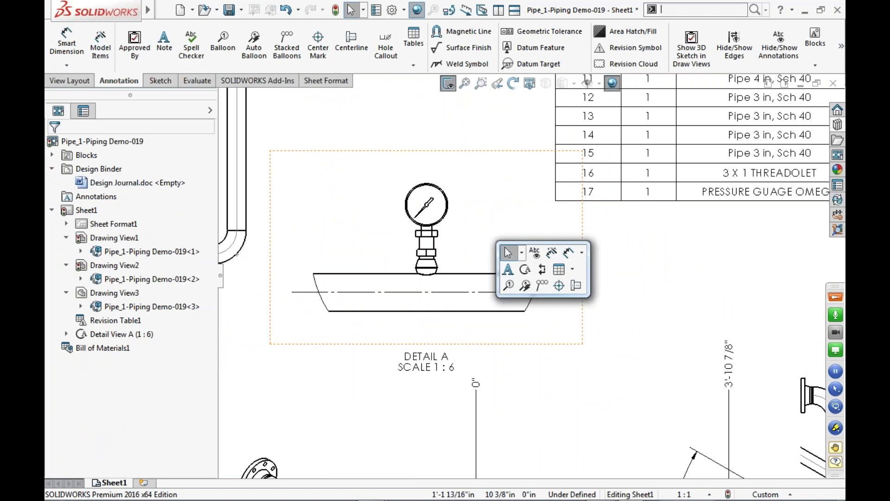
left_click(542, 286)
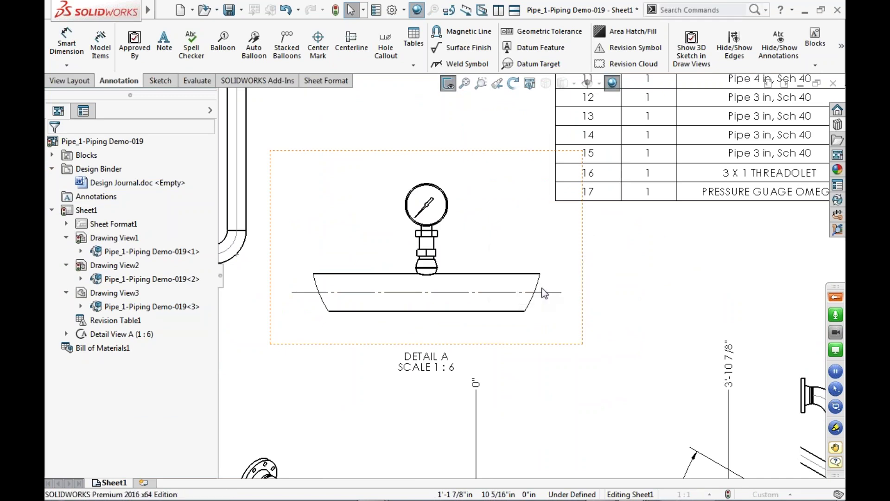
left_click(439, 190)
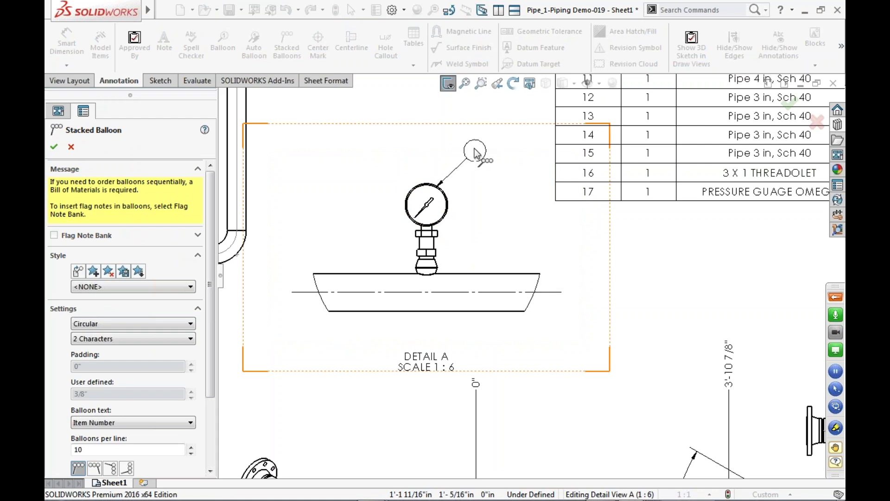
left_click(427, 270)
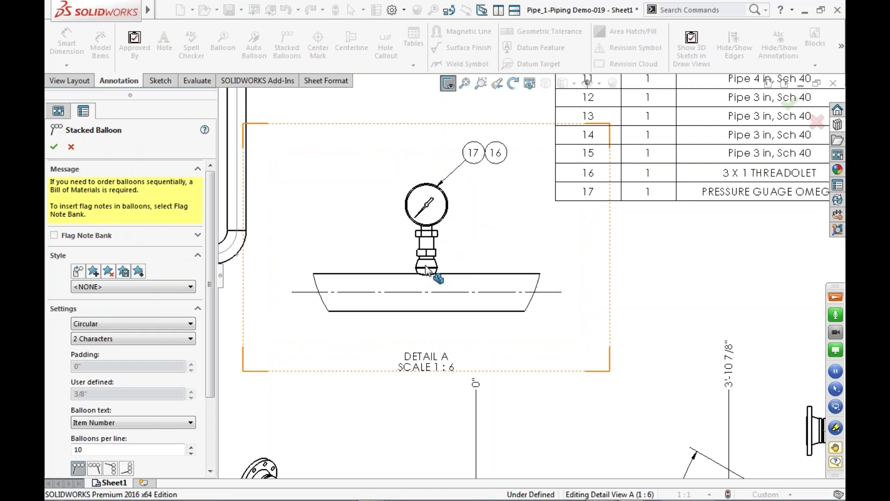
left_click(52, 148)
scroll(559, 138, "down", 3)
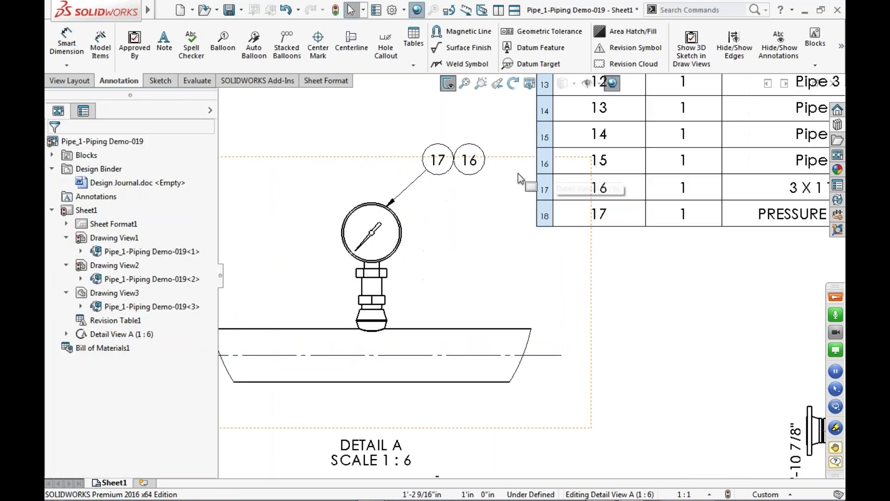
middle_click_drag(721, 284, 576, 274, "ctrl")
key("Escape")
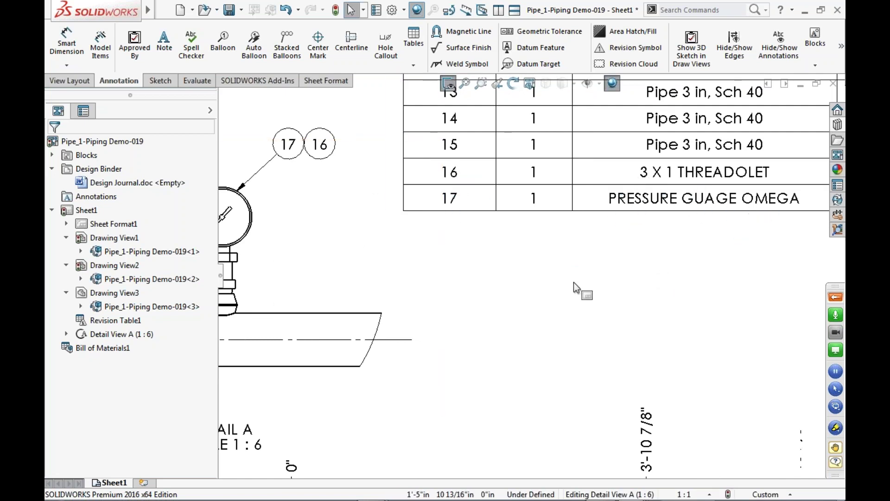
Start vertical ordinate dimensions in the front view, with the zero line at the bottom flange beside the vertical pipe.
key("f")
scroll(464, 297, "up", 1)
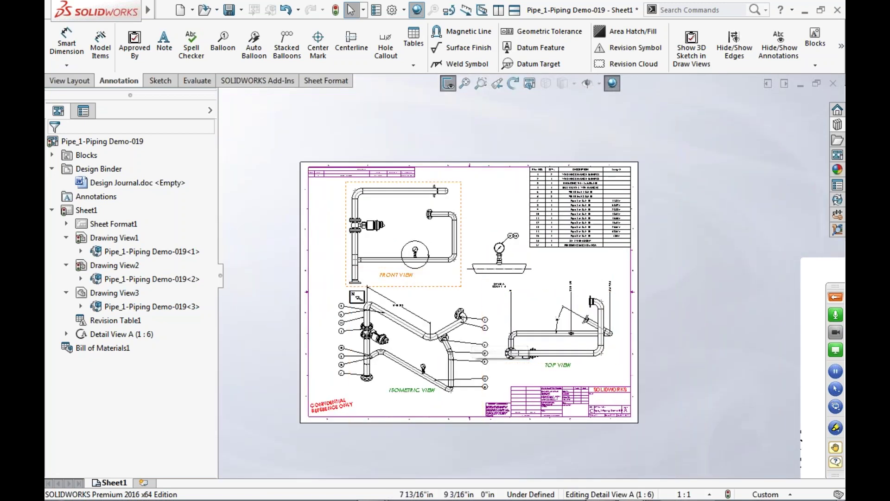
scroll(417, 279, "down", 4)
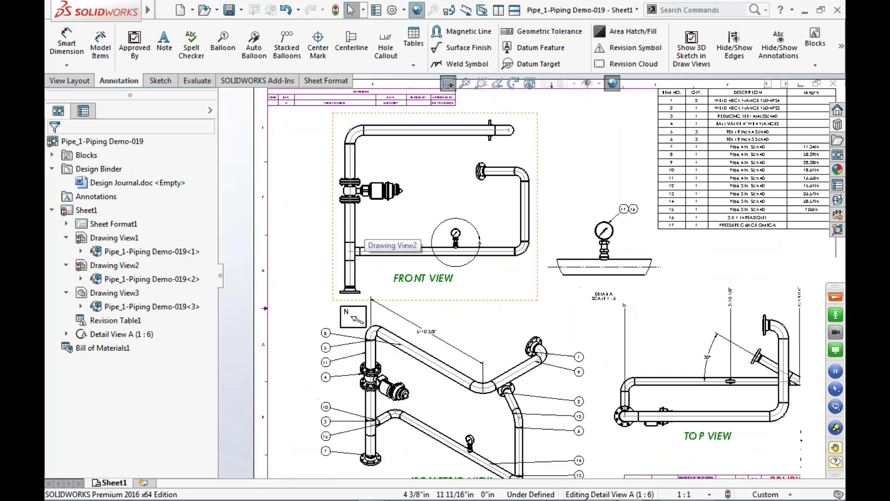
left_click(312, 227)
key("s")
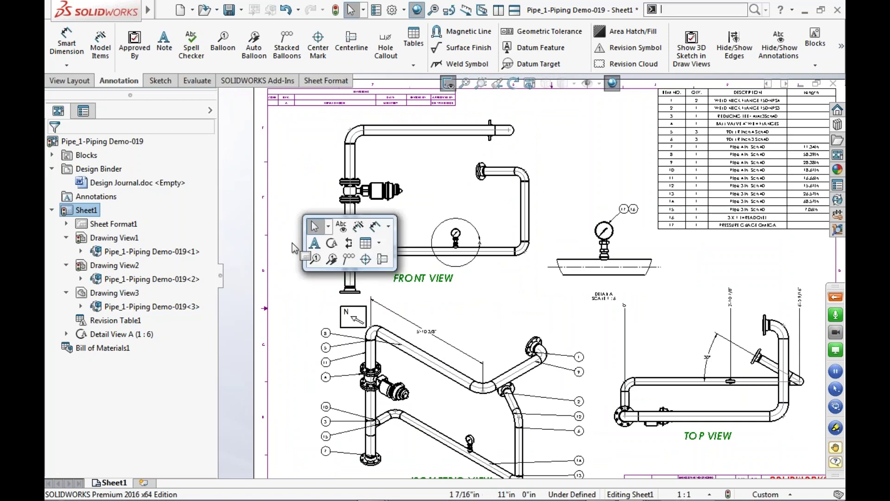
left_click(379, 244)
left_click(388, 227)
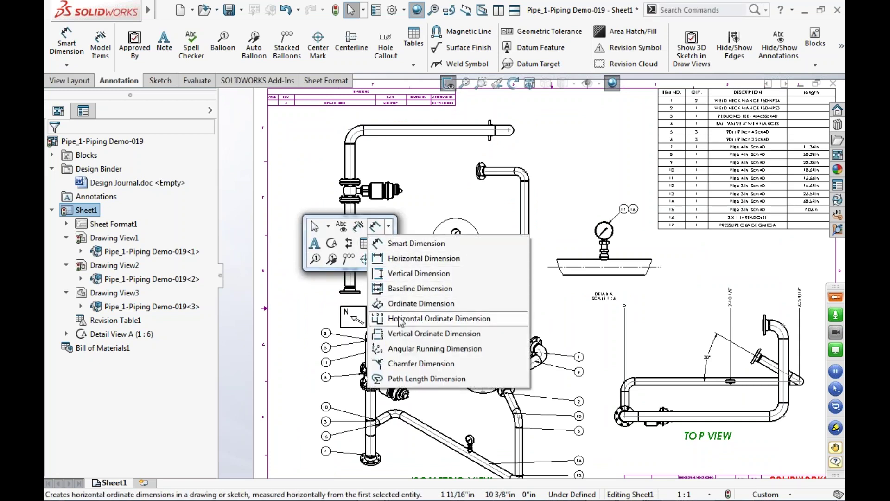
left_click(401, 339)
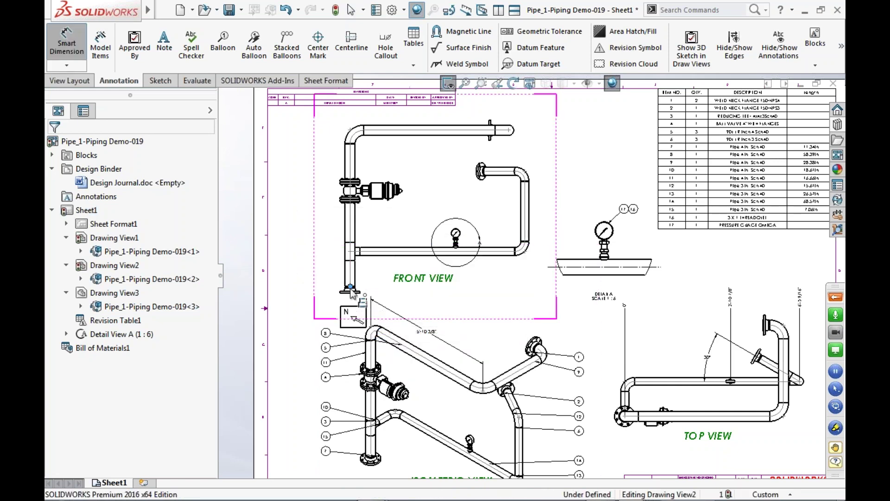
left_click(351, 287)
left_click(300, 281)
Add ordinate heights in the front view for the branch pipe, valve, 3-inch flange and uppermost horizontal pipe.
left_click(350, 251)
left_click(349, 191)
left_click(484, 171)
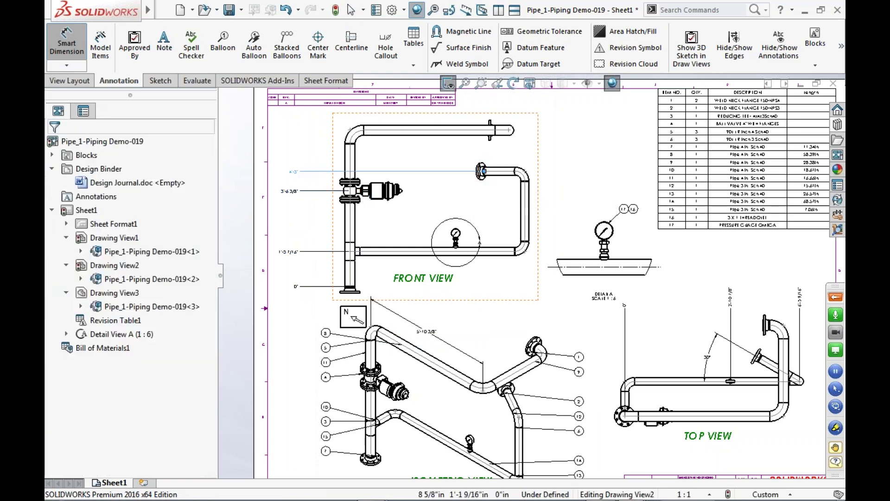
left_click(350, 131)
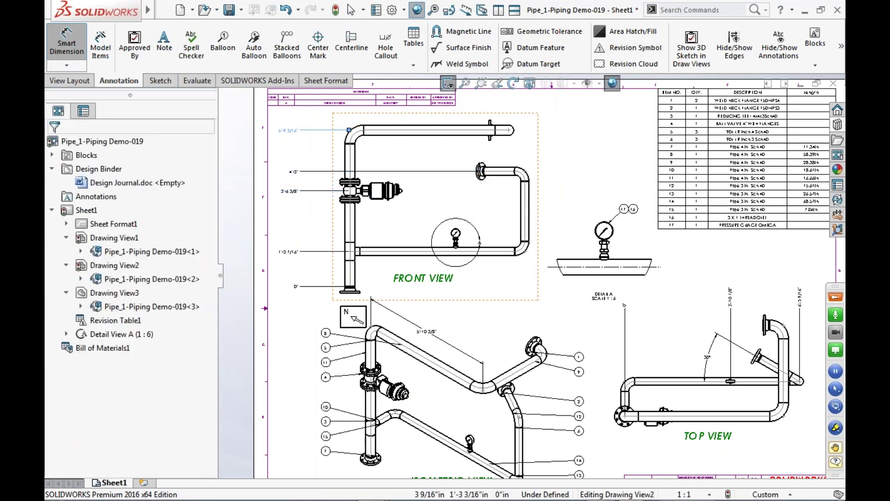
scroll(341, 166, "up", 1)
scroll(335, 162, "down", 2)
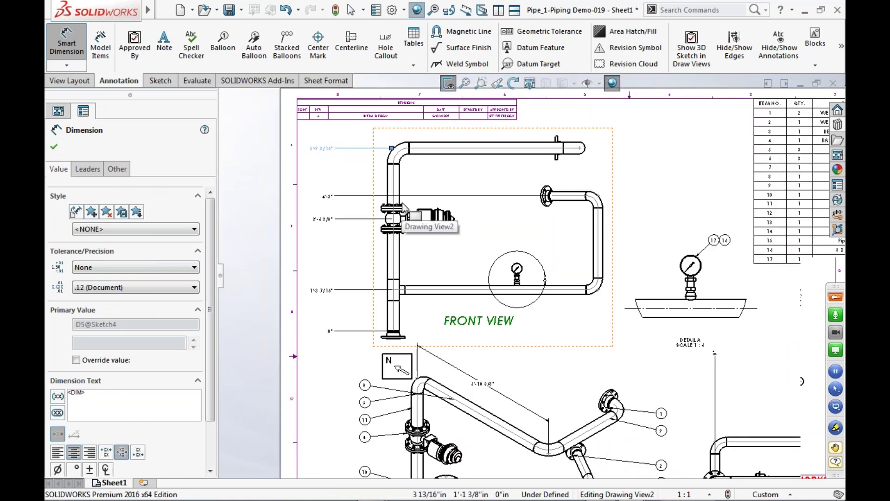
key("Escape")
Break the alignment of the 3-inch flange's ordinate dimension in the front view and move its text close to the flange.
scroll(347, 193, "down", 2)
mouse_move(338, 244)
left_mouse_down()
mouse_move(449, 256)
mouse_move(355, 251)
left_mouse_up()
left_click(396, 235)
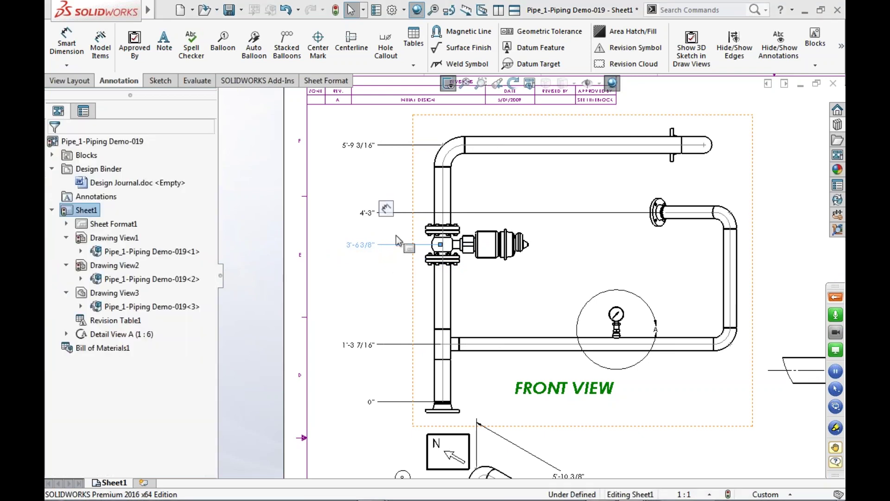
left_click(366, 212)
right_click(362, 213)
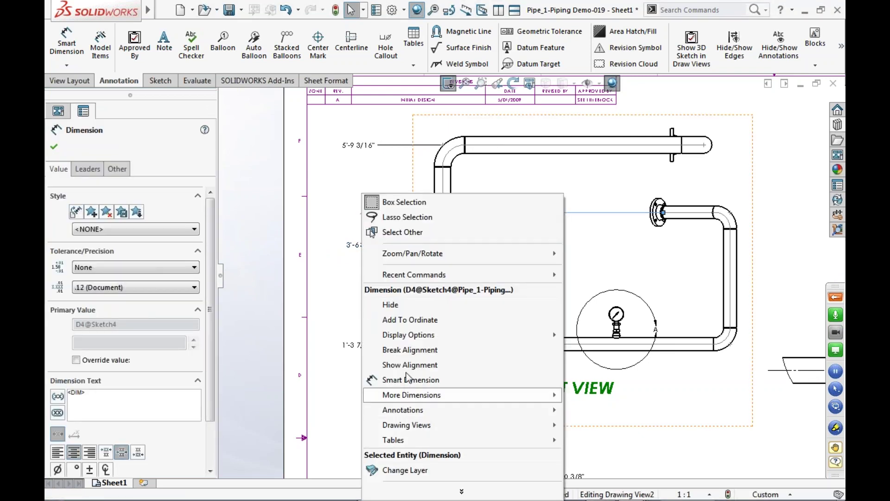
left_click(420, 343)
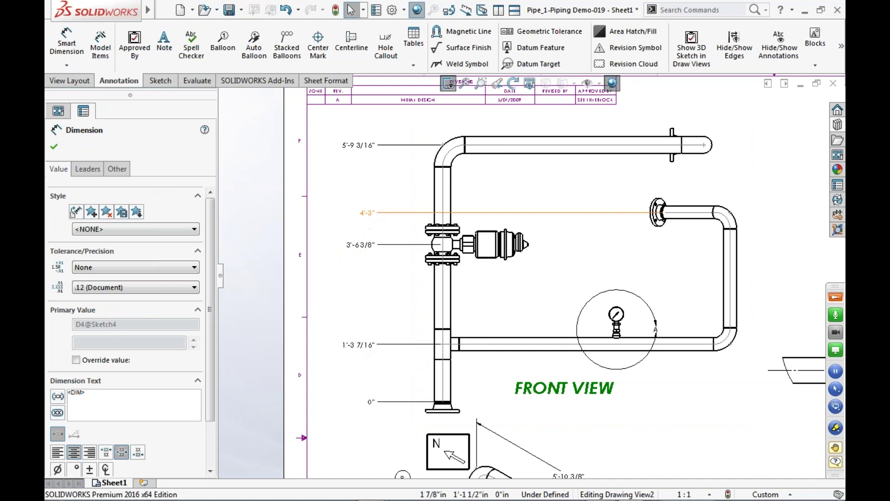
left_click_drag(456, 216, 606, 231)
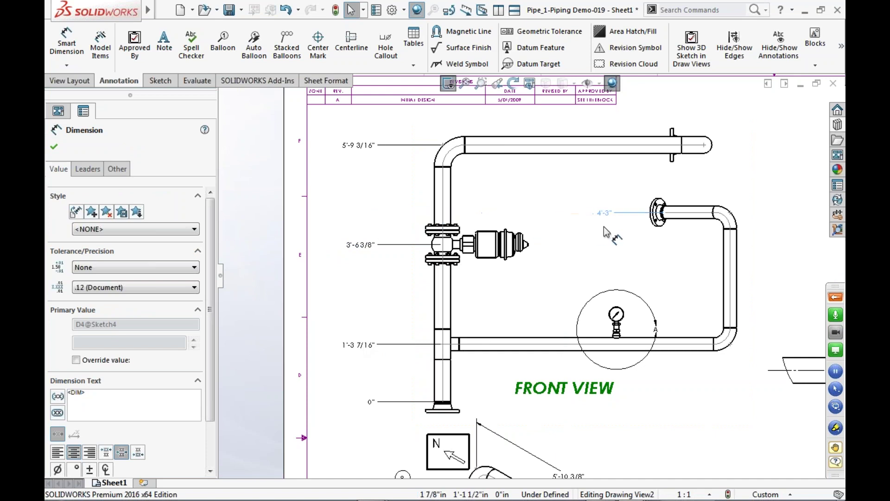
left_click(342, 270)
Switch to the Piping Demo.SLDASM assembly and examine the pressure gauge's location beside the cabinet in the Front view.
scroll(744, 321, "up", 7)
scroll(665, 322, "down", 5)
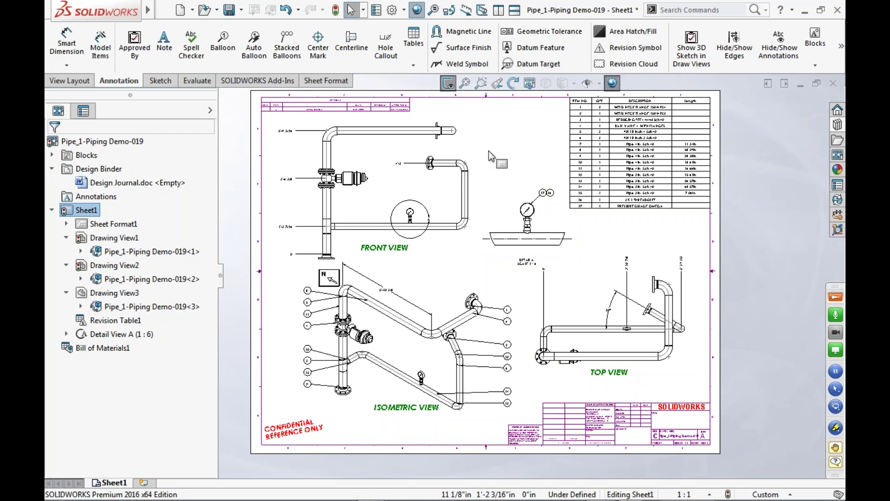
left_click(165, 10)
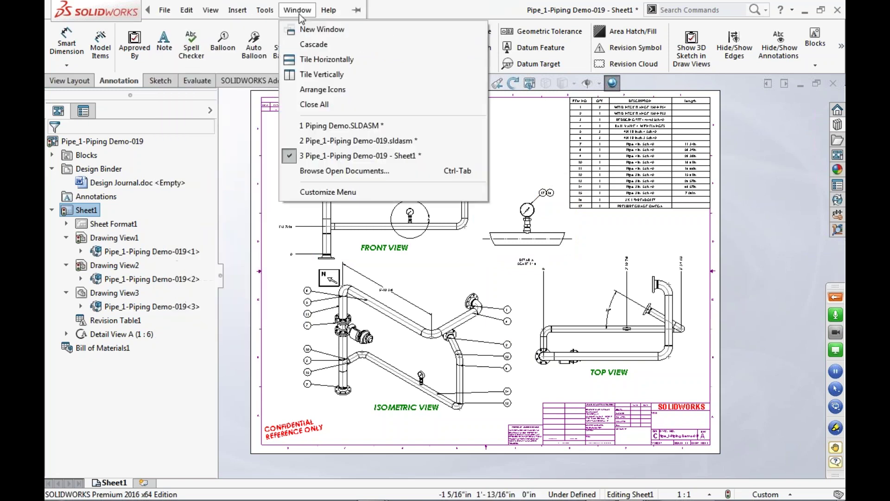
left_click(358, 129)
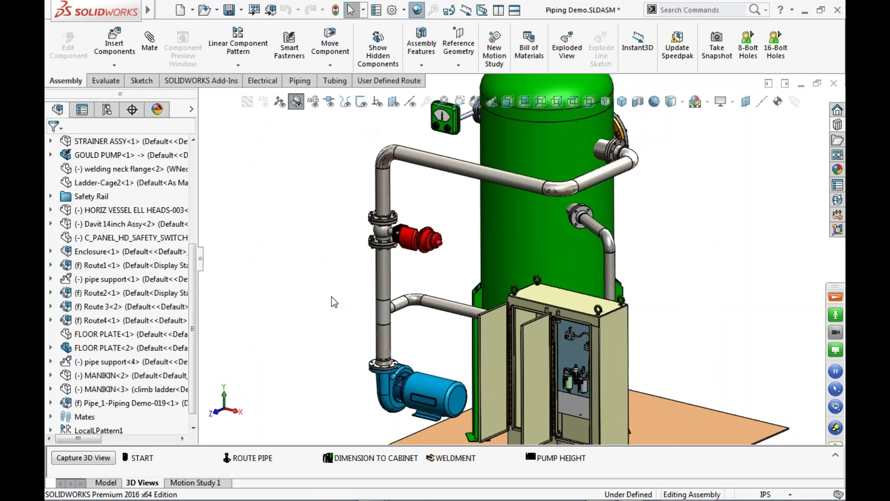
scroll(494, 324, "up", 1)
scroll(495, 325, "down", 2)
scroll(494, 325, "up", 2)
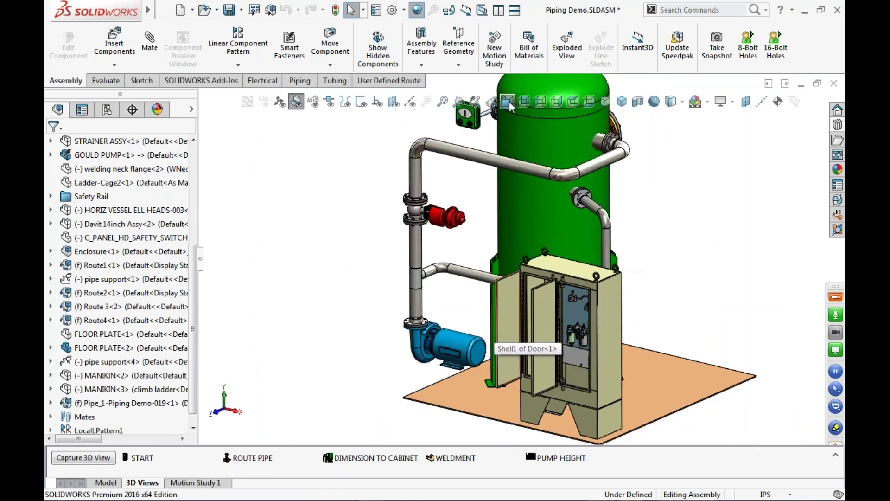
left_click(509, 102)
scroll(501, 174, "down", 3)
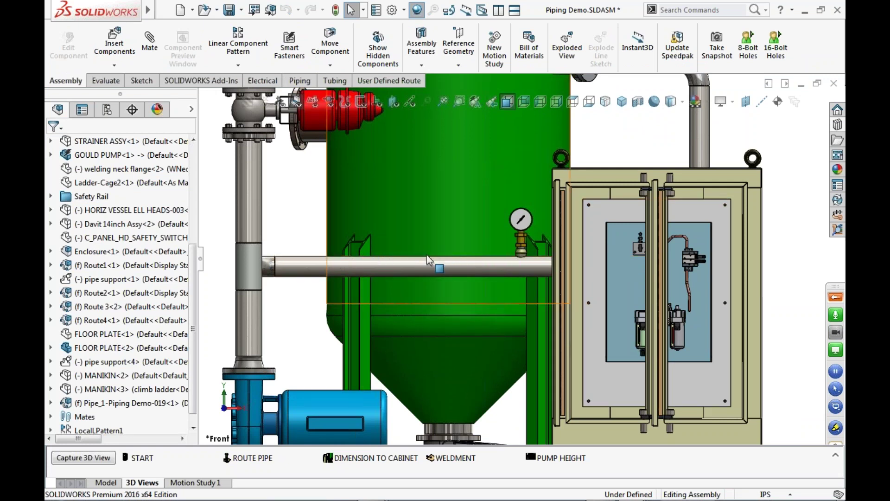
scroll(525, 258, "up", 2)
scroll(614, 272, "up", 1)
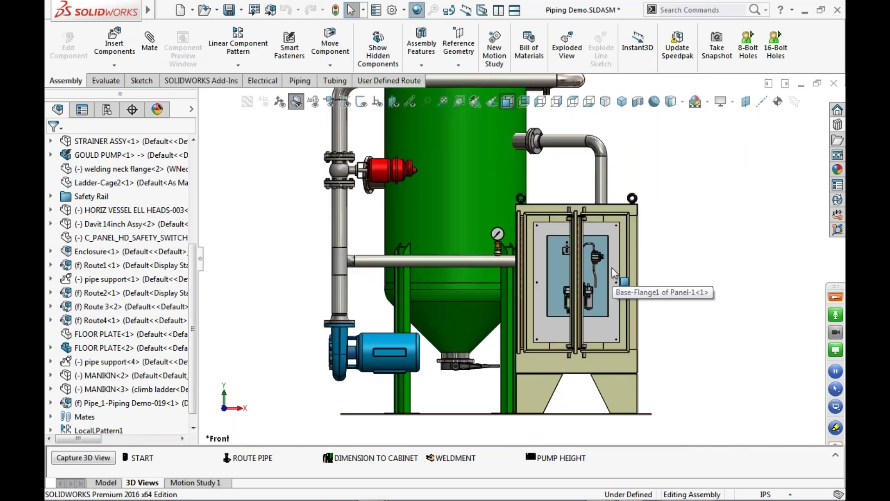
Switch to the Pipe_1-Piping Demo-019.sldasm assembly and move the pressure gauge and threadolet along the lower horizontal pipe towards the tee.
mouse_move(147, 10)
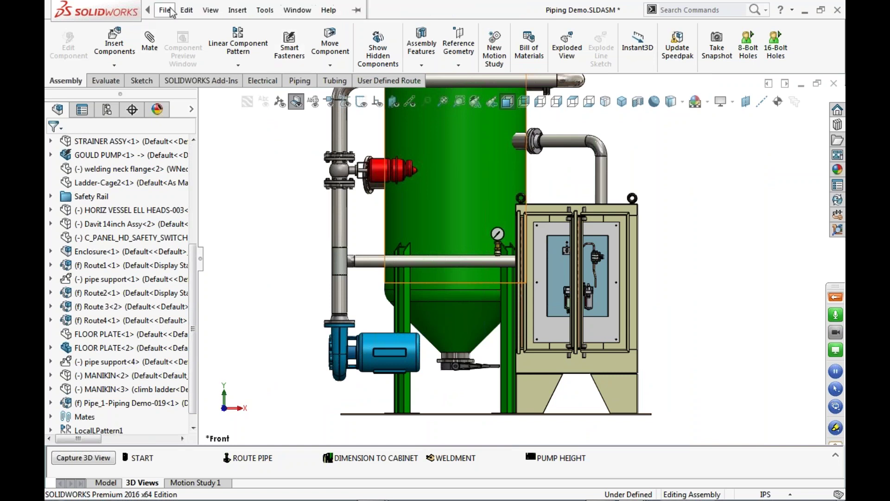
left_click(297, 10)
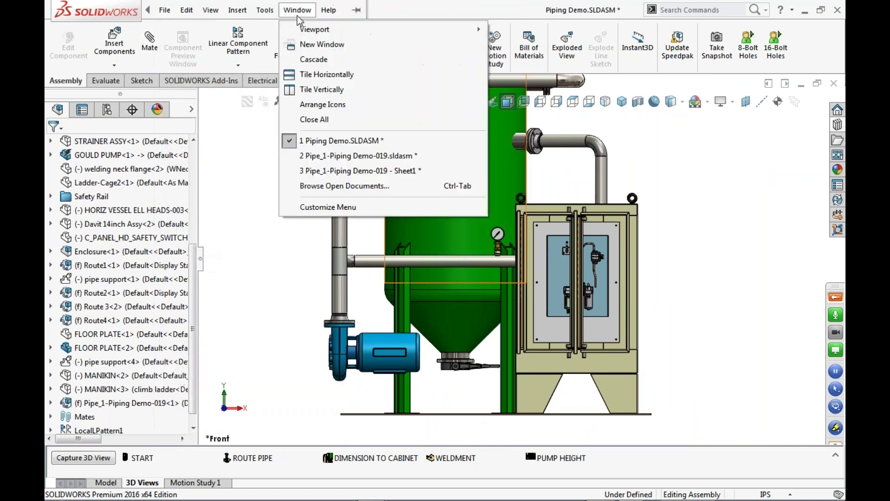
left_click(319, 157)
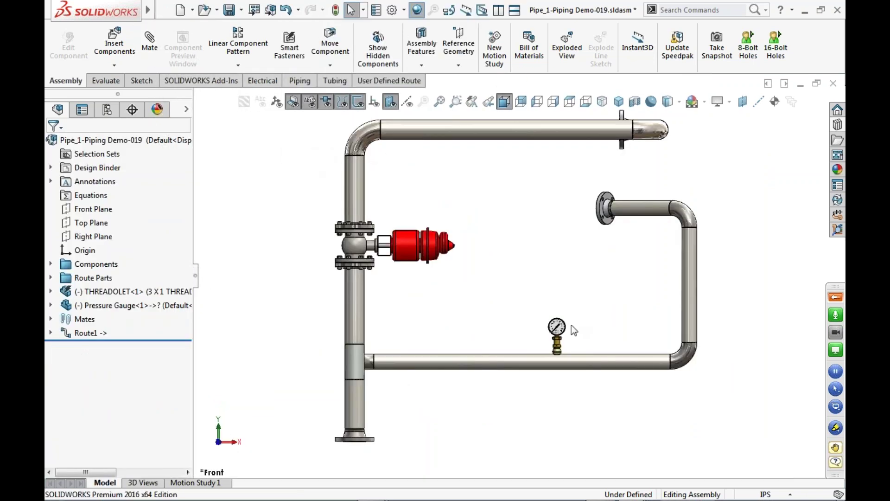
scroll(572, 324, "down", 5)
scroll(471, 272, "up", 4)
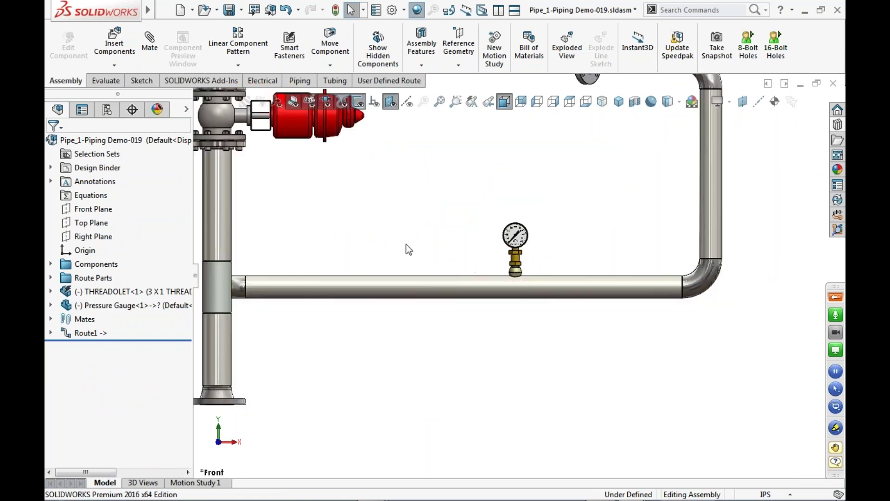
left_click_drag(510, 267, 378, 320)
Open the piping assembly's drawing and check the pressure gauge's position in the front, top, isometric and detail views.
right_click(490, 252)
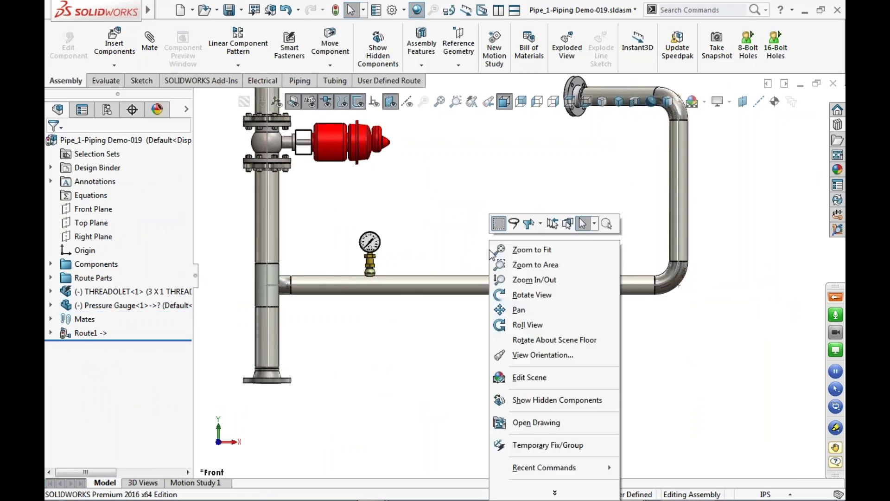
left_click(522, 424)
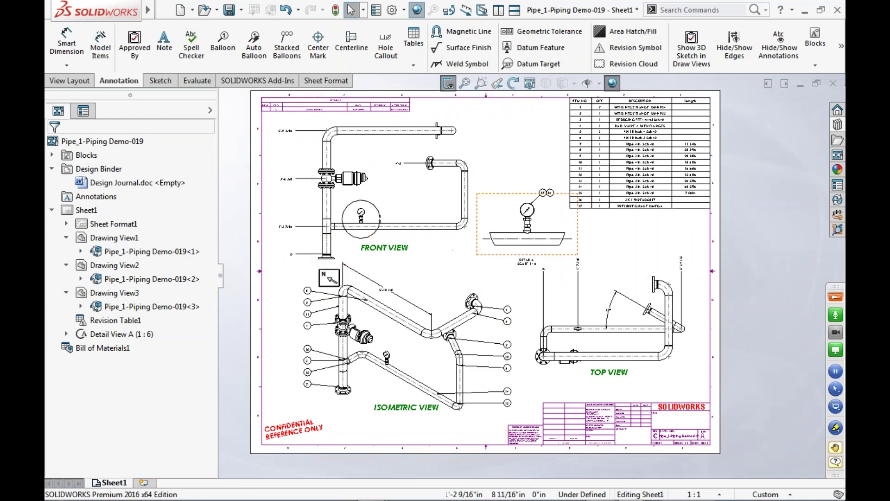
scroll(625, 324, "down", 3)
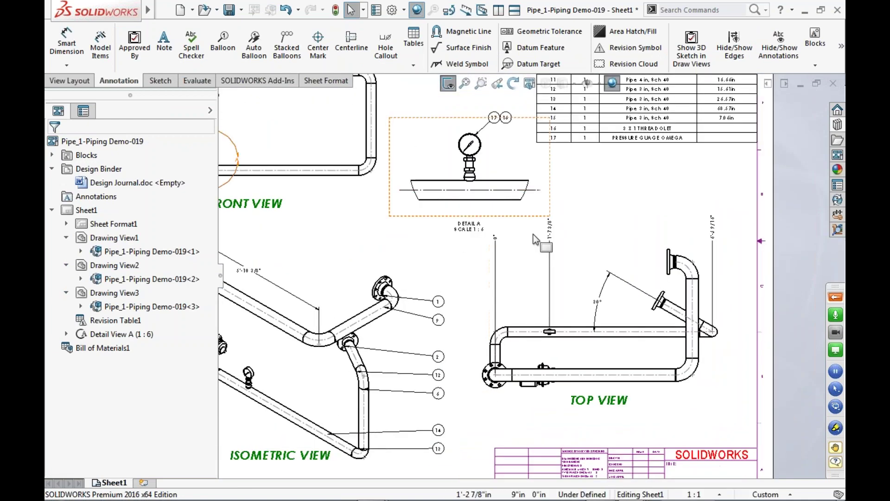
scroll(513, 222, "up", 2)
scroll(503, 199, "down", 1)
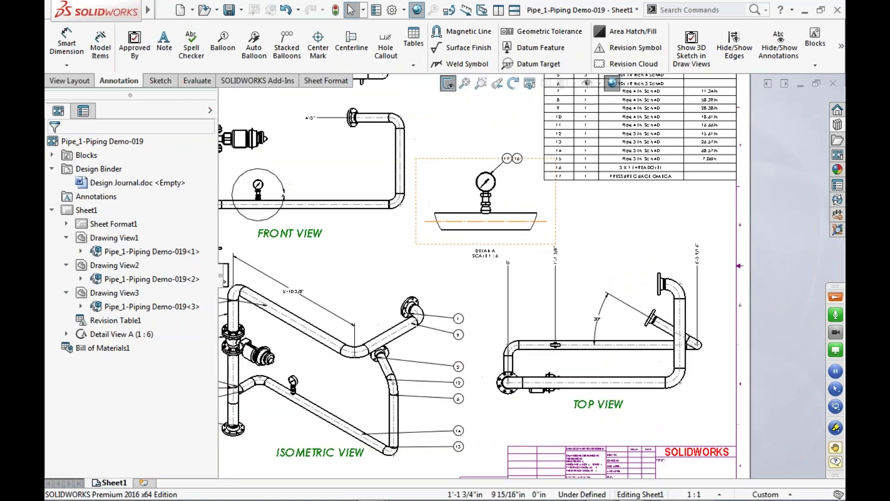
scroll(431, 226, "up", 3)
scroll(369, 215, "down", 1)
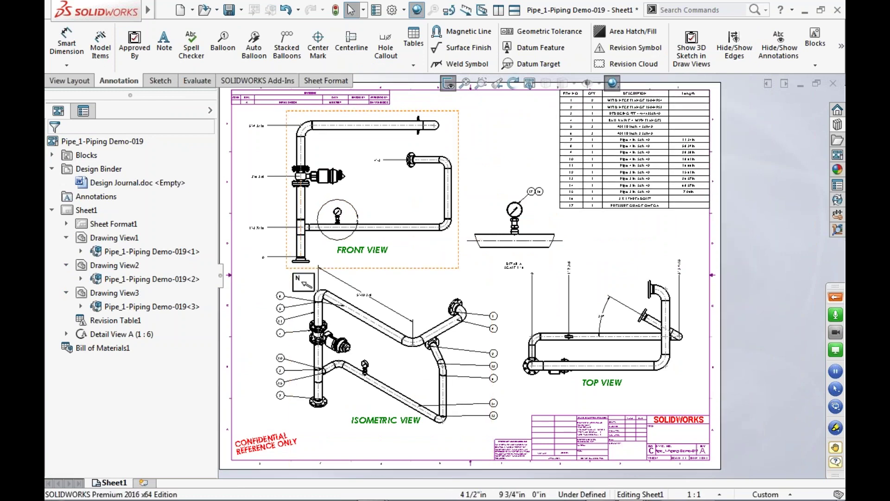
scroll(580, 256, "up", 2)
scroll(541, 230, "down", 1)
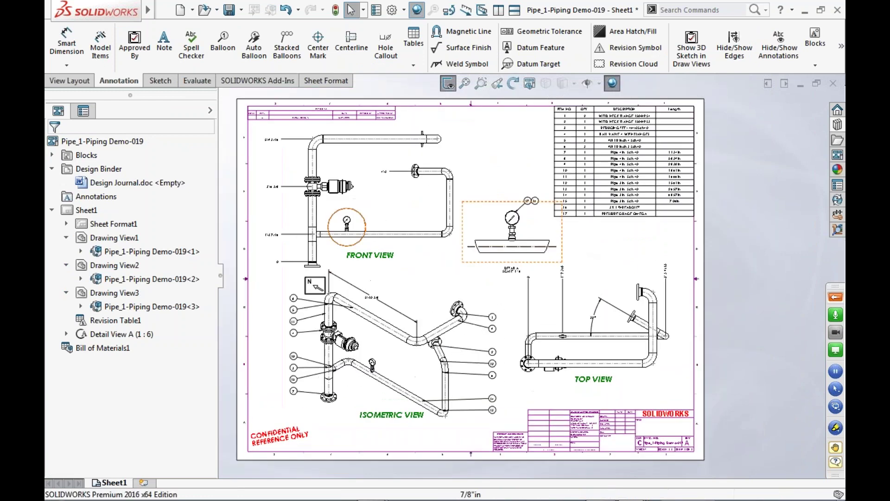
left_click(513, 167)
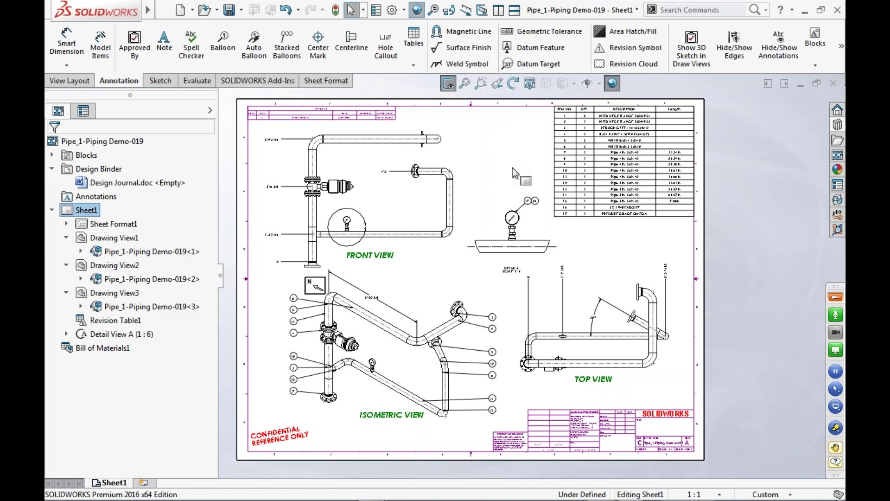
key("super+Tab")
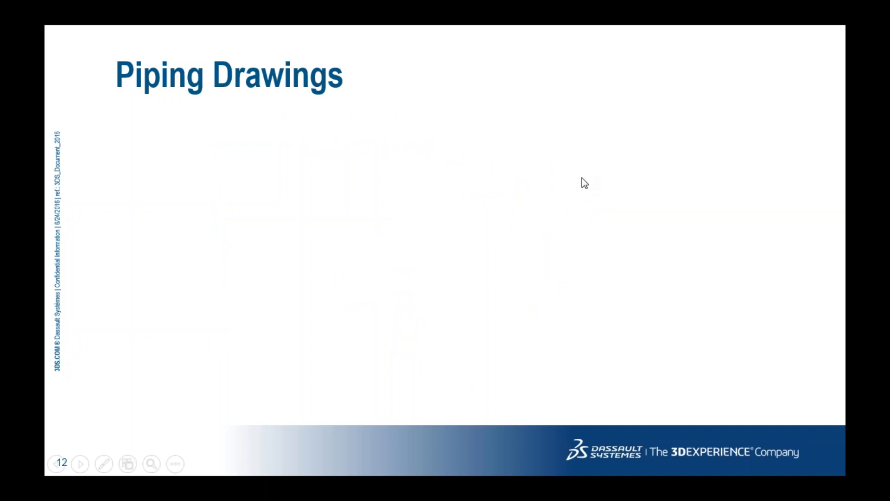
left_click(582, 177)
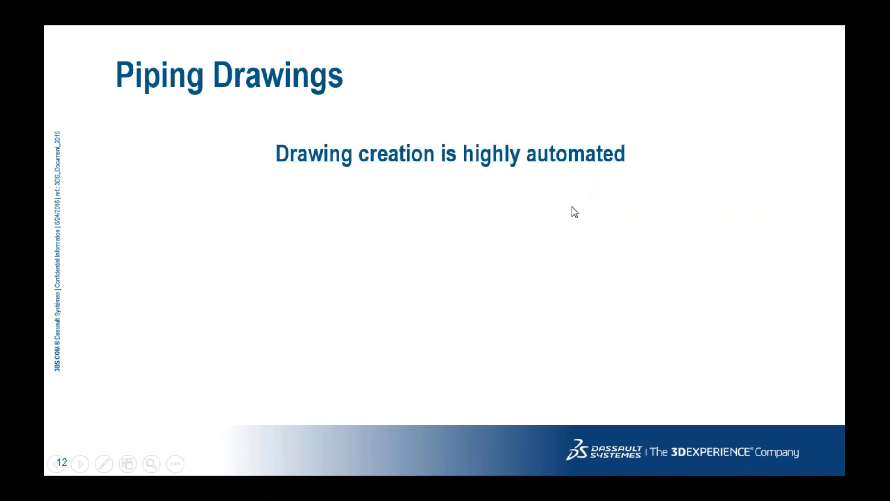
left_click(571, 207)
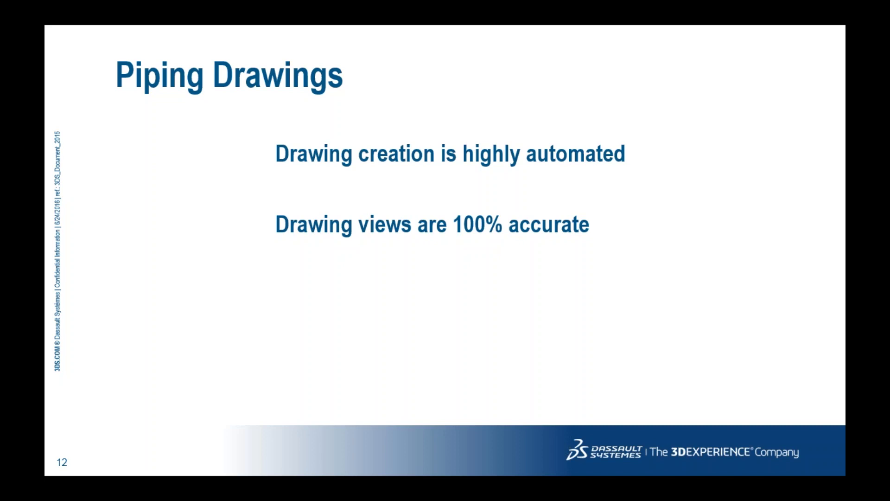
key("Right")
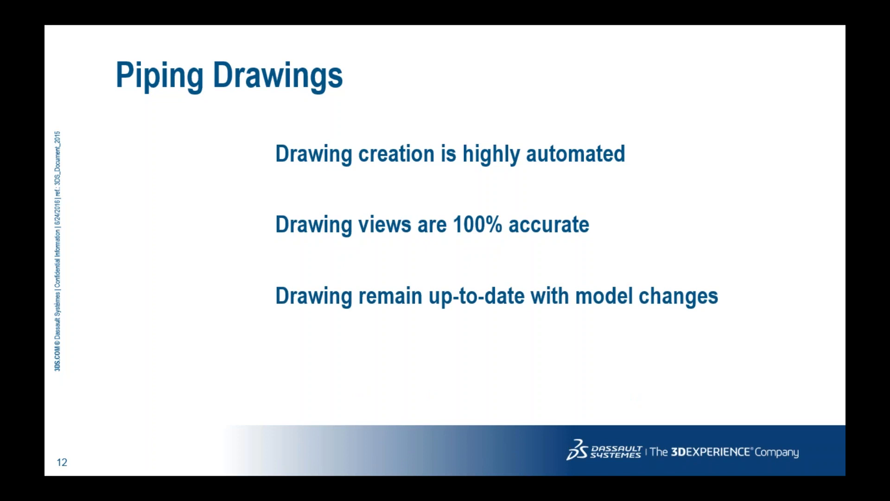
key("Right")
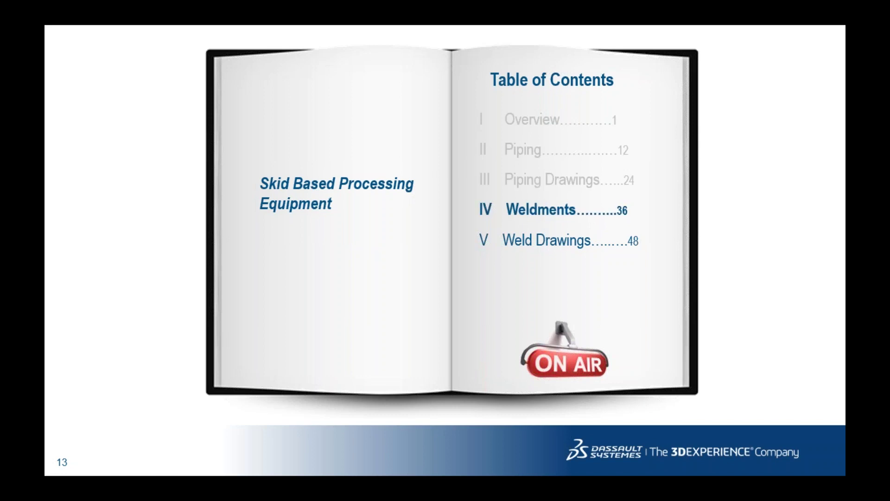
key("Right")
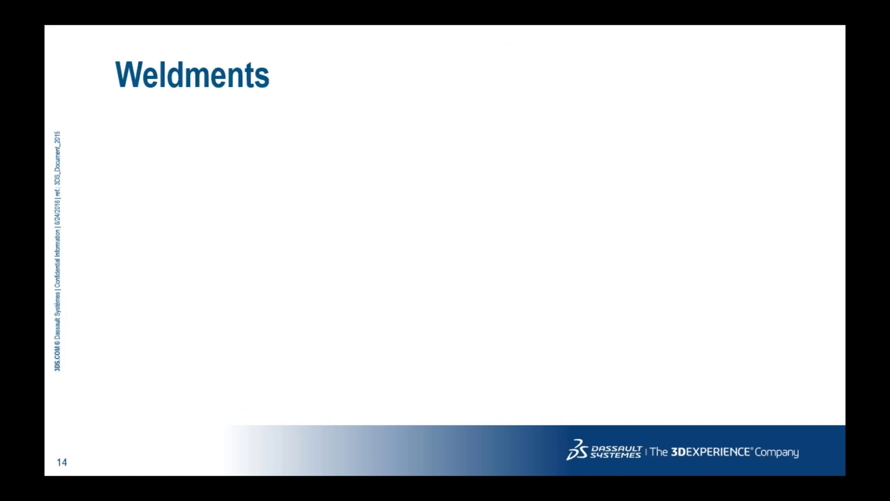
key("super+Tab")
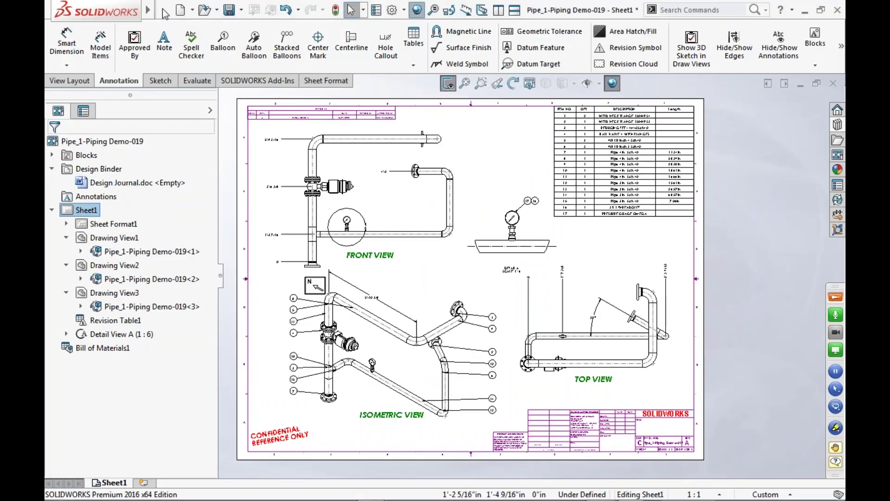
Switch to the Piping Demo.SLDASM assembly and show its saved WELDMENT 3D view of the pump.
mouse_move(139, 9)
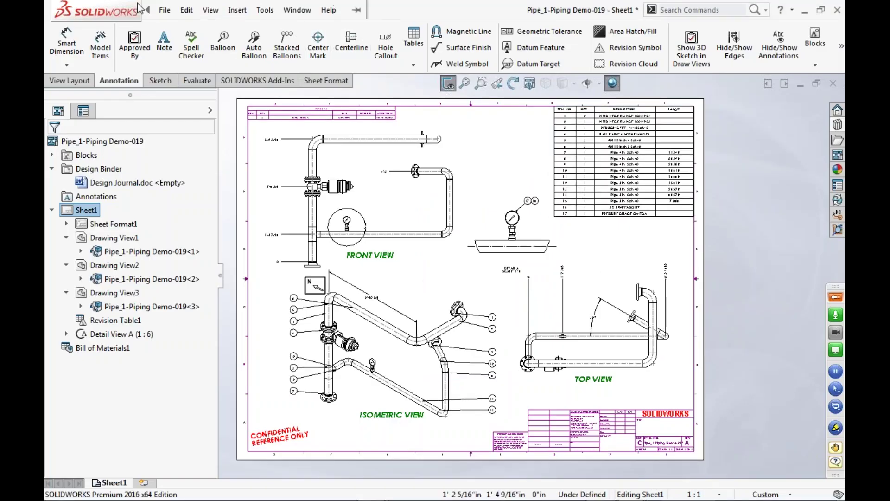
left_click(265, 10)
mouse_move(297, 10)
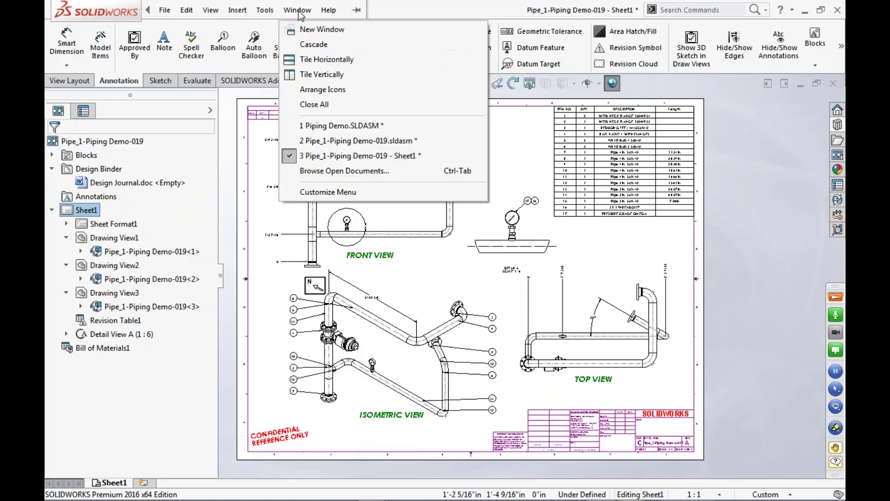
left_click(332, 126)
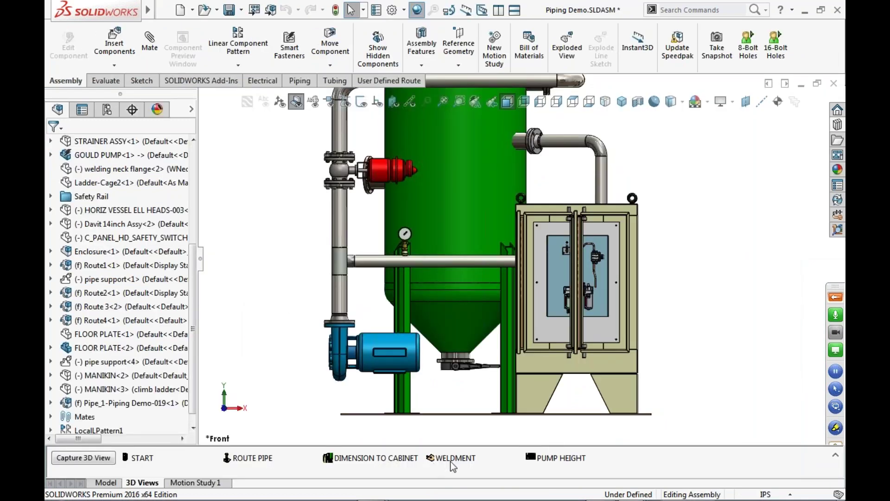
left_click(452, 459)
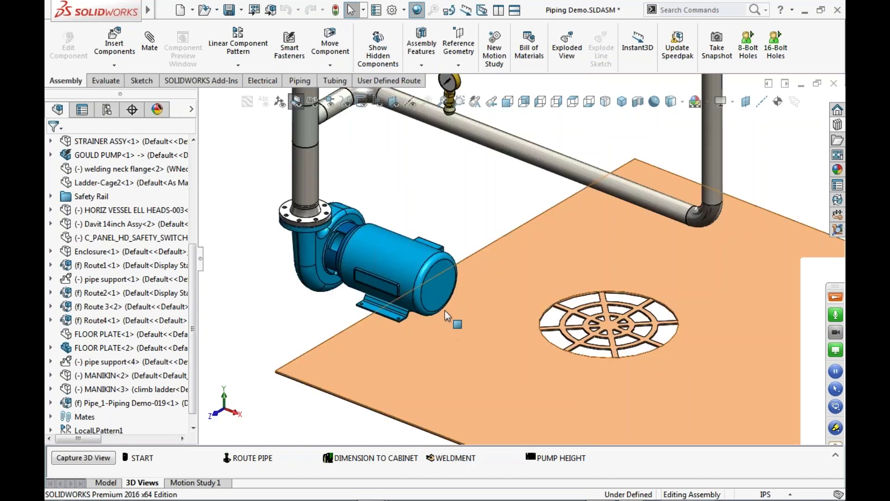
Hide the Pipe_1-Piping Demo-019 subassembly so that the pump stands clear of the piping.
scroll(103, 420, "down", 1)
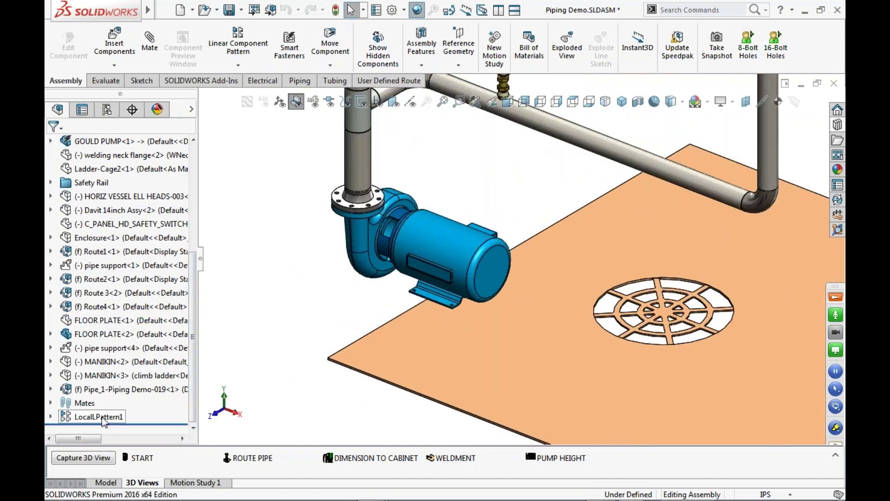
left_click(111, 391)
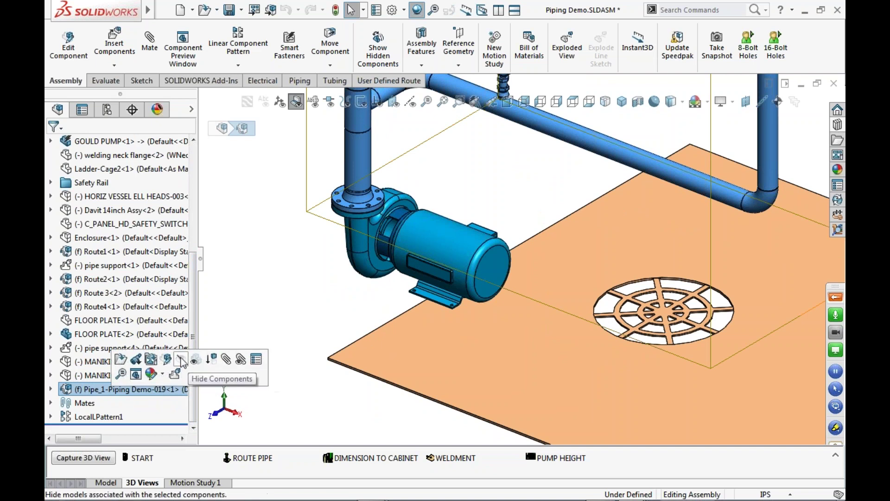
left_click(181, 360)
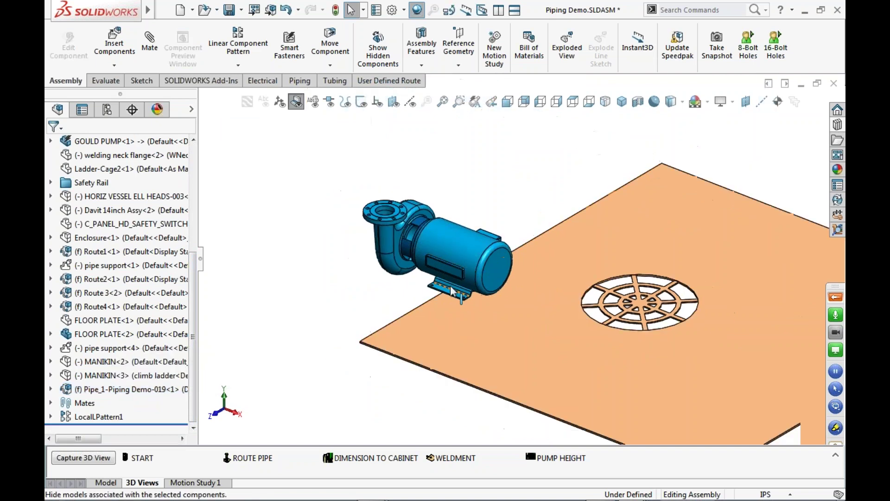
scroll(452, 291, "down", 2)
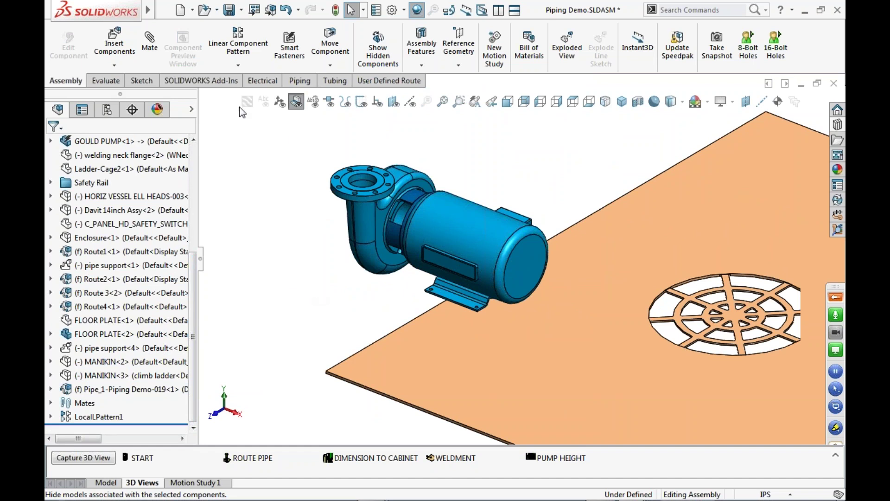
Create a new part within the assembly from the Inch Part template and save it as Part1.SLDPRT, replacing the existing file.
left_click(119, 67)
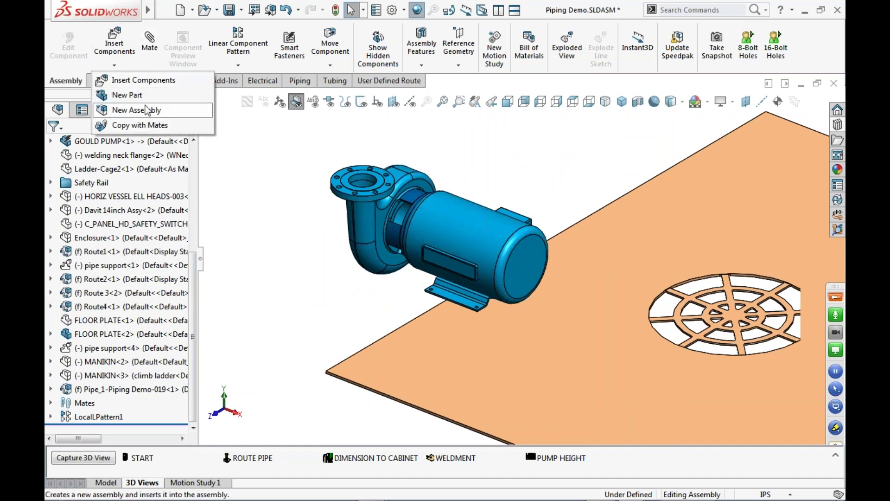
left_click(134, 95)
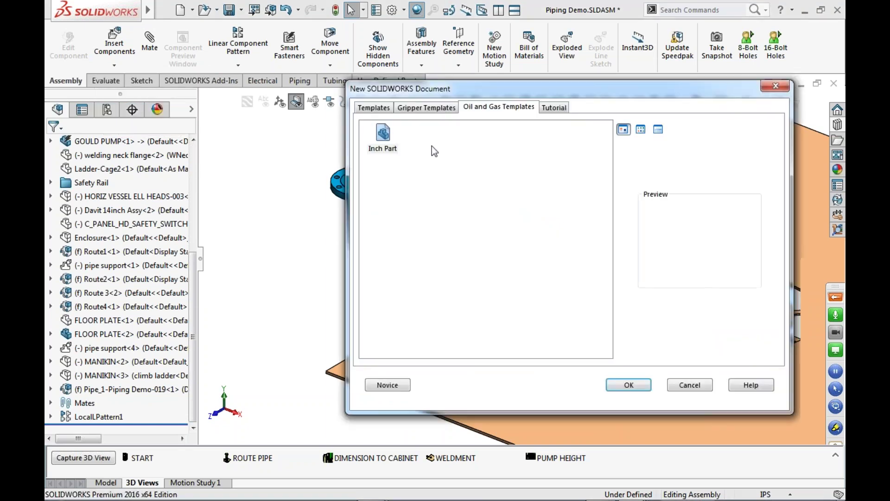
left_click(383, 139)
left_click(643, 390)
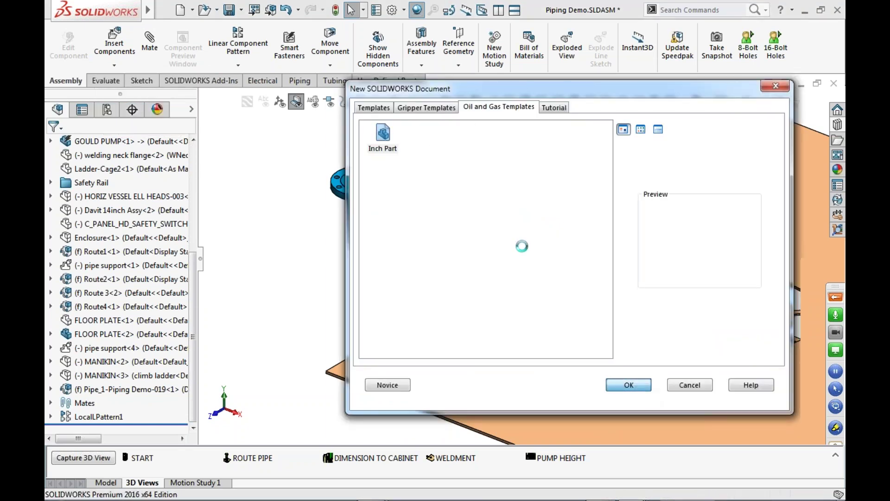
key("ctrl+s")
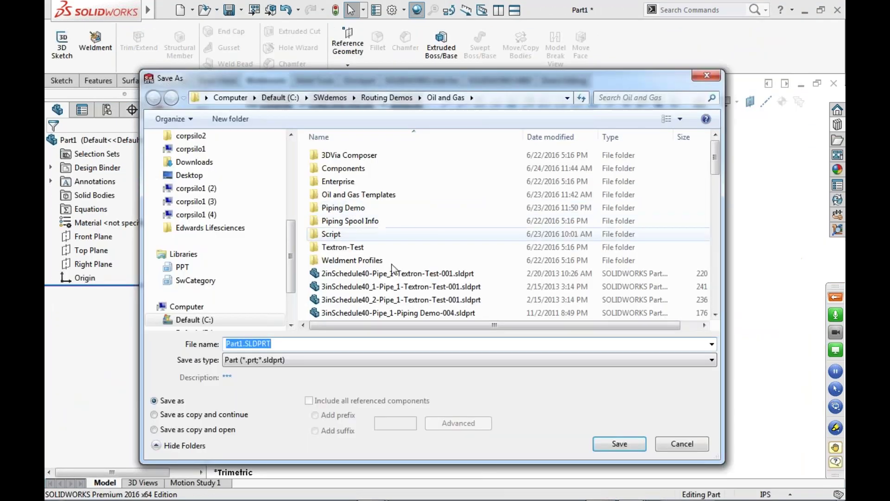
left_click(620, 444)
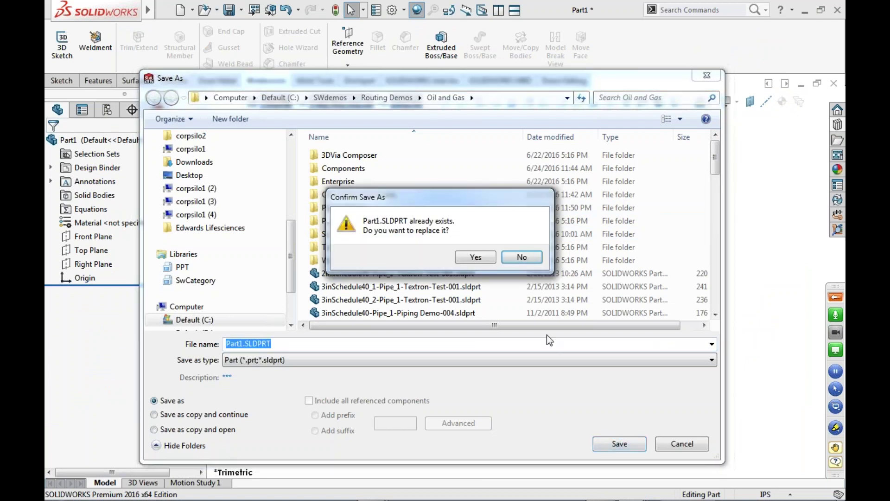
left_click(478, 257)
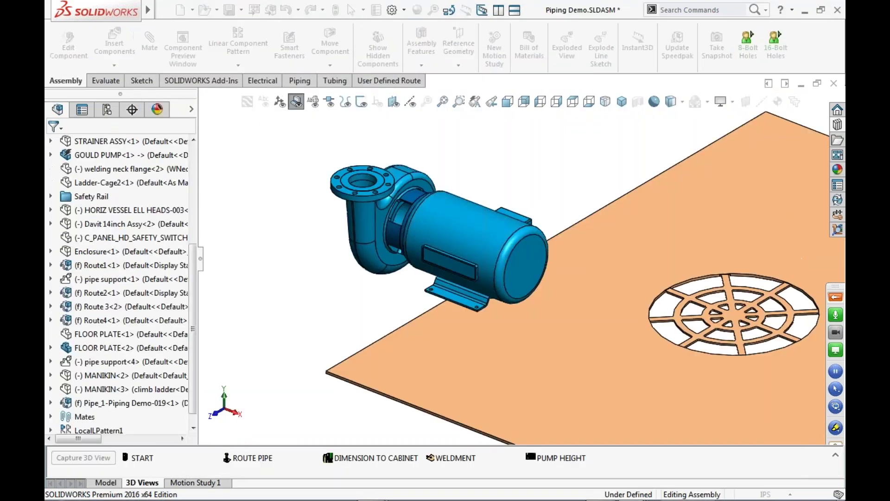
Show the reference planes, place the new part on the pump's Right Plane, and convert the pump foot's outer long edge into its sketch.
left_click(389, 103)
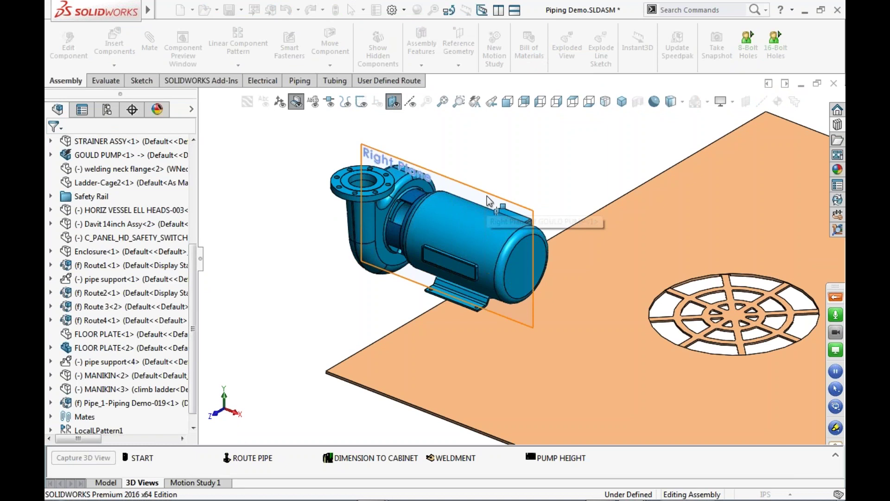
left_click(486, 217)
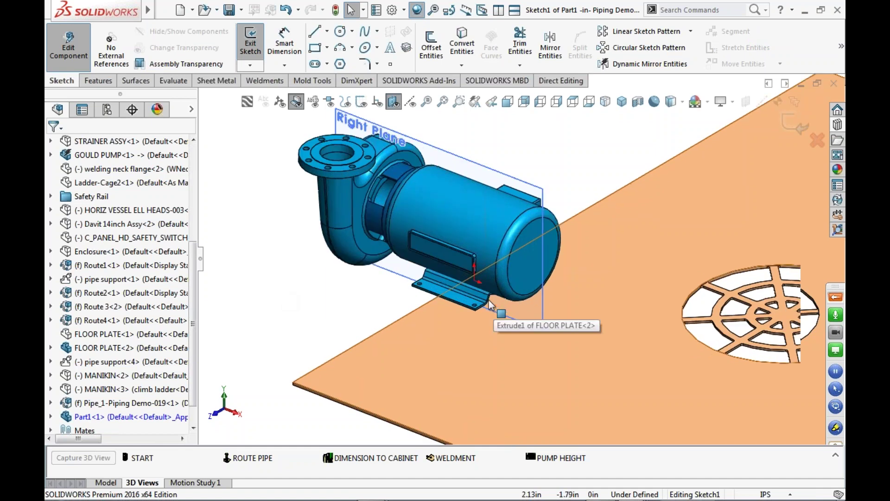
scroll(489, 300, "down", 6)
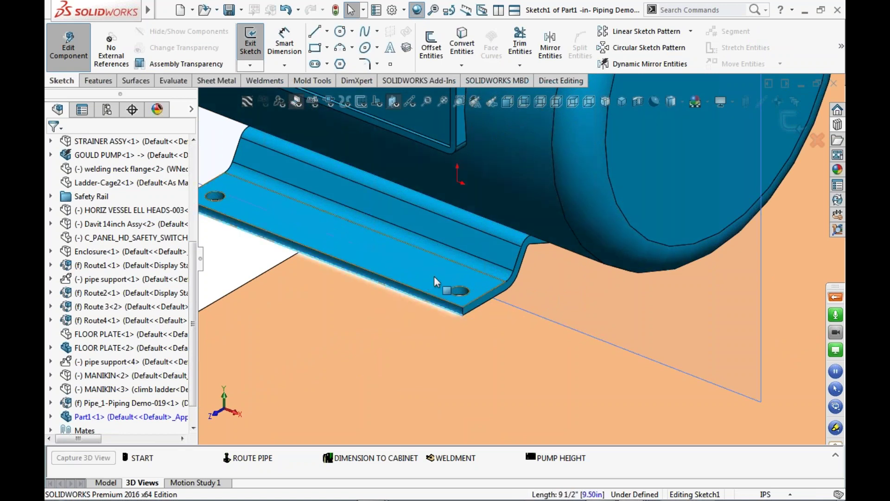
scroll(505, 280, "up", 2)
left_click(461, 48)
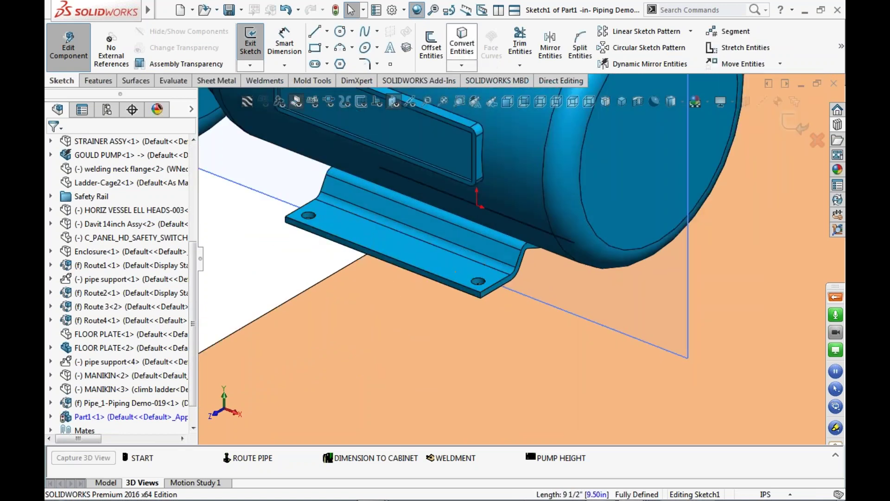
Turn on the display of sketches and finish the new part's sketch with the converted foot edge.
left_click(364, 104)
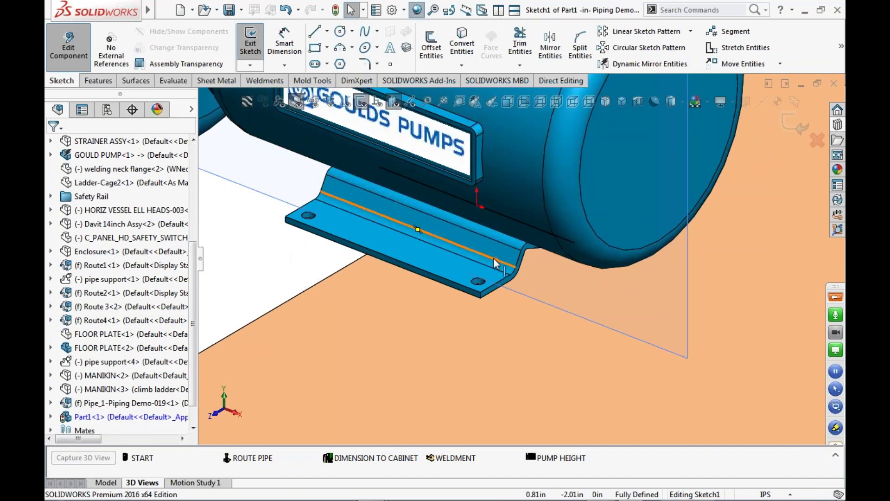
scroll(494, 259, "up", 1)
middle_click_drag(495, 259, 490, 223)
scroll(490, 223, "down", 4)
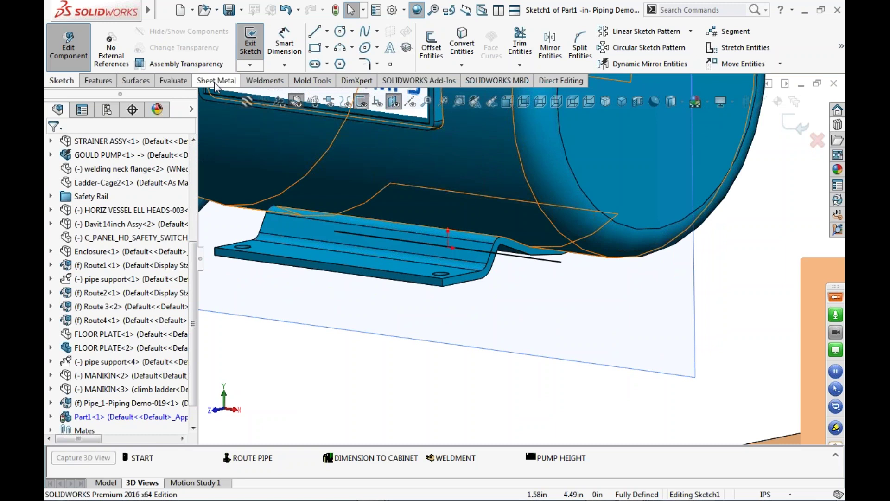
left_click(264, 80)
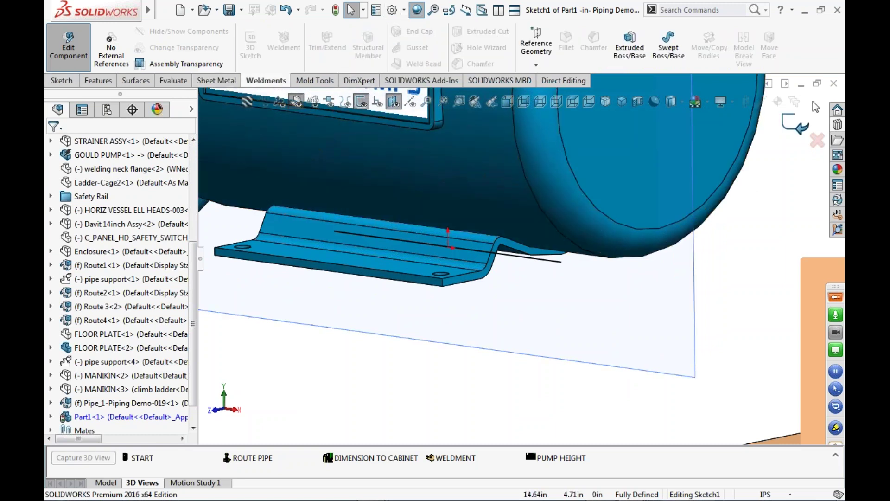
left_click(798, 122)
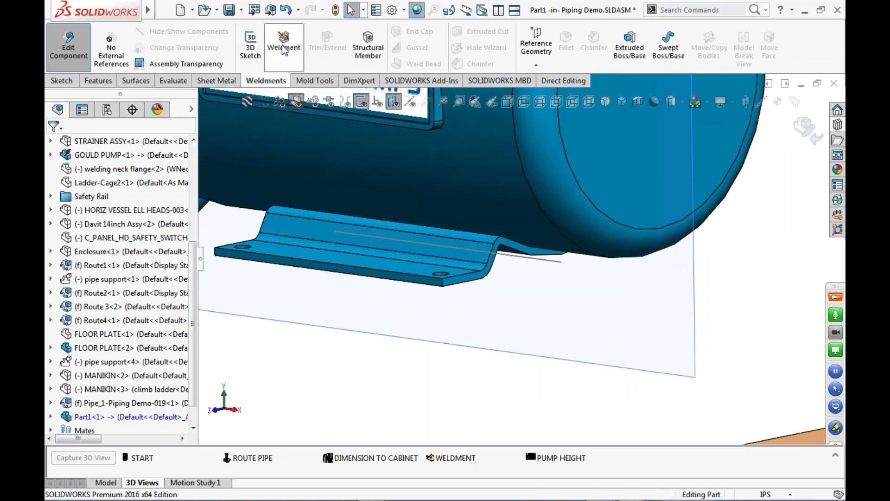
Add a structural member along the sketched foot edge using ANSI Inch Plates, type 0.750 THK, size 0.75 x 12.00.
left_click(371, 46)
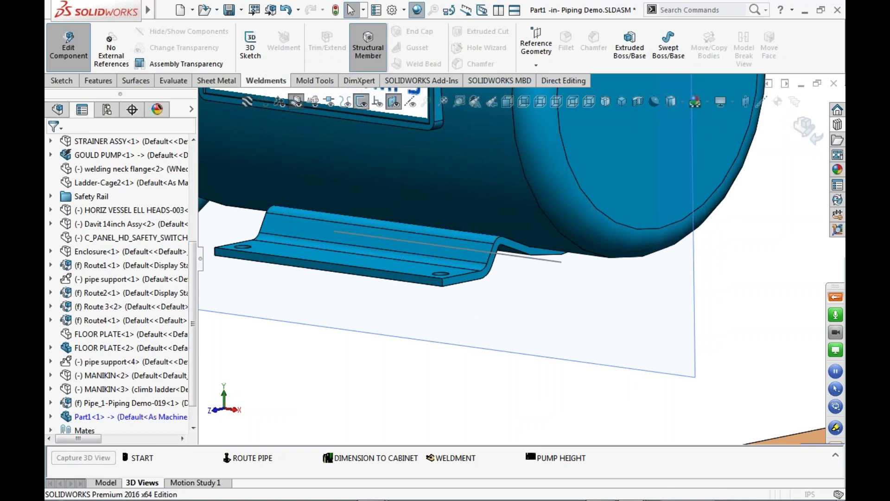
left_click(186, 226)
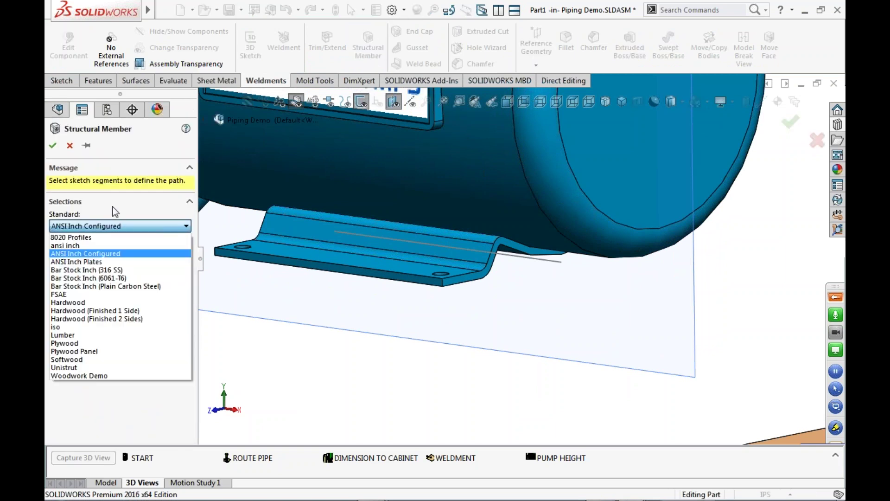
left_click(86, 262)
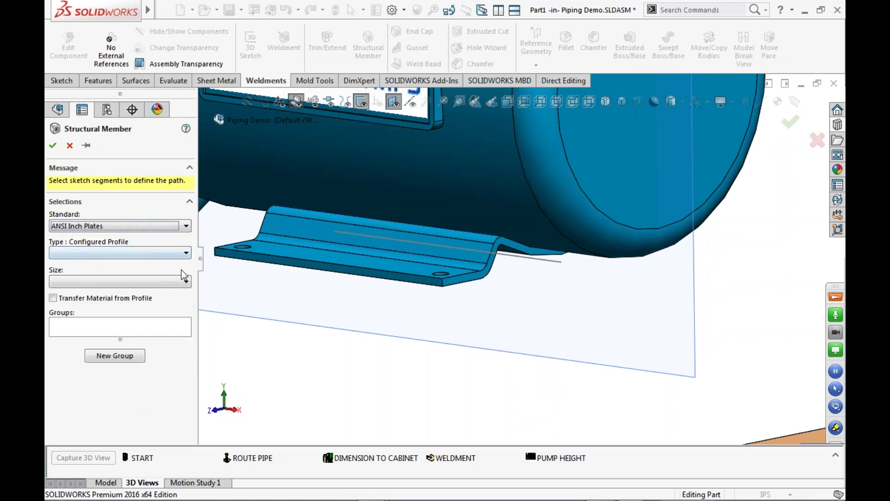
left_click(185, 253)
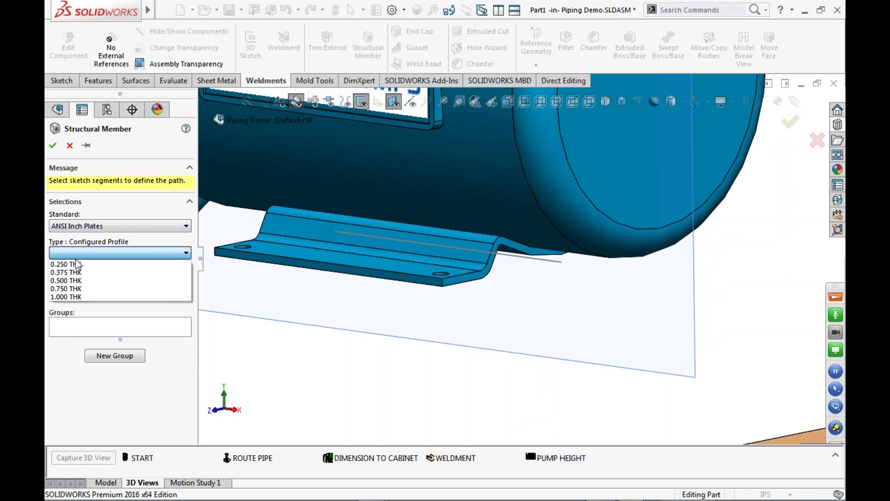
left_click(73, 289)
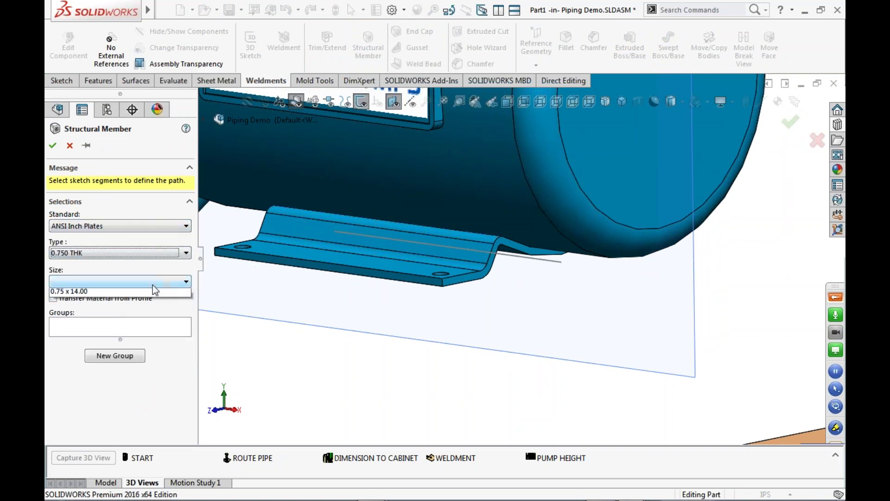
left_click(88, 281)
left_click(130, 326)
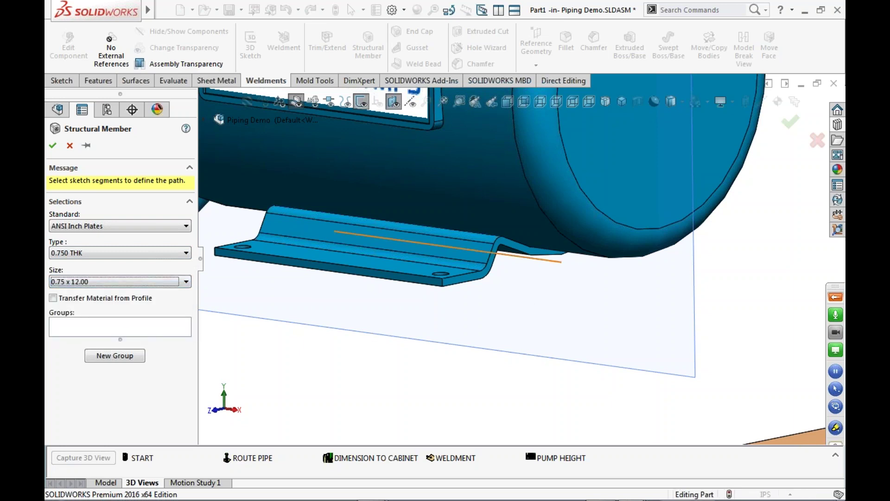
left_click(447, 246)
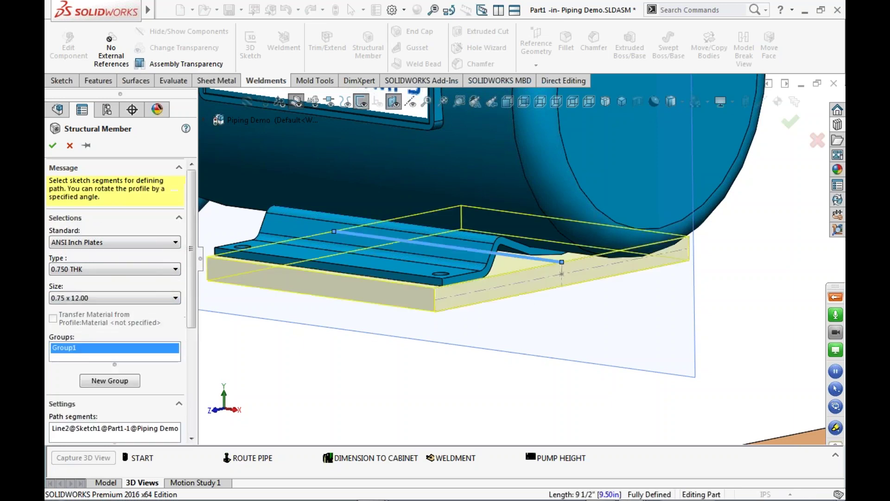
left_click(53, 146)
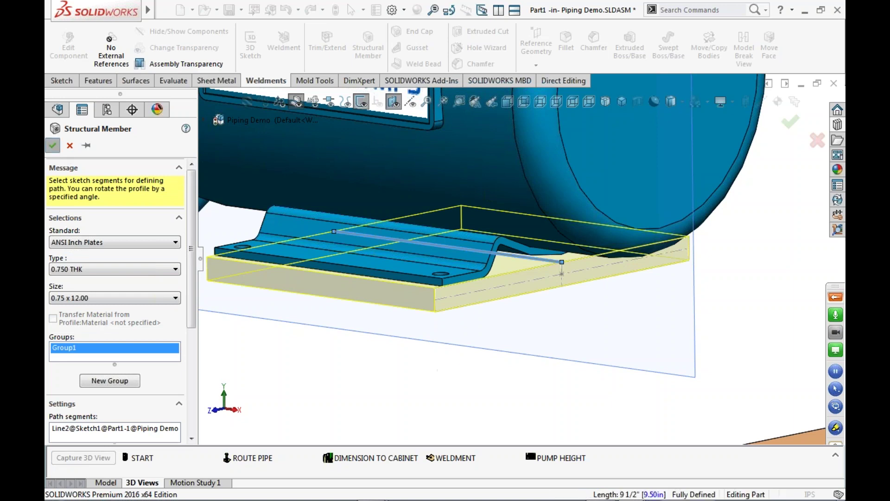
Widen the 0.75 x 12.00 plate directly in the model so that it extends past the pump foot.
scroll(519, 236, "up", 2)
scroll(499, 238, "down", 3)
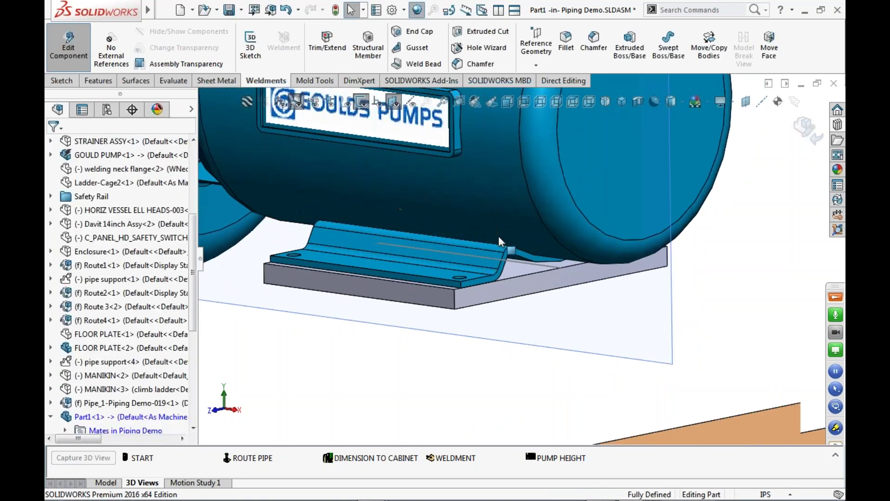
scroll(520, 256, "up", 2)
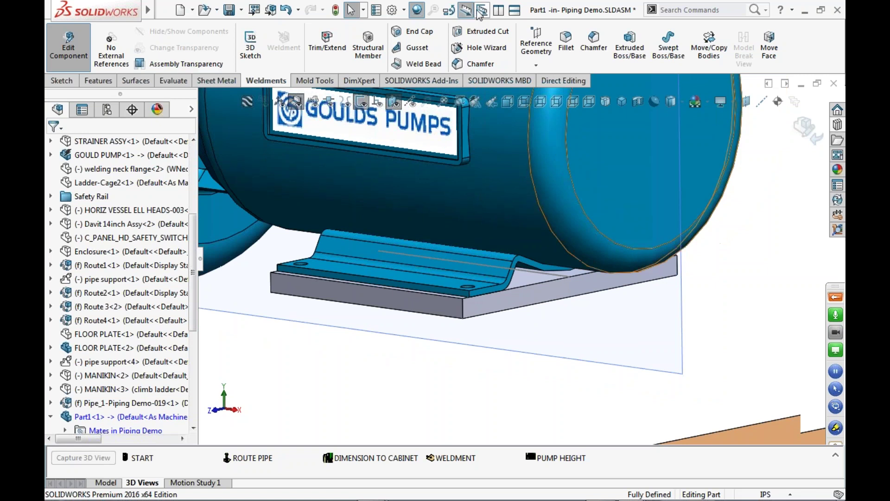
left_click(552, 293)
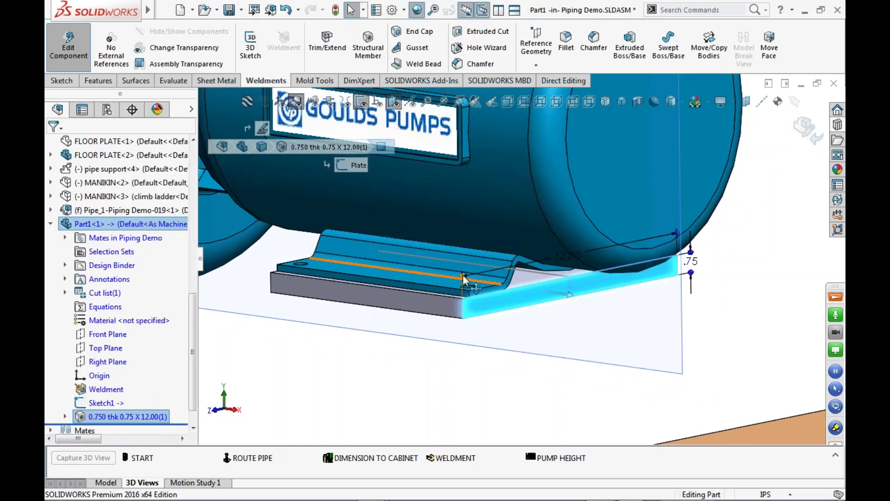
left_click_drag(453, 277, 438, 278)
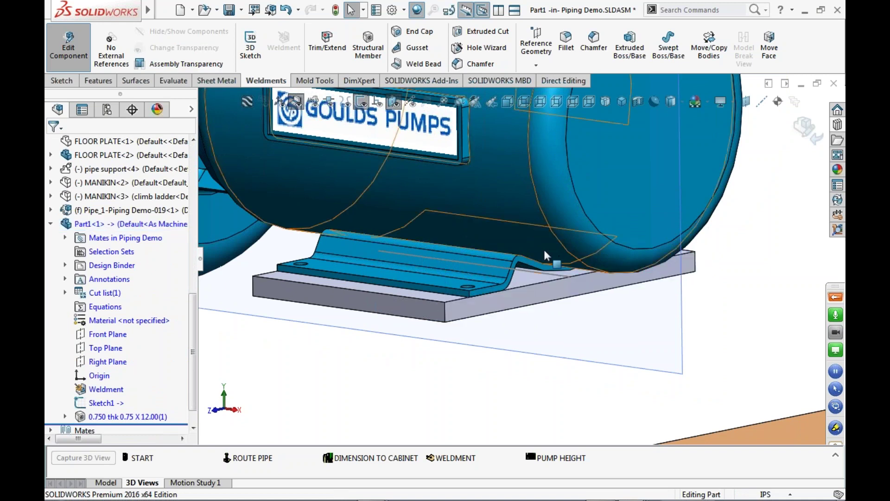
scroll(543, 248, "down", 2)
scroll(520, 229, "down", 1)
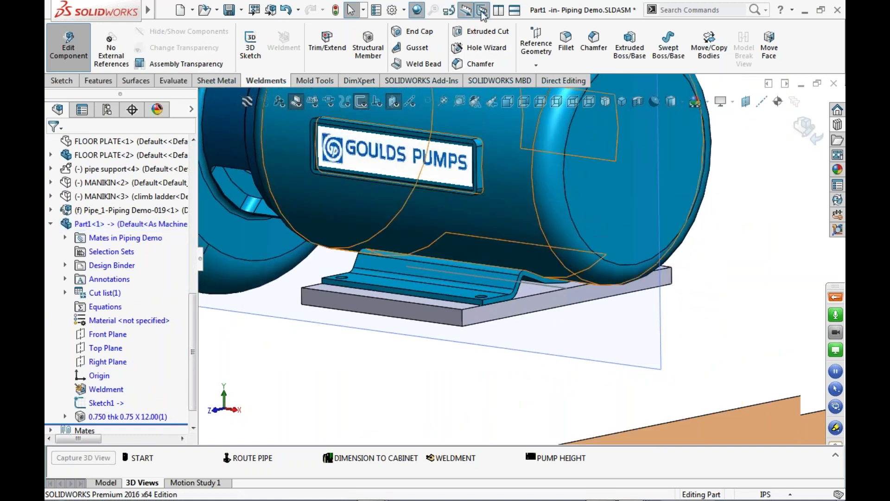
Start a sketch on the plate's long side face and draw a horizontal line about 7.65 in from its lower edge's midpoint toward the impeller.
middle_click_drag(467, 316, 469, 332)
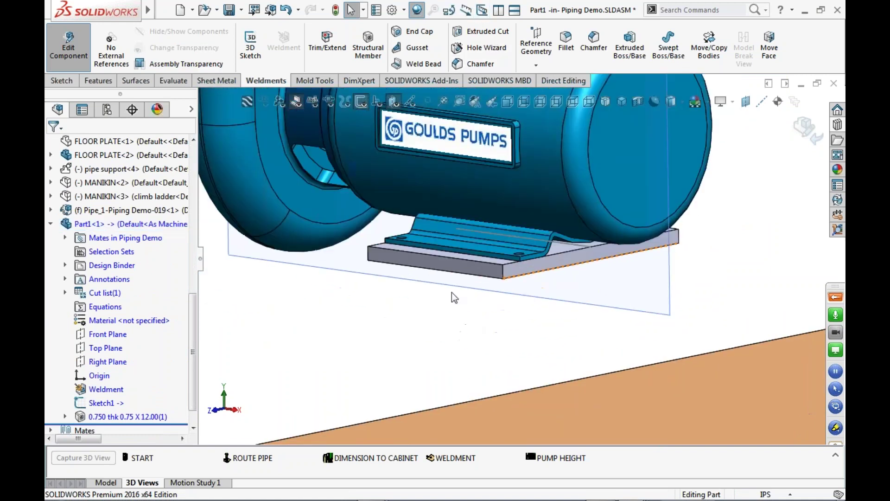
scroll(455, 295, "down", 2)
left_click(440, 246)
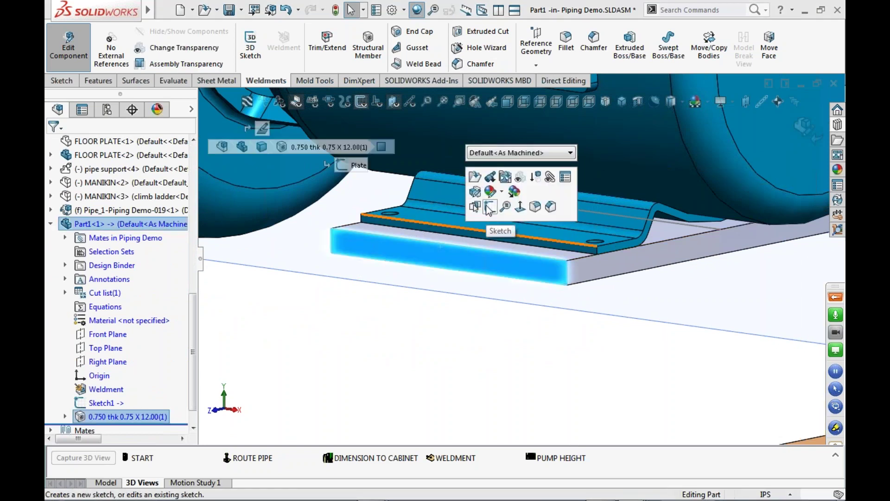
left_click(493, 205)
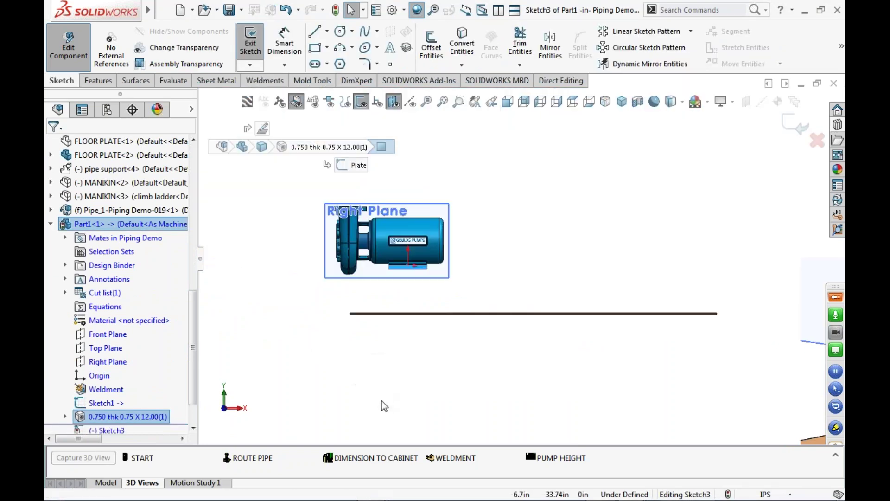
scroll(435, 249, "down", 5)
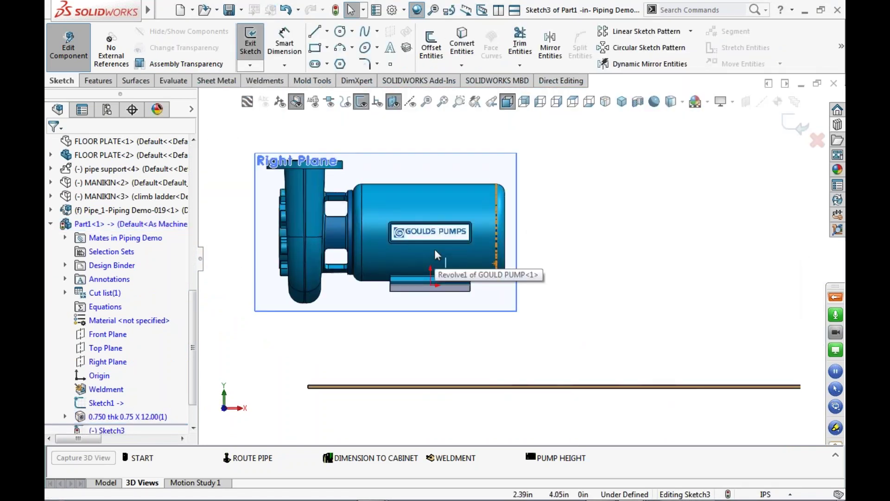
key("l")
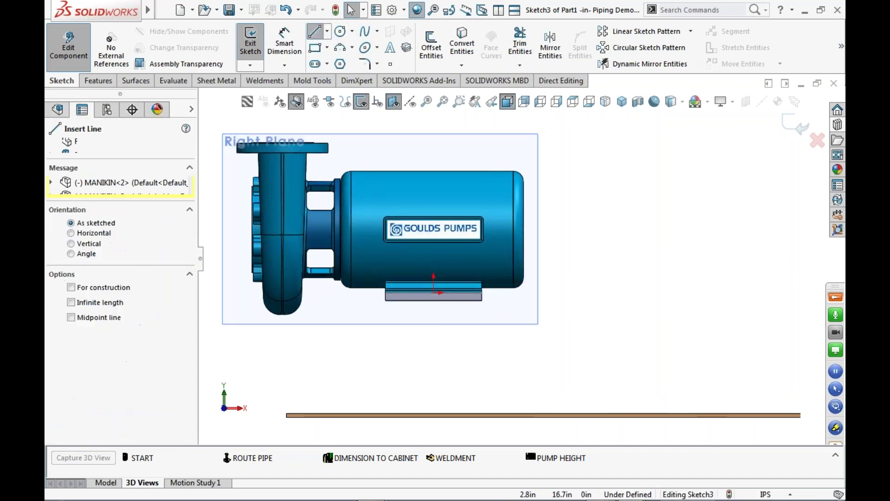
scroll(427, 325, "down", 5)
left_click(441, 253)
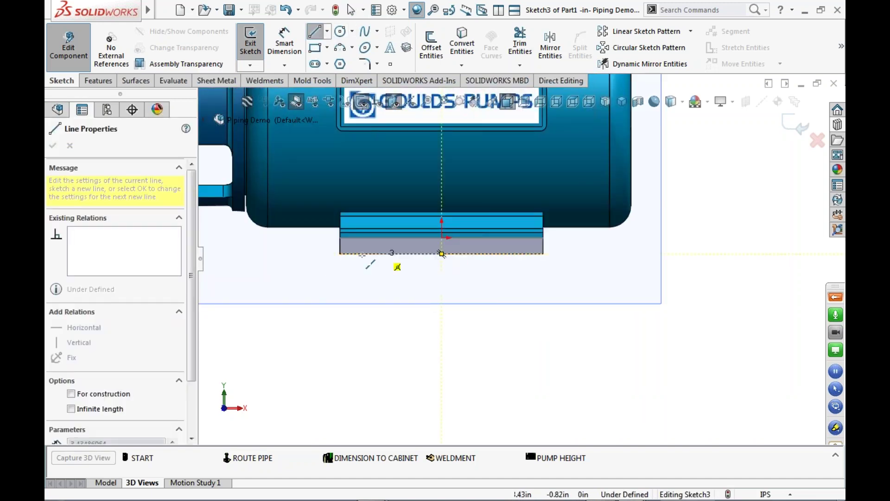
left_click(277, 255)
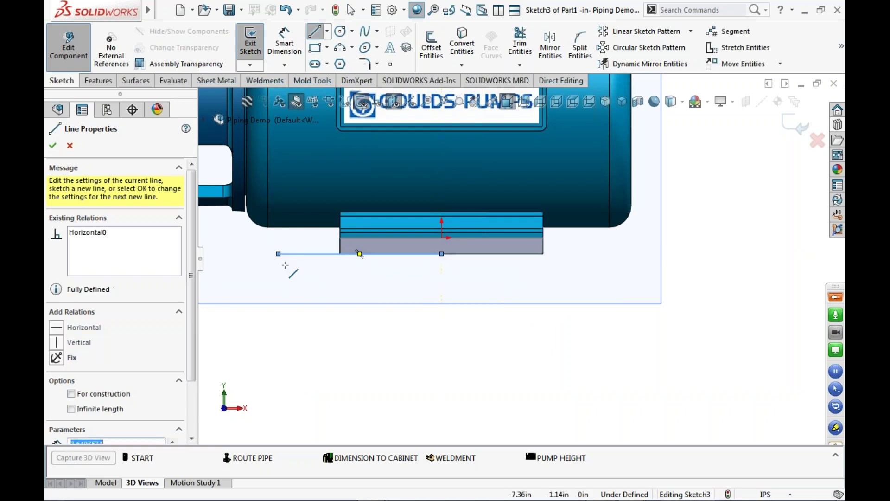
Draw a vertical line about 11.13 in down to the floor plate's upper edge and shift it slightly outward.
scroll(455, 256, "up", 4)
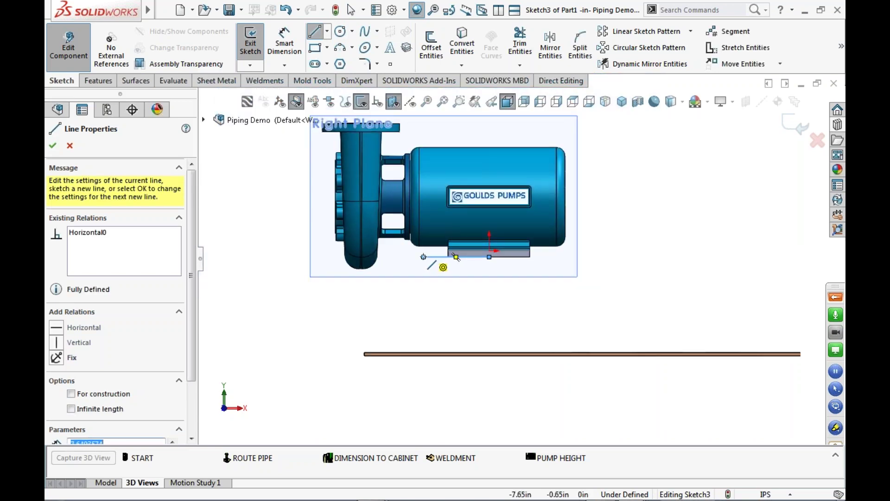
left_click(423, 353)
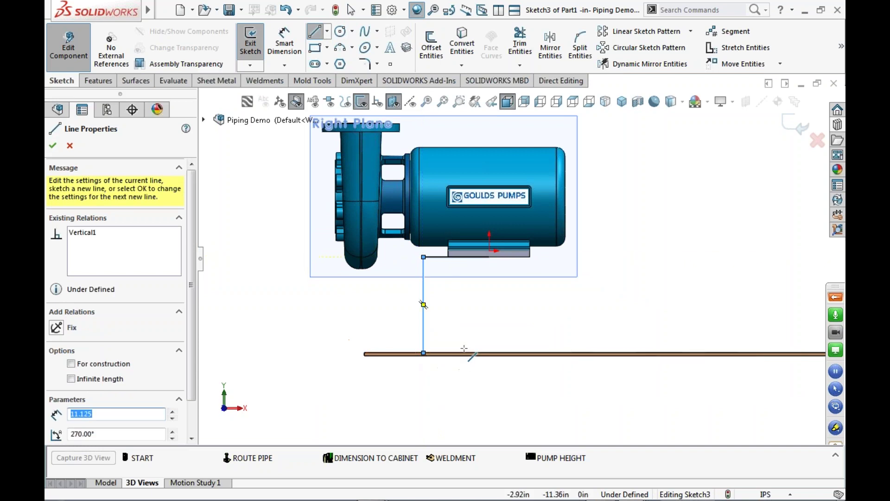
key("Escape")
scroll(458, 331, "down", 3)
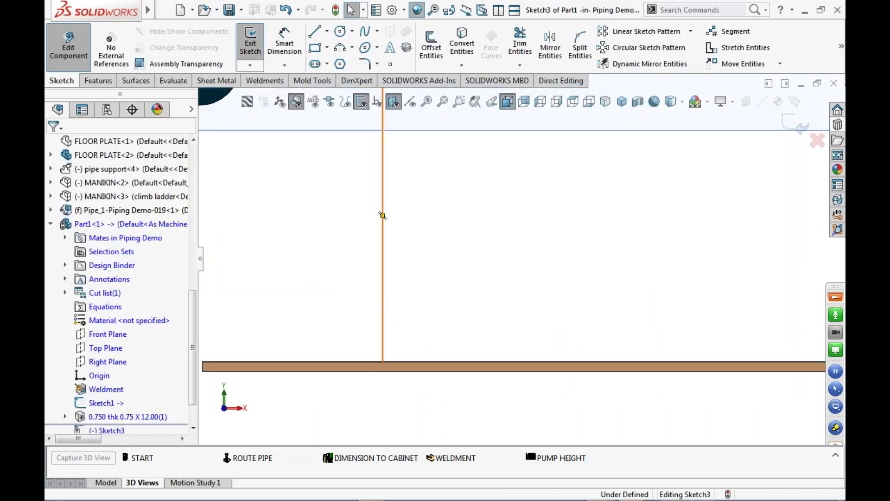
left_click(395, 292)
left_click_drag(394, 296, 373, 297)
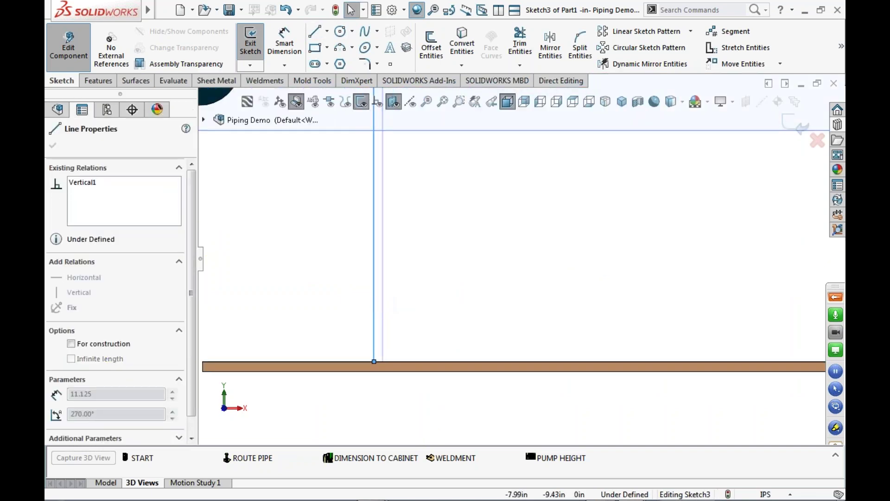
key("Escape")
Draw a horizontal midpoint line about 7 in long, centred on the vertical line's lower end at the floor plate.
scroll(584, 274, "up", 3)
scroll(575, 264, "up", 2)
middle_click_drag(575, 263, 418, 345)
scroll(412, 324, "down", 3)
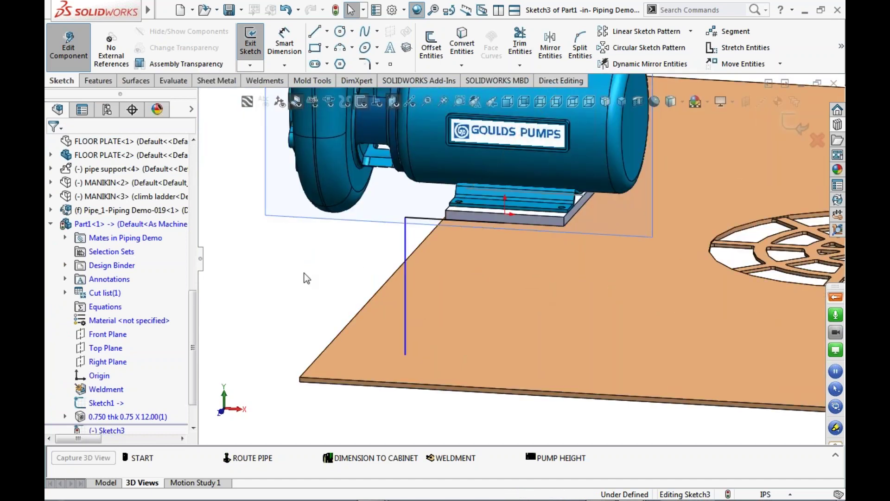
key("s")
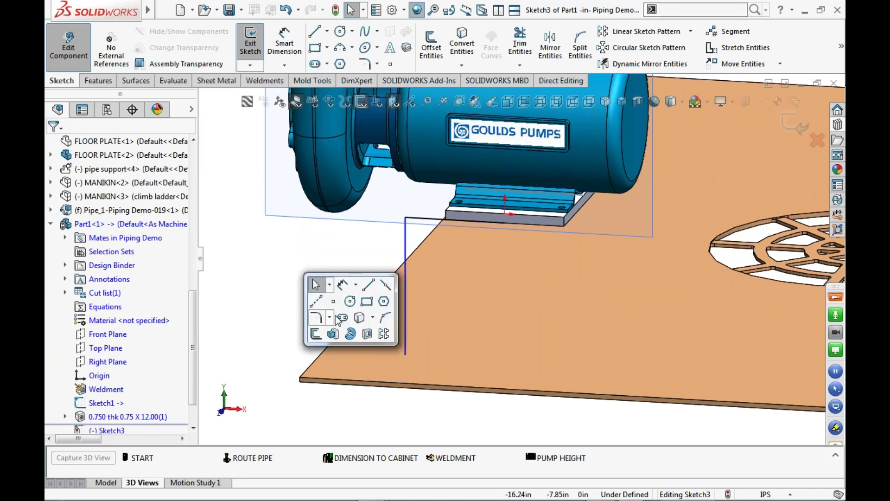
key("l")
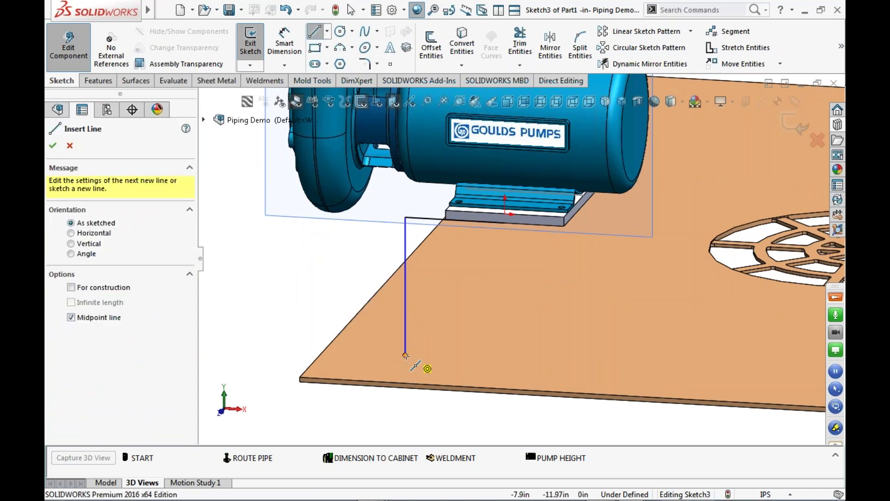
left_click(405, 356)
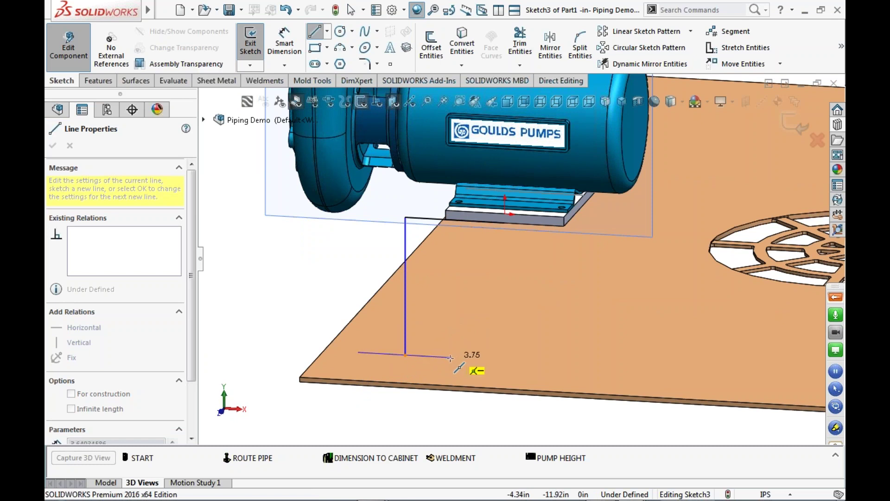
left_click(449, 357)
key("Escape")
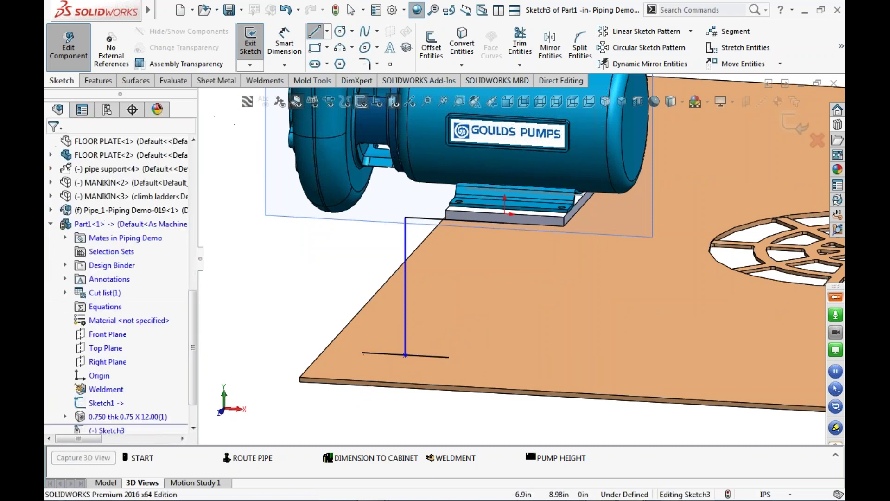
Dimension the horizontal line at the floor plate and set its length to 6 in.
key("s")
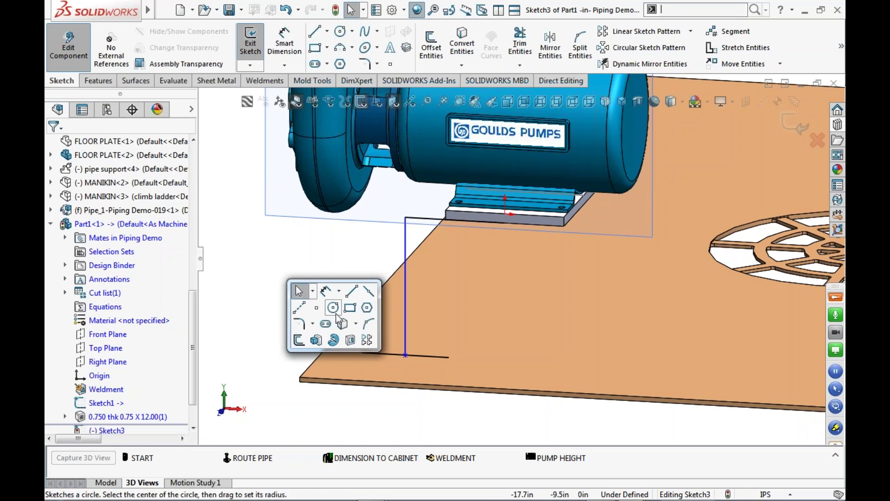
left_click(326, 290)
left_click(429, 357)
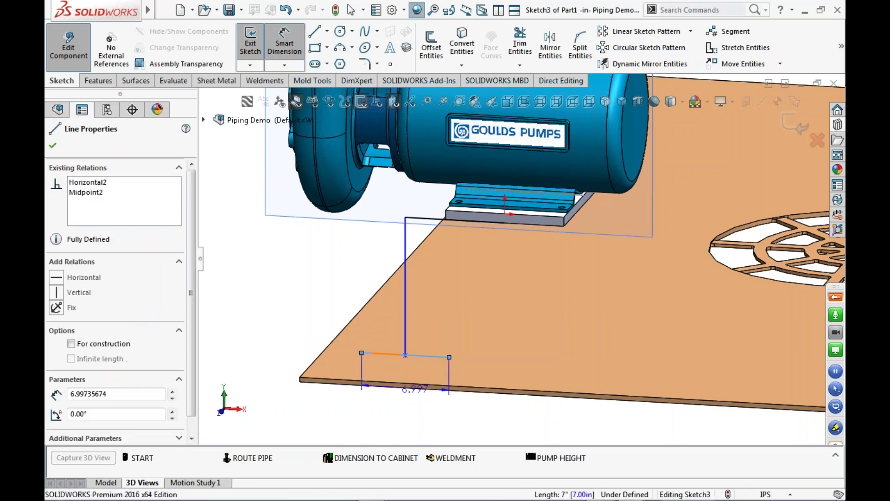
left_click(397, 408)
type("6")
key("Return")
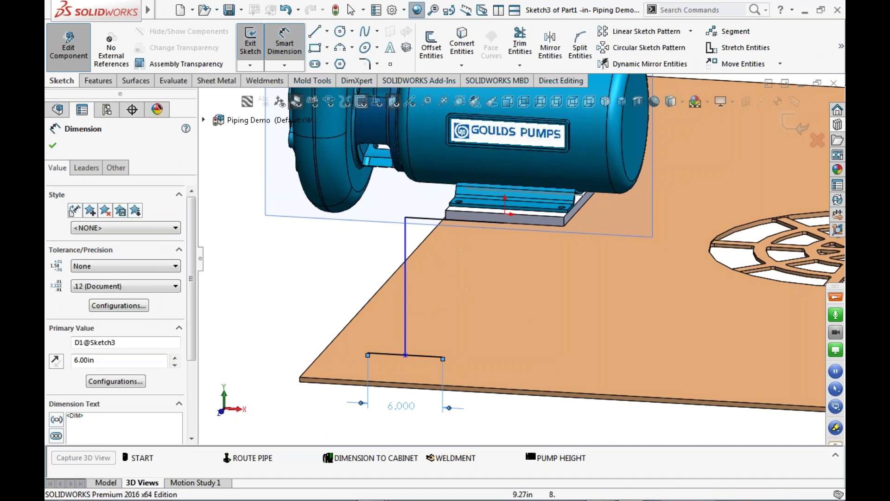
Dimension the vertical line's horizontal offset from the plate's lower corner on the impeller side and set it to 4 in.
left_click(507, 101)
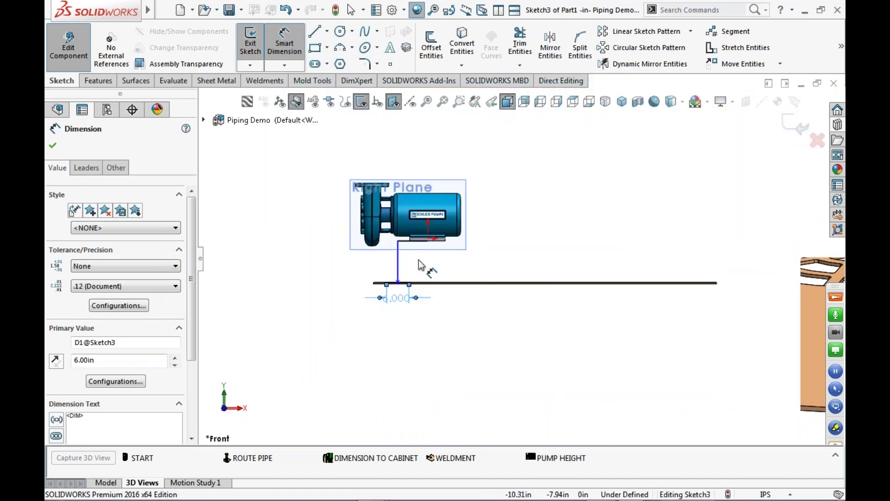
scroll(408, 237, "down", 5)
left_click(365, 221)
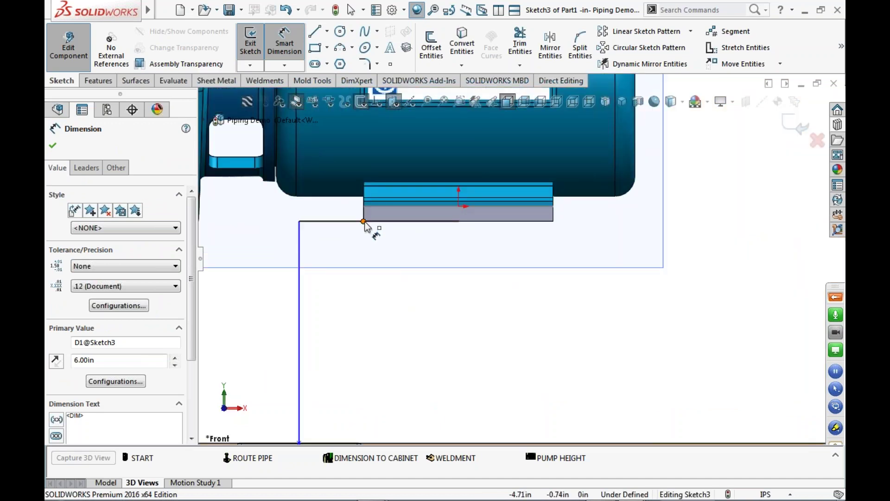
left_click(299, 245)
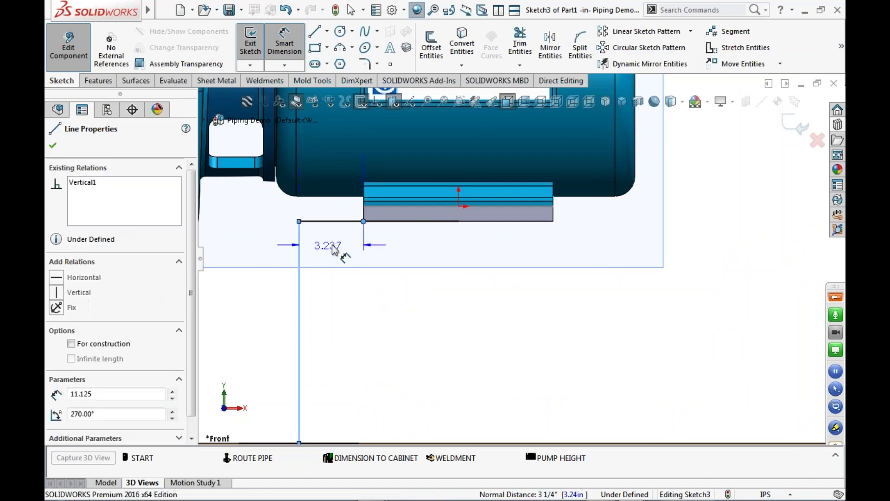
left_click(345, 253)
type("4")
key("Return")
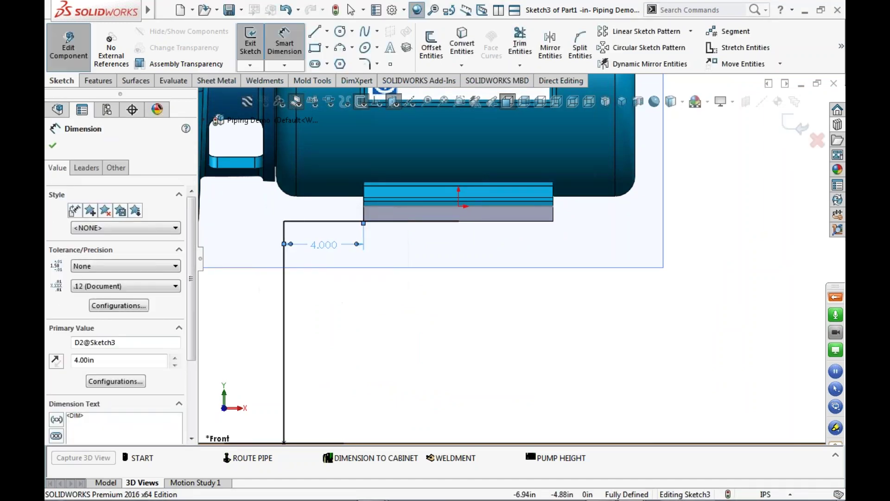
scroll(320, 308, "up", 4)
key("Escape")
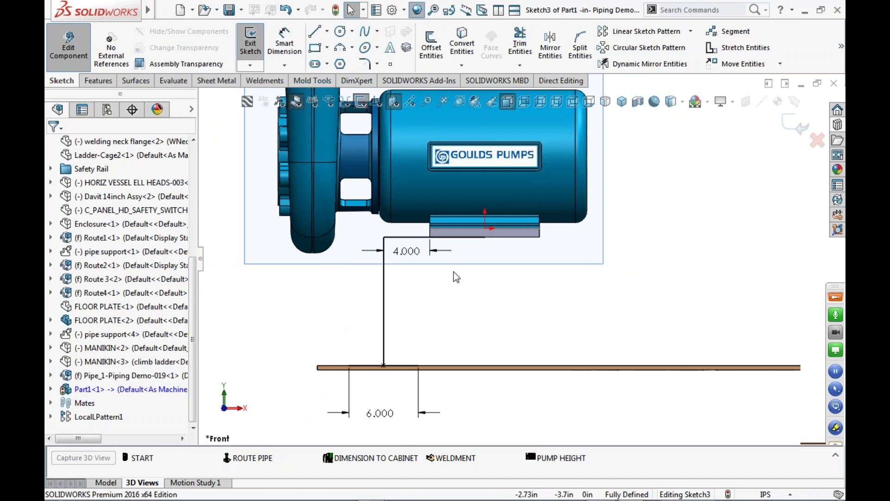
Draw a vertical centerline upward from the midpoint of the plate's lower edge.
scroll(454, 271, "down", 2)
scroll(533, 258, "up", 1)
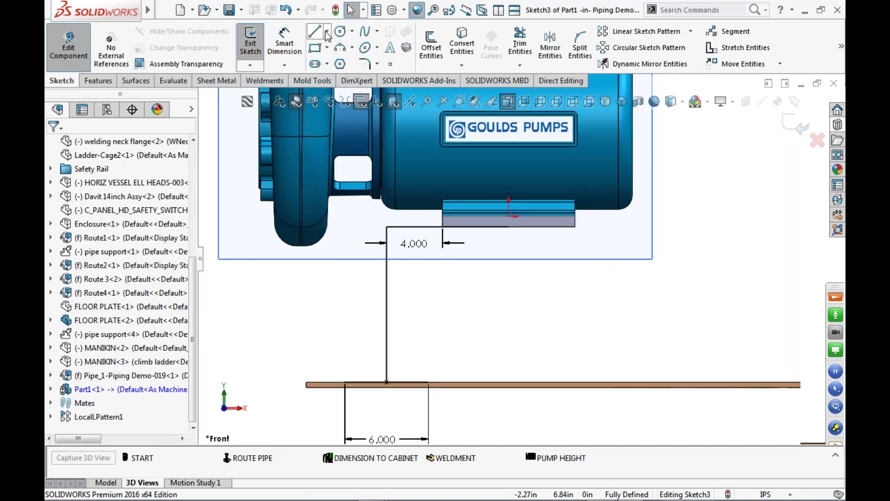
left_click(328, 32)
left_click(349, 62)
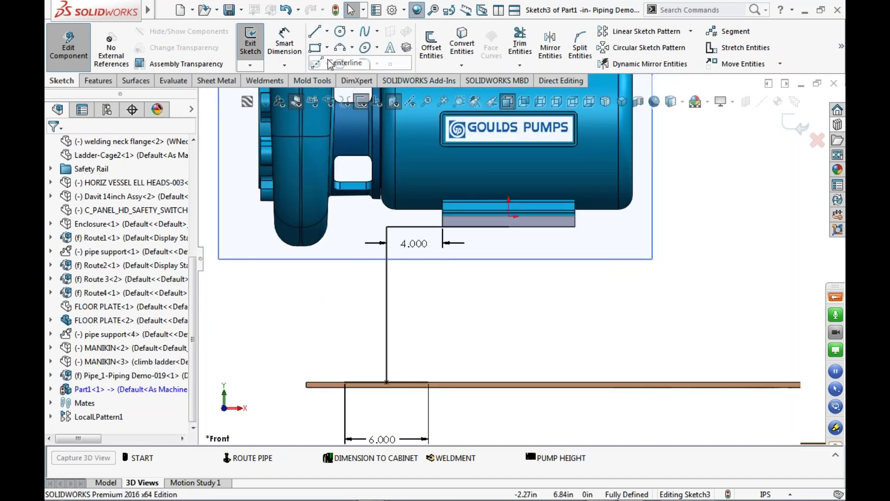
left_click(509, 227)
left_click(508, 176)
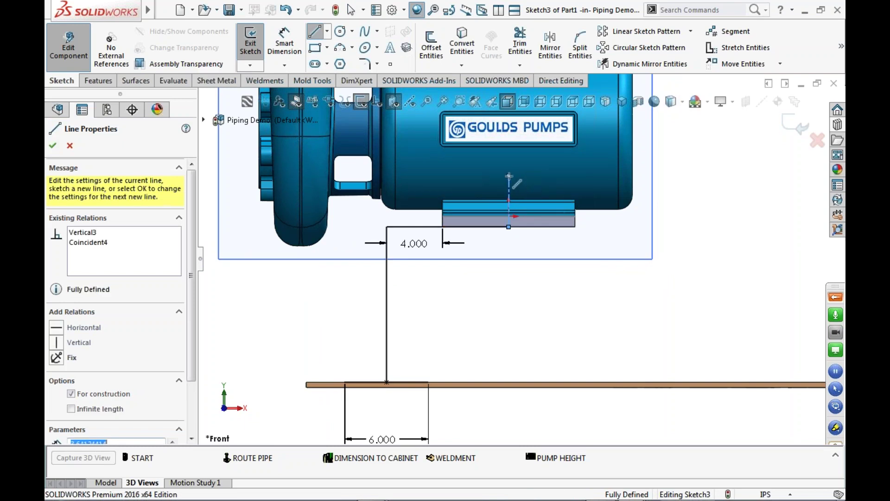
key("Escape")
Mirror the support's sketch lines about the vertical centerline and exit the sketch.
scroll(523, 259, "up", 2)
left_click_drag(289, 160, 626, 414)
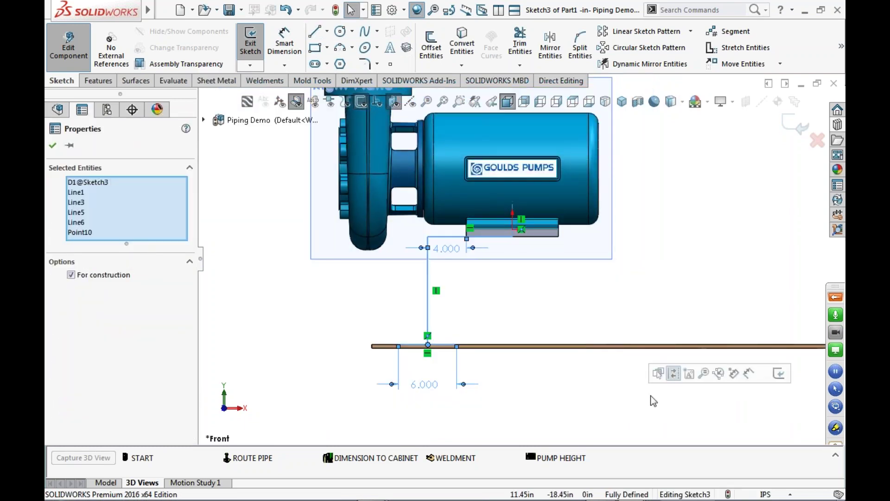
key("Escape")
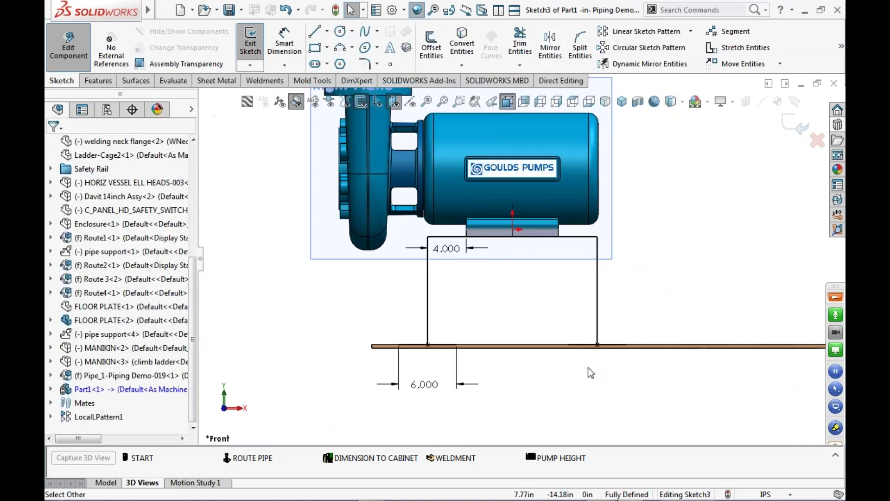
scroll(619, 227, "up", 2)
scroll(618, 227, "down", 2)
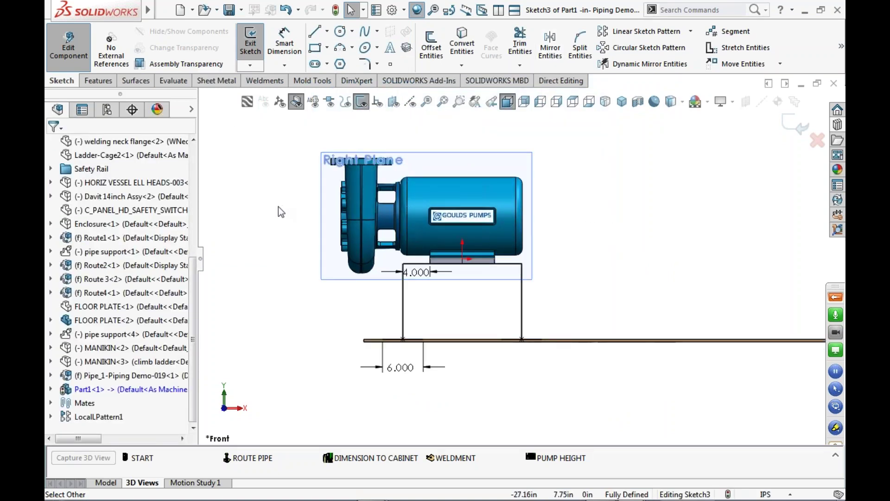
middle_click_drag(577, 268, 548, 288)
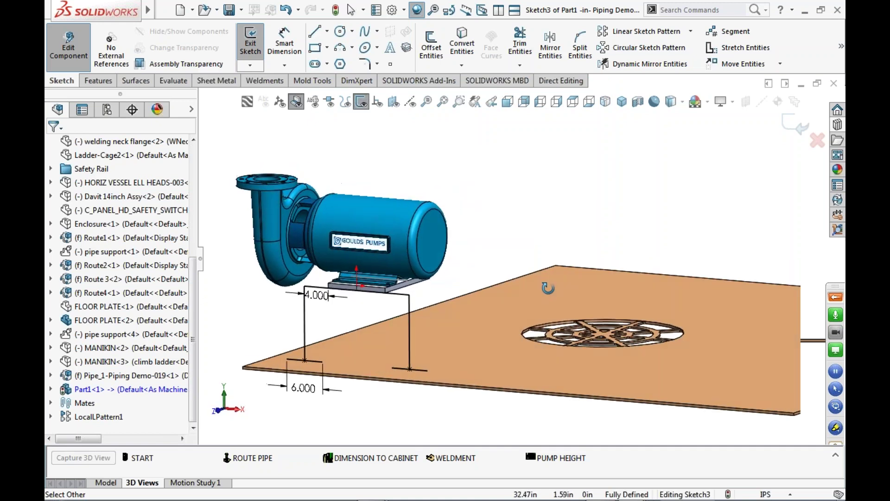
left_click(798, 133)
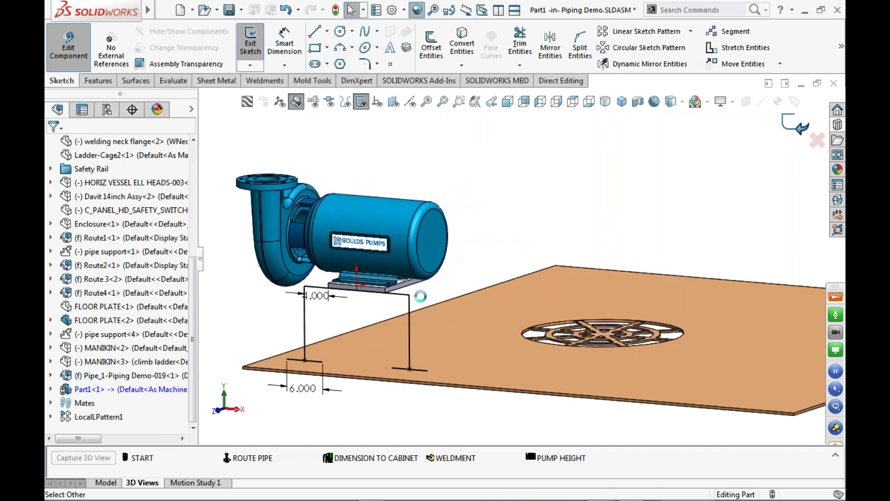
Create ANSI Inch Plates structural members, type 0.500 THK, size 0.50 x 3.00, along the two short horizontal lines at the floor plate.
scroll(375, 348, "down", 2)
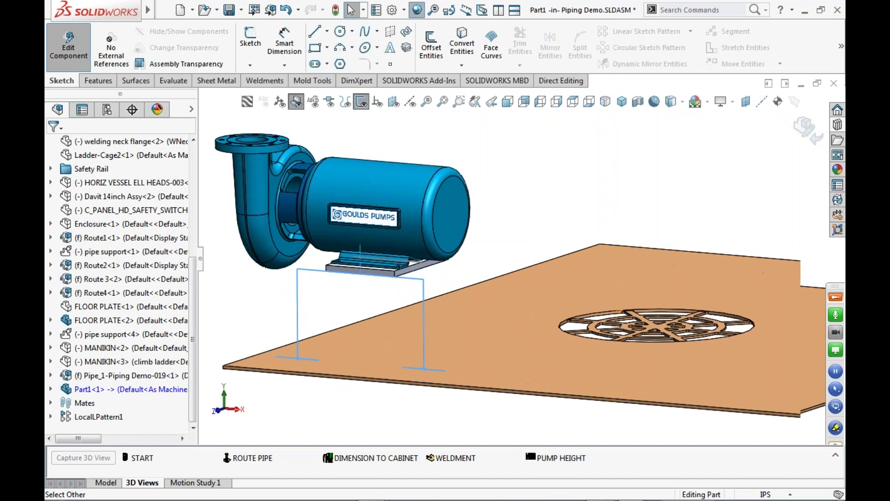
scroll(285, 323, "down", 2)
scroll(284, 323, "up", 1)
left_click(265, 80)
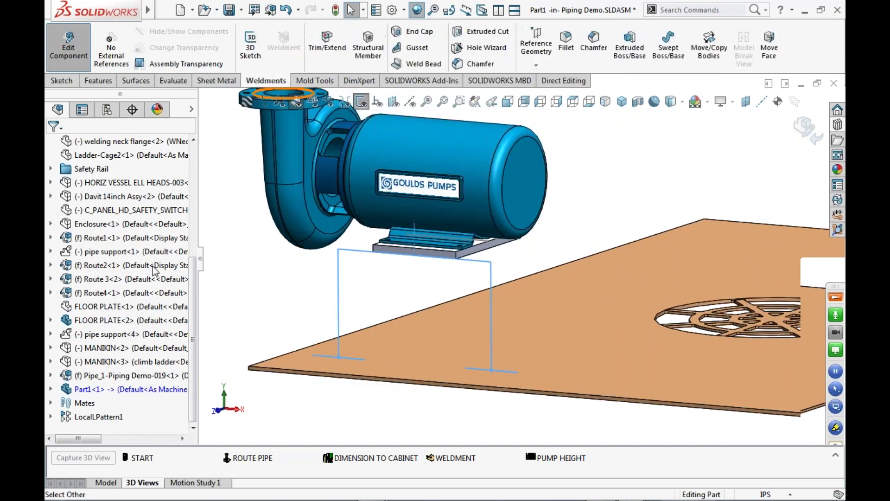
left_click(366, 52)
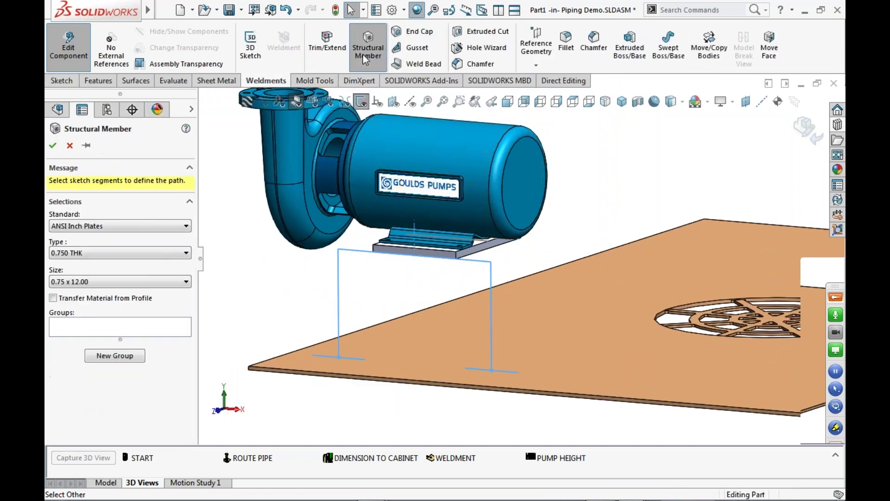
left_click(90, 253)
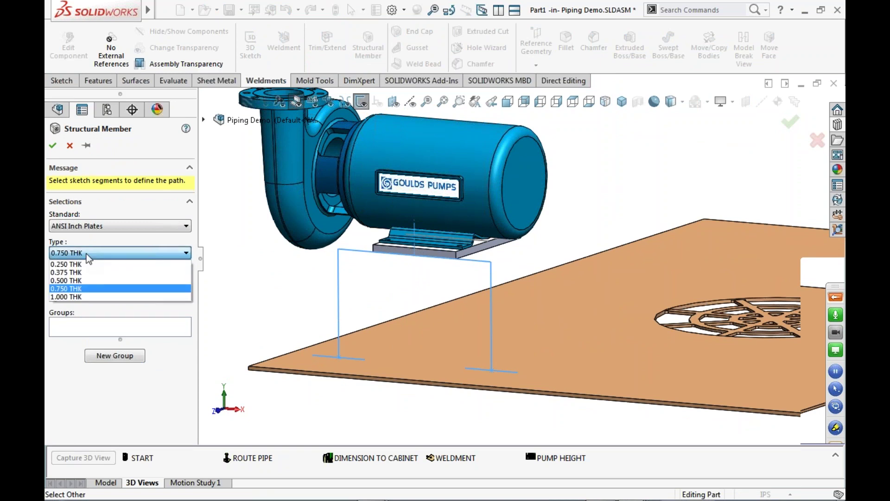
left_click(75, 288)
left_click(100, 282)
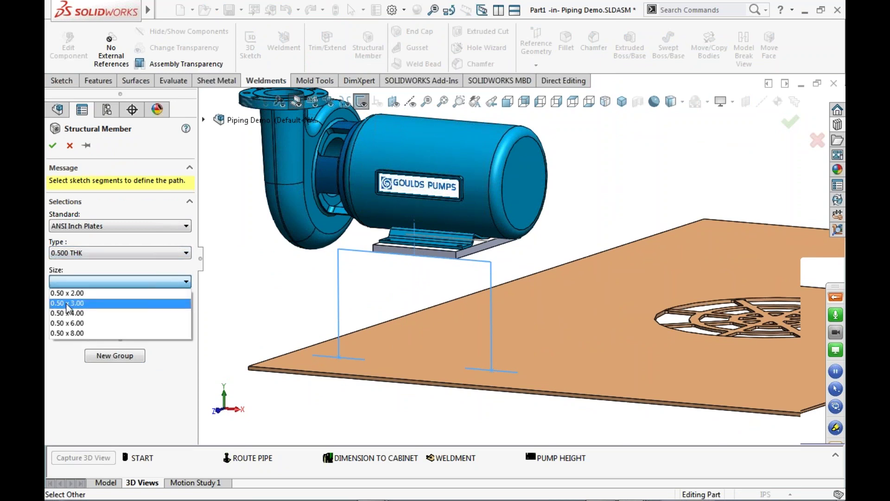
left_click(77, 309)
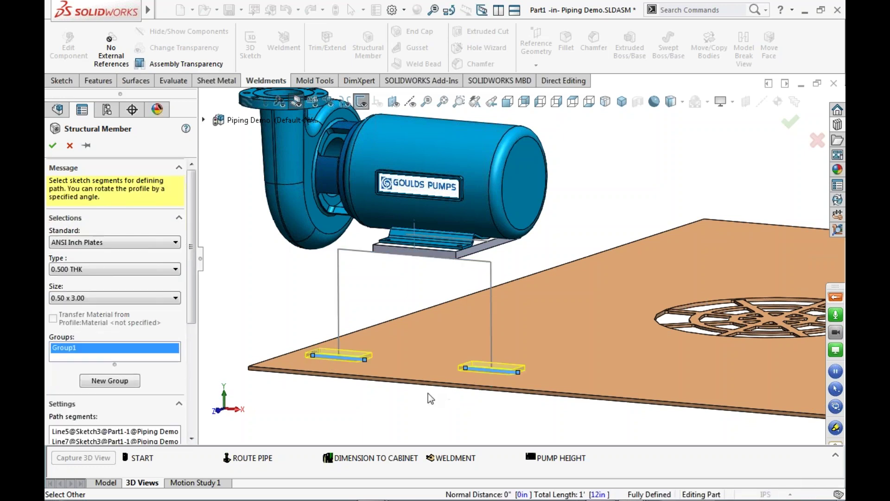
scroll(434, 344, "down", 5)
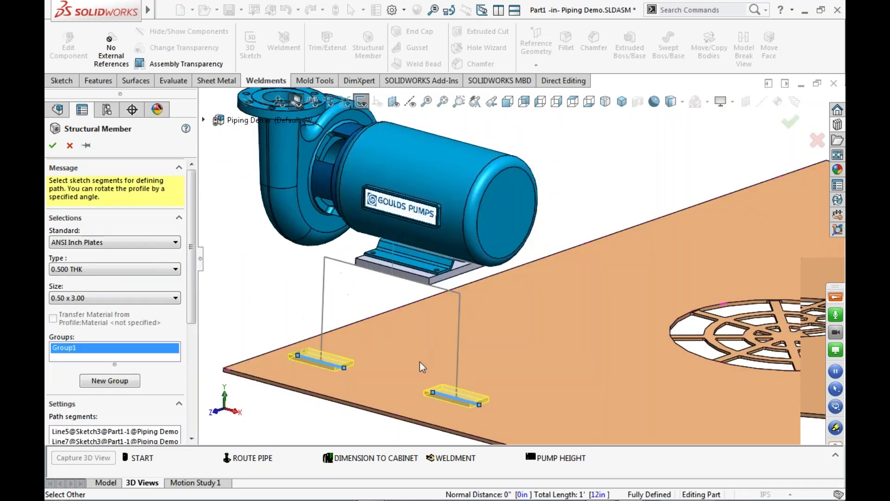
scroll(416, 355, "up", 3)
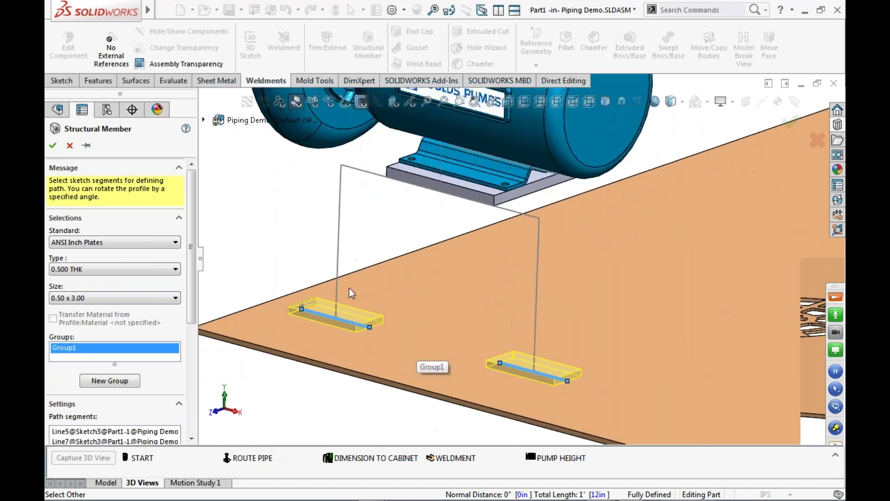
left_click(53, 146)
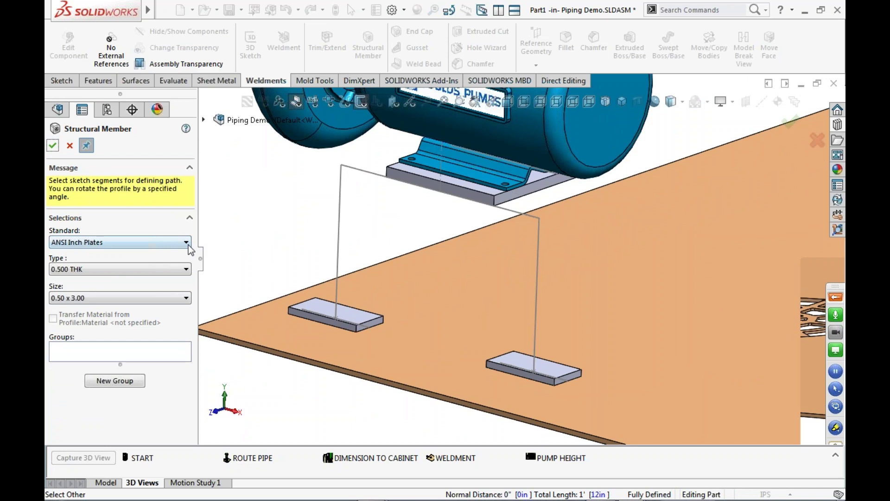
Set the next structural member's profile to ANSI Inch Configured, Tube Square - Configured, size TS2.5x2.5x0.25.
left_click(188, 242)
left_click(109, 274)
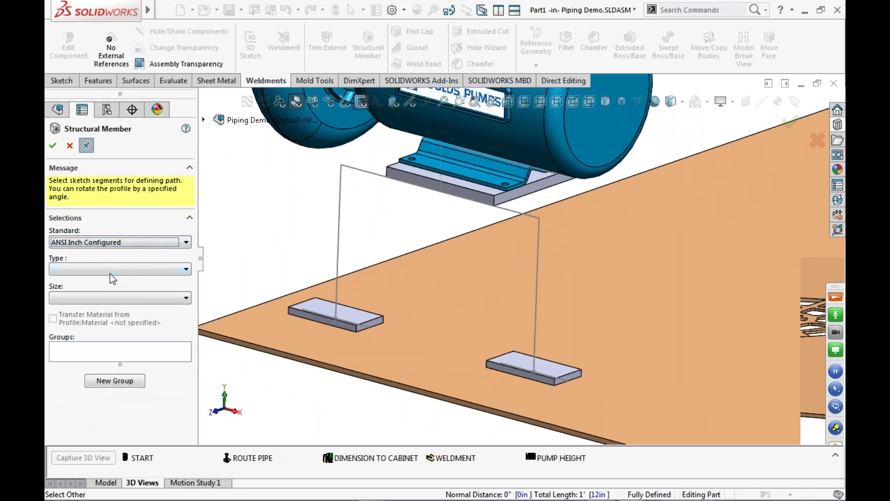
left_click(186, 270)
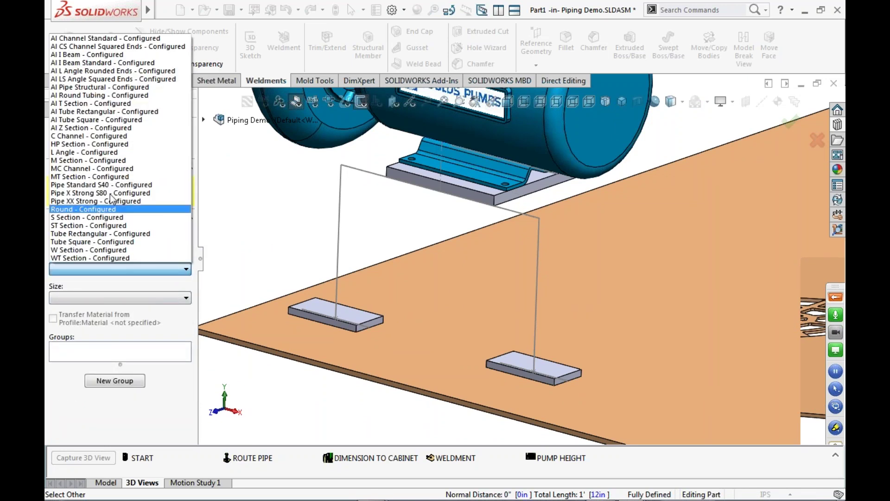
left_click(102, 242)
left_click(115, 300)
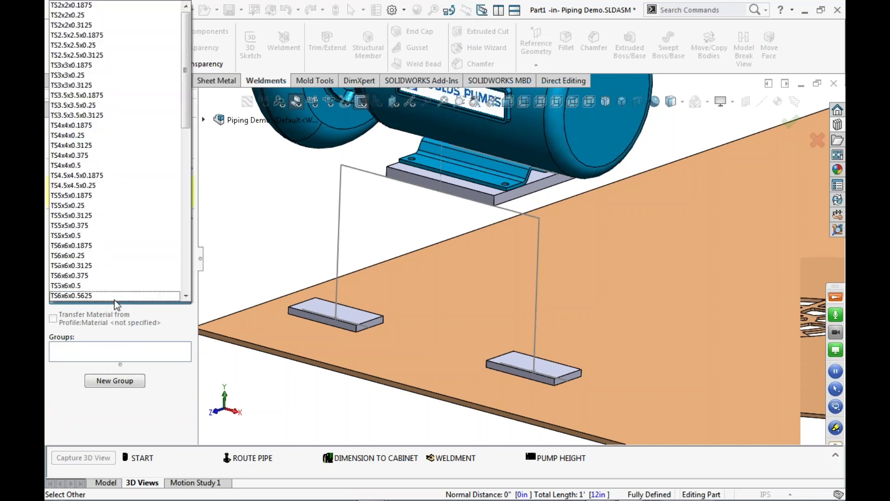
left_click(81, 47)
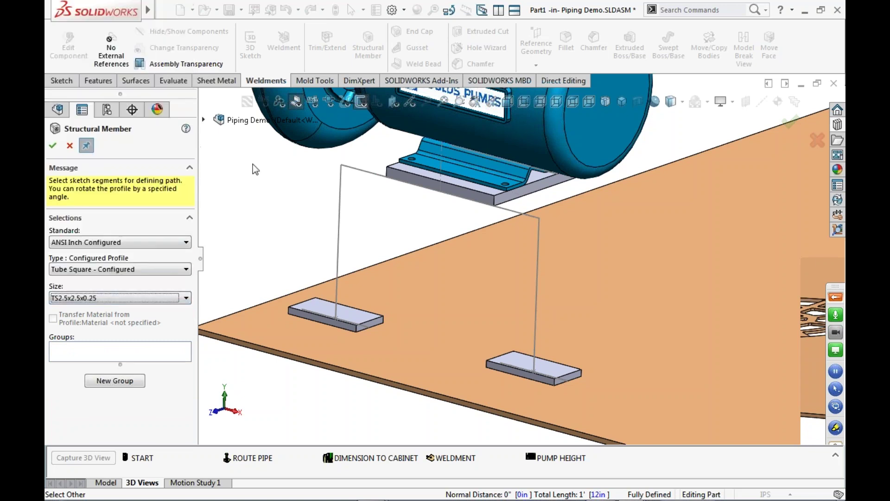
Run the square tube along the upper horizontal line and locate its profile by the midpoint of the tube's top side.
left_click(521, 213)
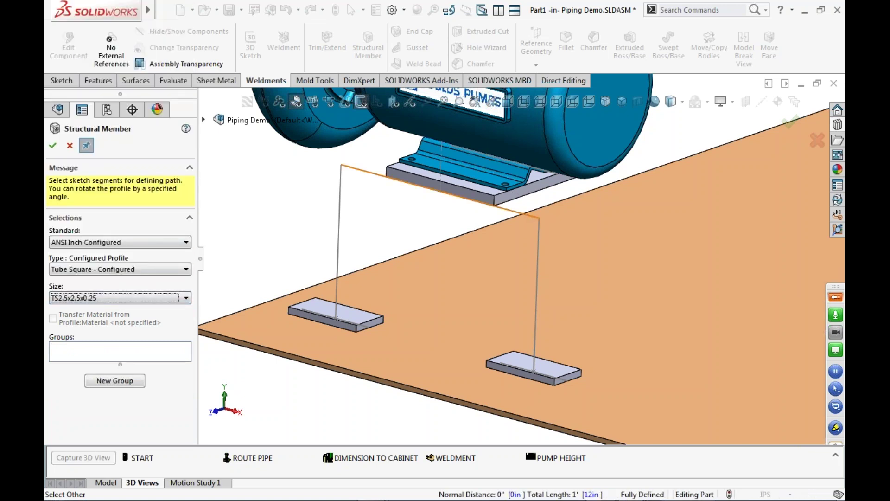
scroll(530, 215, "down", 3)
middle_click_drag(530, 214, 378, 293)
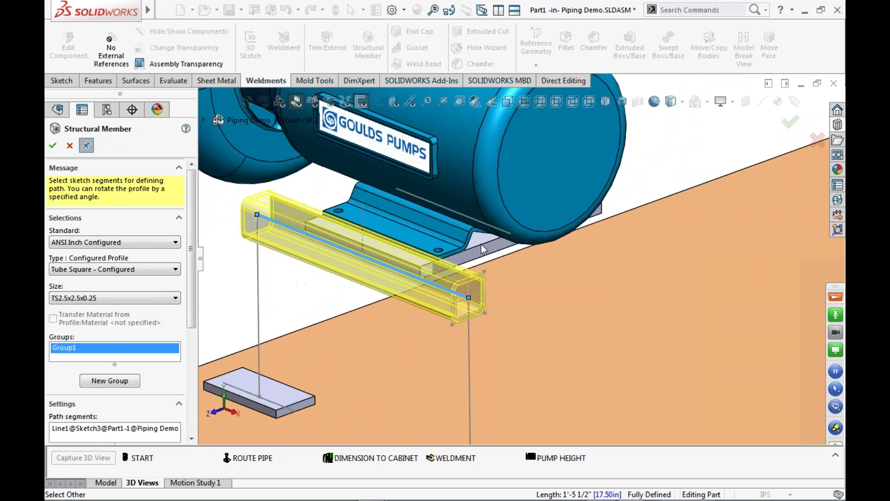
scroll(175, 381, "down", 5)
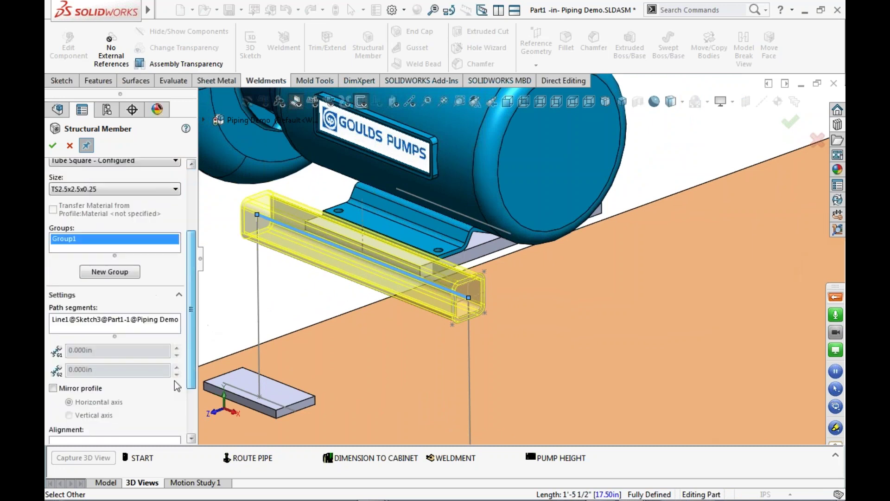
left_click(112, 431)
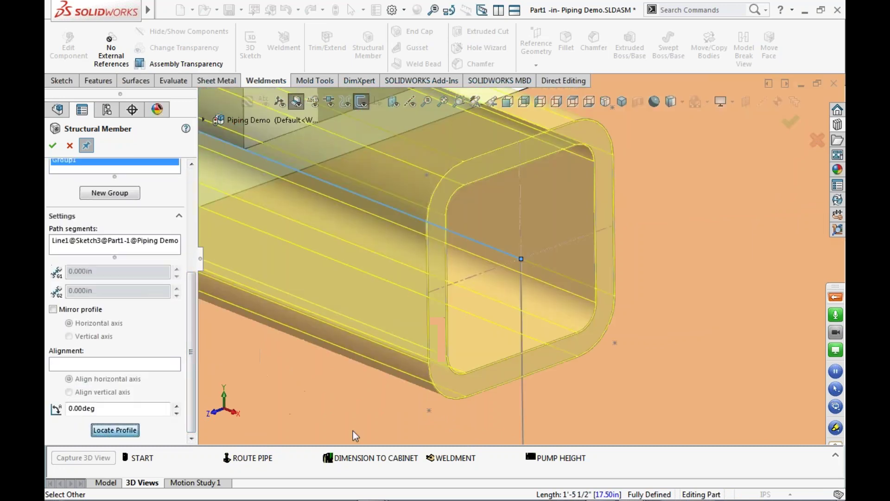
left_click(519, 140)
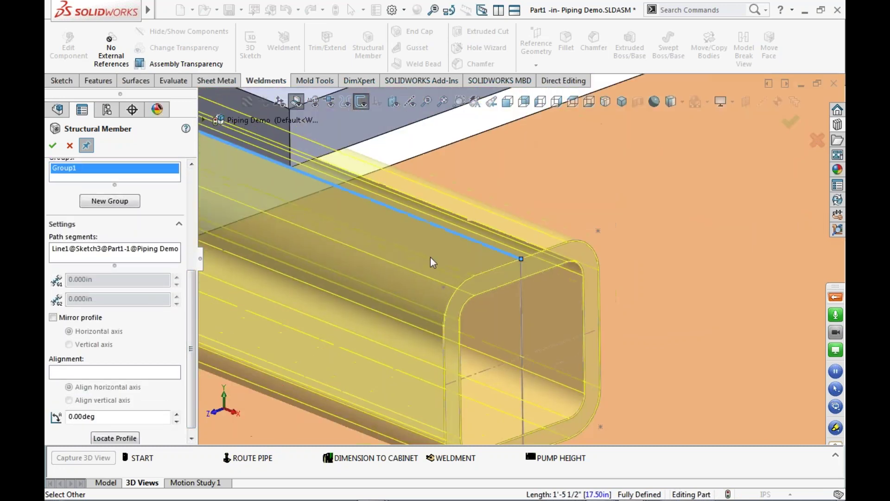
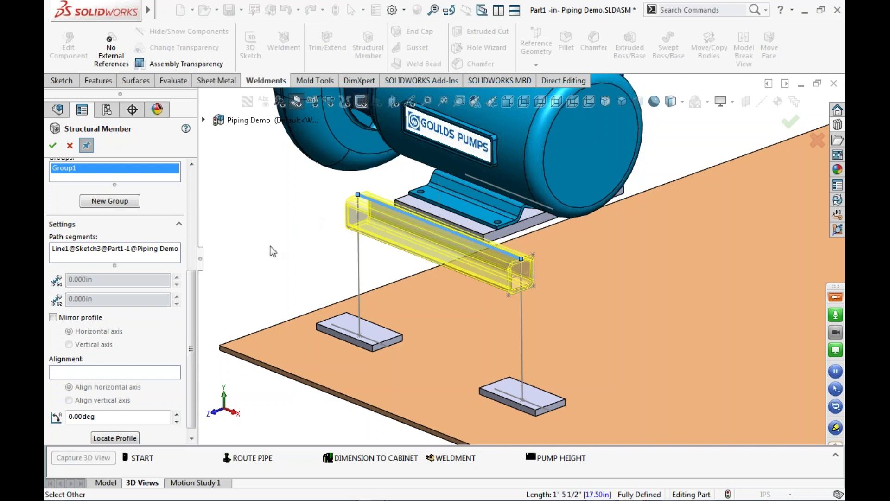
Add the two vertical leg lines to the structural member's path segments so the square tube follows the whole frame.
left_click(357, 261)
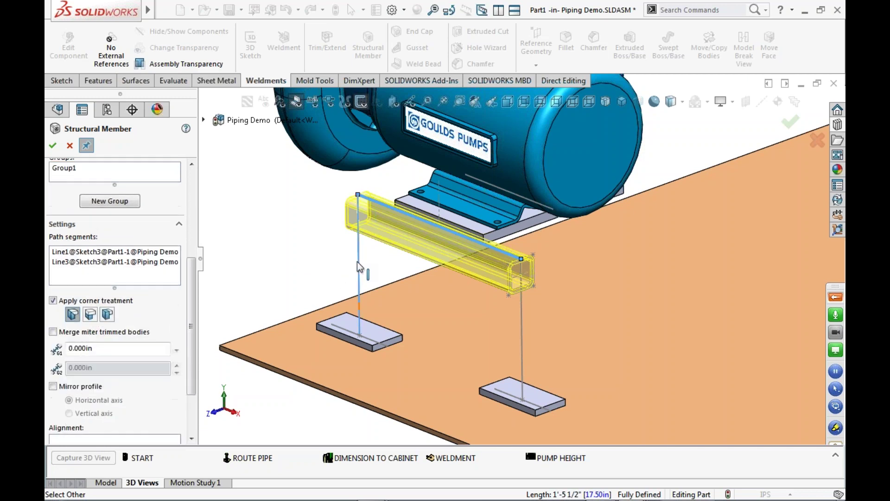
left_click(522, 329)
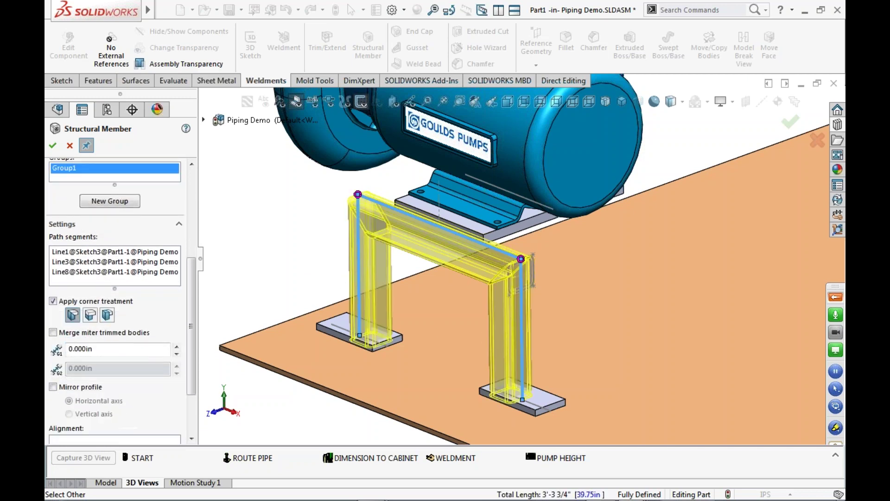
scroll(515, 278, "down", 2)
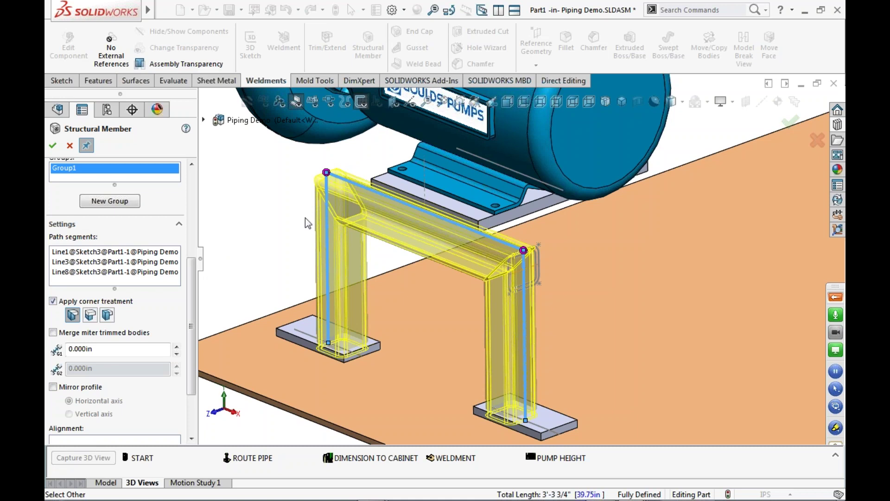
Try both end butt corner treatments and the simple and coped cuts on the tube frame, returning to end miter.
left_click(90, 315)
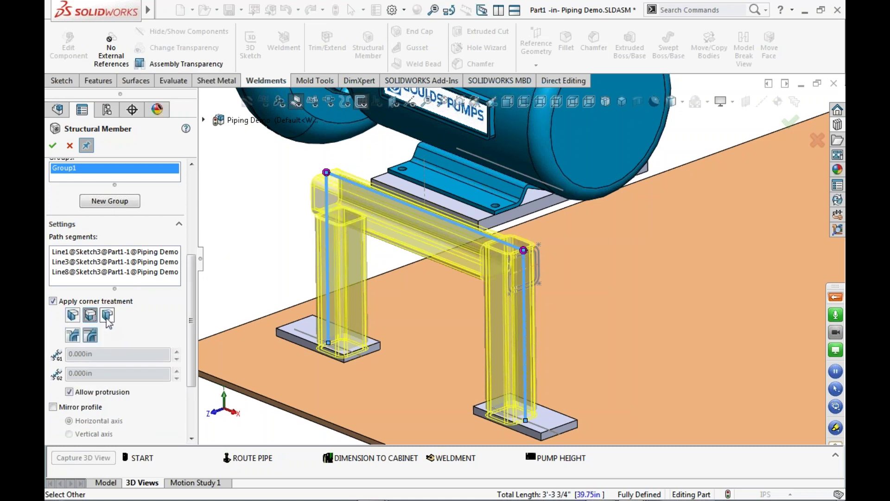
left_click(107, 316)
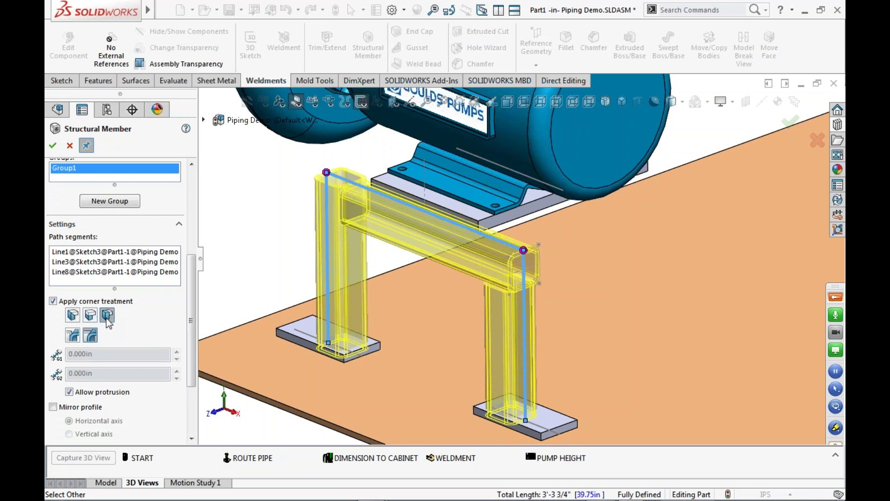
scroll(399, 206, "down", 5)
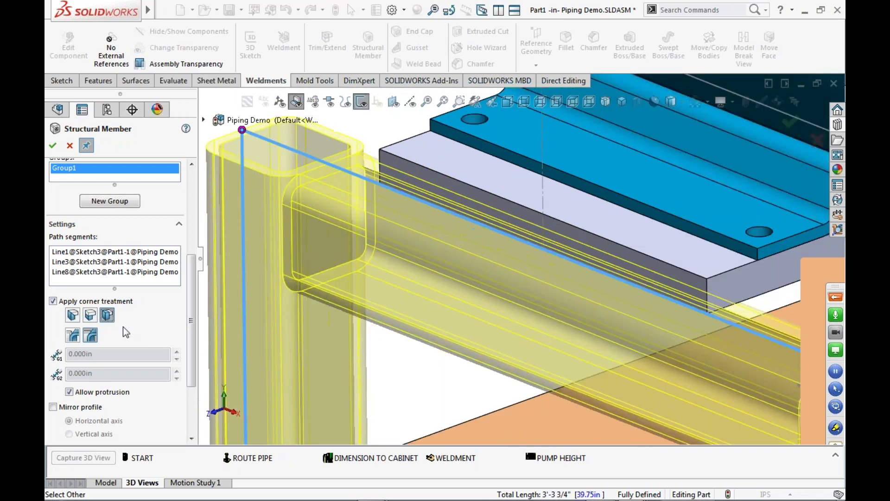
left_click(91, 335)
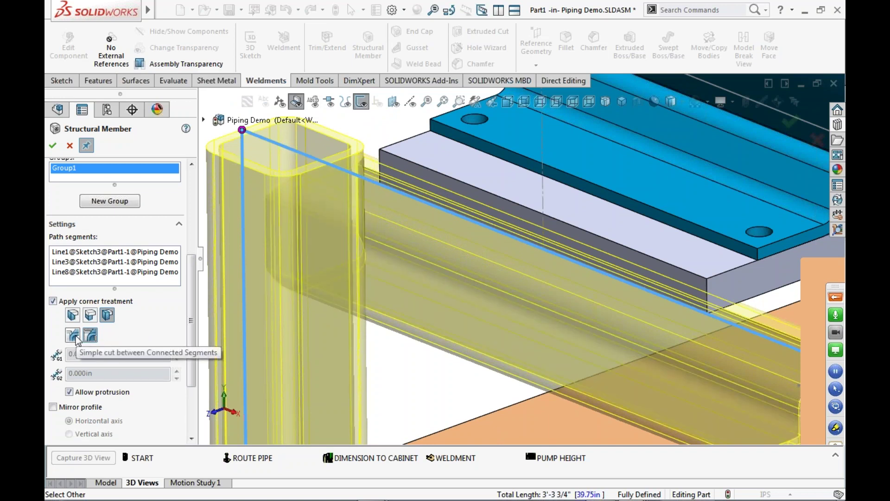
left_click(75, 339)
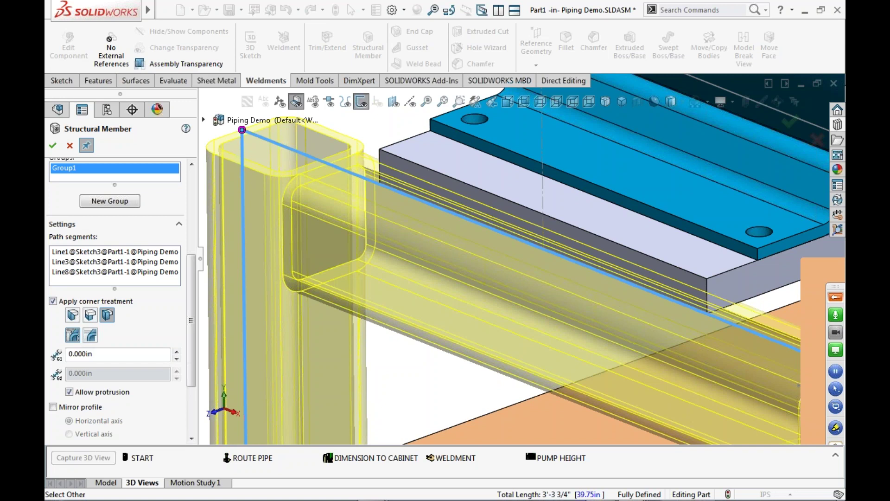
scroll(494, 343, "up", 5)
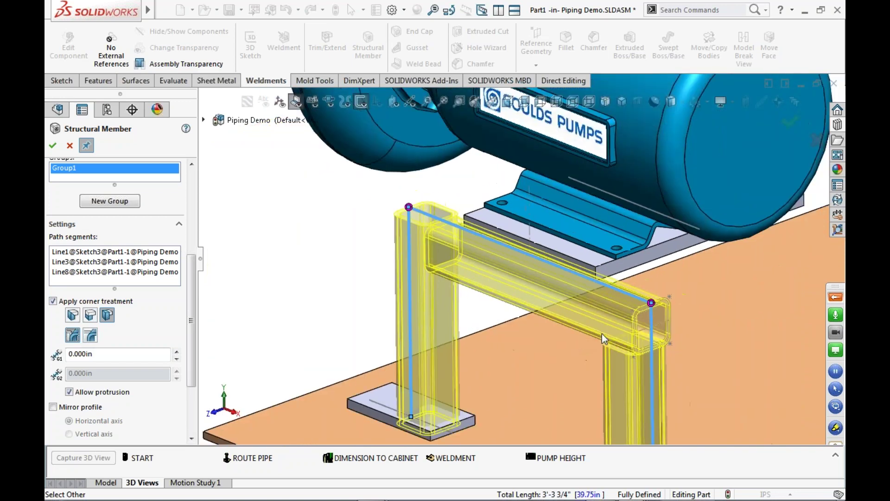
scroll(609, 330, "down", 2)
left_click(73, 316)
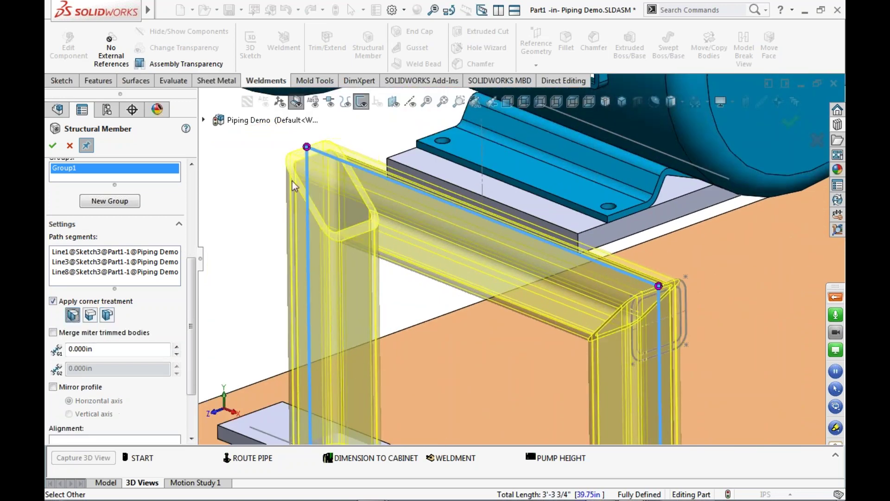
Try an end butt treatment on only the crossbeam's far upper corner and restore that corner to end miter.
scroll(730, 319, "up", 1)
scroll(723, 320, "down", 2)
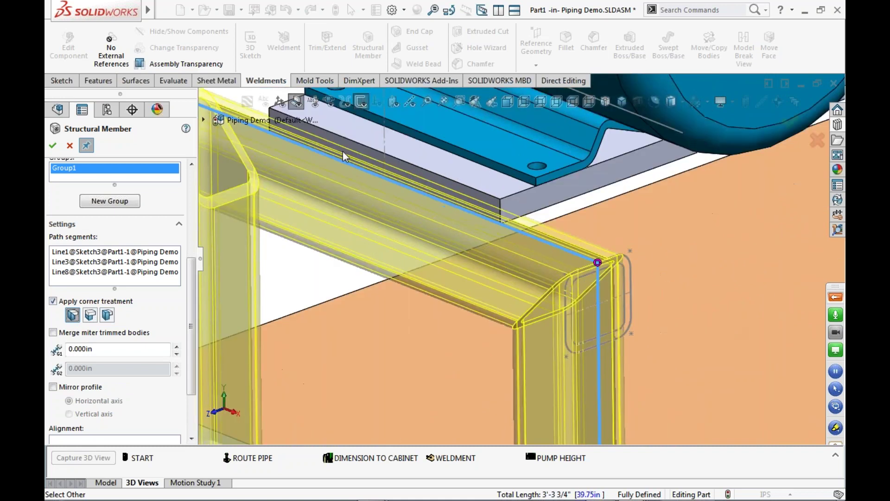
scroll(343, 151, "up", 2)
scroll(275, 146, "down", 1)
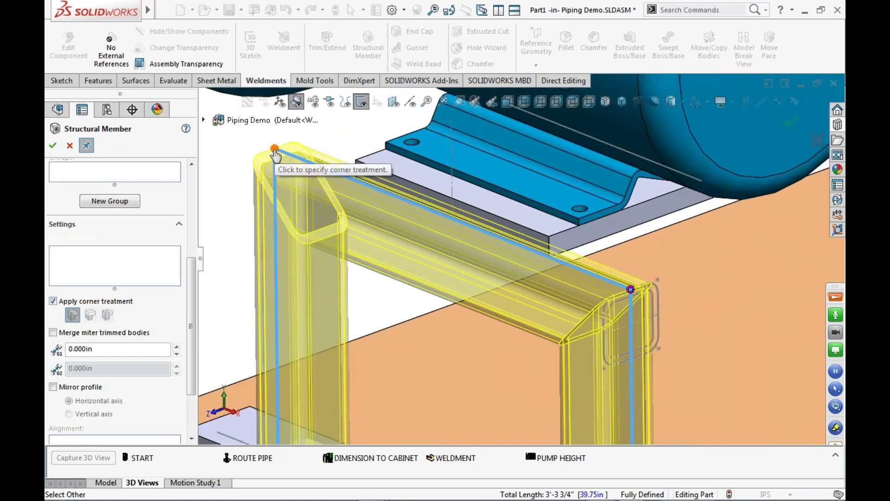
left_click(274, 149)
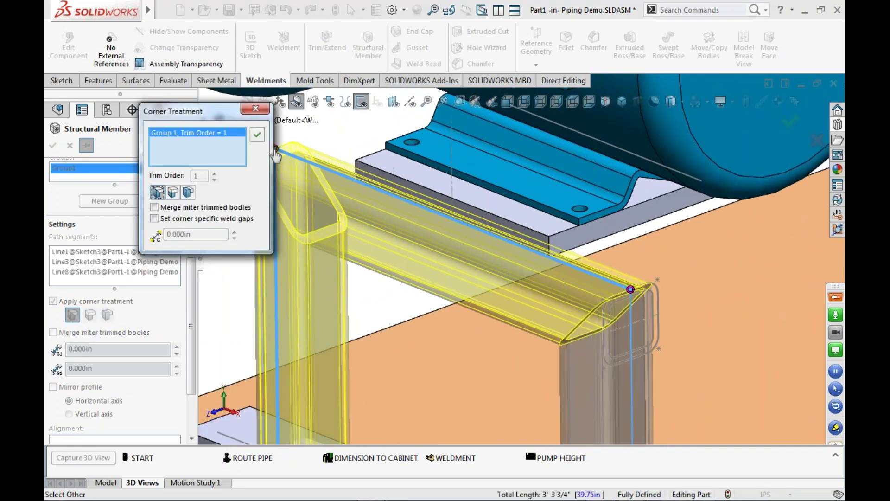
left_click(172, 192)
left_click(257, 134)
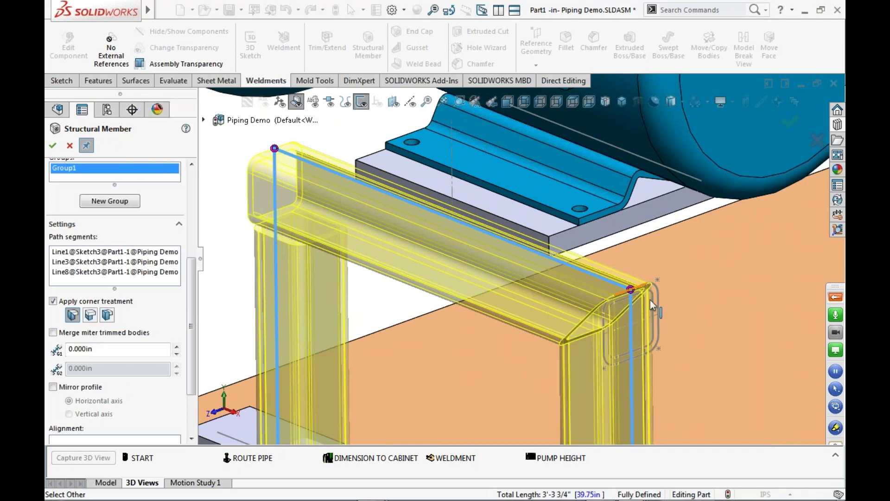
left_click(274, 149)
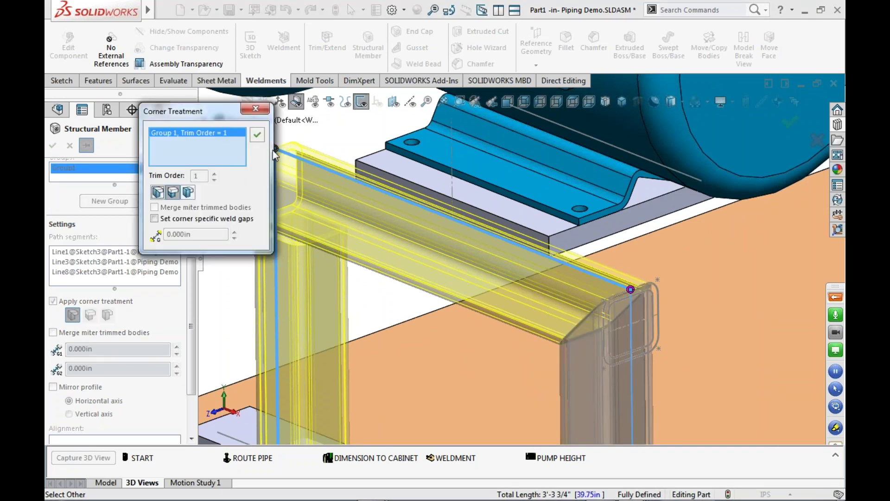
left_click(158, 191)
left_click(256, 135)
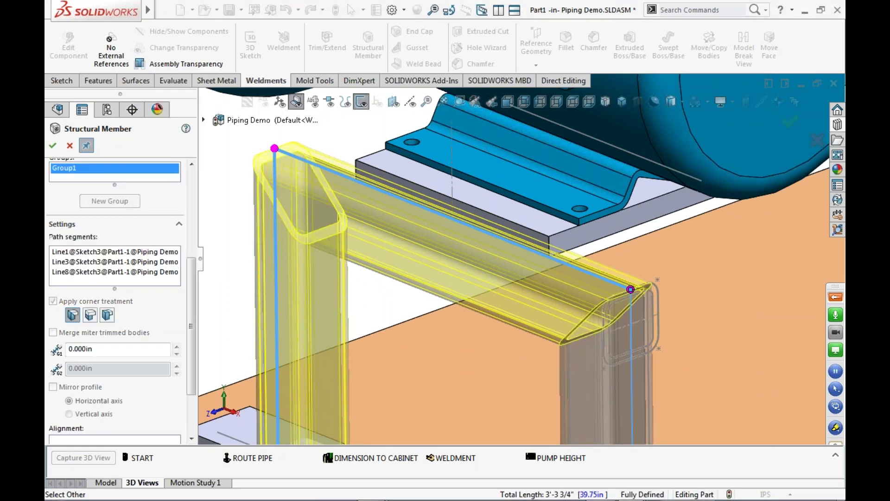
Create the mitred square tube structural member and leave the command.
scroll(591, 284, "up", 3)
scroll(554, 339, "down", 1)
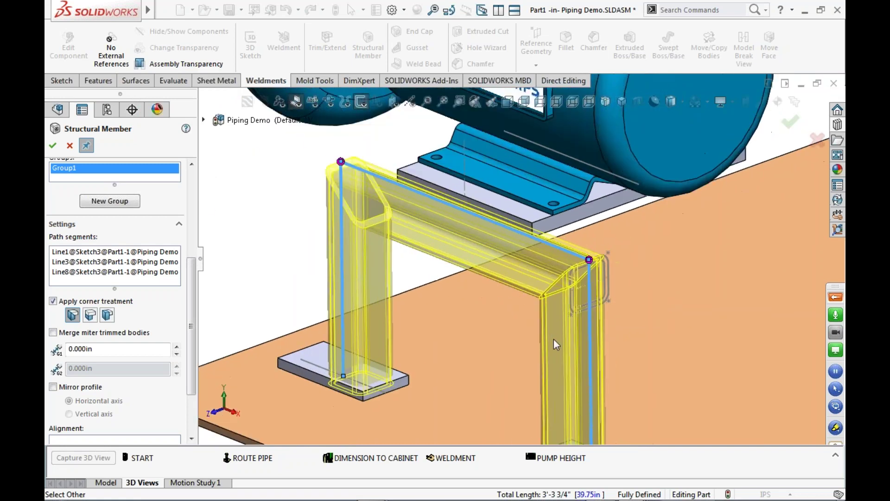
left_click(53, 145)
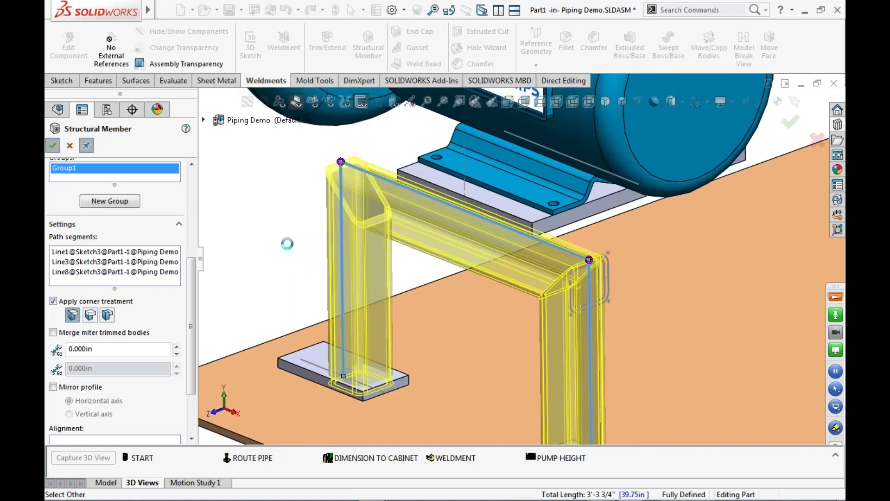
left_click(70, 146)
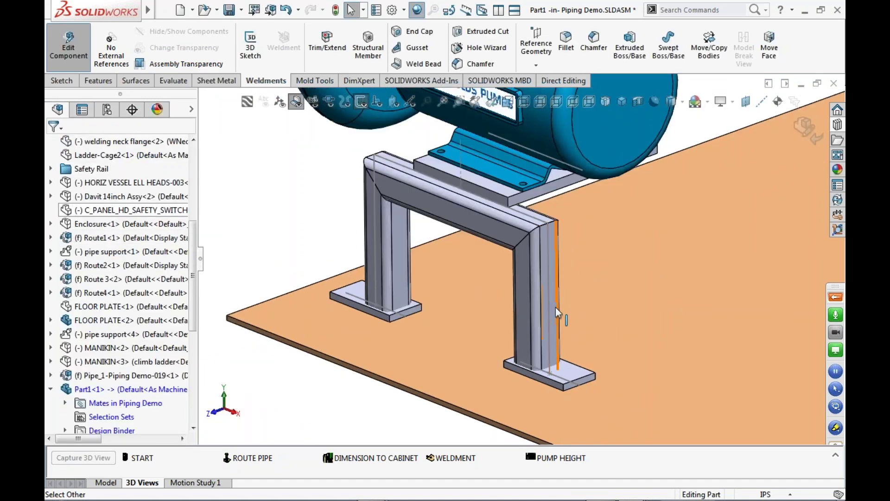
Trim both tube legs to the top face of the base plate using a face/plane boundary with extension allowed.
left_click(338, 55)
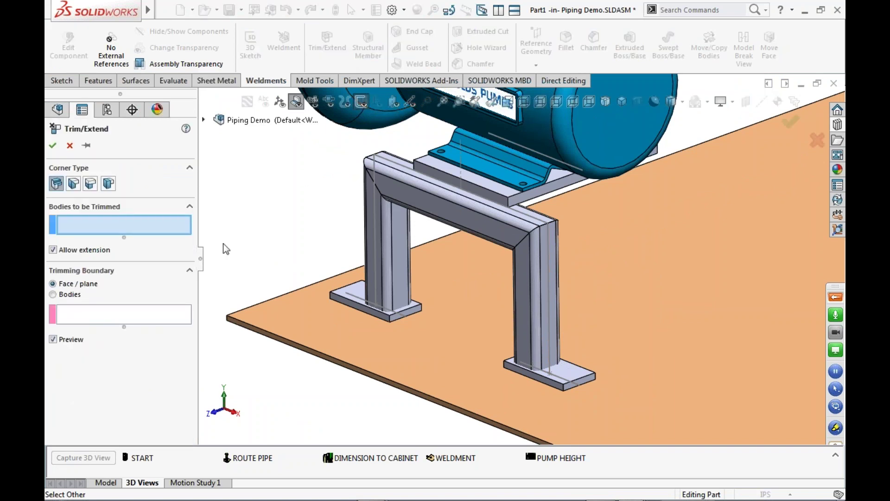
scroll(393, 259, "down", 3)
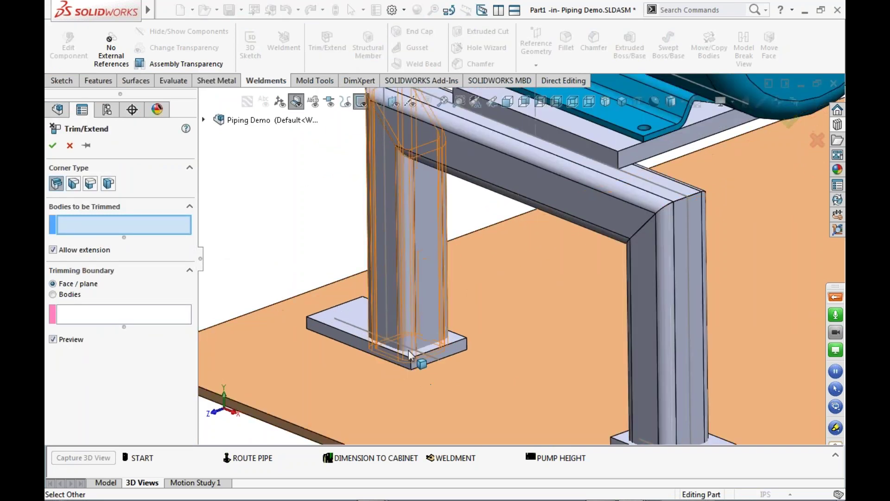
left_click(418, 236)
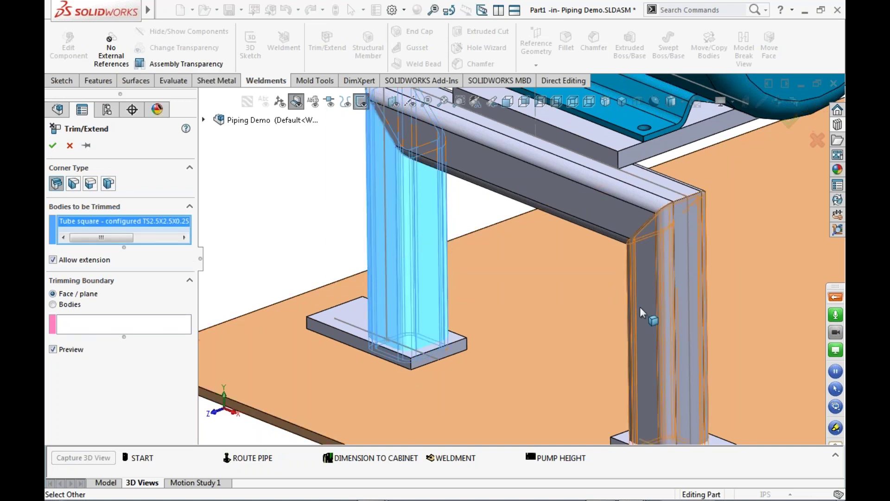
left_click(640, 307)
scroll(597, 335, "up", 1)
scroll(533, 308, "down", 2)
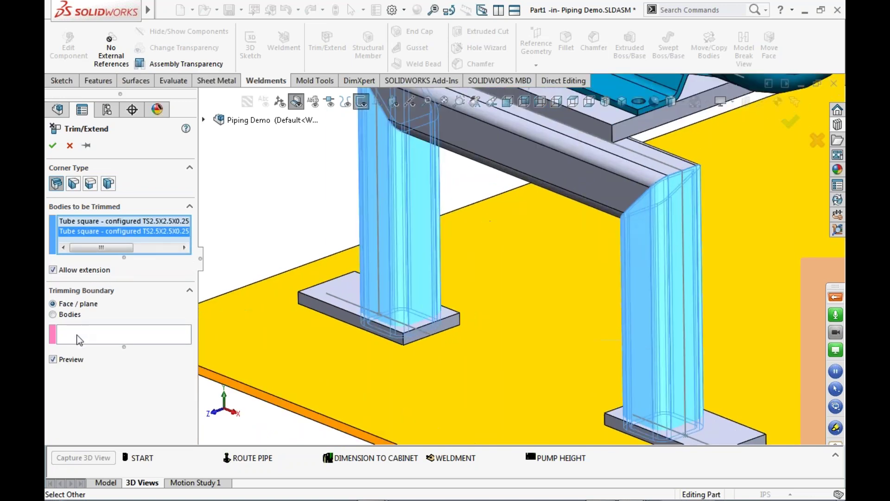
left_click(88, 339)
left_click(355, 287)
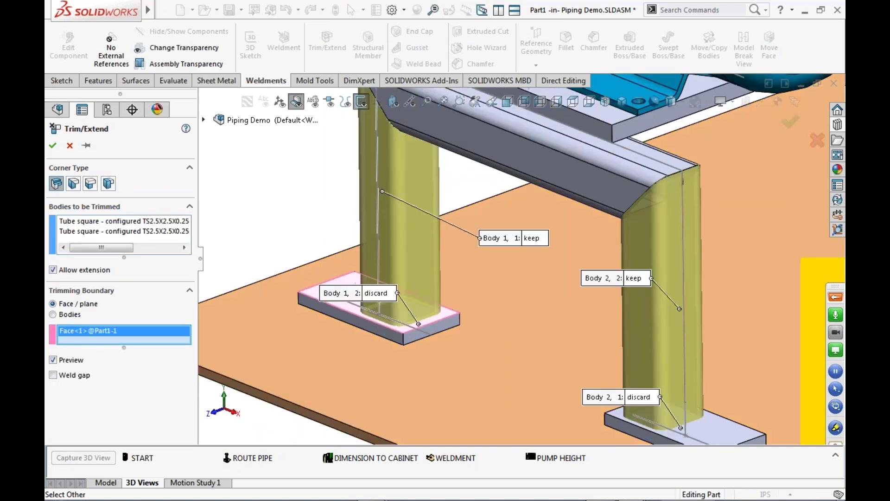
key("Return")
Set up a body mirror about the Front Plane of Part1.
scroll(516, 355, "up", 2)
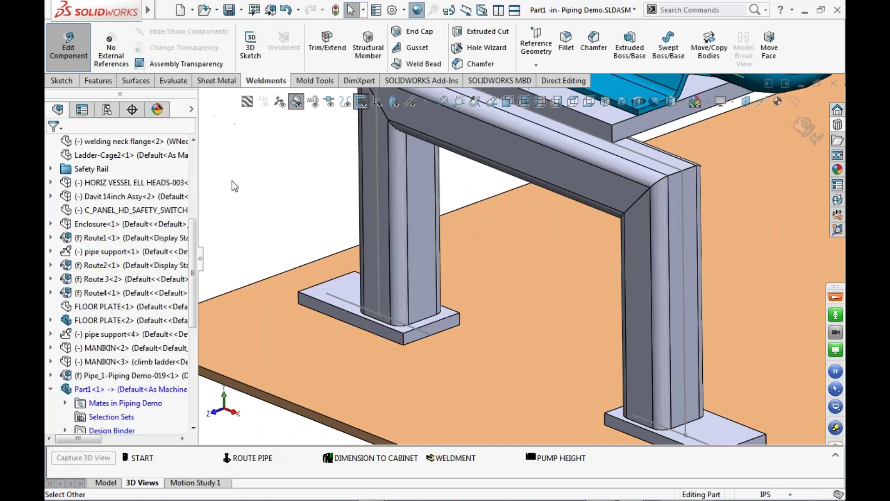
scroll(537, 214, "up", 3)
scroll(540, 210, "down", 2)
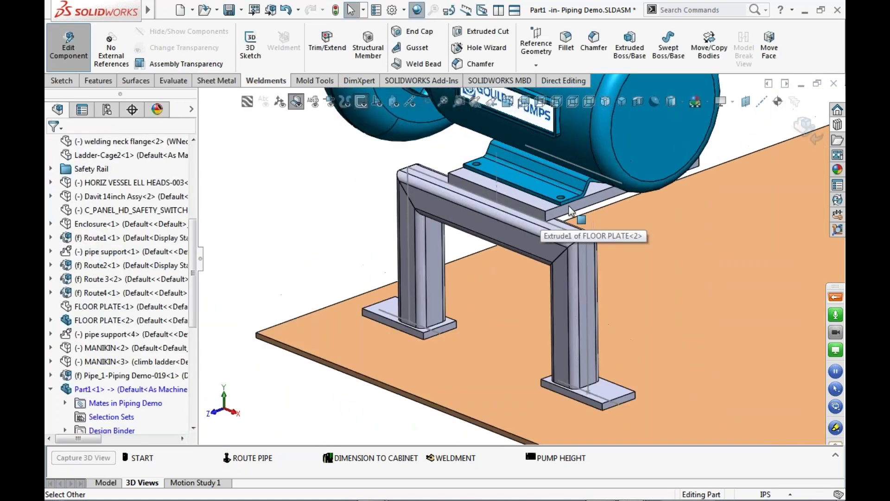
scroll(632, 237, "up", 1)
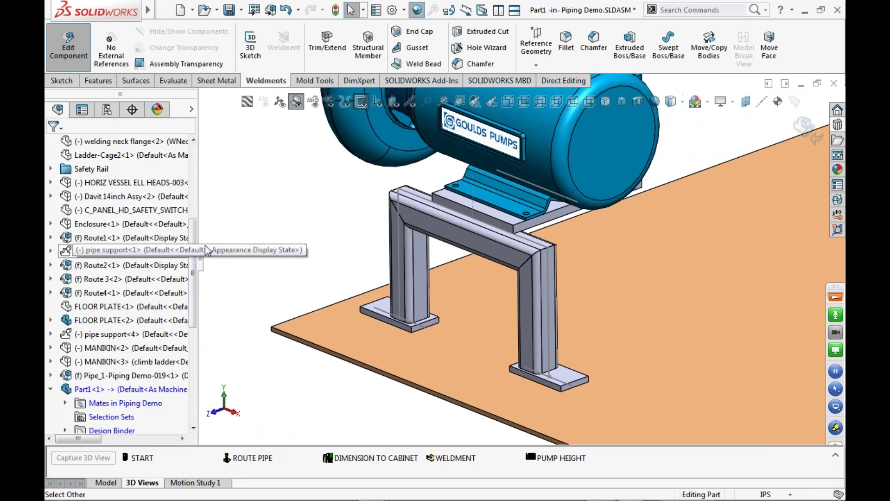
left_click_drag(193, 234, 194, 329)
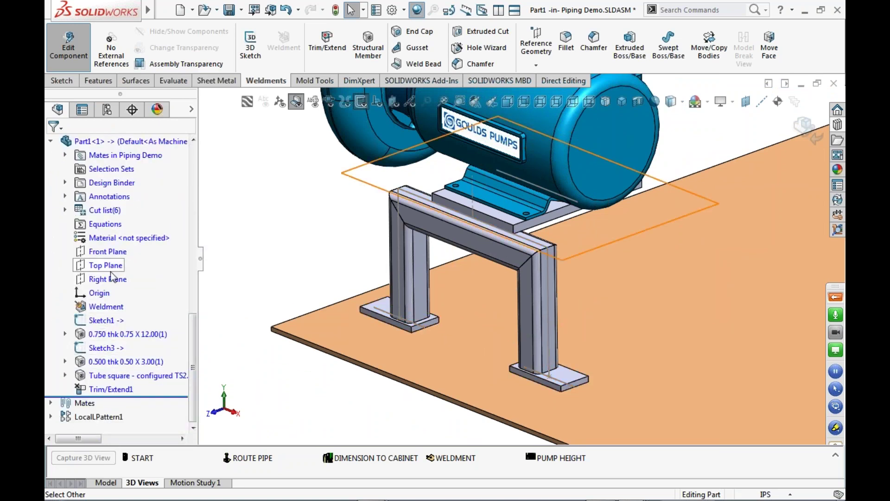
left_click(109, 252)
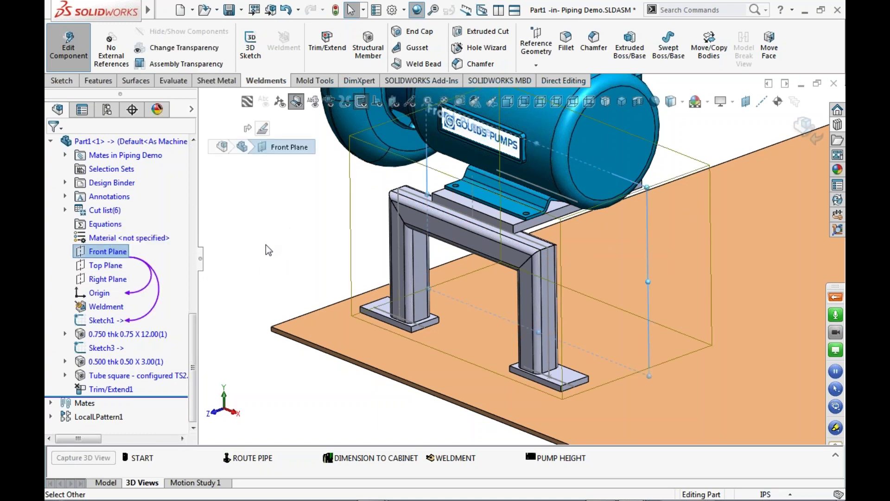
key("s")
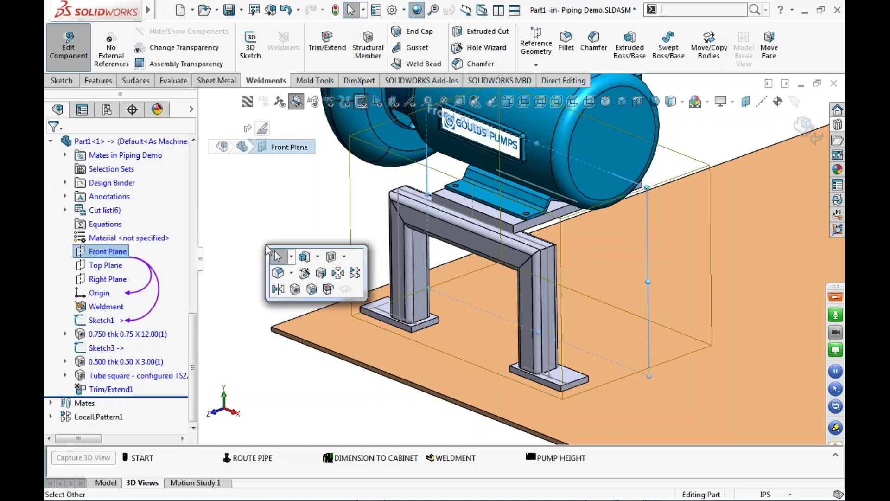
left_click(277, 293)
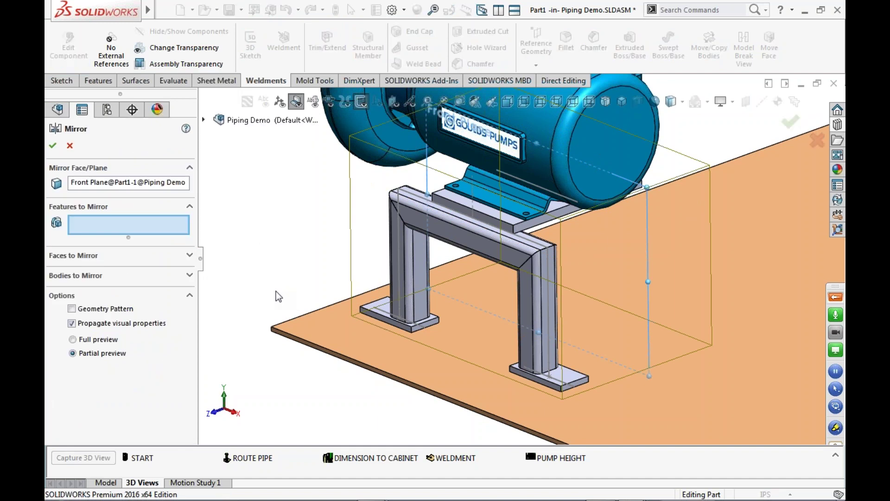
left_click(189, 275)
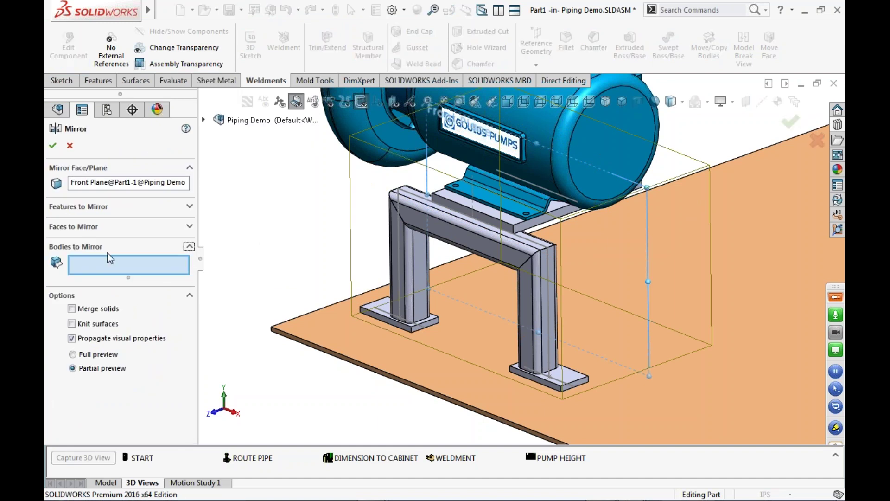
Mirror the two base plates, both tube legs and the crossbeam about the Front Plane to the pump's other side.
scroll(337, 314, "down", 5)
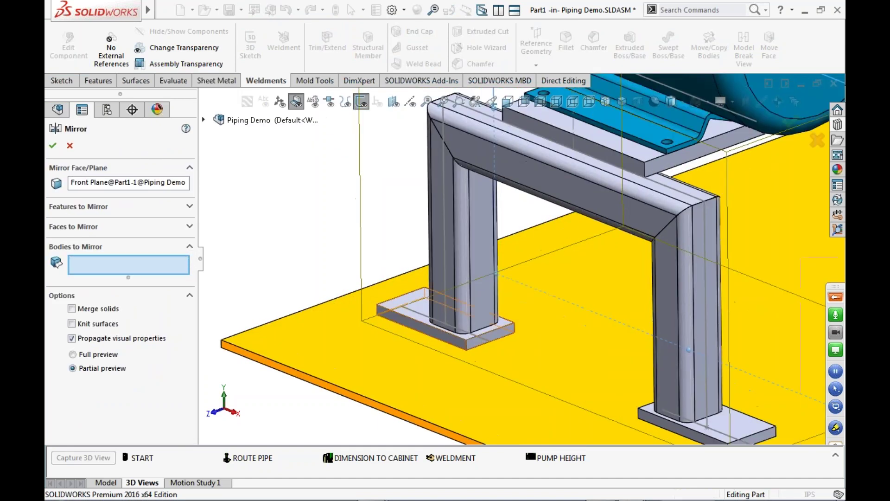
left_click(462, 268)
left_click(463, 268)
left_click(580, 186)
left_click(686, 324)
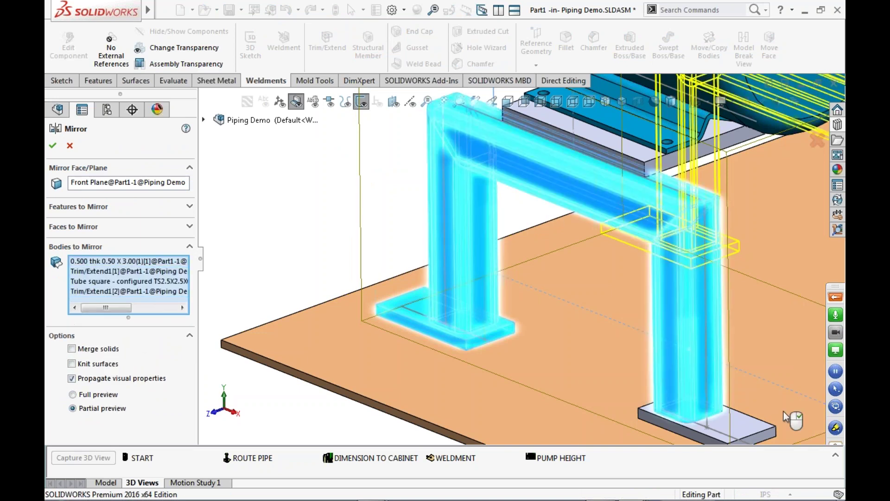
left_click(734, 424)
scroll(672, 251, "up", 4)
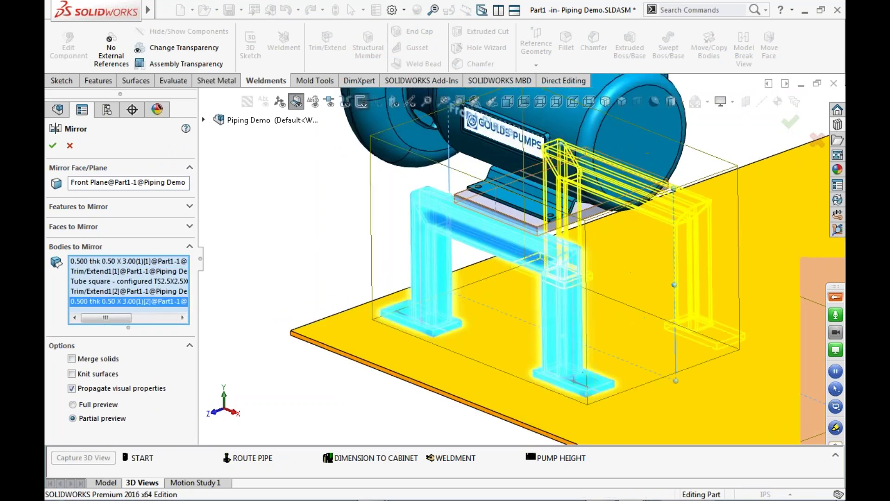
left_click(52, 147)
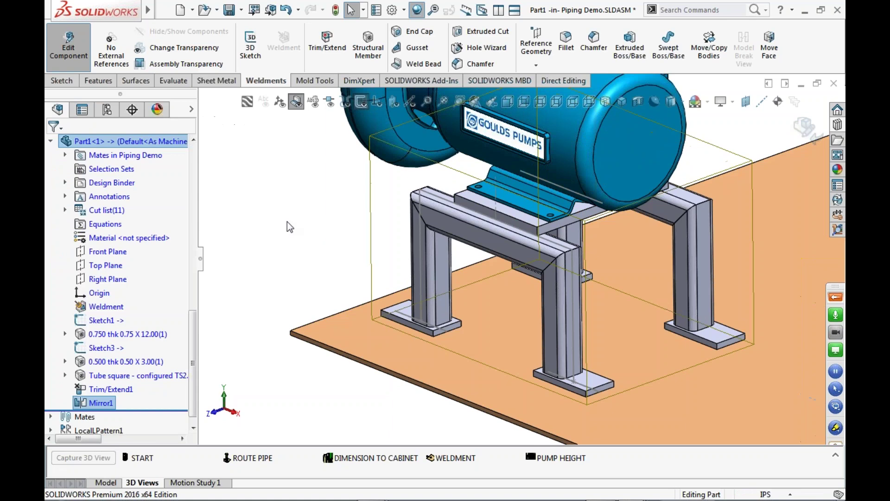
Finish editing Part1 in context, return to the assembly and collapse the part's feature list.
scroll(287, 221, "up", 3)
scroll(561, 296, "down", 5)
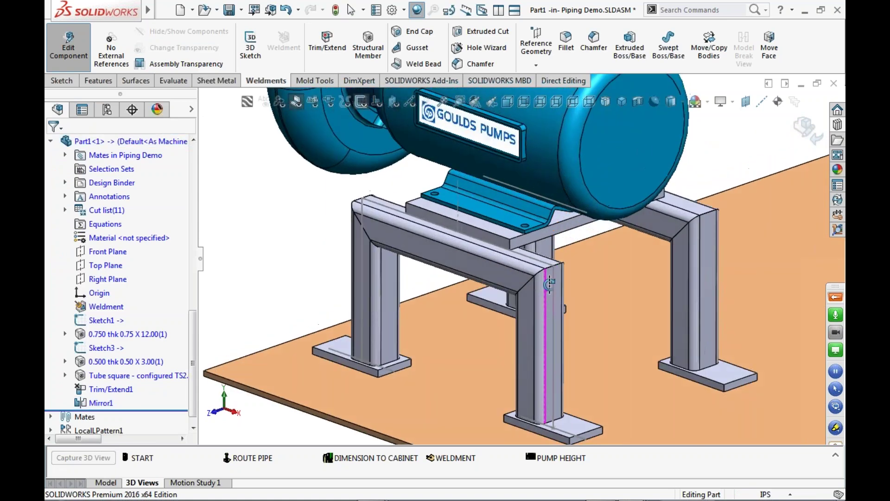
middle_click_drag(556, 271, 550, 302)
scroll(550, 303, "up", 5)
left_click(807, 127)
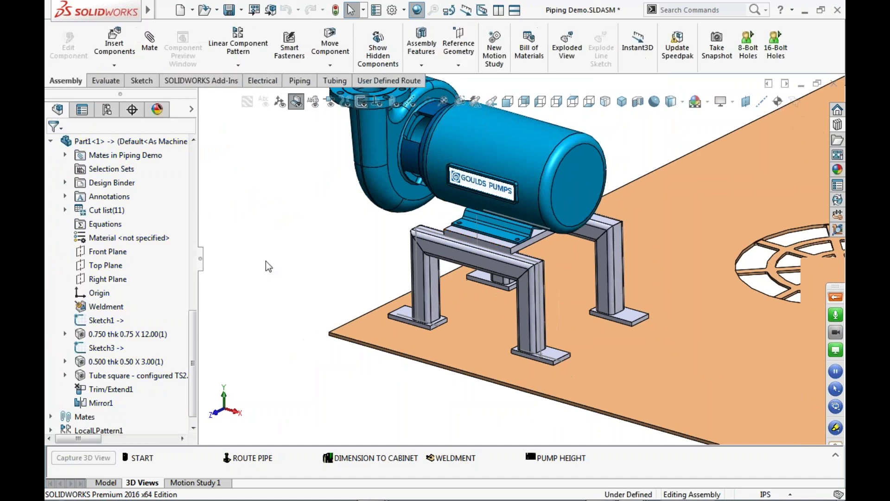
left_click(50, 142)
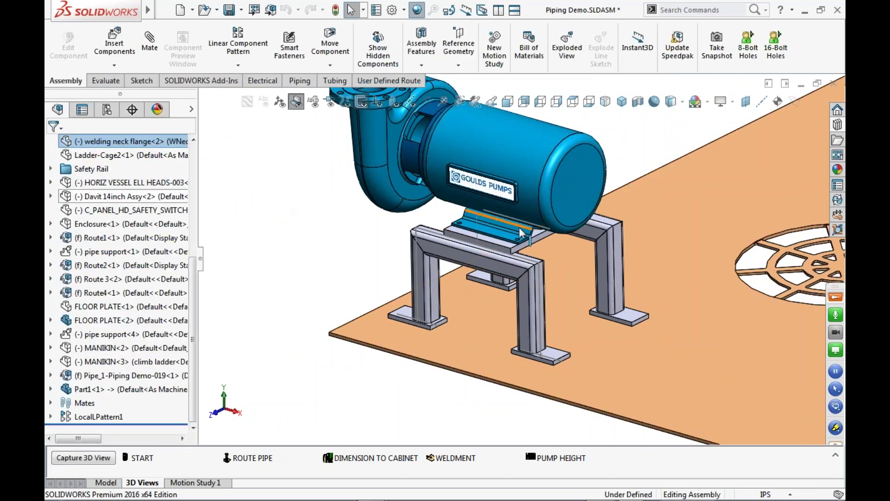
Select the GOULD PUMP component and start inserting its smart features.
scroll(494, 224, "down", 5)
scroll(493, 225, "up", 3)
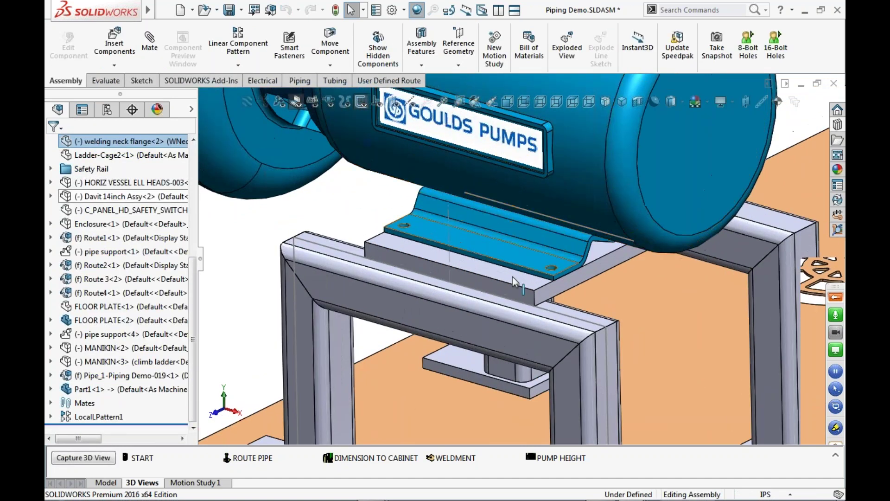
scroll(507, 294, "up", 2)
middle_click_drag(449, 319, 514, 329)
scroll(663, 159, "down", 3)
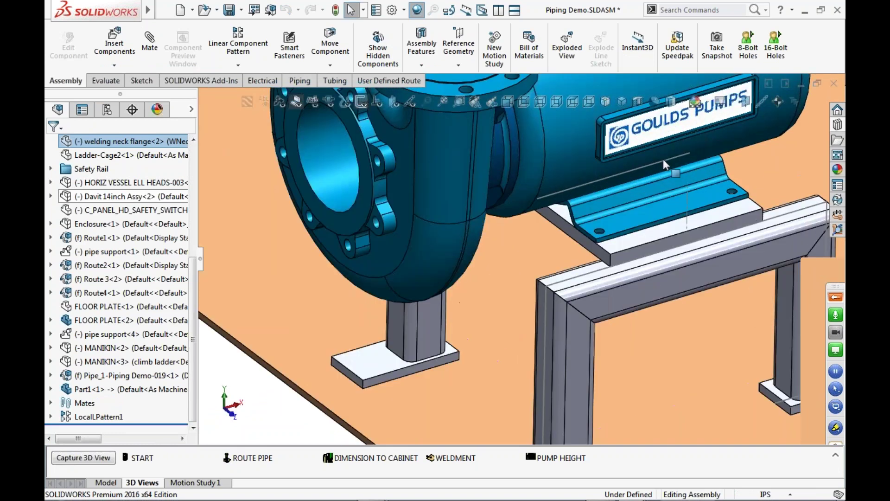
scroll(661, 162, "up", 2)
scroll(497, 160, "down", 4)
left_click(497, 157)
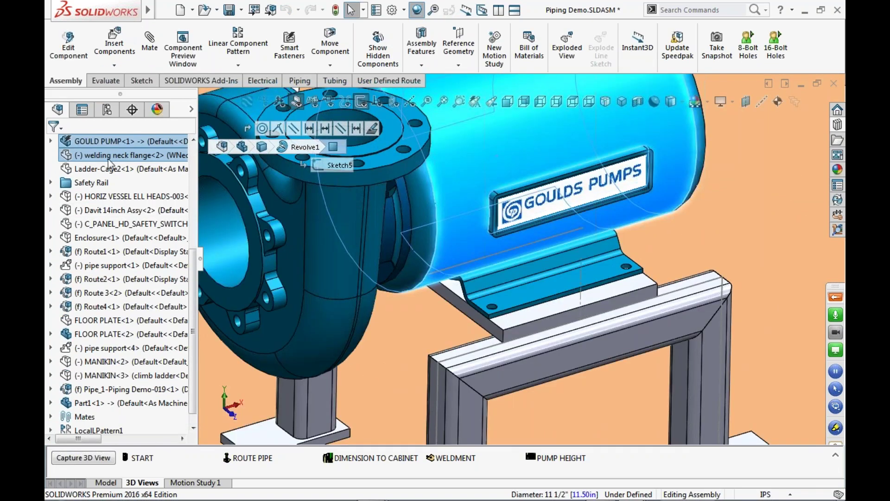
left_click(92, 142)
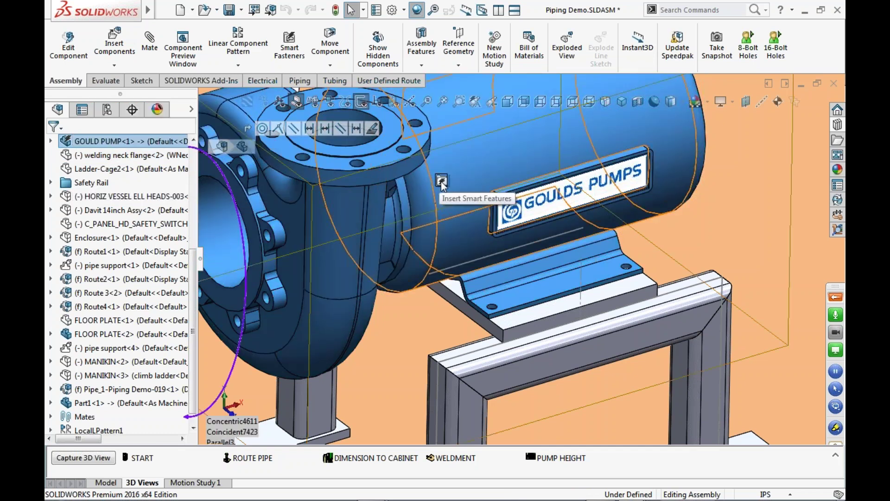
left_click(100, 141)
left_click(441, 182)
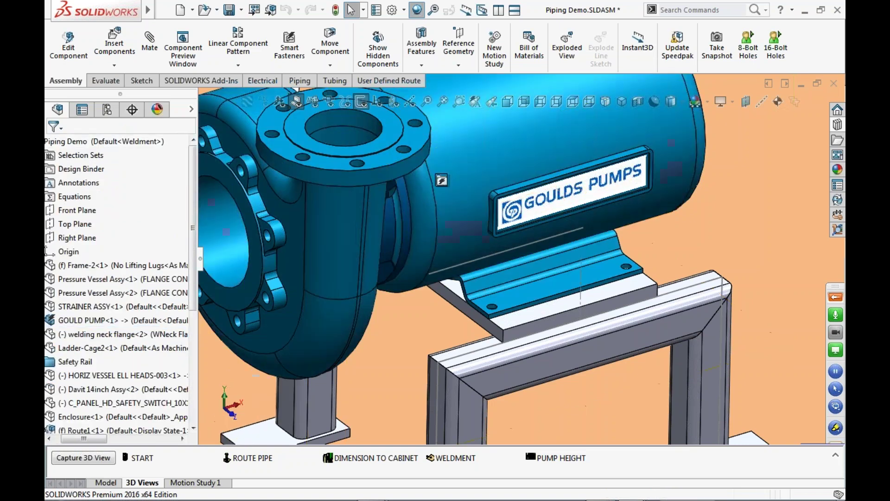
left_click(441, 181)
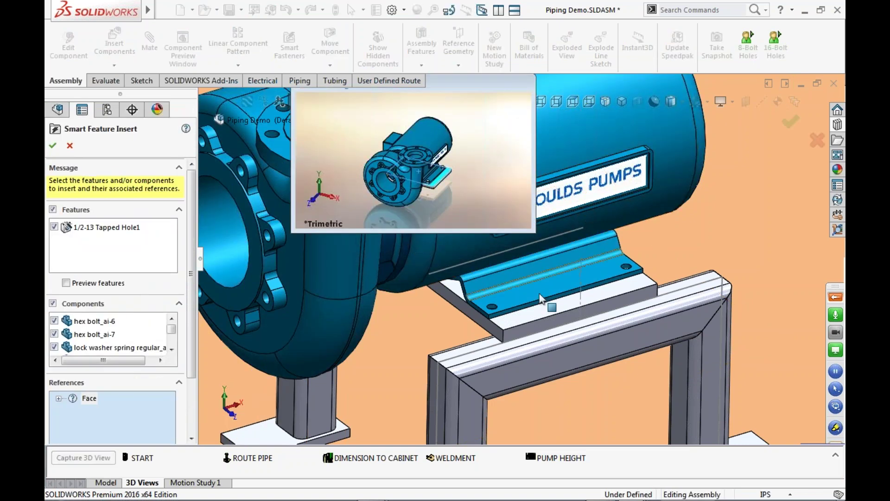
Use the mounting plate's top face as reference to insert the pump's 1/2-13 tapped holes, hex bolts and lock washers.
scroll(508, 267, "down", 2)
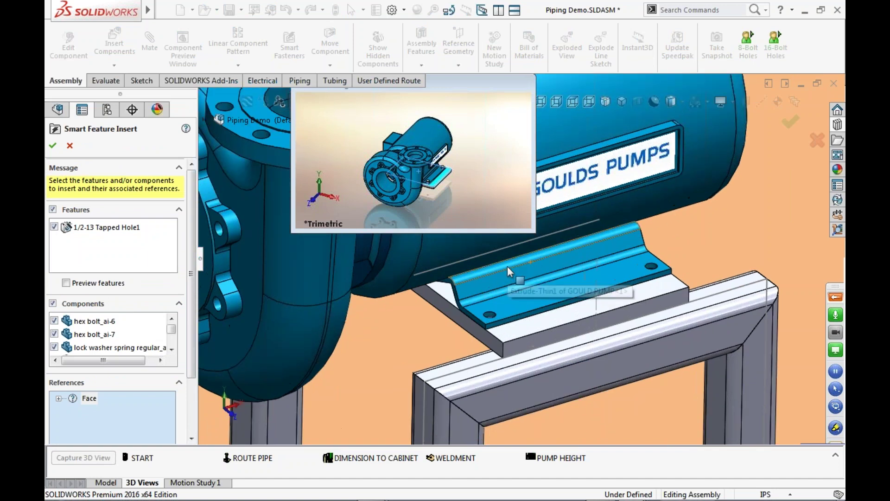
left_click(533, 340)
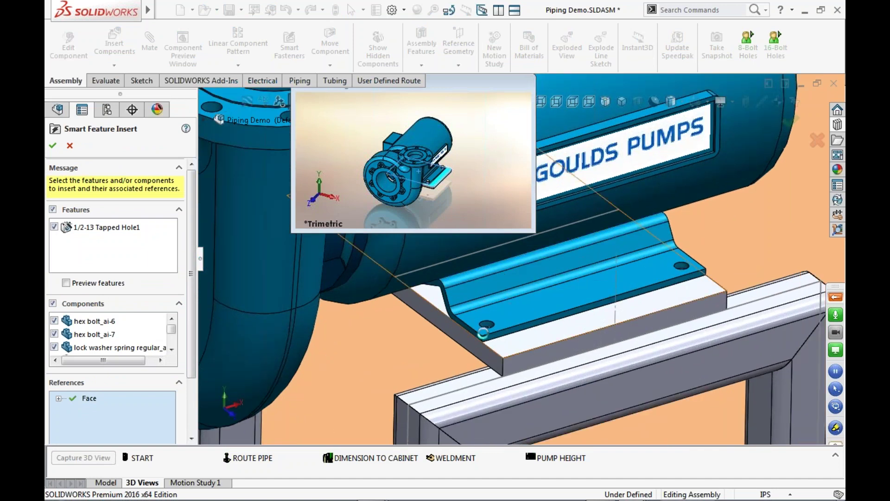
scroll(521, 250, "up", 2)
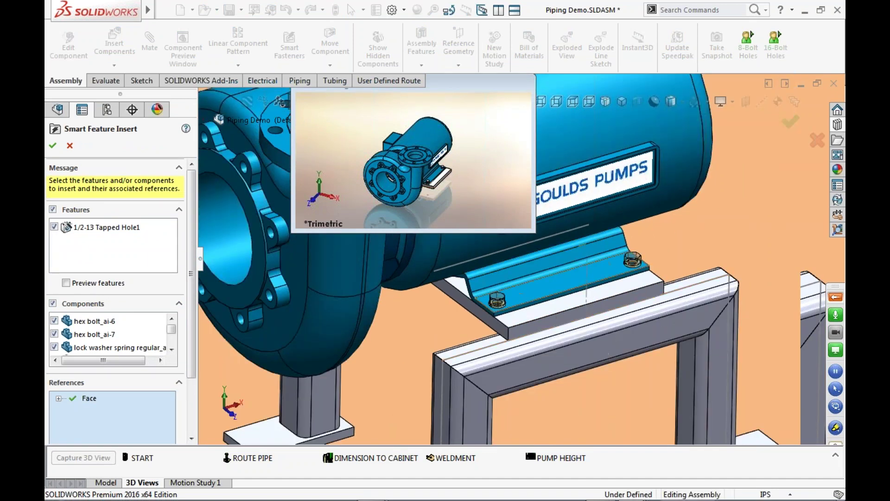
scroll(521, 313, "down", 2)
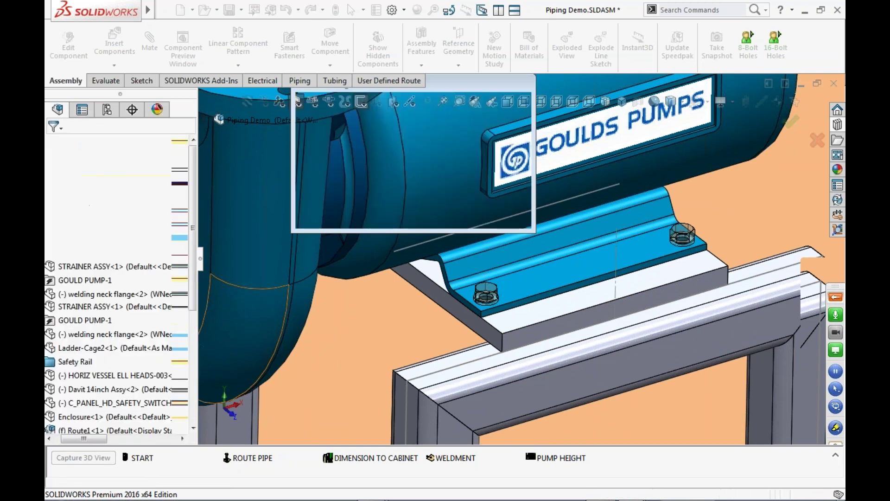
scroll(509, 316, "down", 4)
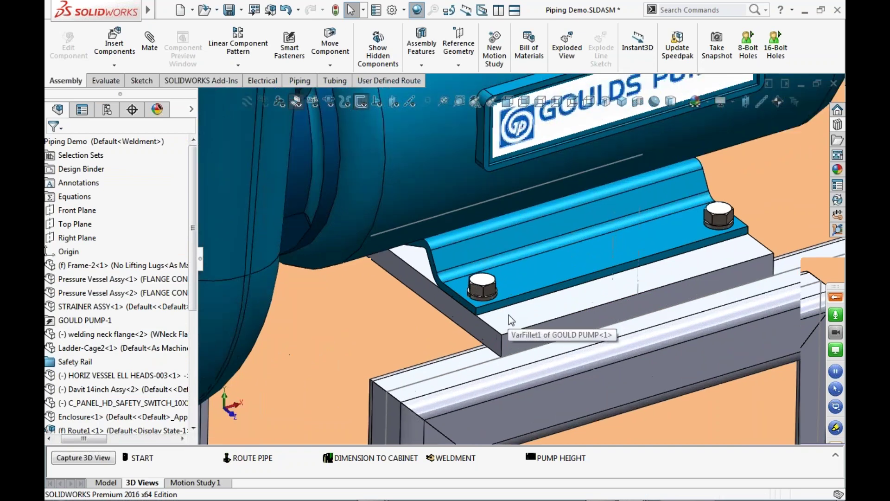
Make the support frame transparent to inspect the bolts through the mounting plate, and undo the transparency change.
left_click(496, 337)
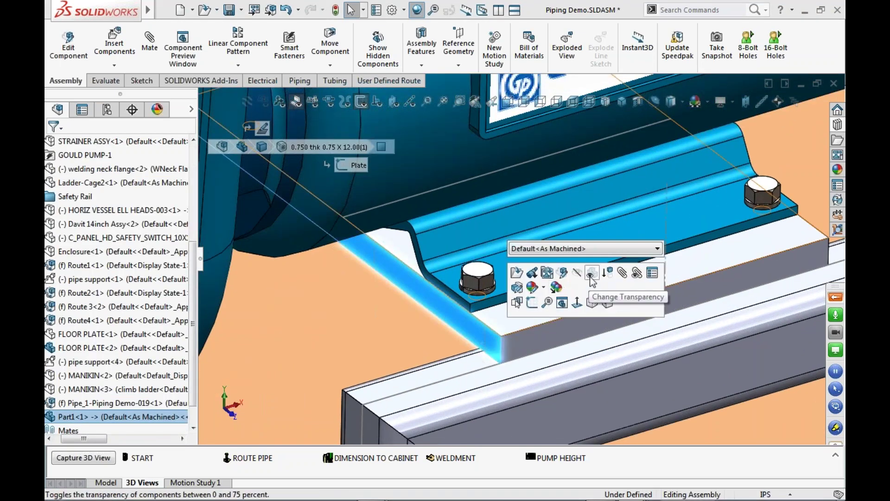
left_click(591, 273)
scroll(578, 314, "up", 2)
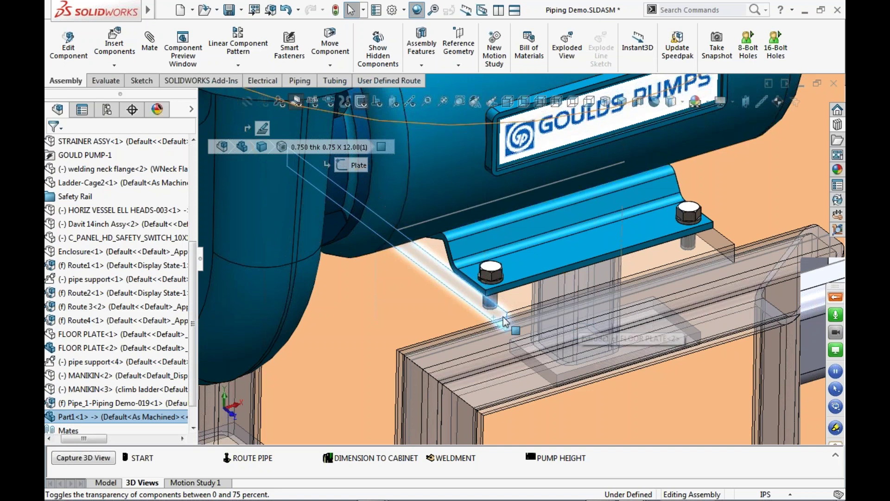
left_click(286, 10)
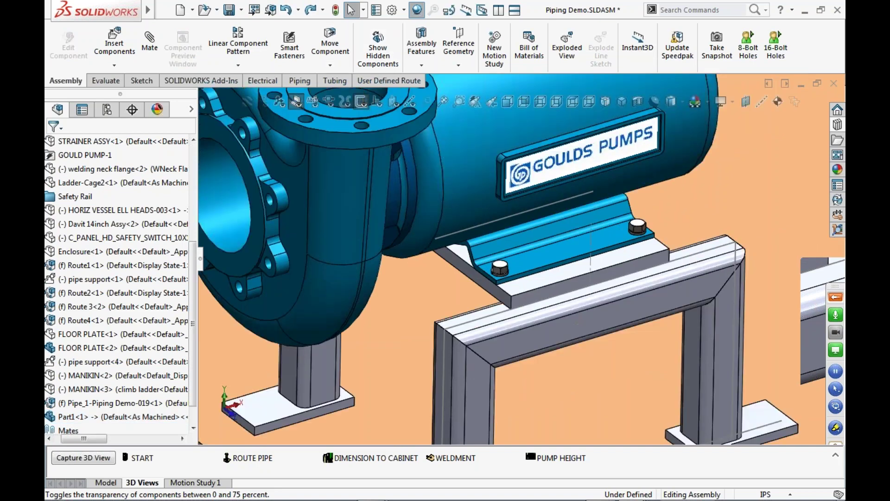
Open the support frame Part1 in its own window and assign Plain Carbon Steel as its material.
left_click_drag(75, 440, 69, 441)
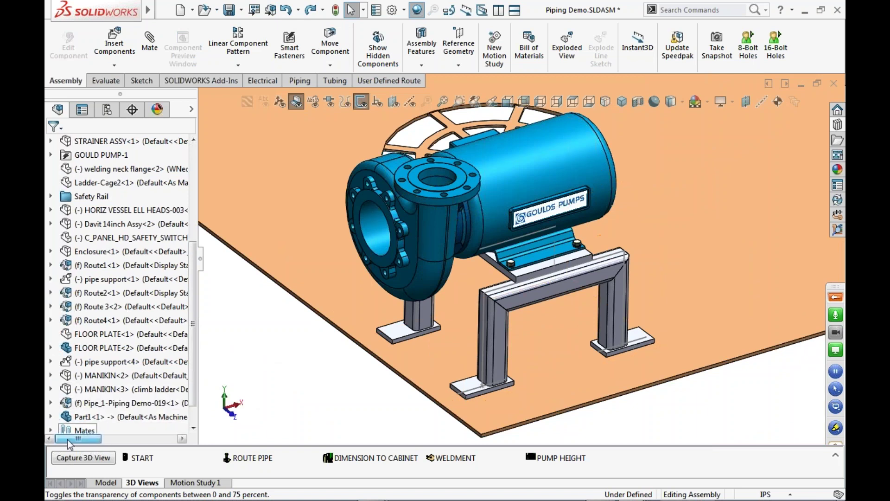
left_click(115, 416)
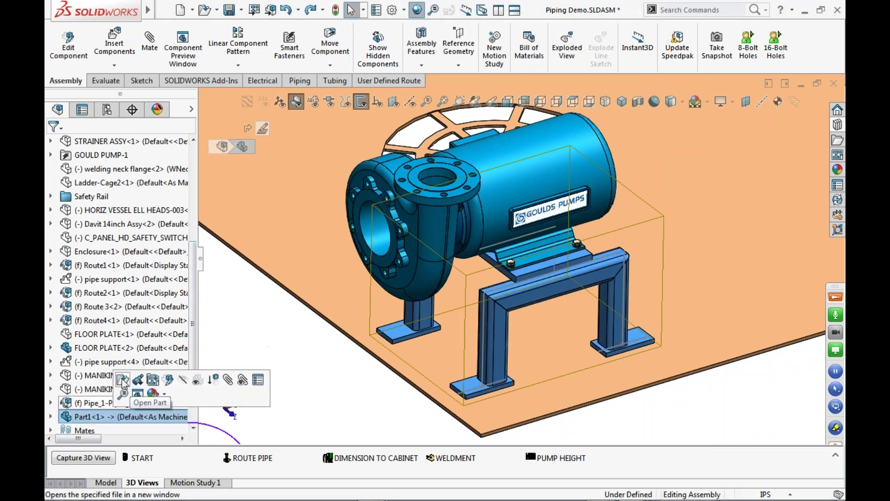
left_click(123, 381)
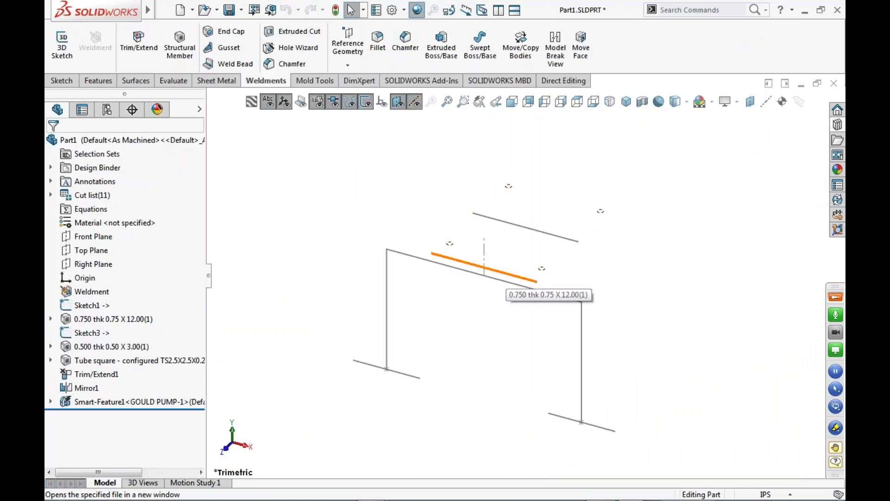
middle_click_drag(490, 356, 485, 330)
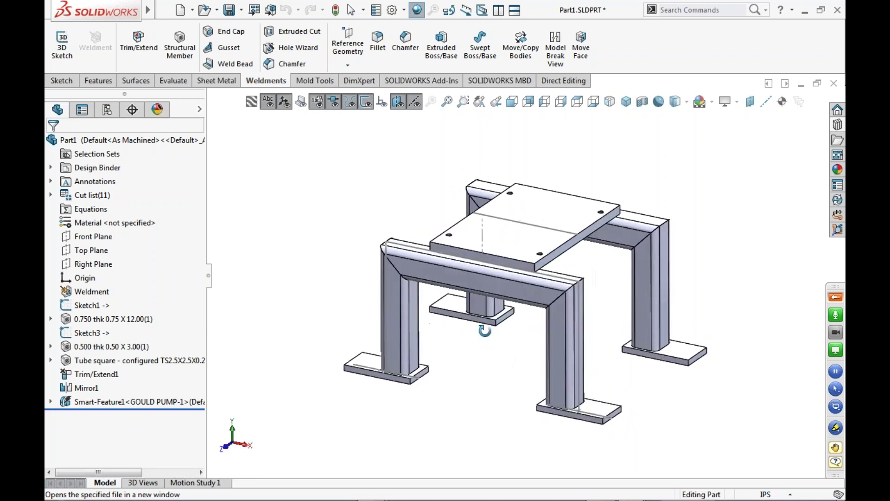
right_click(145, 223)
left_click(320, 298)
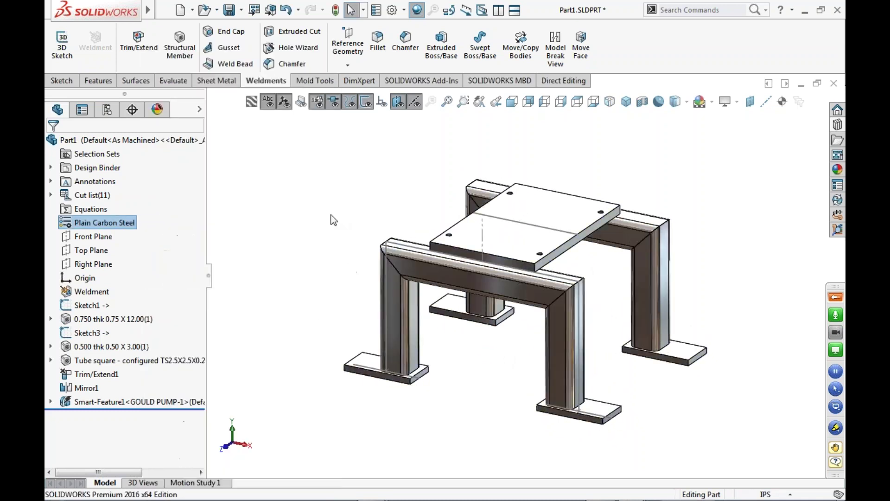
Start a 3D sketch and draw a diagonal line about 9.3 in long from one leg's vertical edge.
middle_click_drag(417, 320, 447, 364)
scroll(491, 285, "down", 3)
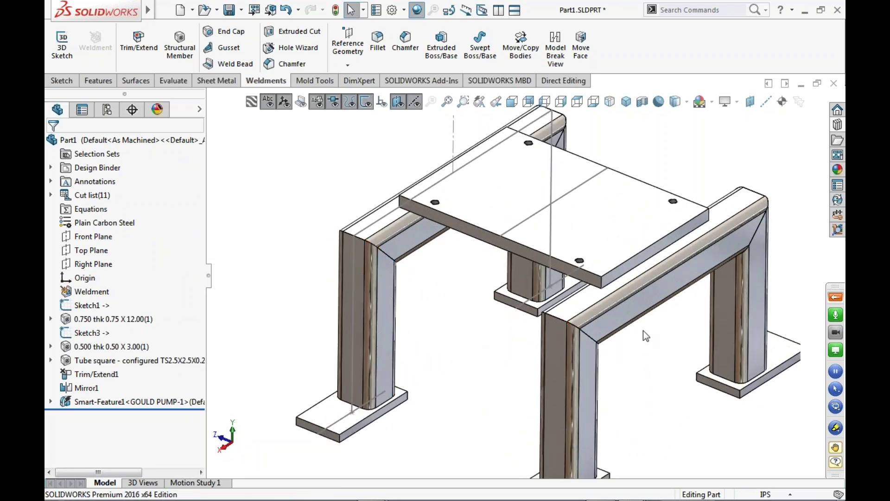
scroll(628, 327, "up", 2)
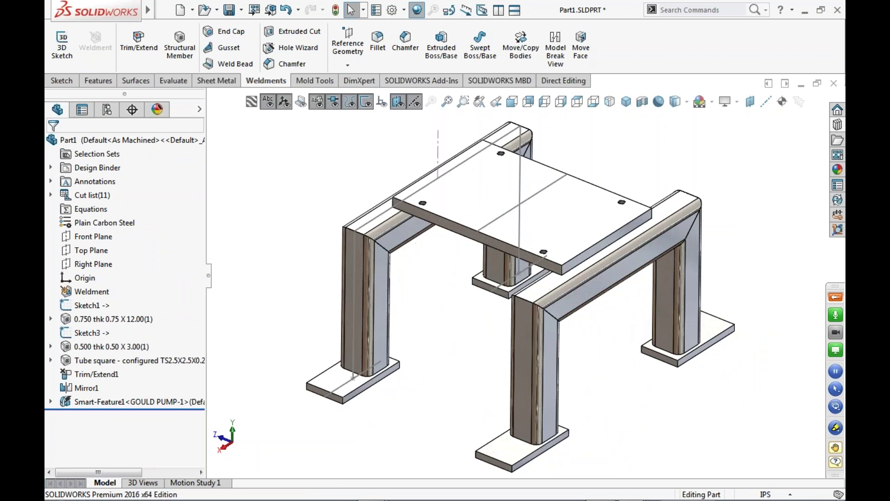
left_click(55, 52)
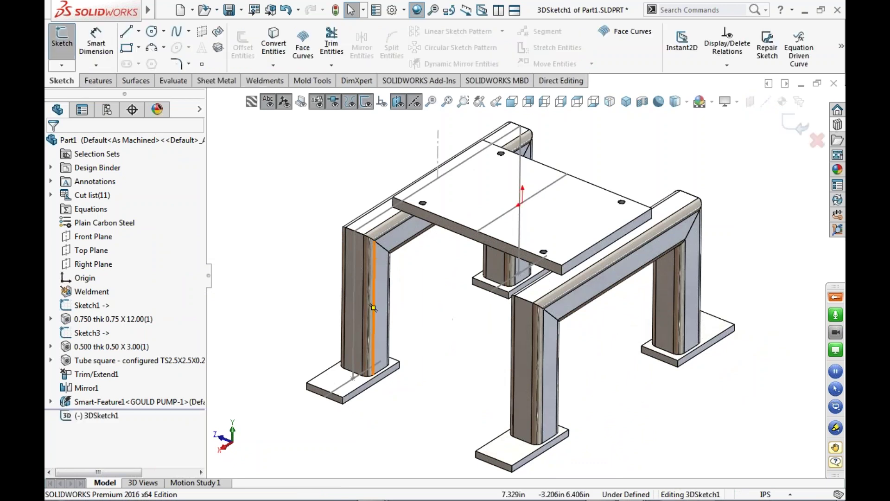
scroll(373, 307, "down", 2)
left_click(127, 33)
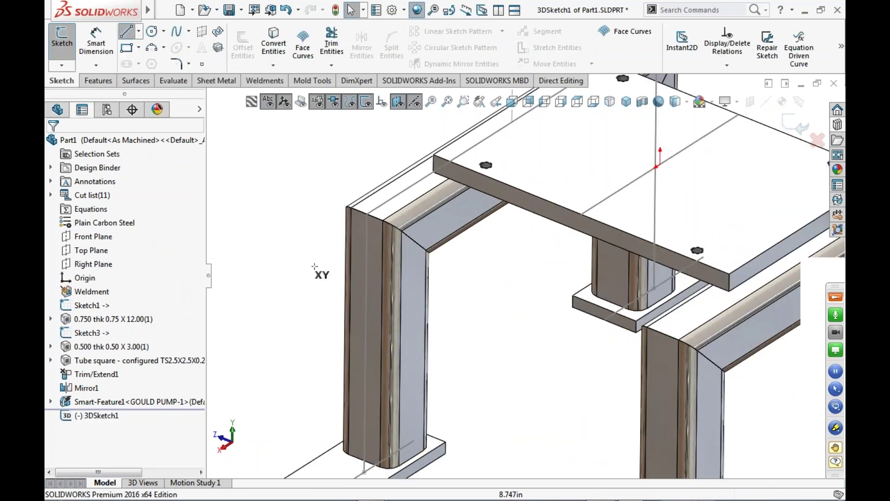
left_click(402, 270)
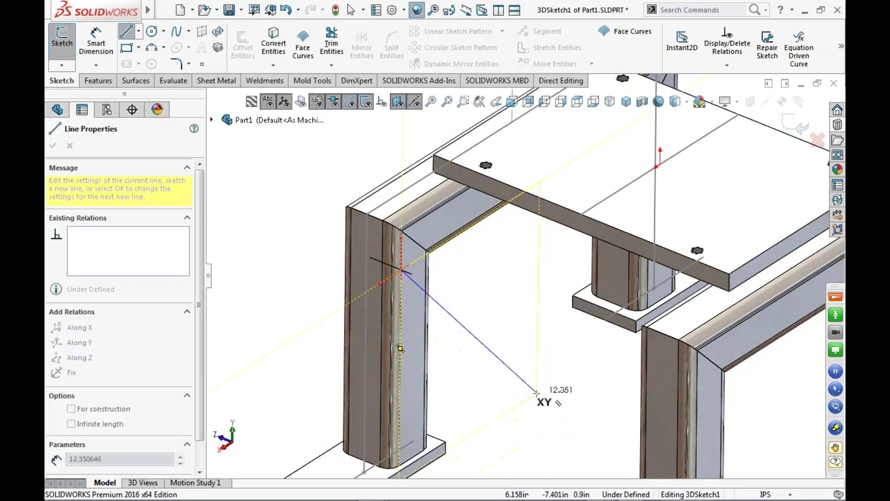
left_click(570, 446)
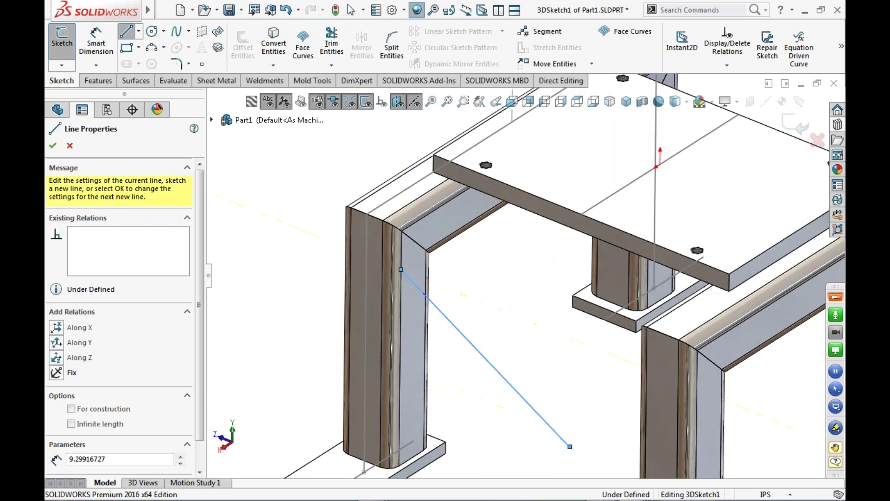
key("Escape")
Attach the diagonal line's free endpoint to the vertical edge of the opposite frame's leg, near its base plate.
scroll(616, 409, "up", 3)
middle_click_drag(616, 409, 656, 404)
scroll(691, 364, "down", 6)
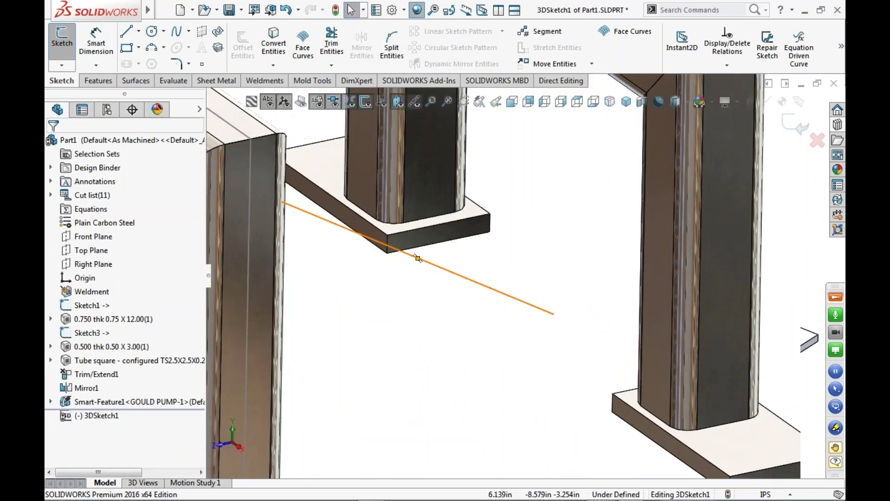
left_click_drag(554, 315, 671, 373)
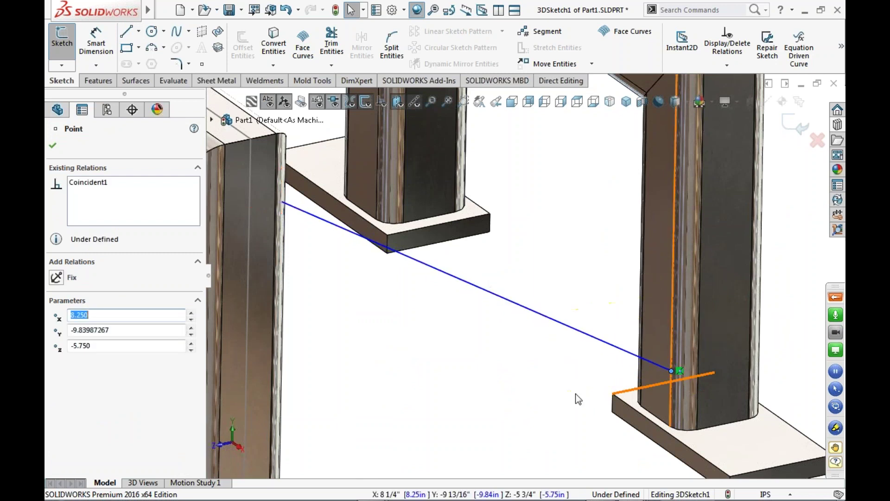
Dimension the diagonal line's lower endpoint 2 in above the top face of the leg's base plate.
left_click(519, 377)
key("s")
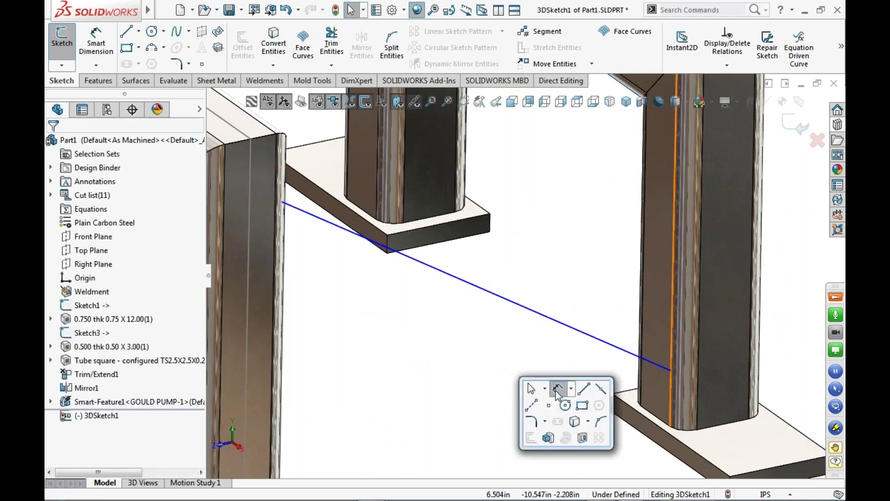
left_click(558, 390)
left_click(671, 370)
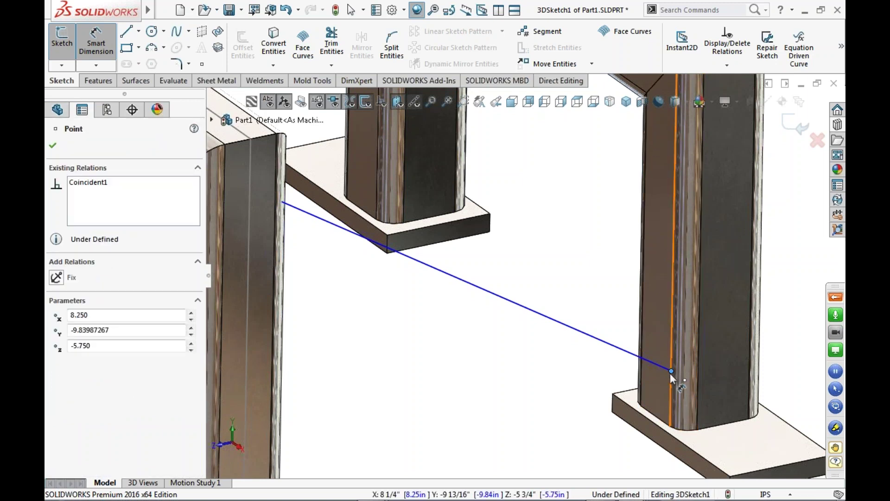
left_click(732, 446)
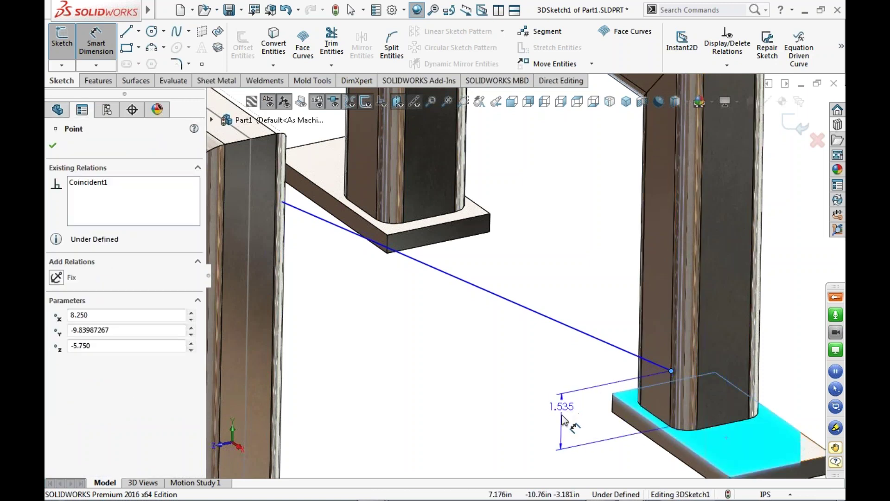
left_click(563, 413)
type("2")
key("Return")
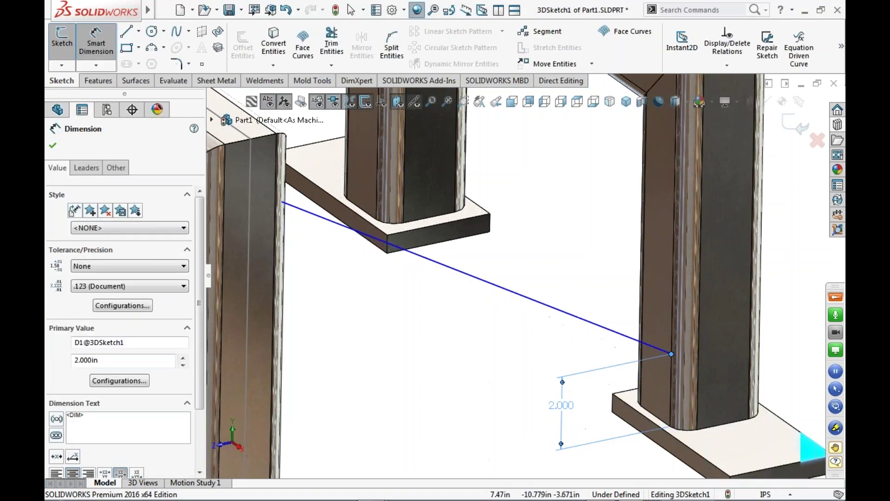
Dimension the diagonal line's upper endpoint 2 in below the top face of the frame's tube and exit the 3D sketch.
scroll(528, 361, "up", 5)
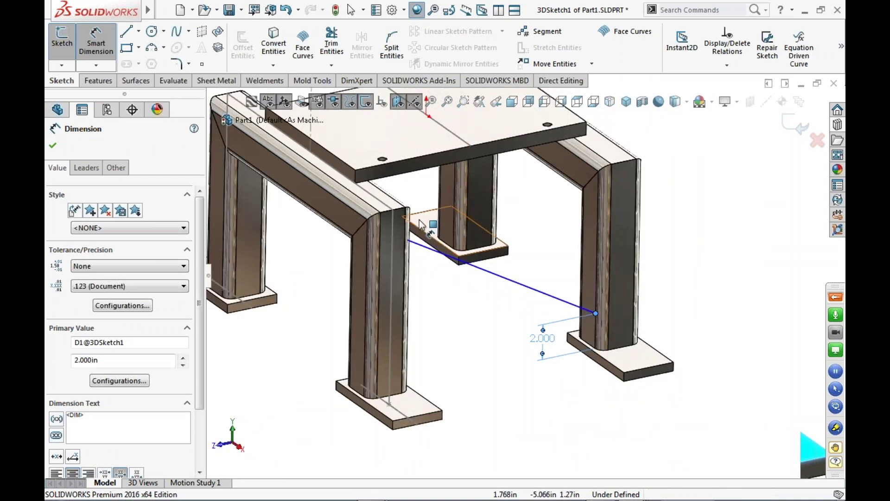
scroll(419, 224, "down", 5)
scroll(419, 225, "down", 2)
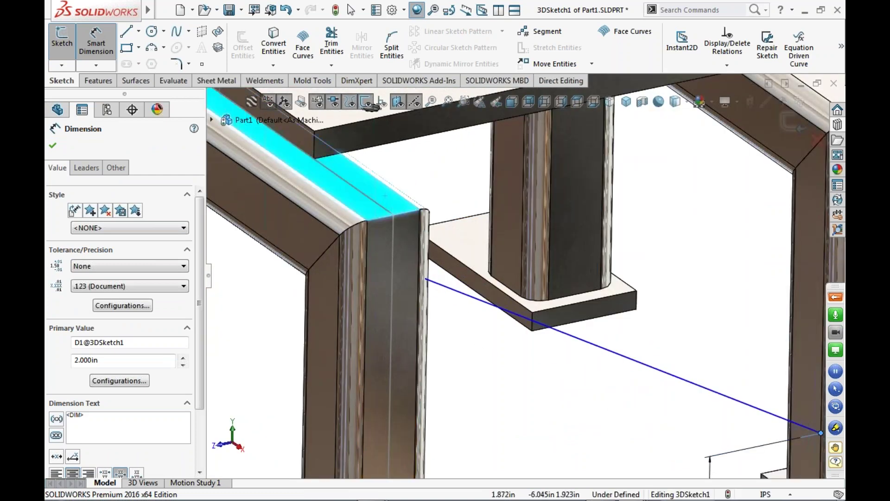
left_click(425, 279)
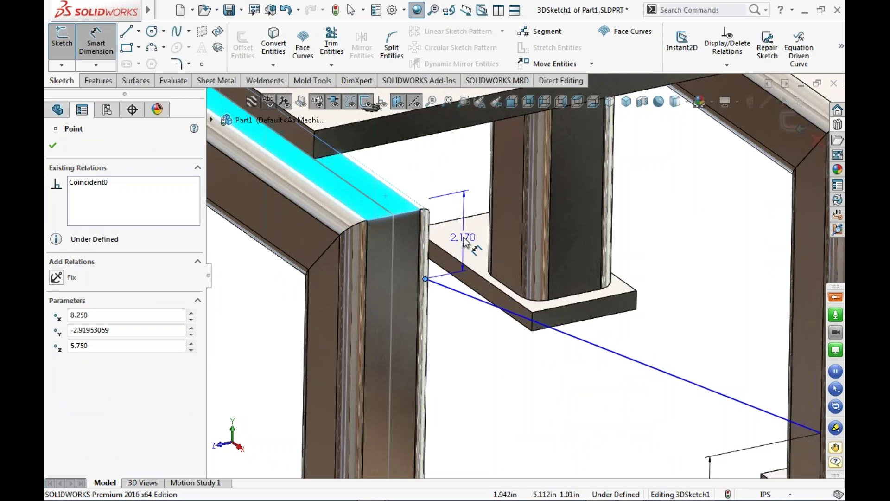
left_click(466, 242)
type("2")
key("Return")
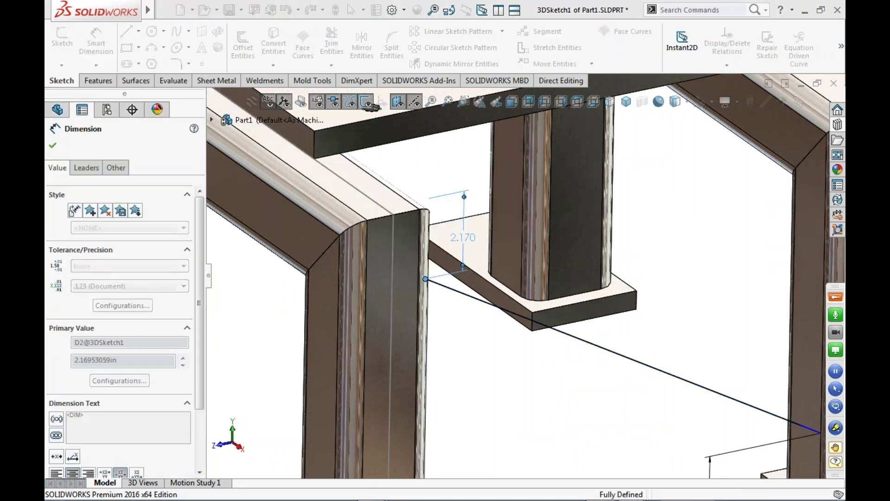
left_click(549, 364)
scroll(550, 363, "up", 5)
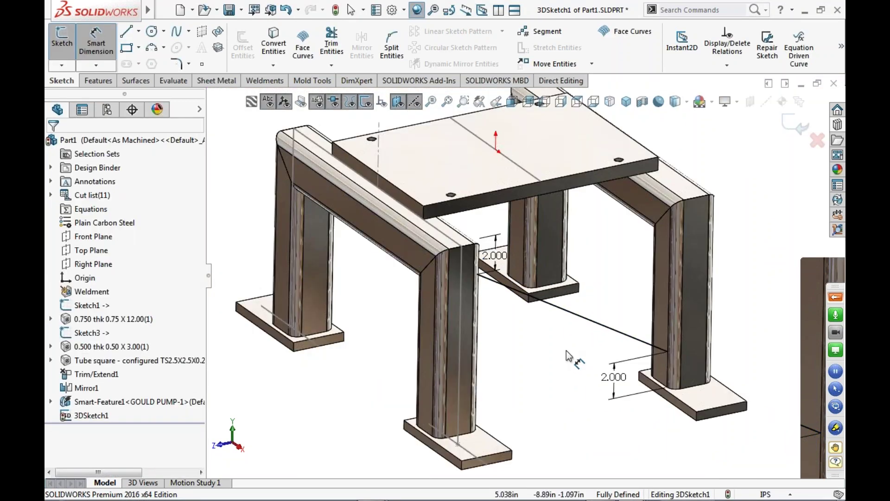
left_click(800, 125)
Set up an ANSI Inch structural member with the L Angle - Configured profile, size L1x1x0.125, along the diagonal sketch line.
mouse_move(761, 368)
middle_mouse_down()
mouse_move(781, 364)
mouse_move(669, 374)
mouse_move(665, 429)
mouse_move(689, 394)
mouse_move(662, 410)
middle_mouse_up()
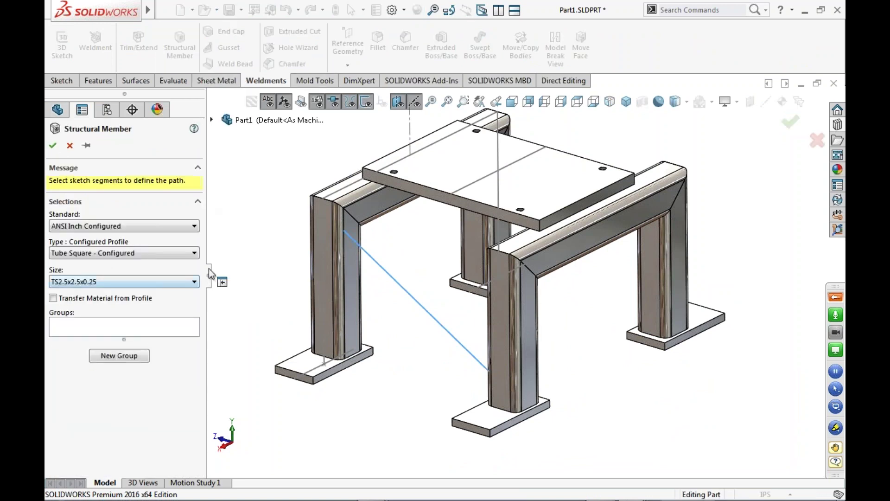
left_click(195, 253)
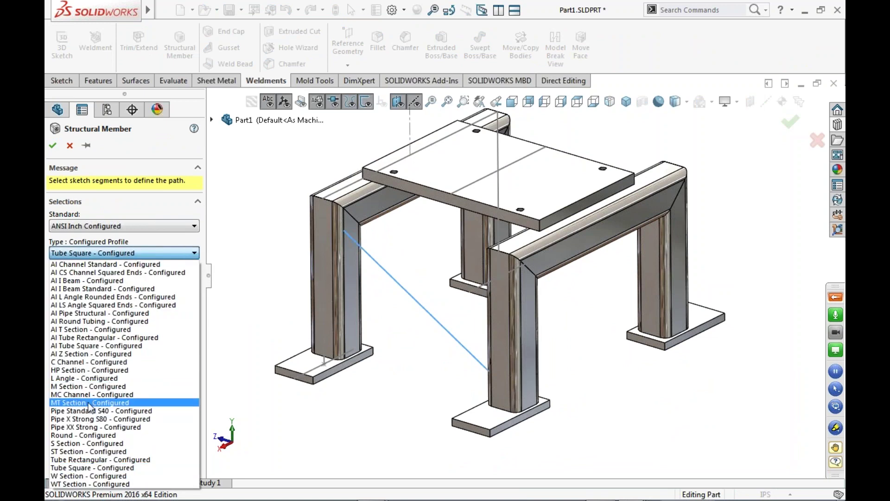
left_click(88, 378)
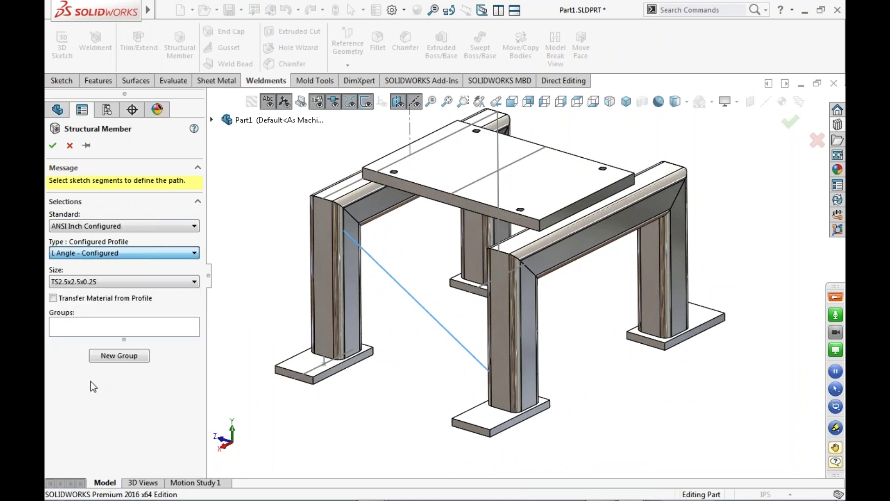
left_click(194, 281)
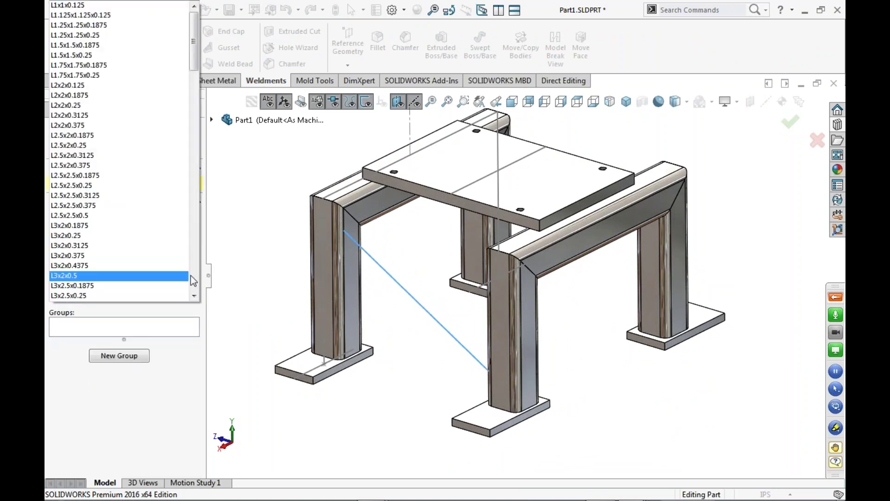
left_click(71, 6)
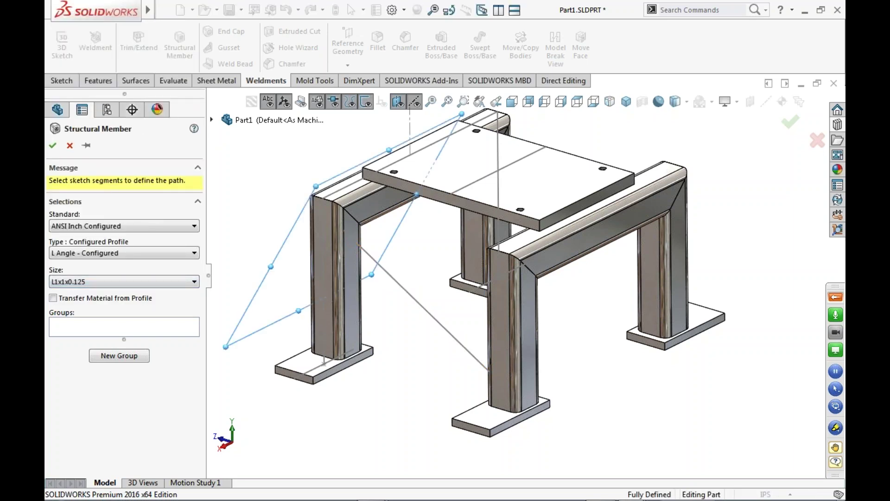
left_click(379, 265)
scroll(372, 265, "down", 3)
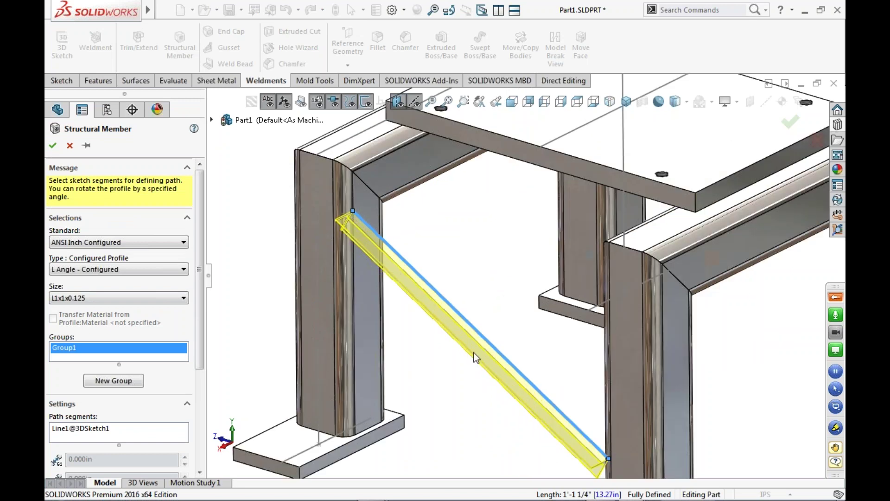
Rotate the L angle profile to 90 degrees and create the diagonal brace.
scroll(473, 357, "up", 2)
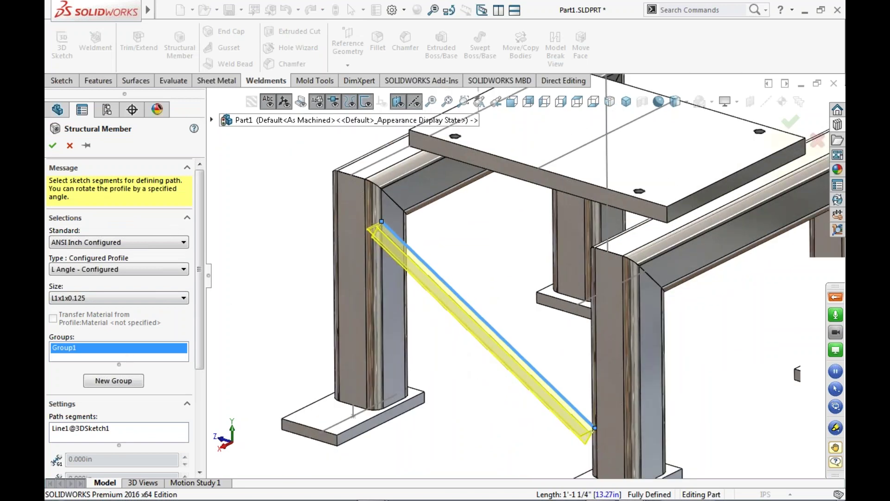
scroll(110, 443, "down", 5)
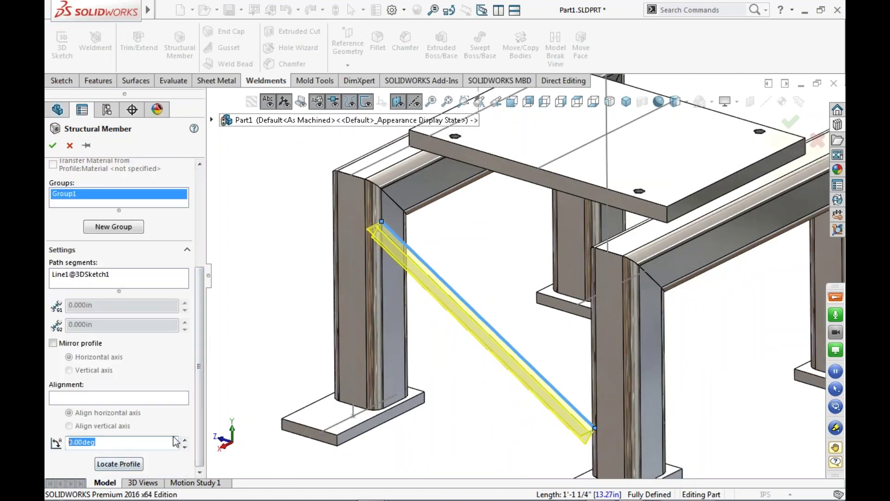
key("Return")
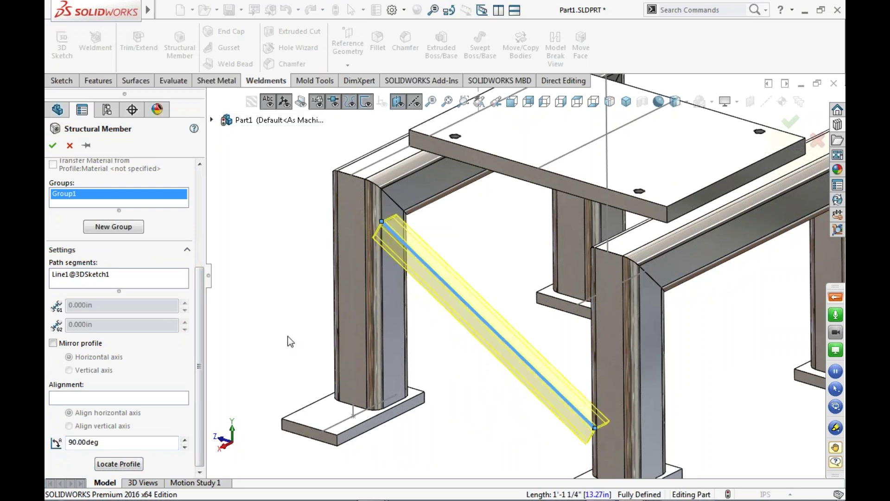
scroll(451, 306, "up", 3)
left_click(53, 147)
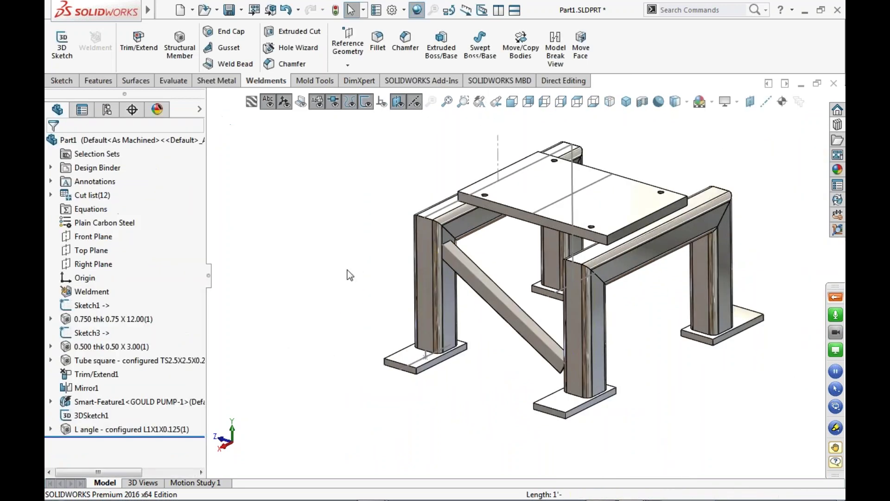
Trim/extend both ends of the L angle brace to the facing side faces of the two legs, with extension allowed.
scroll(514, 304, "down", 5)
scroll(508, 307, "up", 2)
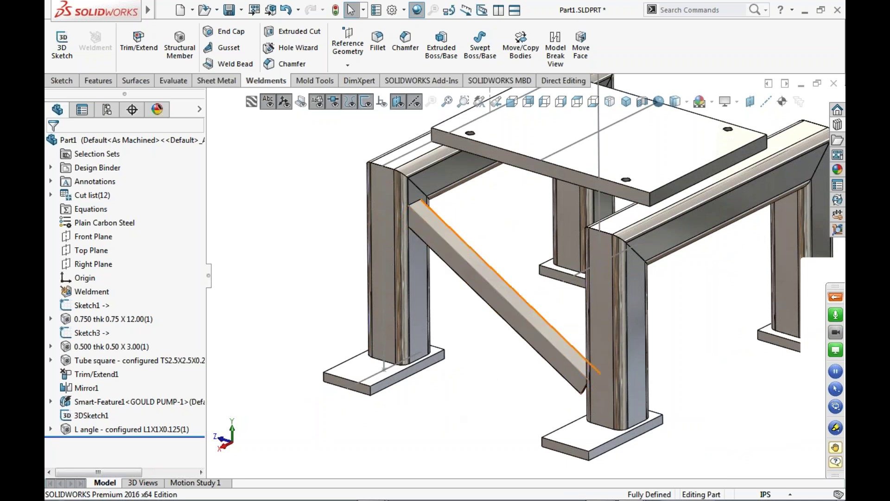
scroll(533, 308, "down", 2)
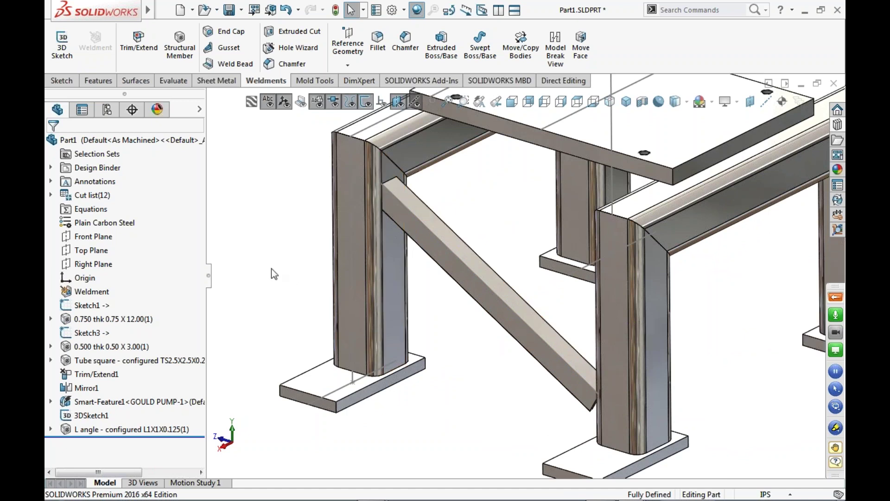
key("s")
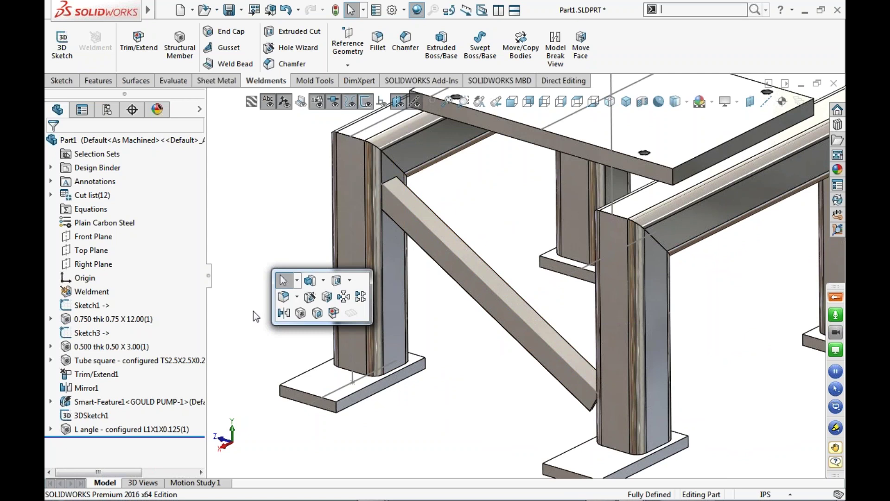
left_click(332, 316)
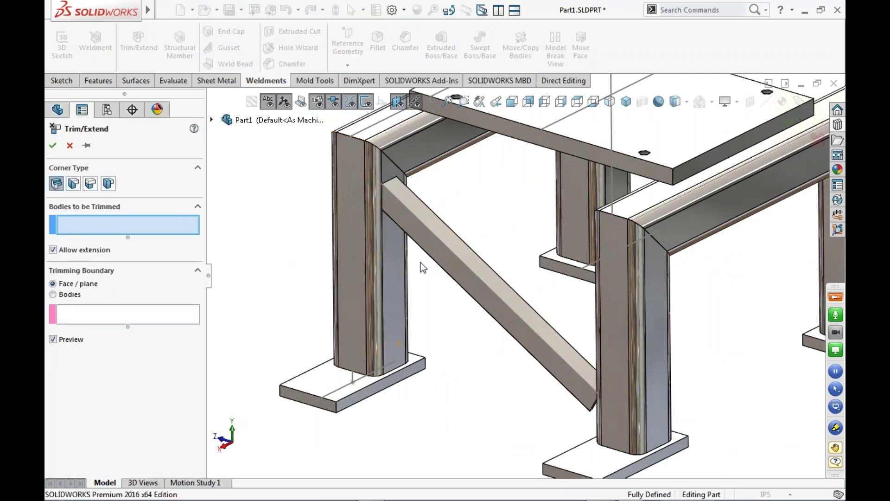
left_click(443, 248)
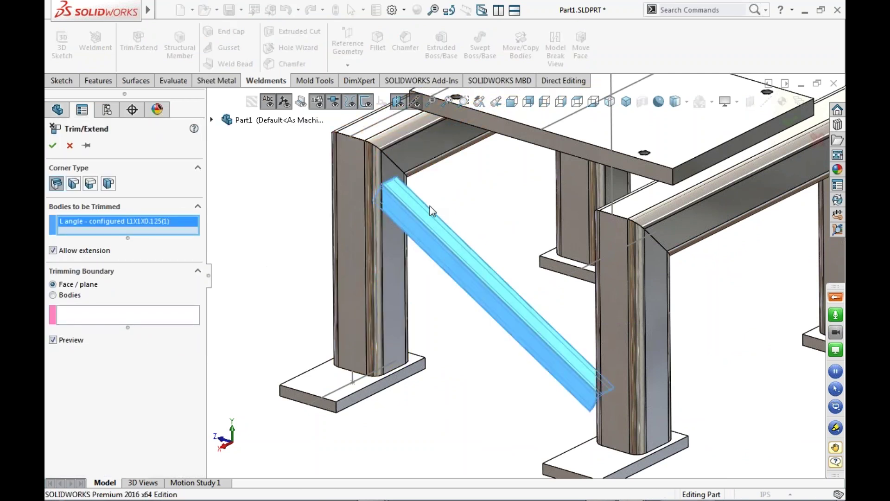
scroll(380, 176, "down", 3)
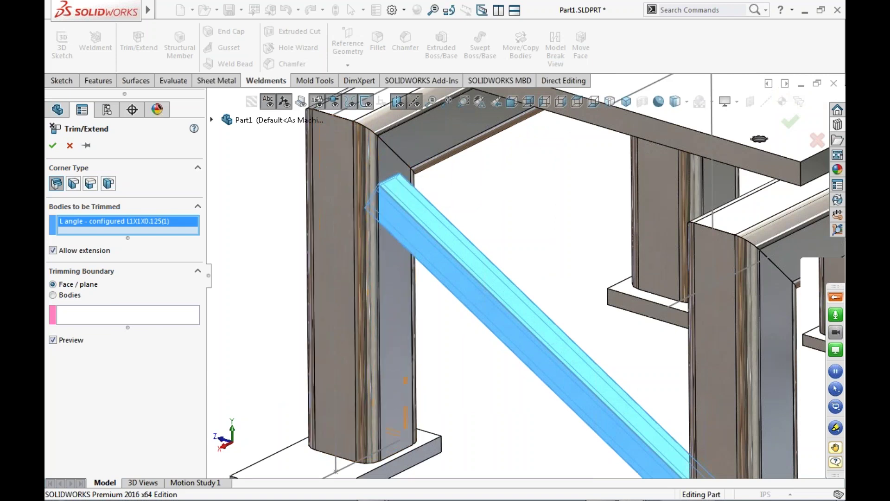
scroll(537, 338, "up", 5)
middle_click_drag(536, 338, 562, 362)
scroll(640, 320, "down", 5)
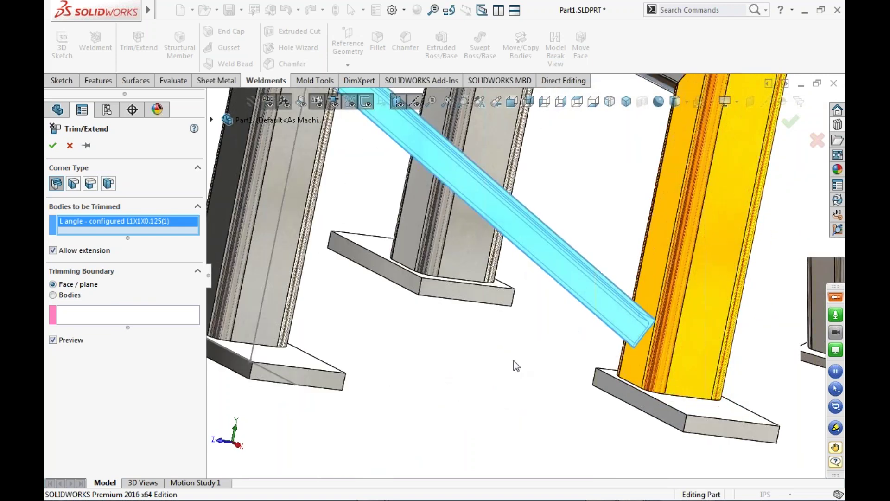
scroll(510, 357, "up", 3)
left_click(54, 252)
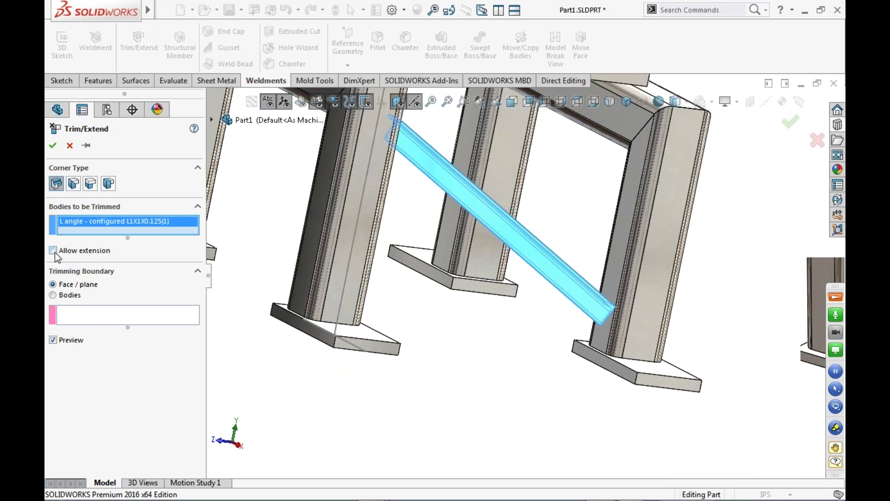
left_click(112, 314)
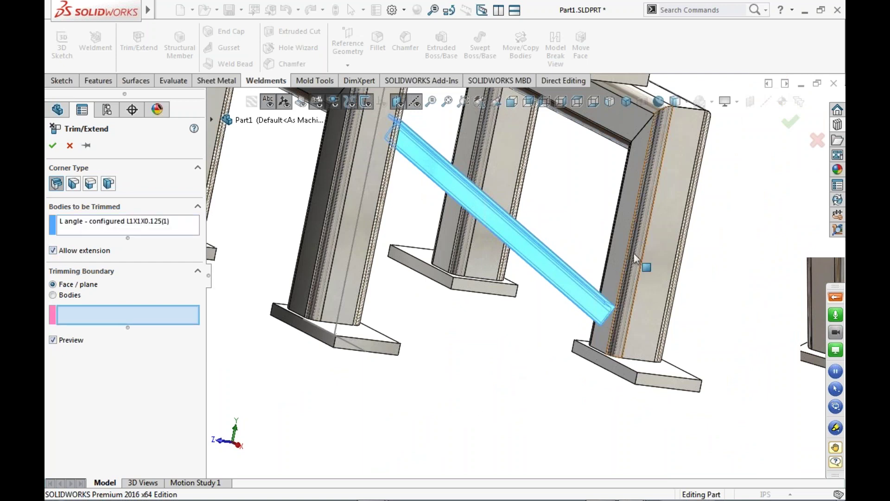
left_click(616, 259)
middle_click_drag(562, 379, 504, 363)
scroll(349, 228, "down", 4)
left_click(404, 248)
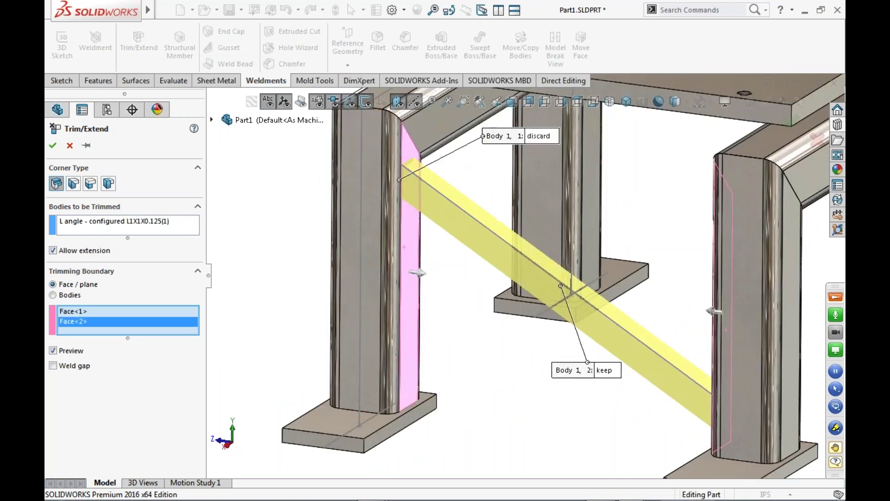
key("Return")
scroll(732, 175, "up", 5)
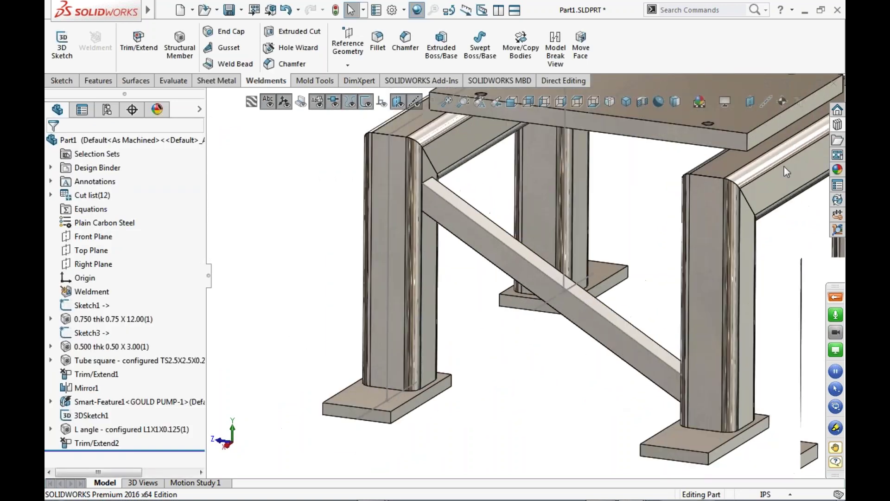
Create a reference axis at the intersection of the Front Plane and Right Plane.
middle_click_drag(732, 176, 585, 246)
scroll(607, 243, "down", 3)
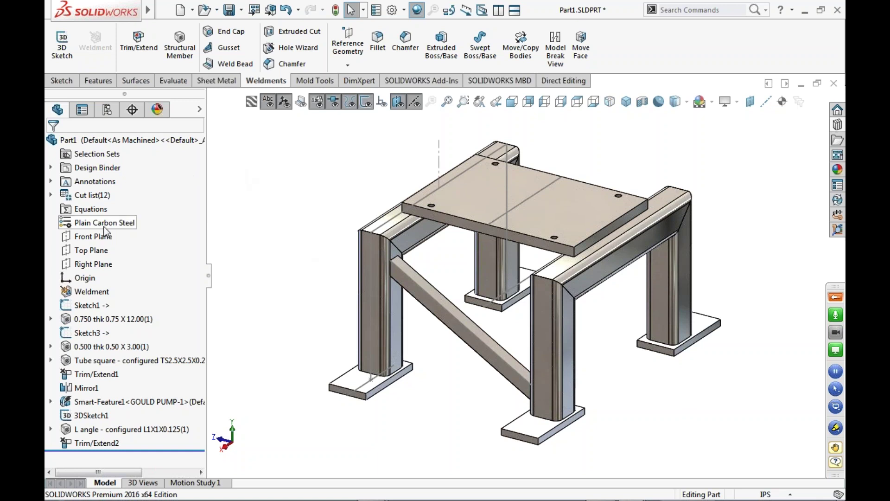
left_click(95, 236)
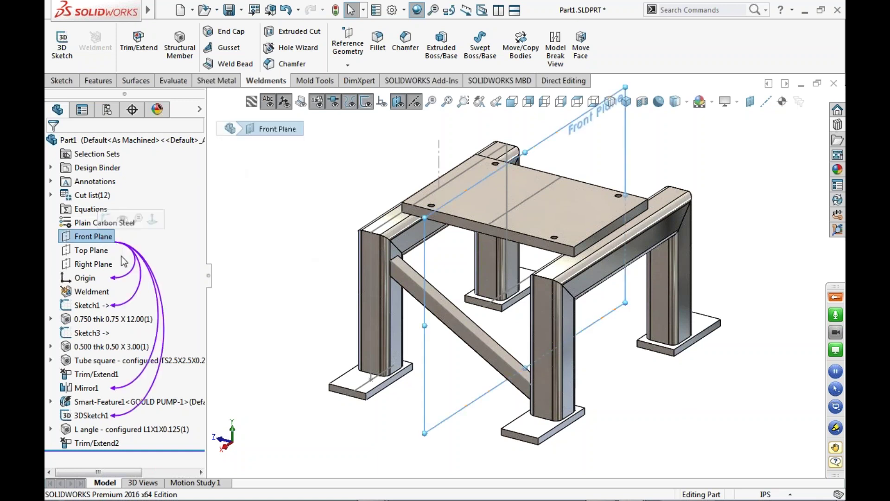
left_click(95, 264, "ctrl")
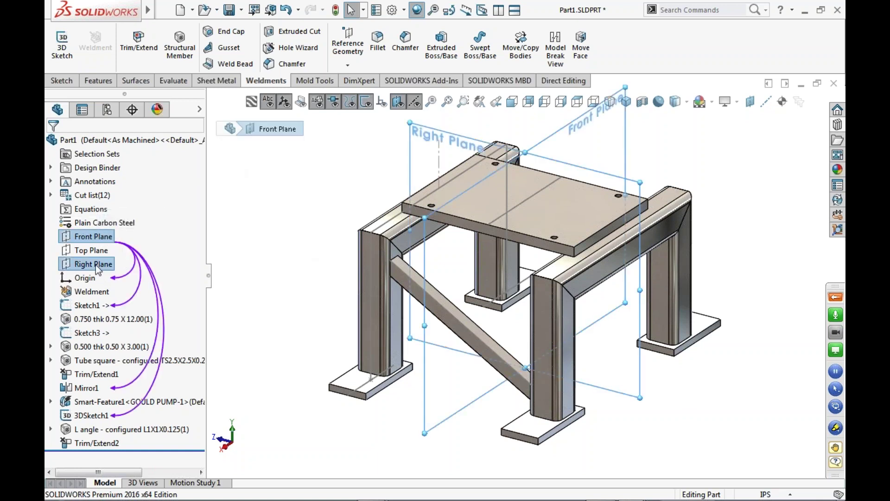
left_click(766, 101)
left_click(52, 146)
left_click(70, 146)
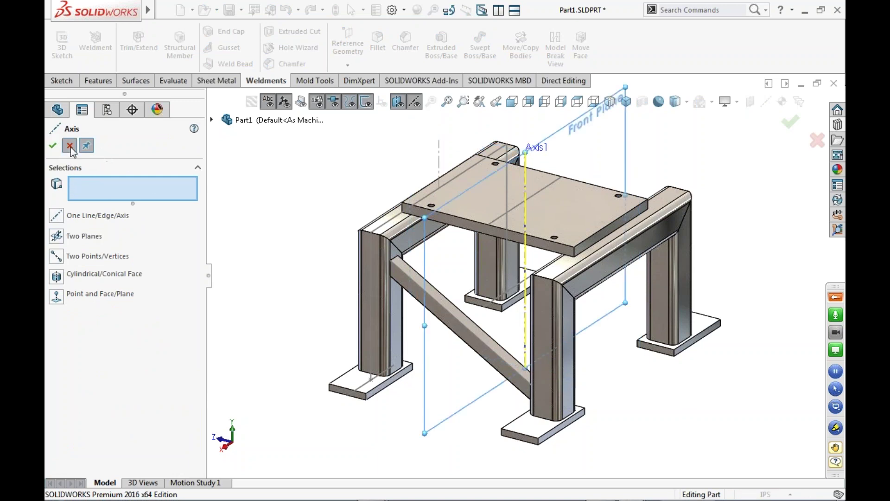
key("z")
scroll(568, 211, "down", 2)
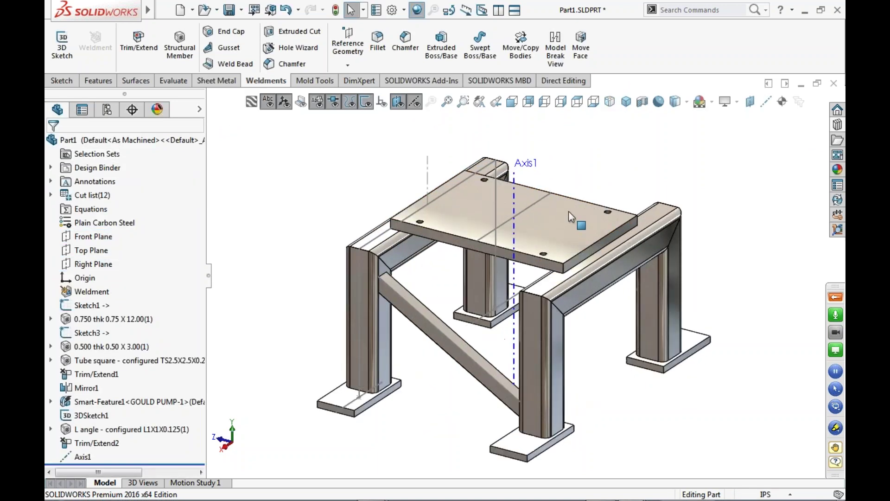
Circular pattern the trimmed L angle brace body about the reference axis, with 2 equally spaced instances over 360 degrees.
key("s")
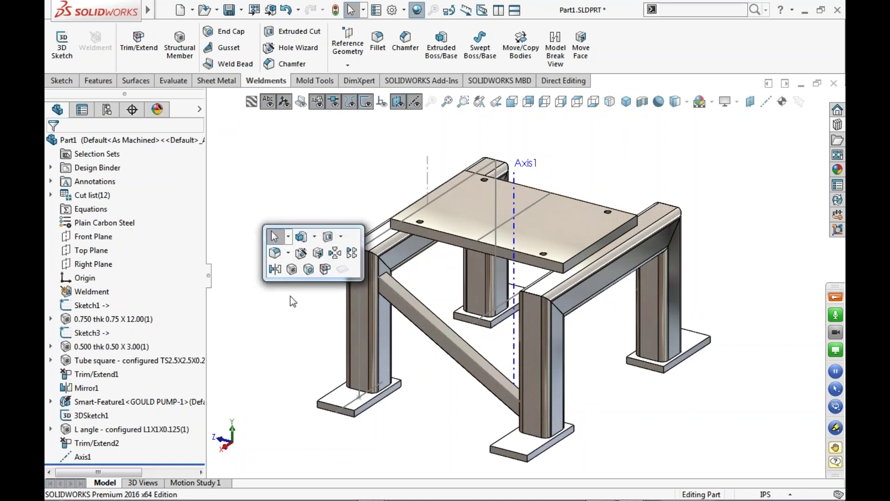
left_click(336, 253)
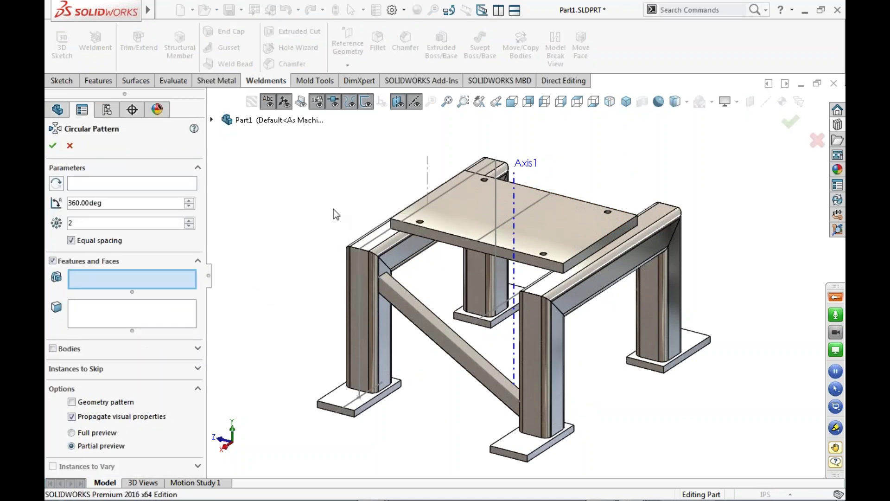
left_click(516, 182)
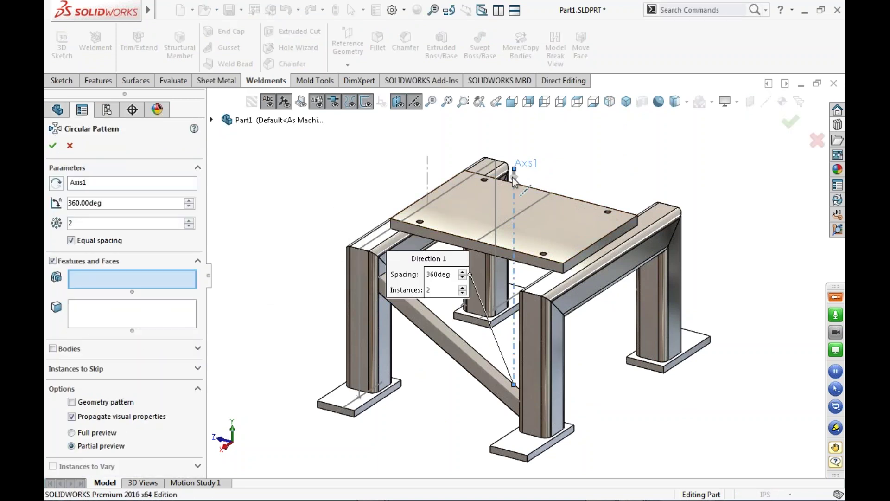
left_click(53, 349)
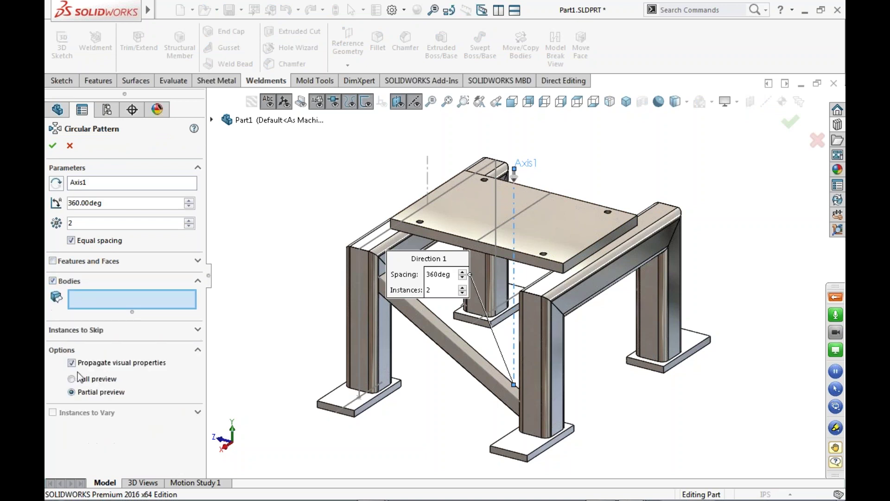
left_click(461, 364)
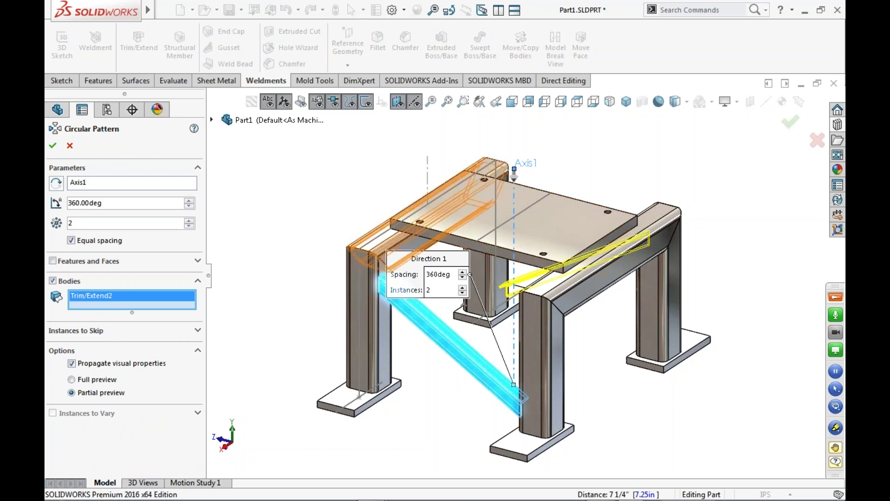
left_click(53, 147)
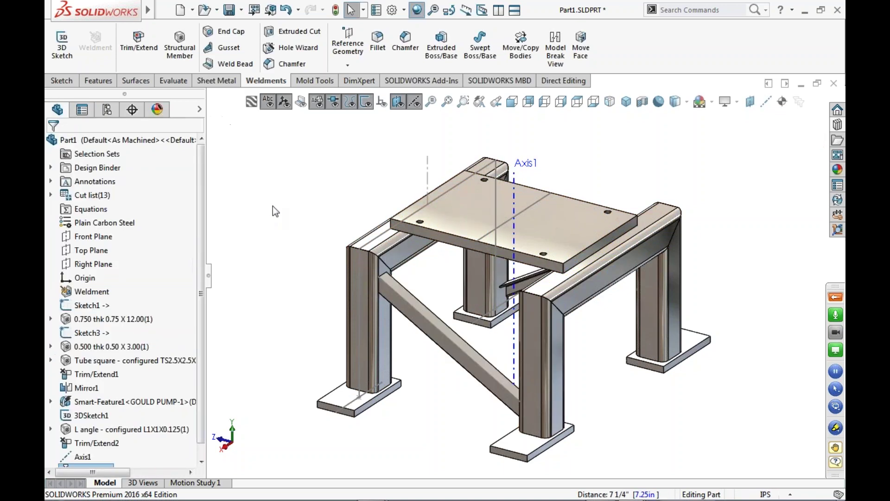
Hide the reference axis and all sketches from the model display.
middle_click_drag(605, 340, 514, 316)
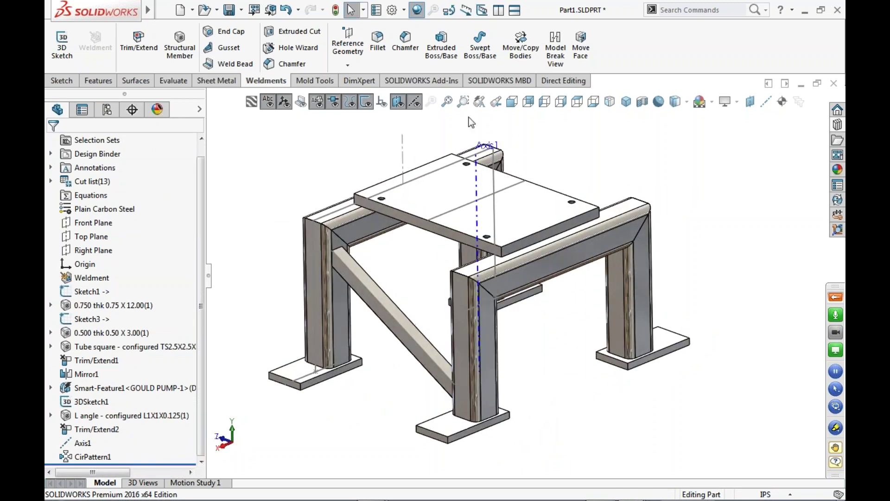
left_click(398, 101)
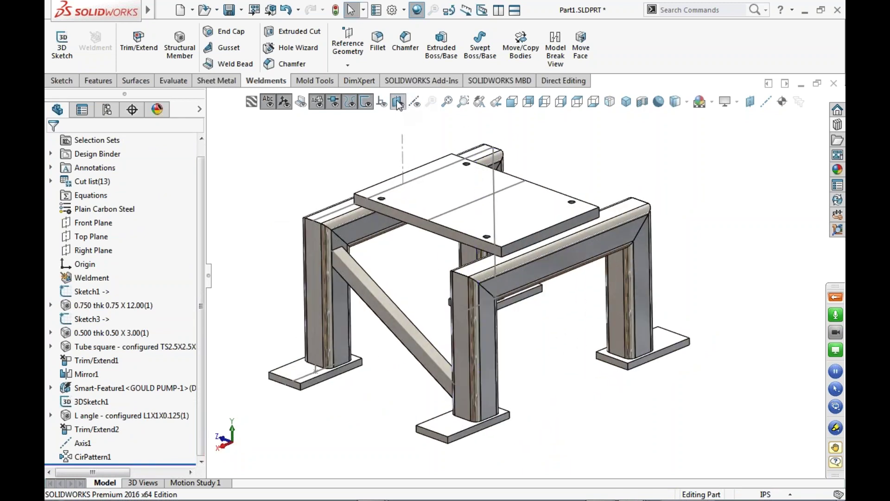
left_click(365, 102)
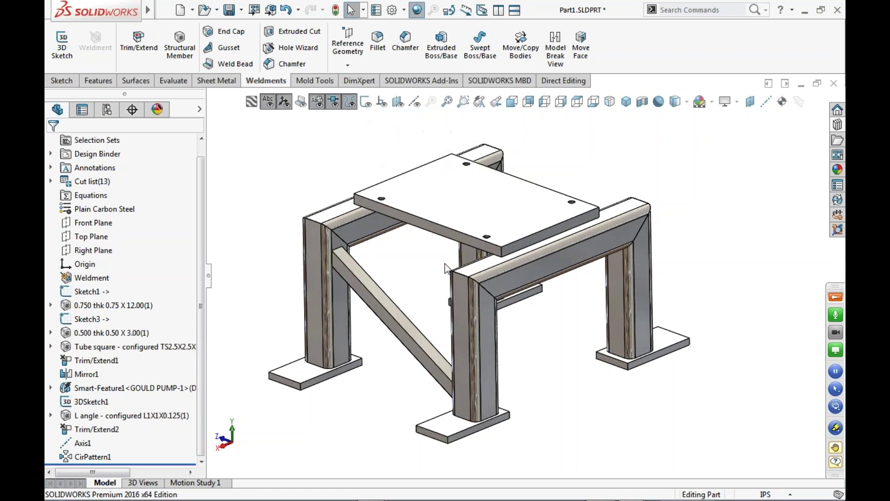
Expand the cut list and update it so the brace bodies are grouped into cut list items.
left_click(51, 181)
left_click(96, 181)
right_click(97, 182)
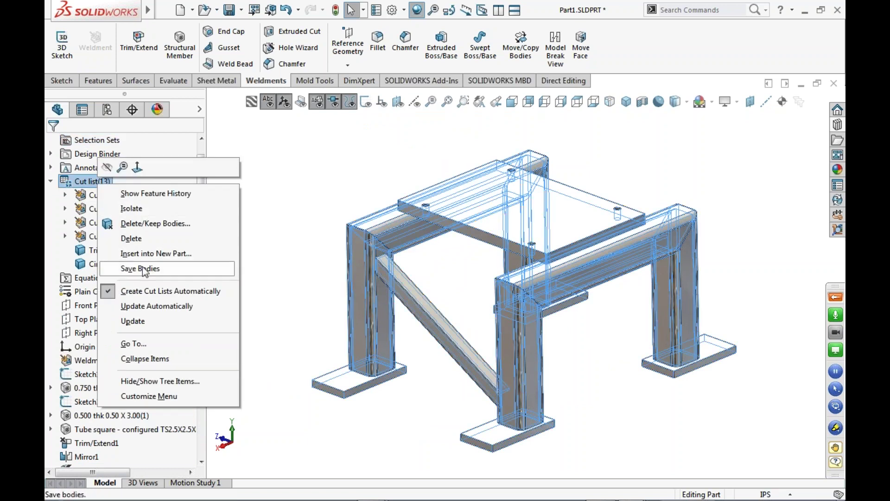
left_click(134, 306)
left_click(284, 218)
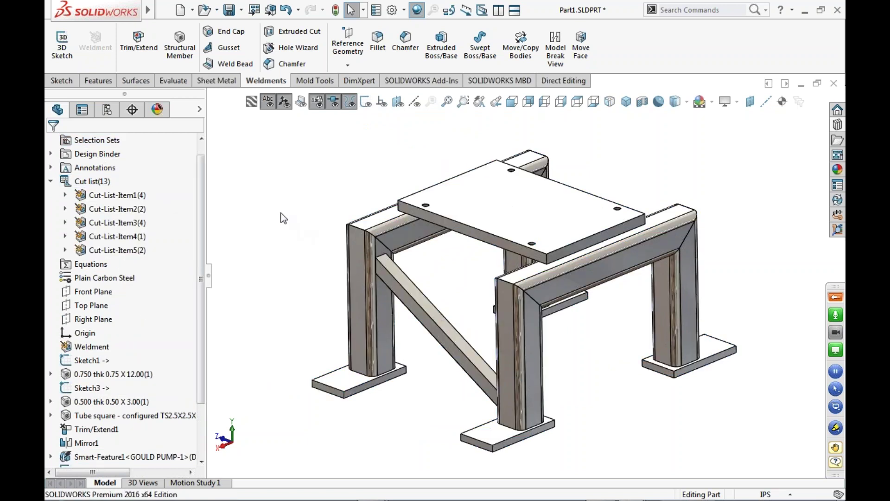
Highlight the cut list items one after another to identify which bodies each one contains.
left_click(138, 198)
left_click(128, 211)
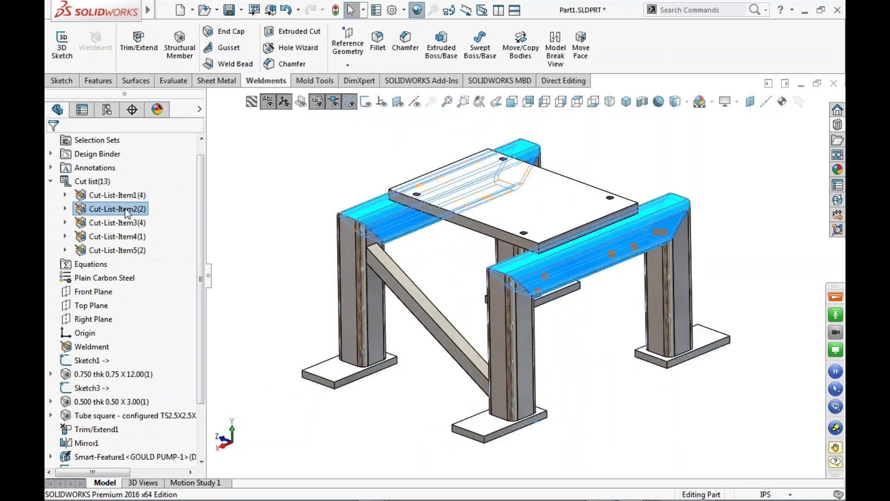
left_click(134, 222)
left_click(130, 235)
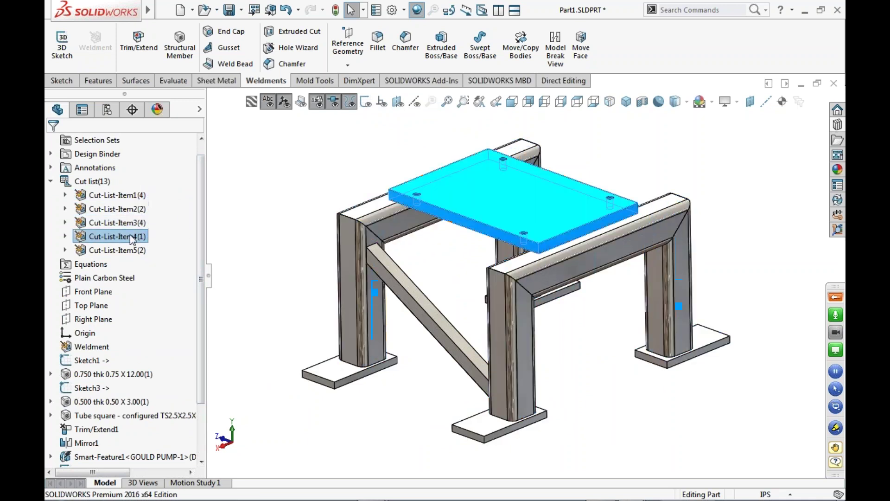
left_click(135, 252)
Apply the table template Cut List with Angle.sldwldtbt to the cut list table in the first item's cut list properties.
left_click(124, 197)
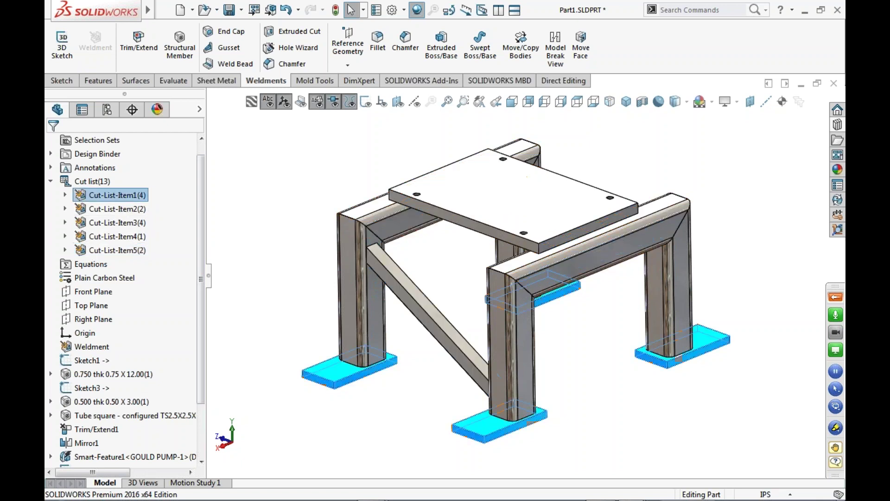
right_click(124, 197)
left_click(181, 224)
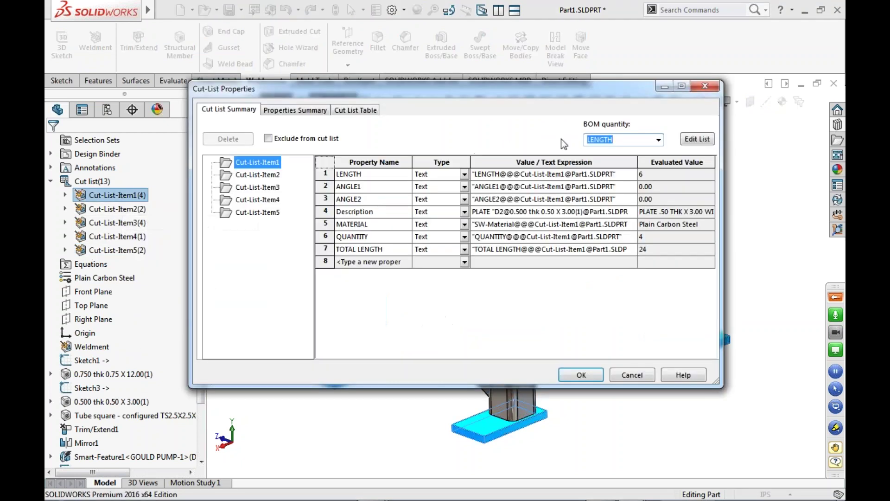
left_click_drag(542, 92, 490, 115)
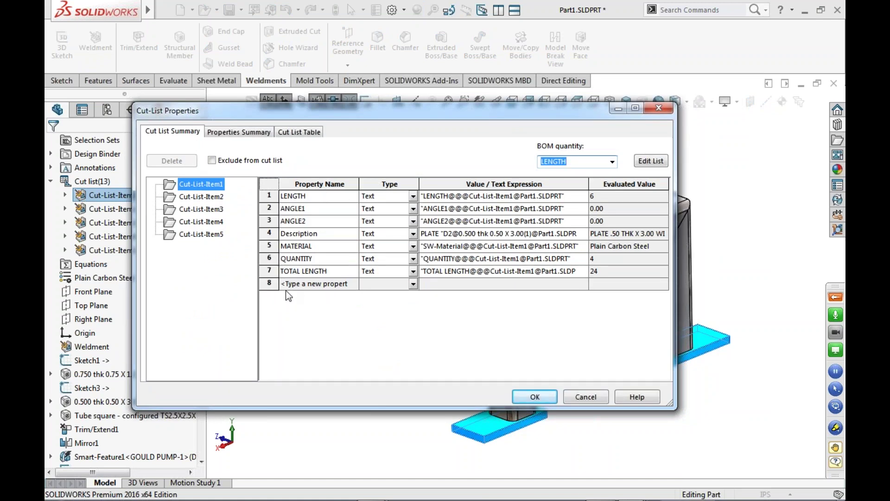
left_click(299, 133)
key("Return")
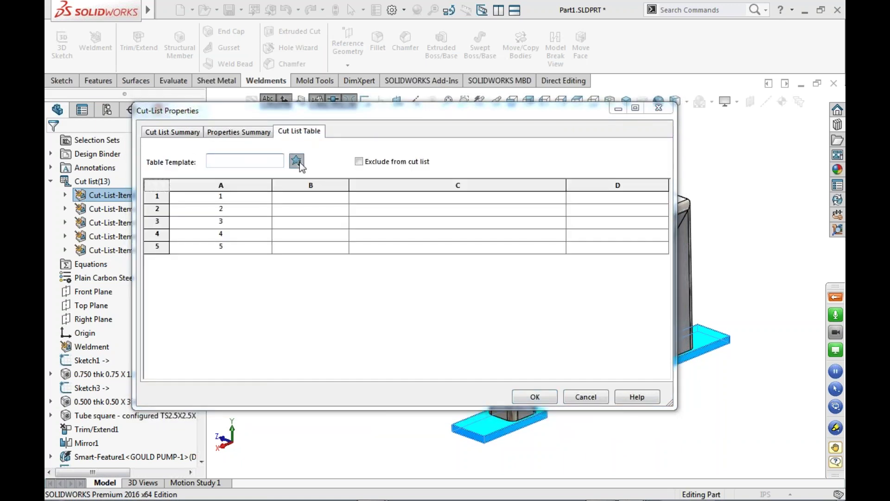
left_click(296, 161)
left_click(408, 380)
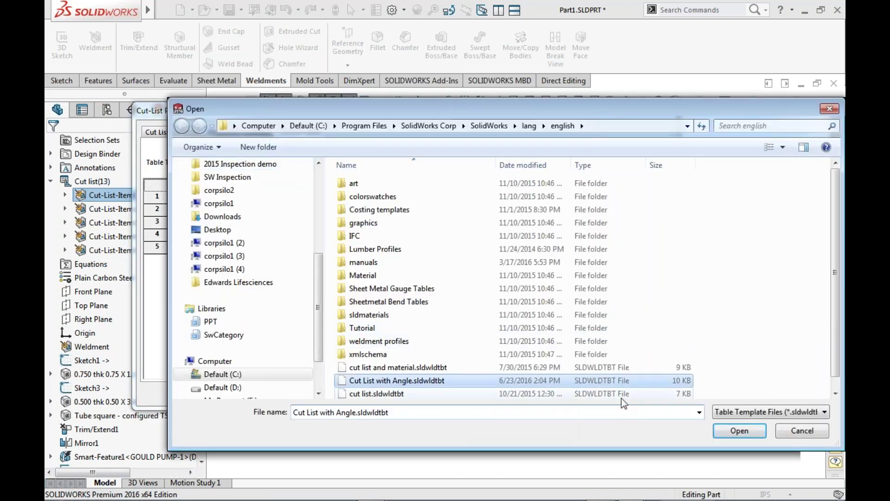
left_click(740, 431)
left_click_drag(495, 107, 513, 78)
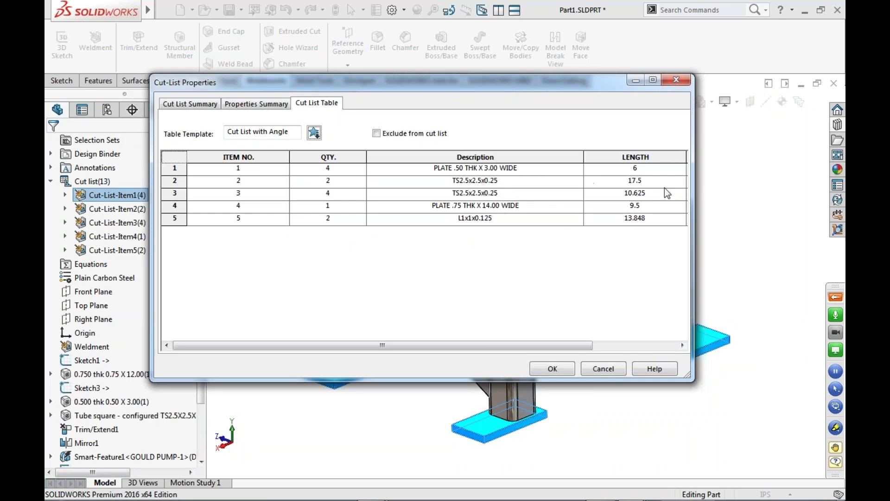
left_click(553, 368)
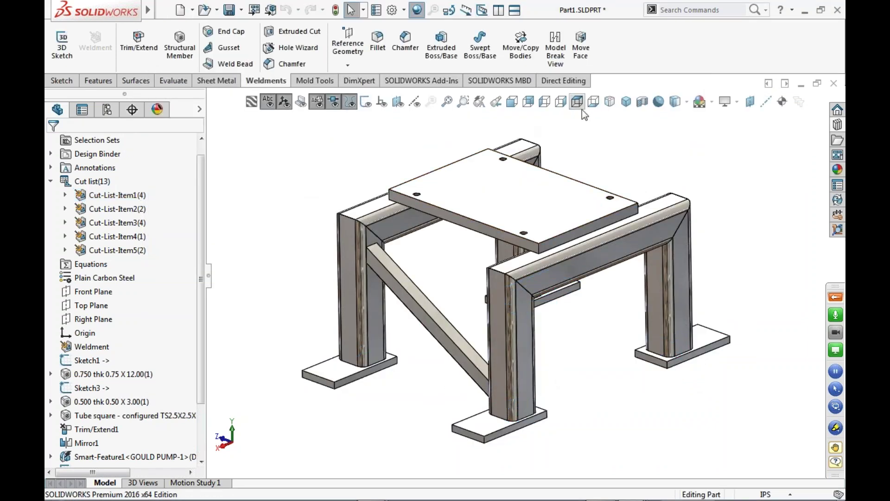
Start a 0.250 in weld bead with smart weld selection and run it all around the near frame's left leg at its base plate.
left_click(627, 102)
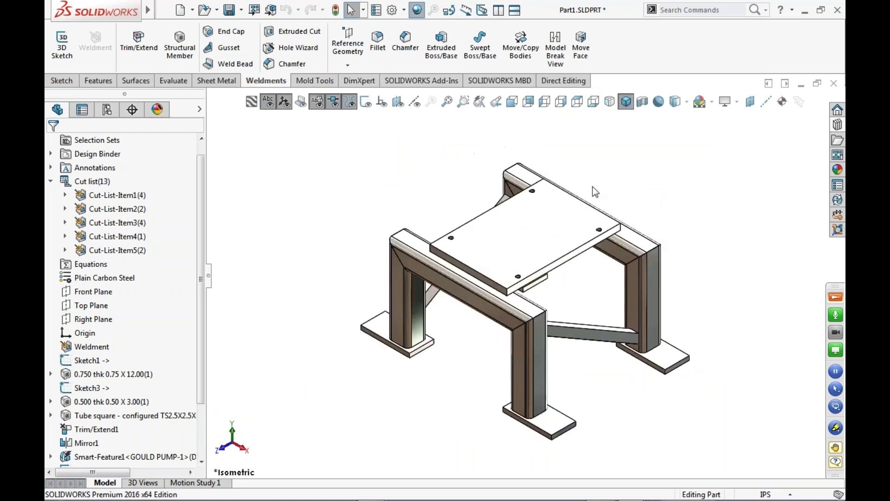
middle_click_drag(501, 368, 510, 328)
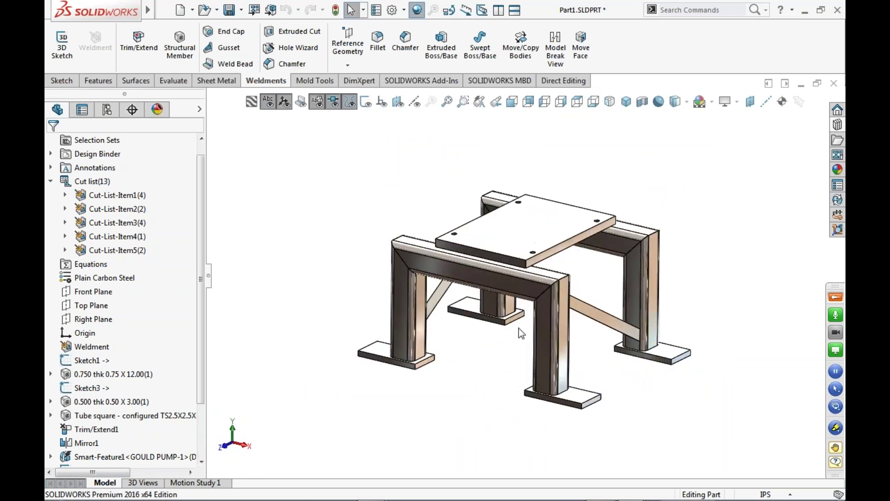
scroll(520, 300, "down", 2)
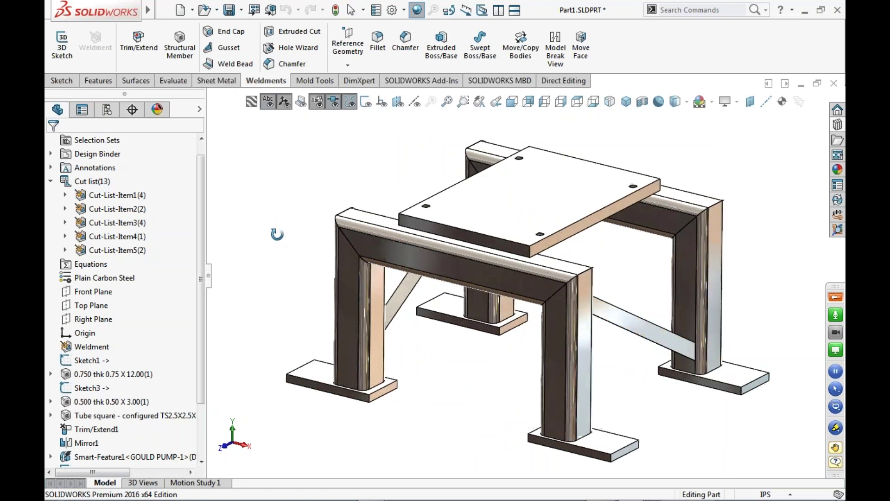
left_click(231, 65)
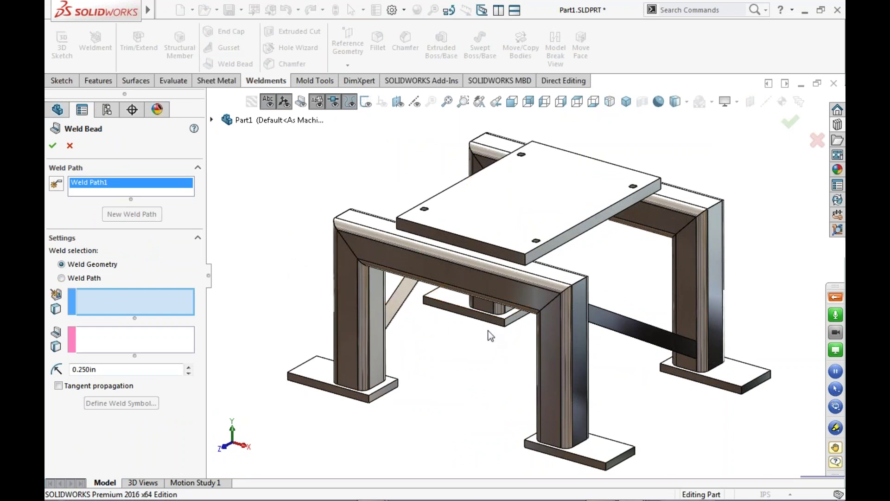
scroll(488, 330, "down", 2)
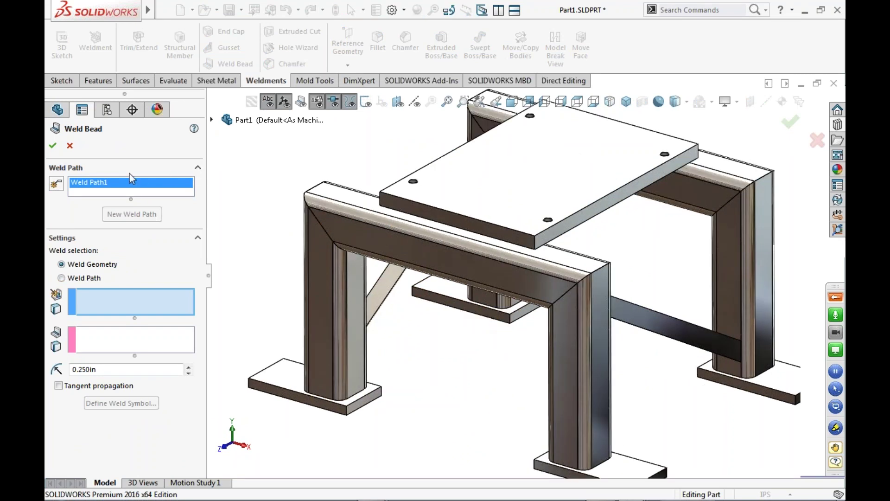
left_click(56, 185)
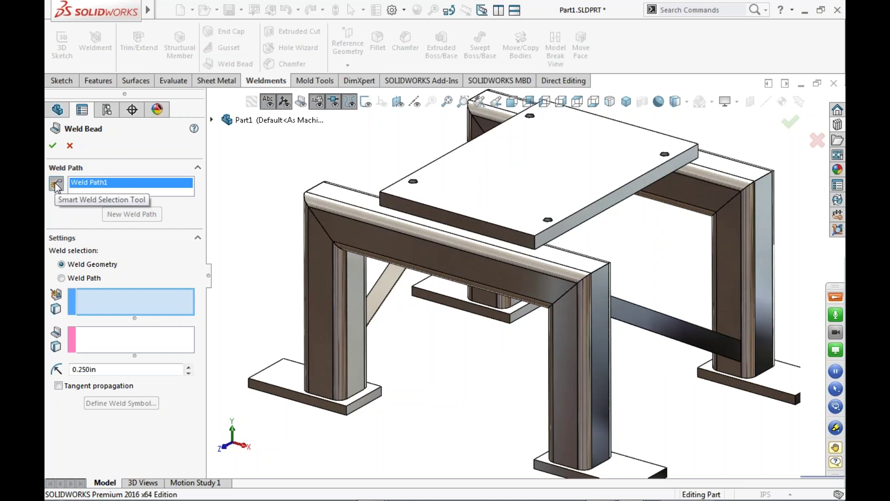
scroll(380, 415, "down", 1)
scroll(379, 416, "down", 1)
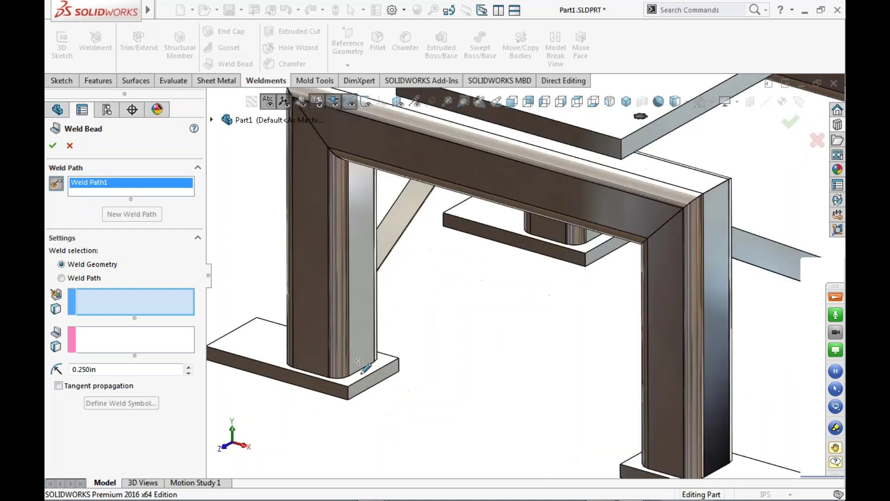
left_click_drag(367, 371, 361, 351)
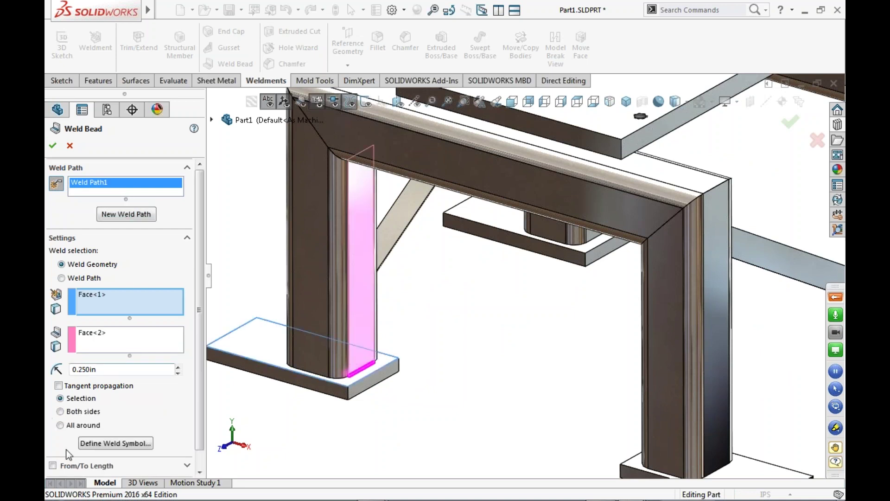
left_click(61, 425)
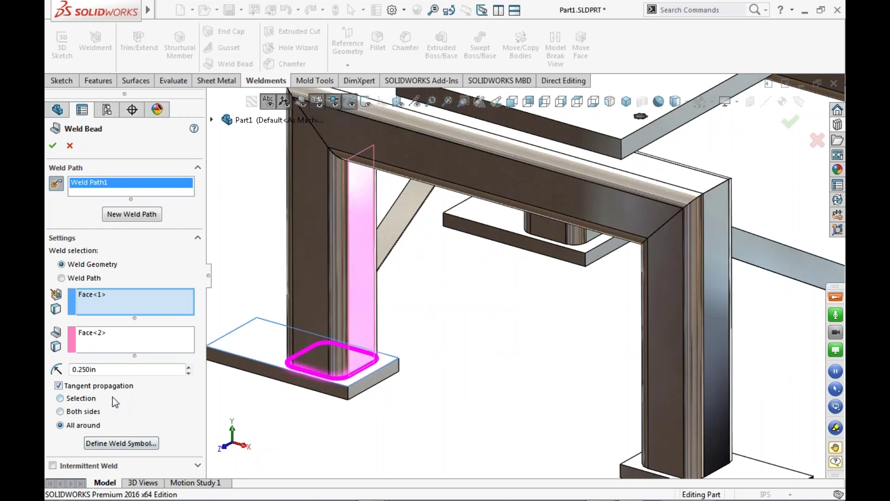
Add a second all-around 0.250 in weld path where the near frame's right leg meets its base plate.
scroll(603, 424, "up", 3)
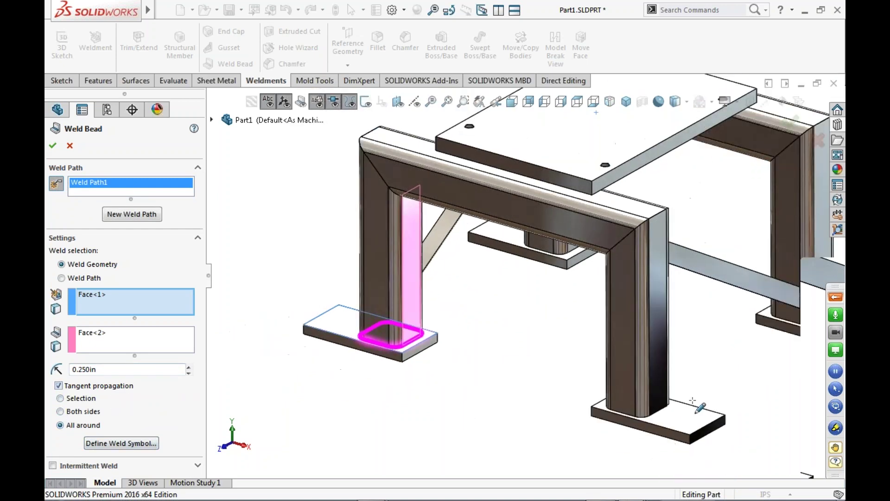
scroll(687, 410, "down", 5)
left_click(636, 411)
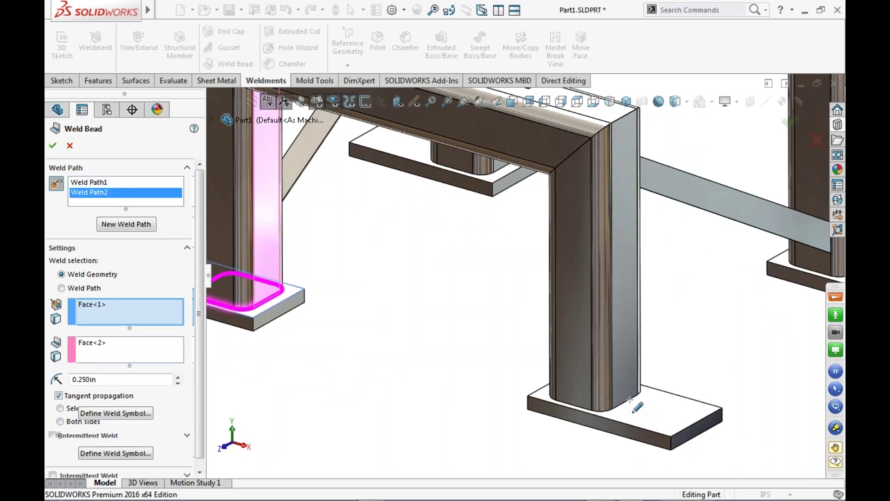
left_click(603, 221)
Add all-around 0.250 in weld paths at both mitered corners between the near frame's top tube and its legs.
scroll(603, 221, "up", 2)
scroll(654, 121, "down", 2)
left_click_drag(493, 222, 504, 249)
scroll(321, 211, "up", 3)
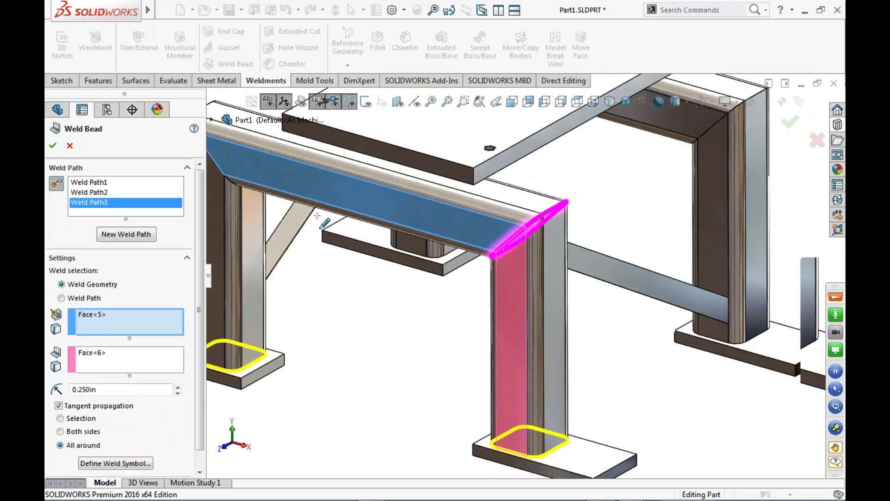
scroll(321, 211, "down", 2)
left_click_drag(321, 211, 340, 193)
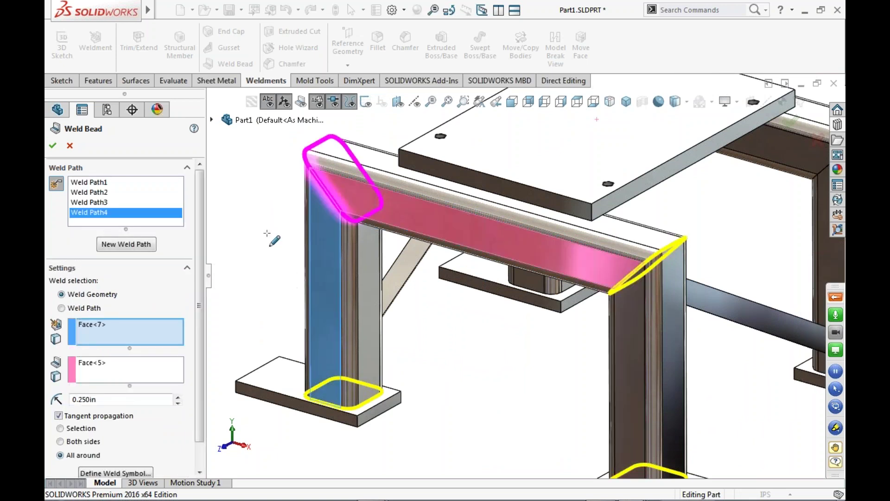
Add a geometry-based weld path from the mounting plate's near bottom edge to the top face of the near frame's tube, without tangent propagation.
left_click(137, 242)
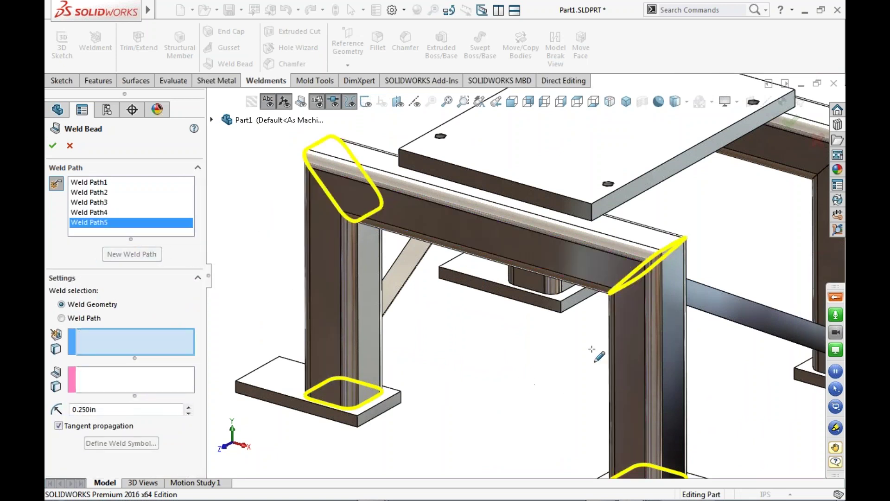
left_click(57, 184)
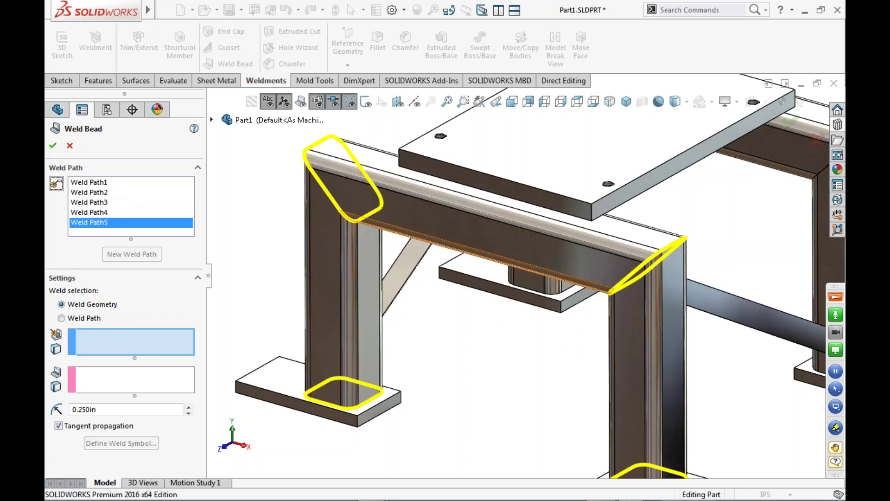
left_click(548, 209)
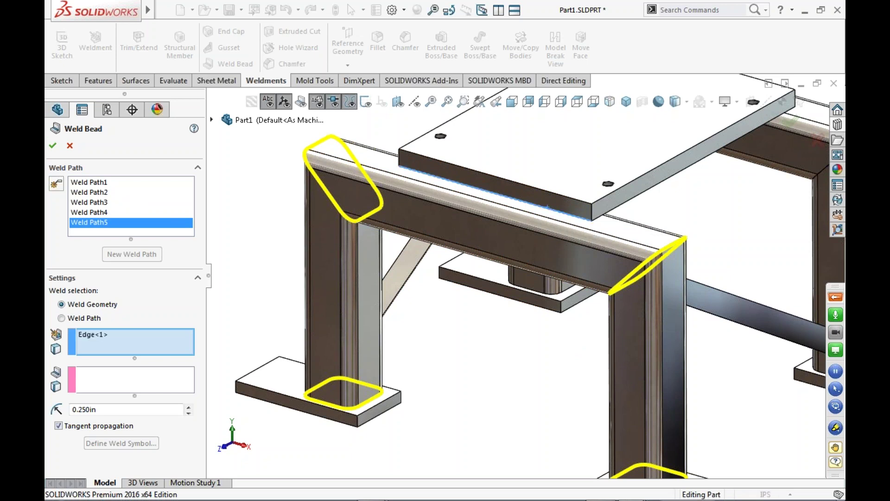
scroll(625, 213, "down", 3)
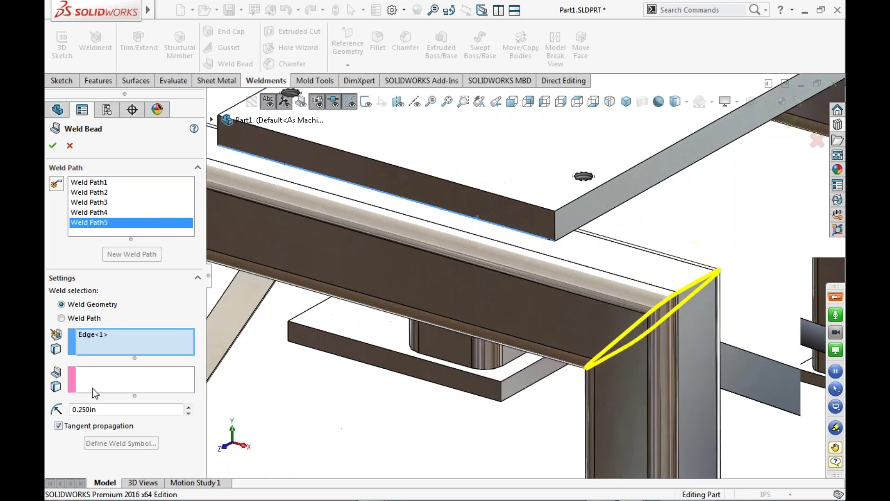
left_click(98, 385)
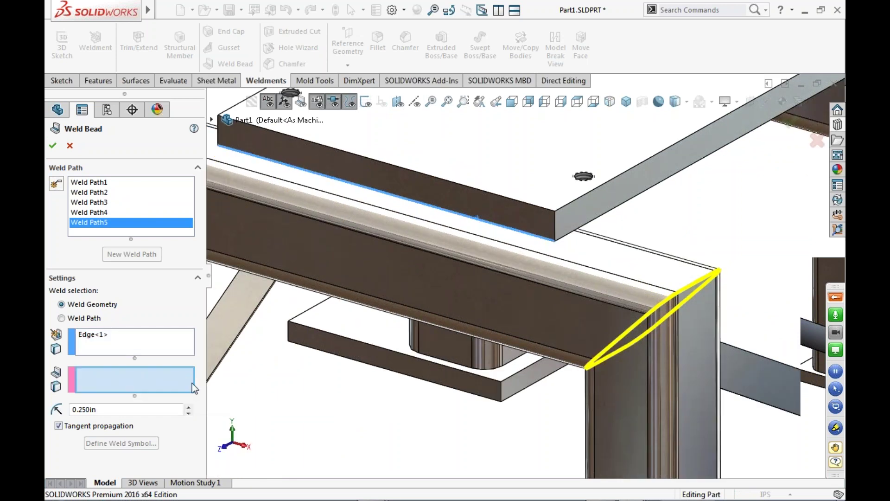
scroll(583, 256, "up", 1)
left_click(585, 255)
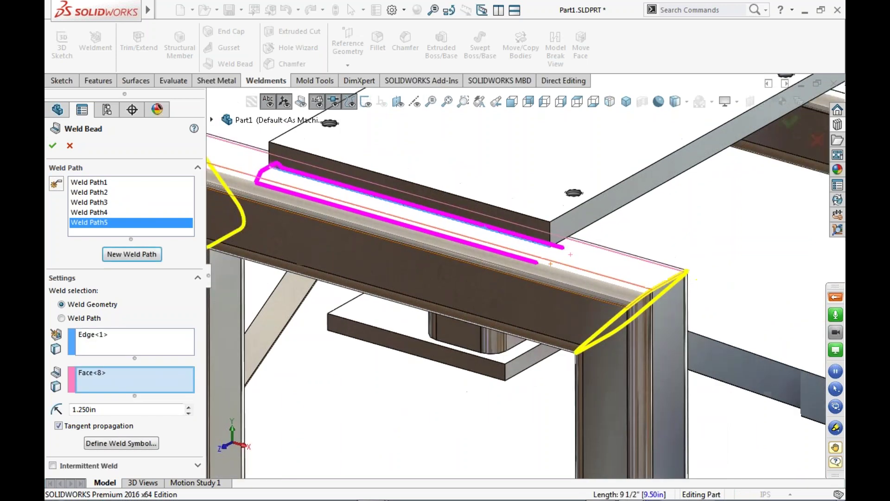
scroll(520, 267, "up", 1)
left_click(59, 426)
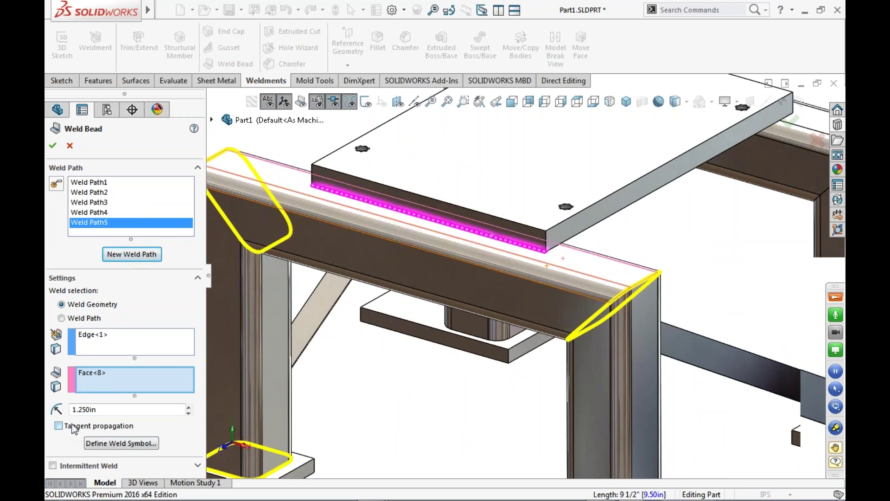
Make the mounting plate's weld intermittent with a 1.000 in weld length and 3.250 in gap, and finish the weld bead.
left_click(52, 466)
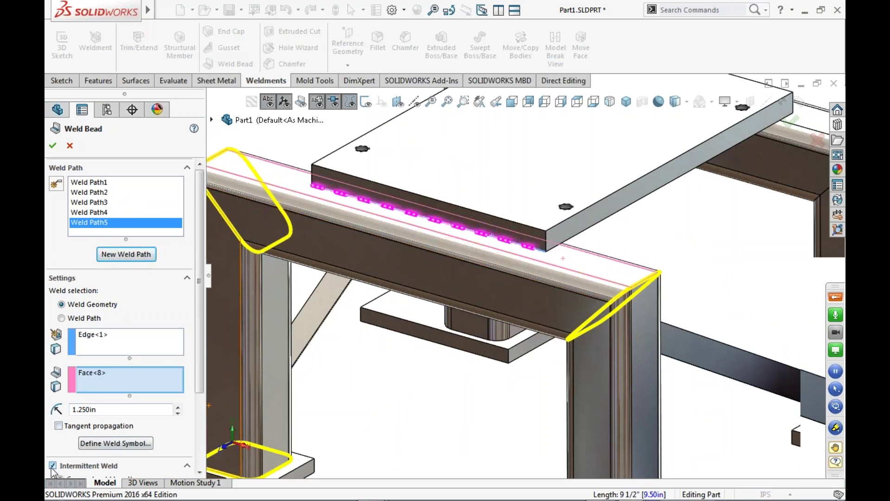
left_click_drag(201, 376, 185, 463)
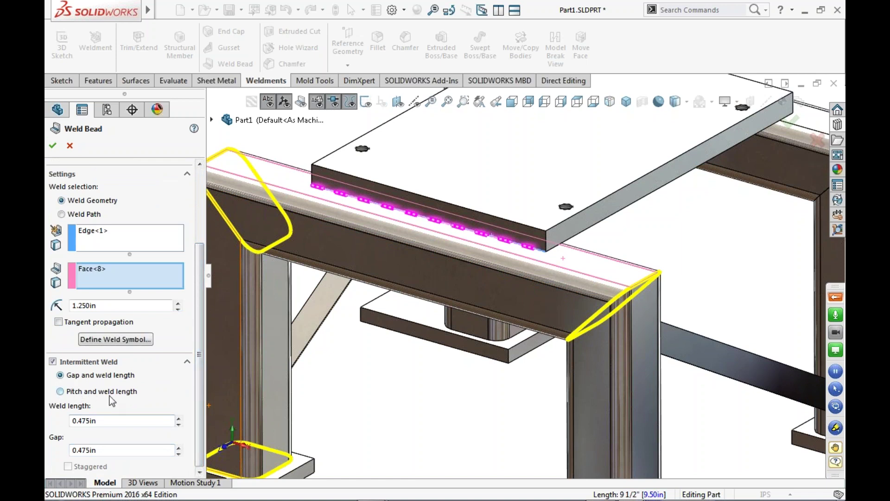
double_click(117, 421)
type("1")
key("Tab")
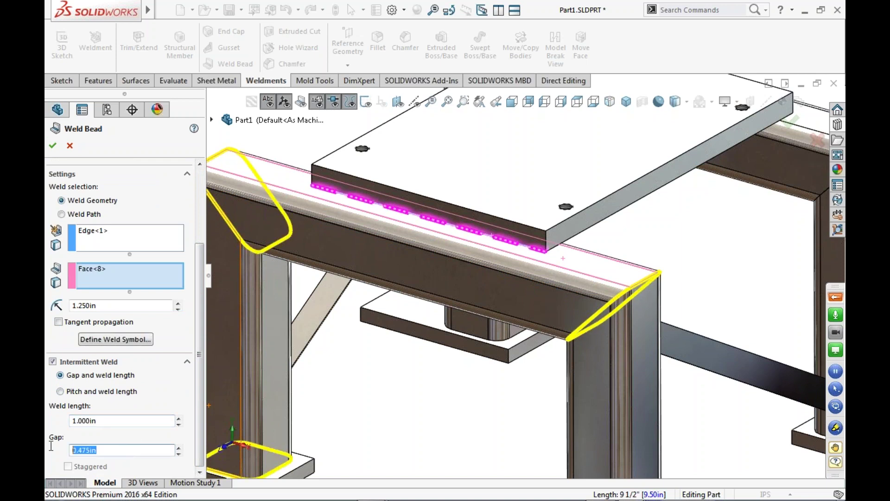
type("3.25")
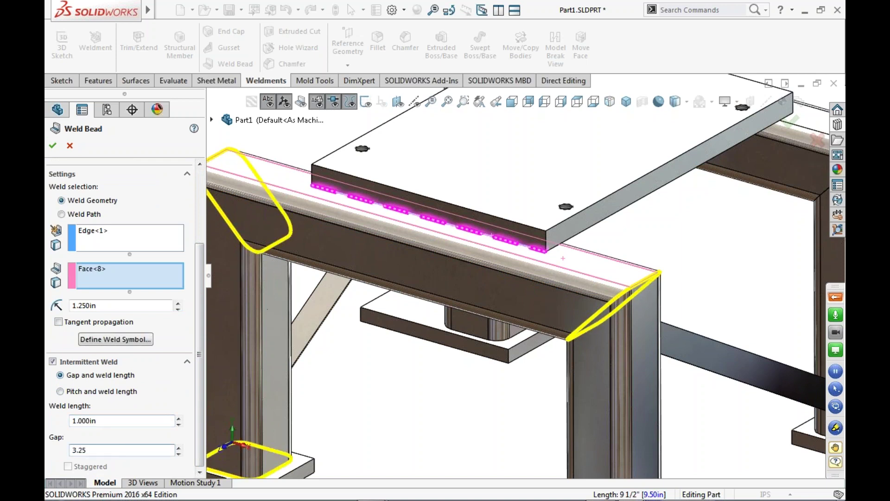
key("Return")
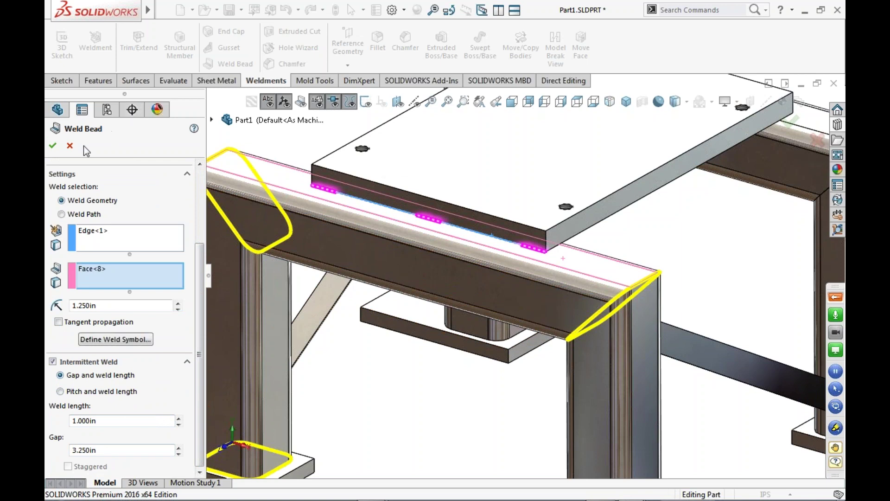
left_click(53, 146)
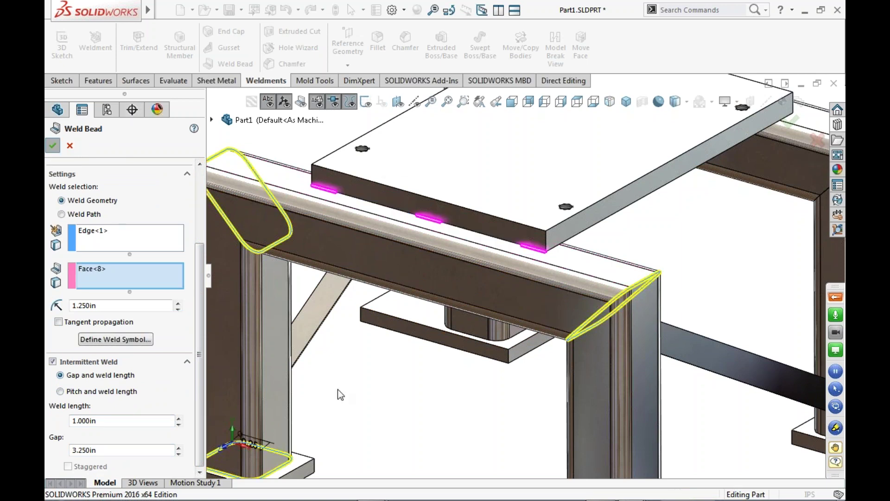
Move the intermittent weld's symbol onto the mounting plate's top face and review its weld symbol properties.
key("f")
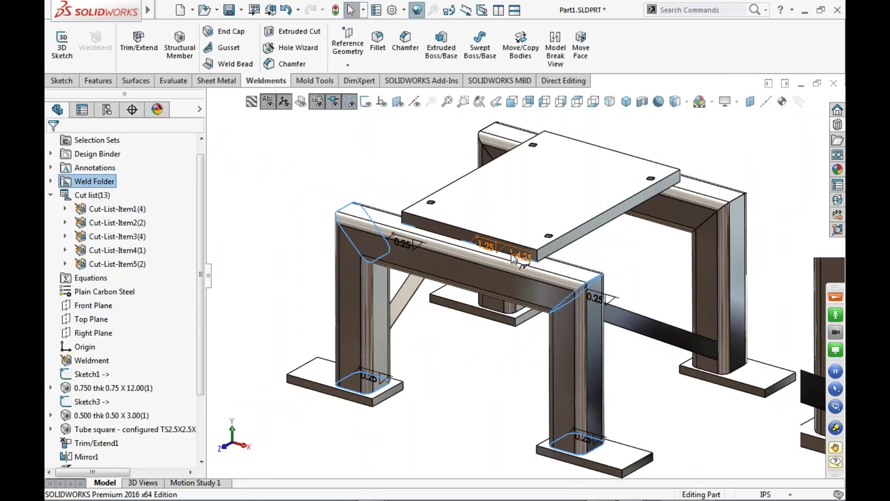
left_click_drag(566, 206, 570, 197)
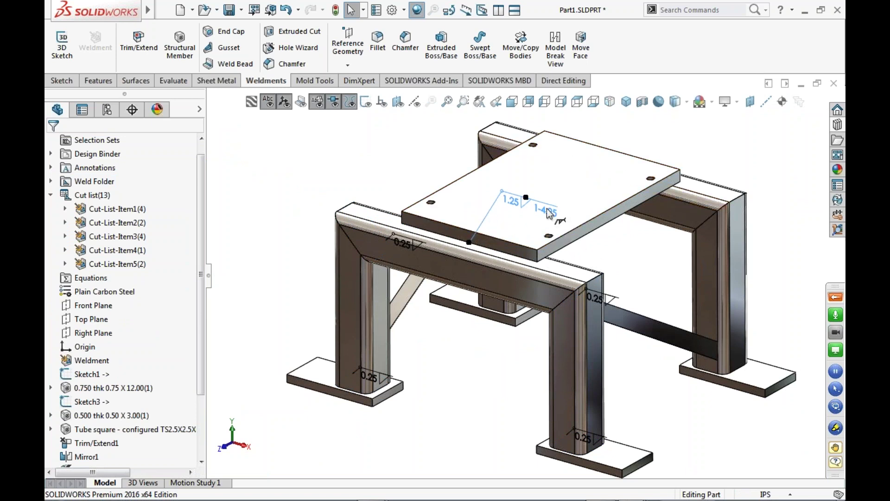
double_click(529, 200)
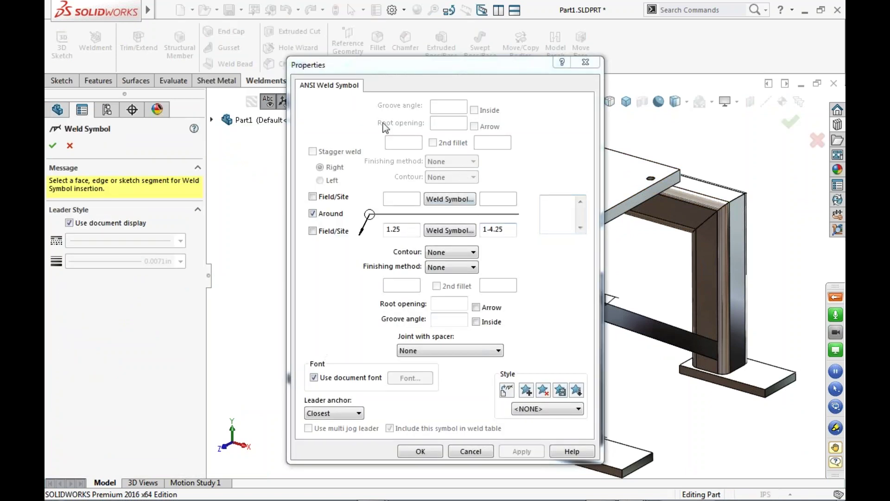
left_click(425, 452)
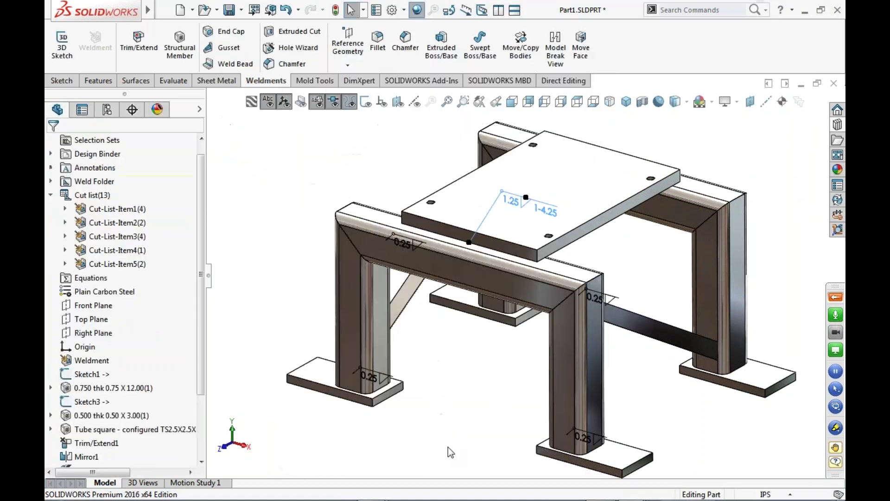
left_click(452, 408)
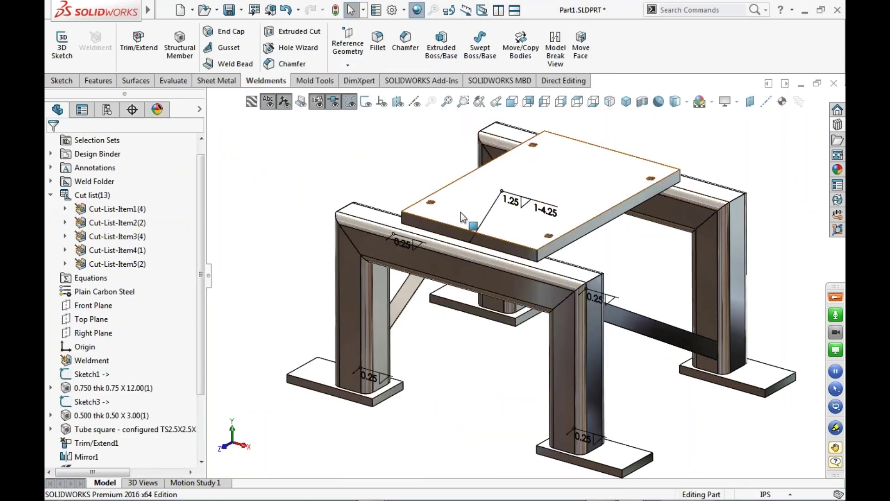
Show the cosmetic weld beads and set the mounting plate's intermittent weld bead size to 0.250 in.
left_click(302, 105)
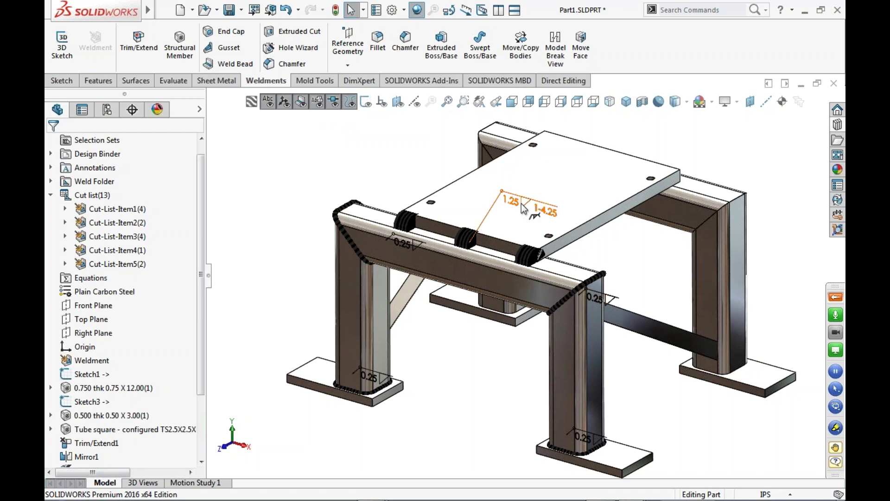
left_click(51, 181)
left_click(132, 210)
right_click(133, 213)
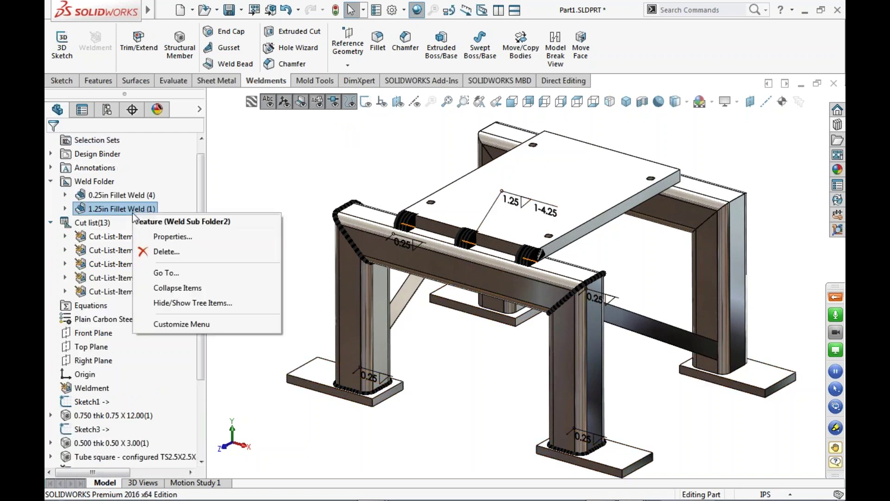
left_click(65, 209)
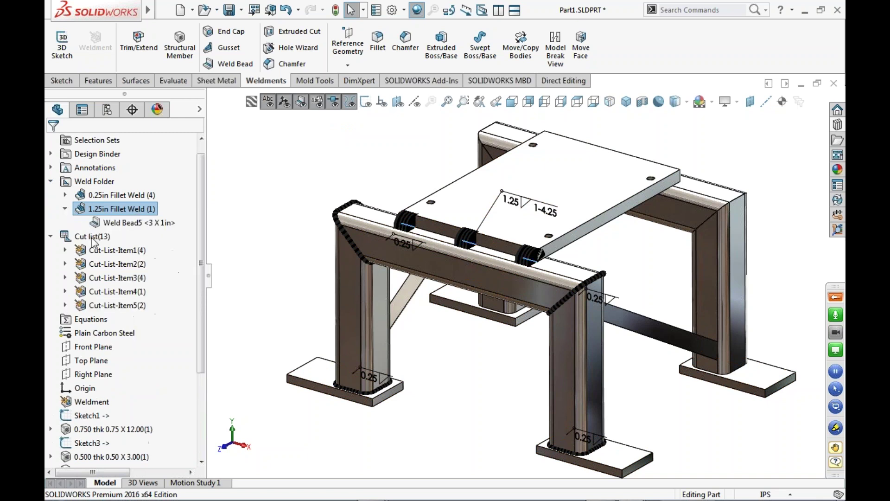
right_click(121, 224)
left_click(142, 251)
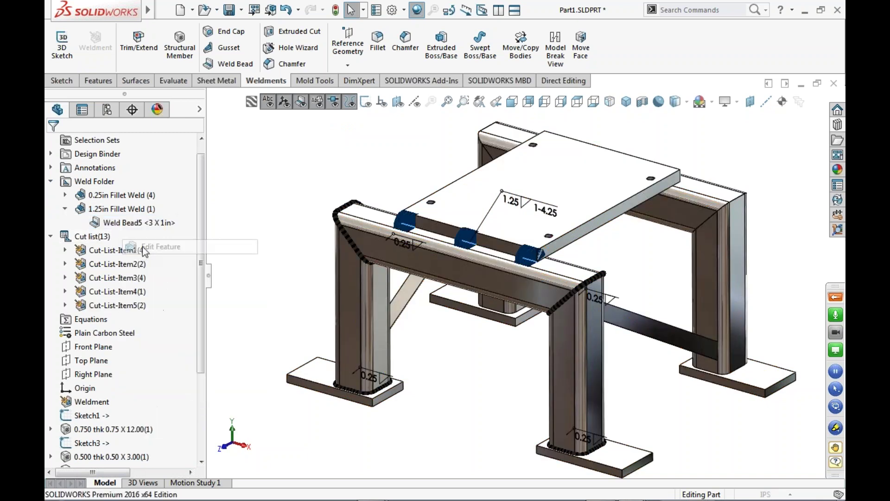
left_click_drag(100, 348, 51, 345)
type(".25")
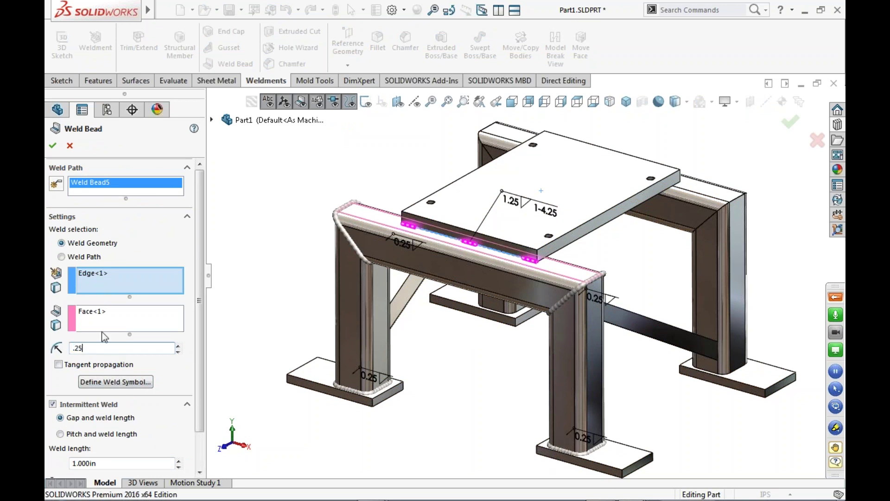
left_click(274, 309)
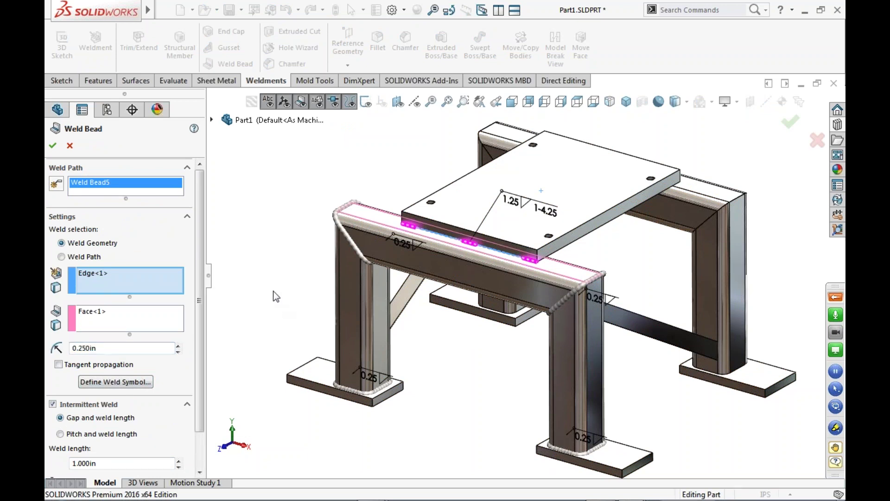
left_click(51, 145)
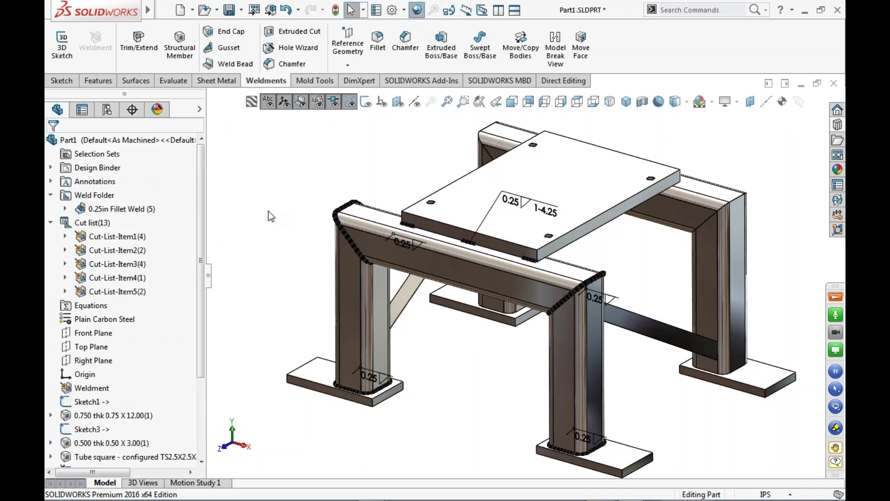
Hide the cosmetic weld beads, weld symbols and other annotations so only the frame geometry is displayed.
scroll(495, 263, "down", 5)
scroll(494, 274, "up", 4)
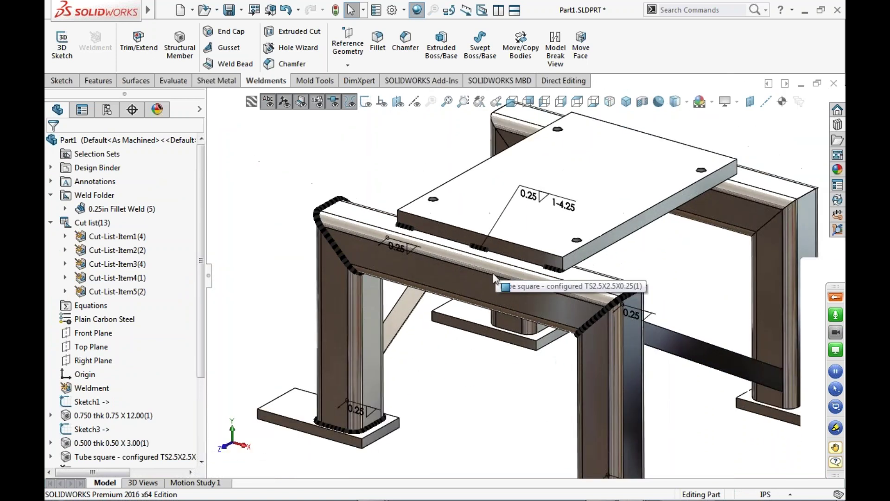
scroll(494, 274, "up", 2)
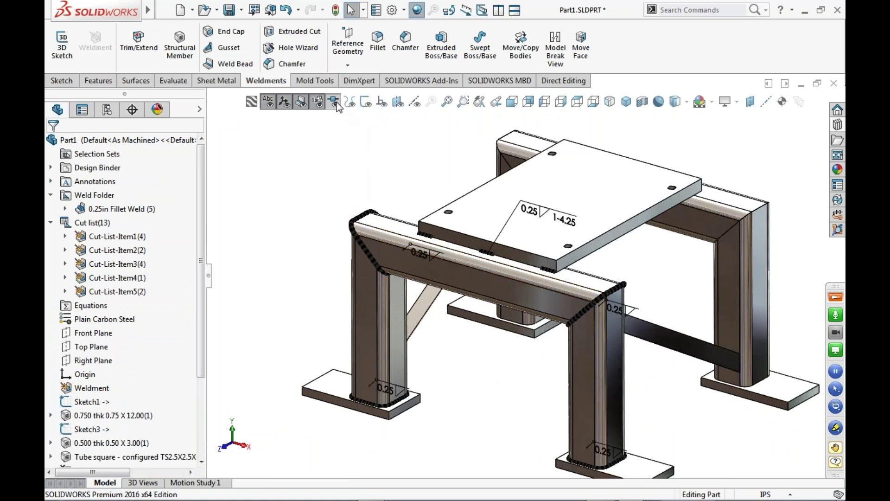
left_click(321, 104)
left_click(303, 106)
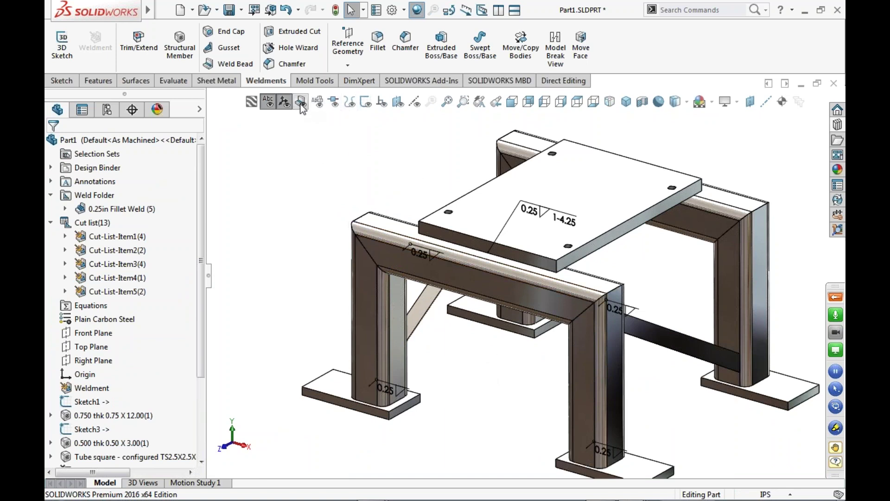
left_click(267, 102)
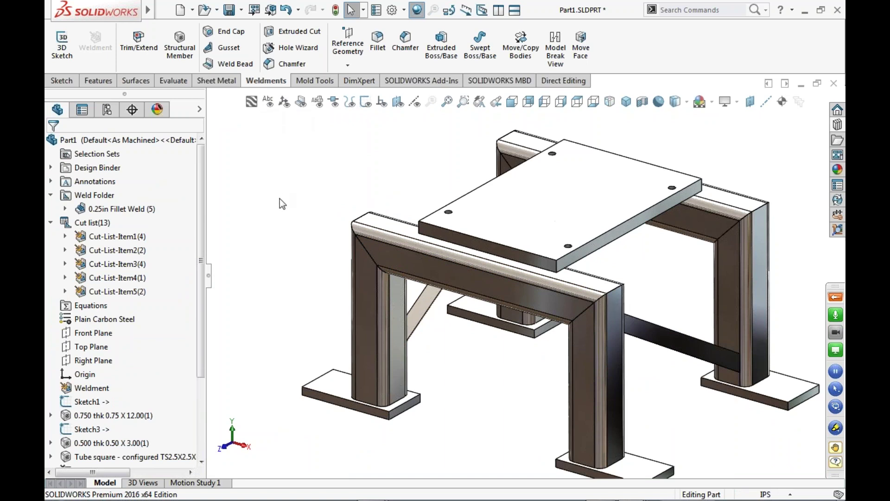
scroll(297, 232, "up", 2)
mouse_move(562, 301)
middle_mouse_down()
mouse_move(541, 299)
mouse_move(566, 299)
middle_mouse_up()
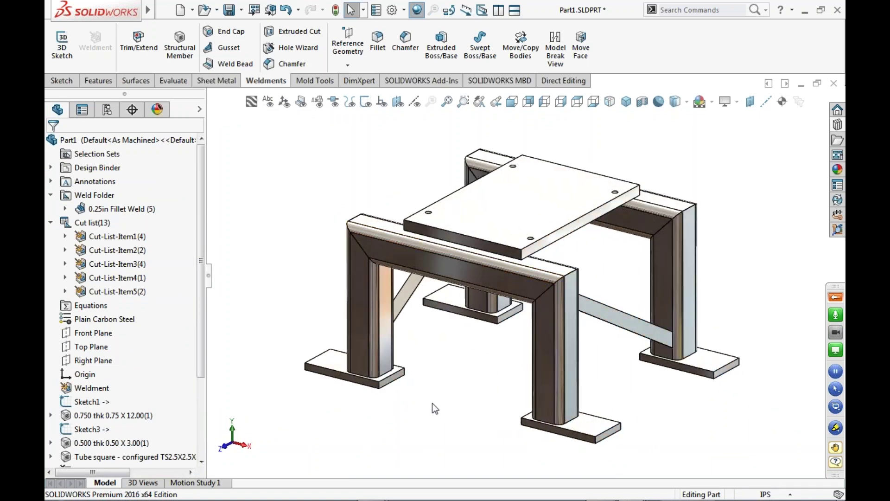
key("super+Tab")
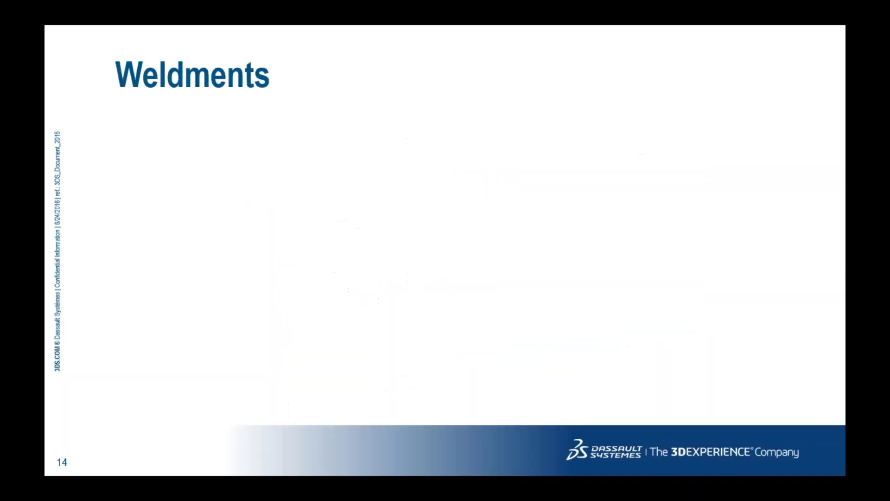
left_click(421, 191)
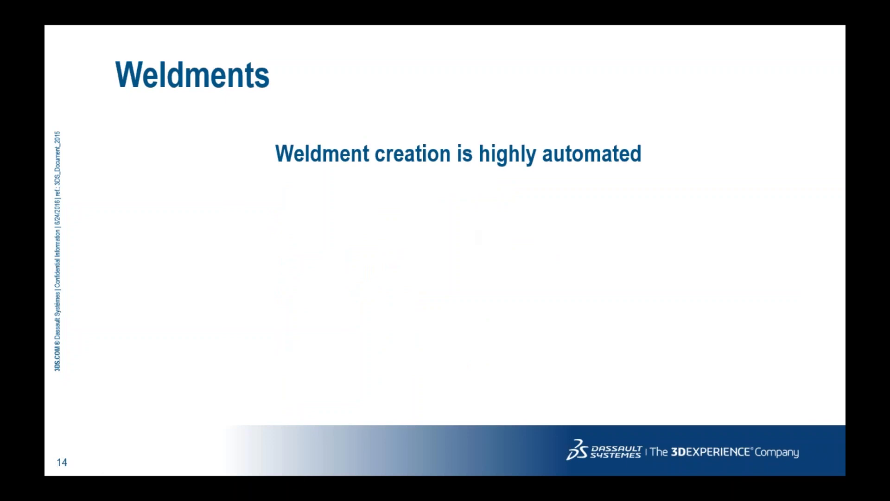
left_click(521, 219)
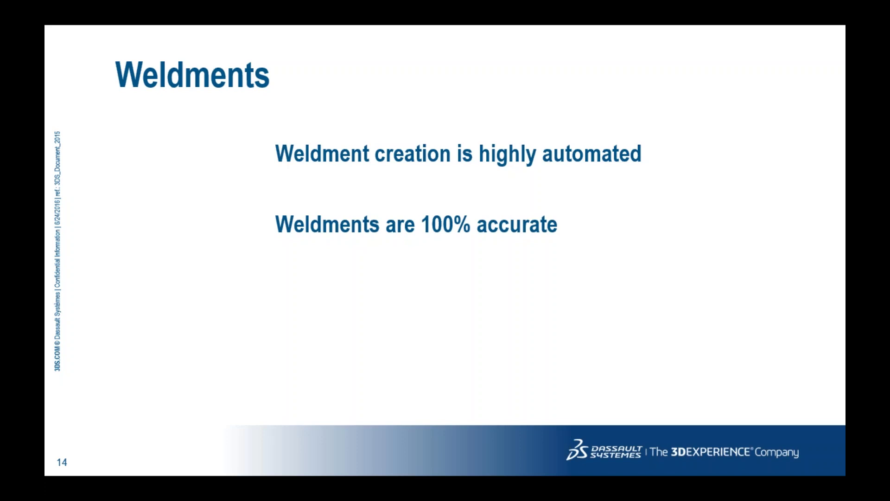
key("Right")
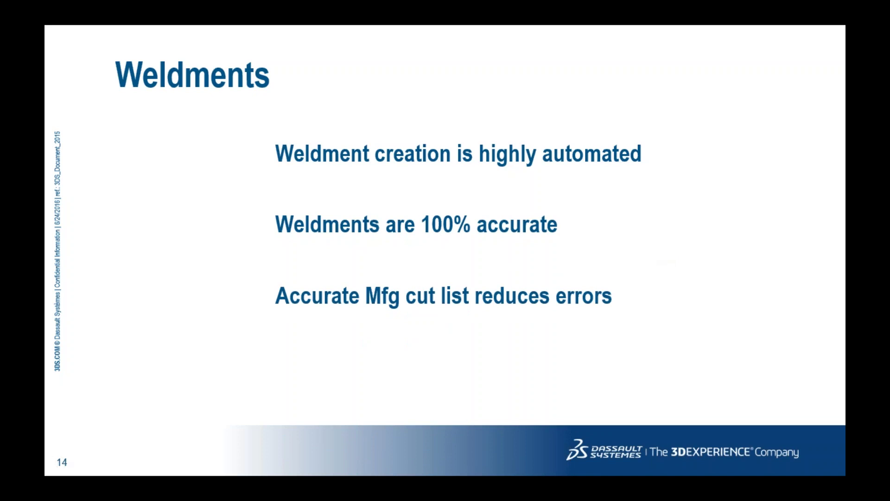
left_click(595, 104)
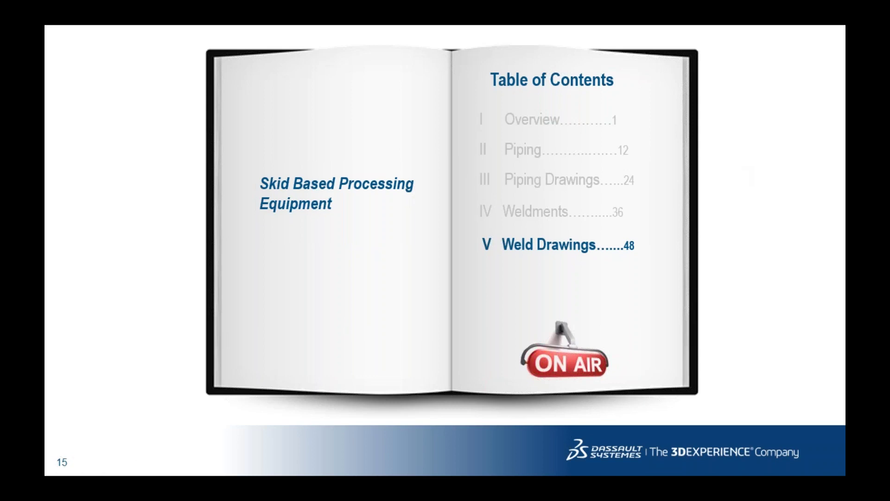
key("Right")
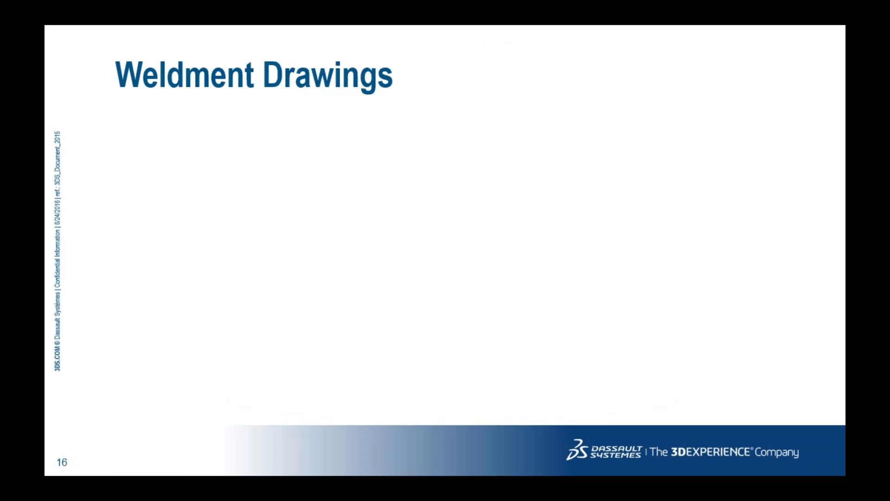
Switch to SOLIDWORKS and make a drawing from the frame part with top, front and isometric views on the sheet.
key("super+Tab")
key("super+Tab")
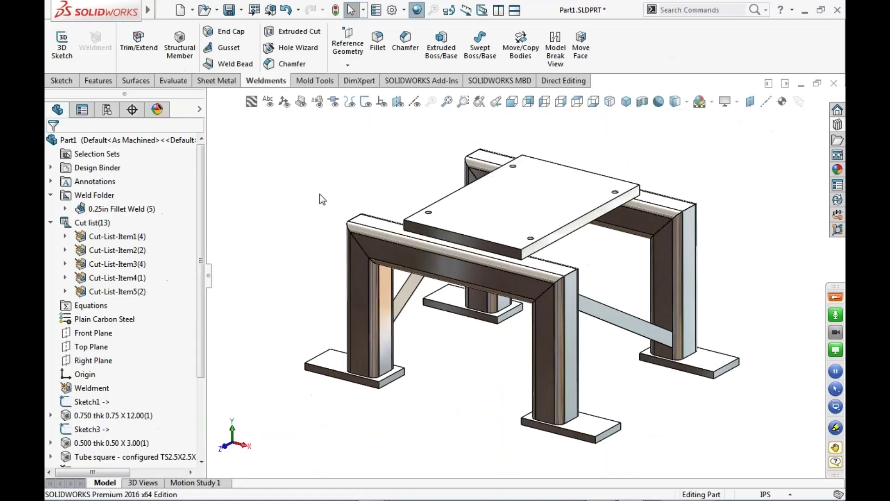
left_click(254, 12)
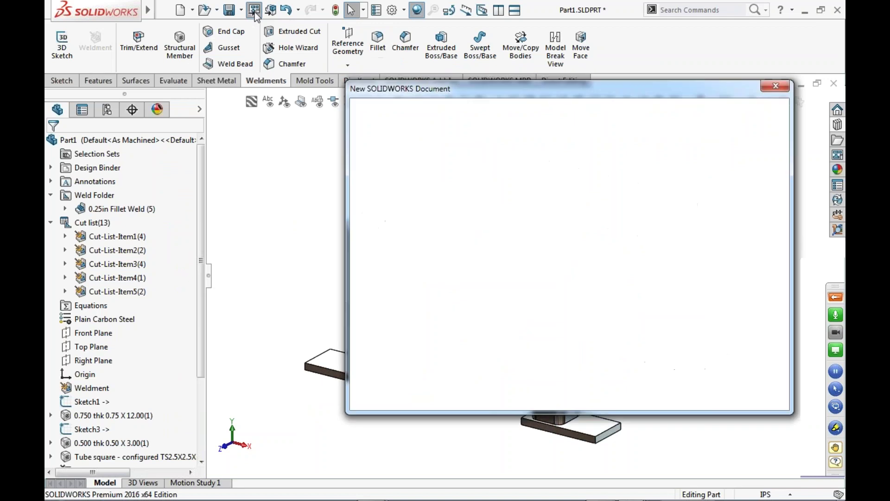
left_click(431, 139)
left_click(629, 385)
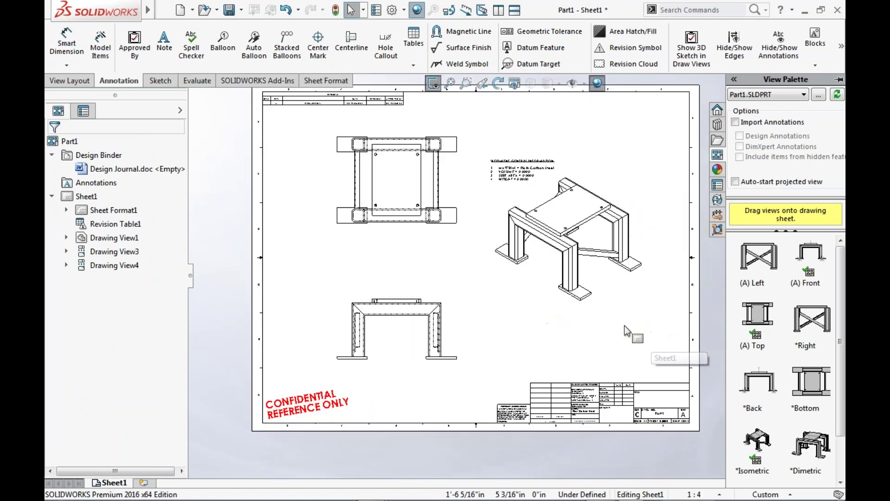
left_click(538, 328)
Insert a weldment cut list for the isometric view using the Cut List with Angle template, placed in the sheet's upper-right corner.
scroll(452, 174, "down", 2)
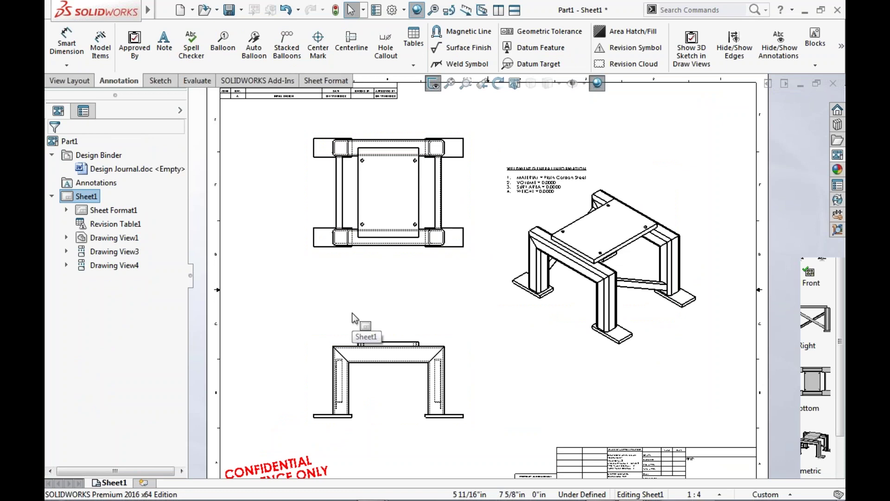
scroll(562, 366, "down", 1)
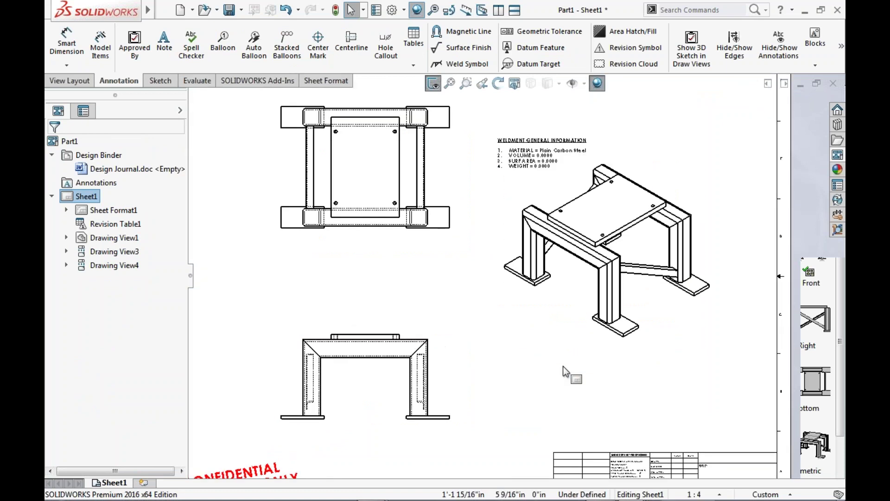
left_click(563, 319)
key("s")
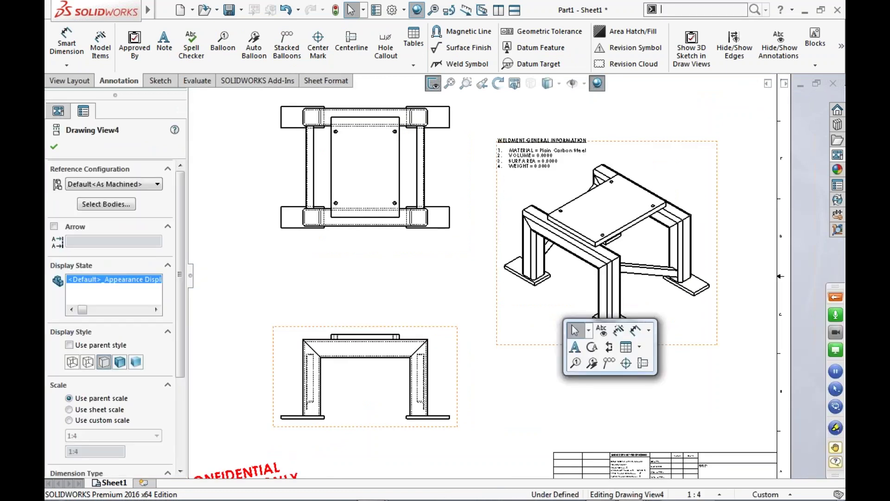
left_click(639, 348)
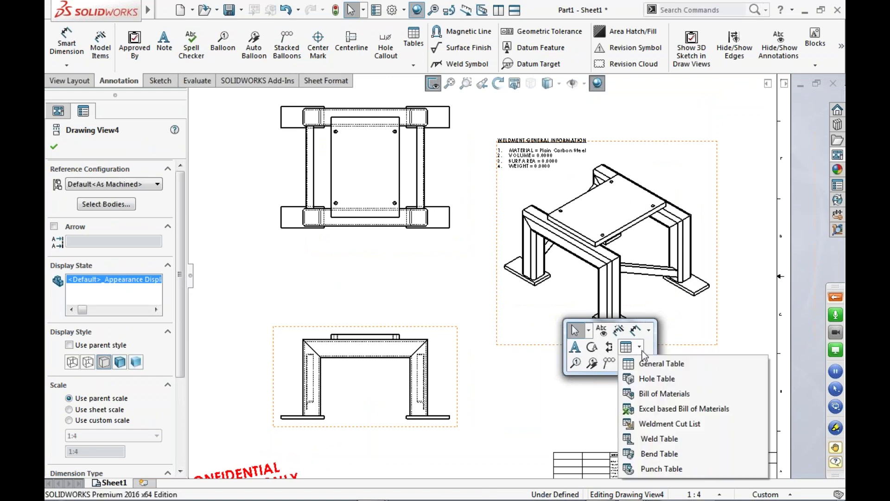
left_click(669, 423)
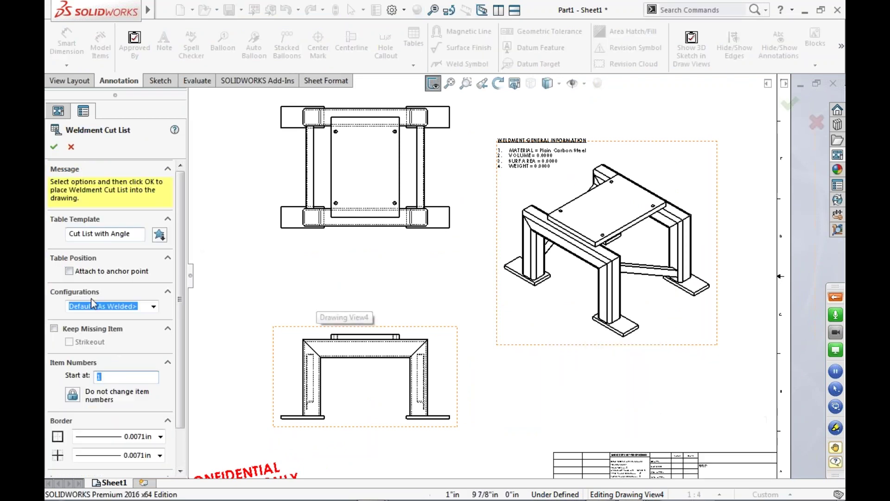
left_click(55, 147)
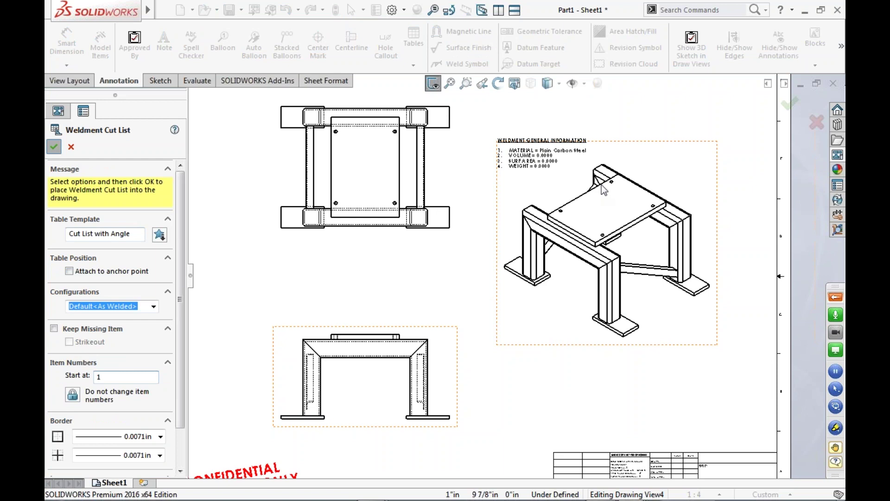
key("f")
left_click(510, 175)
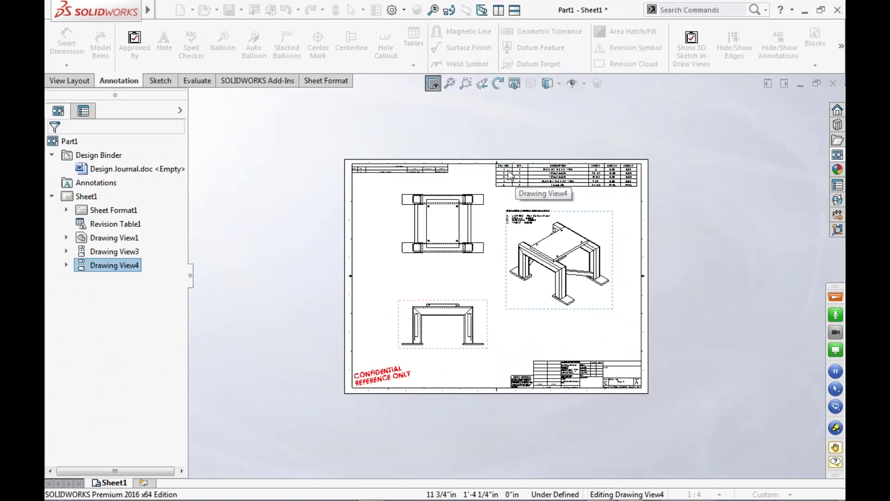
scroll(506, 168, "down", 3)
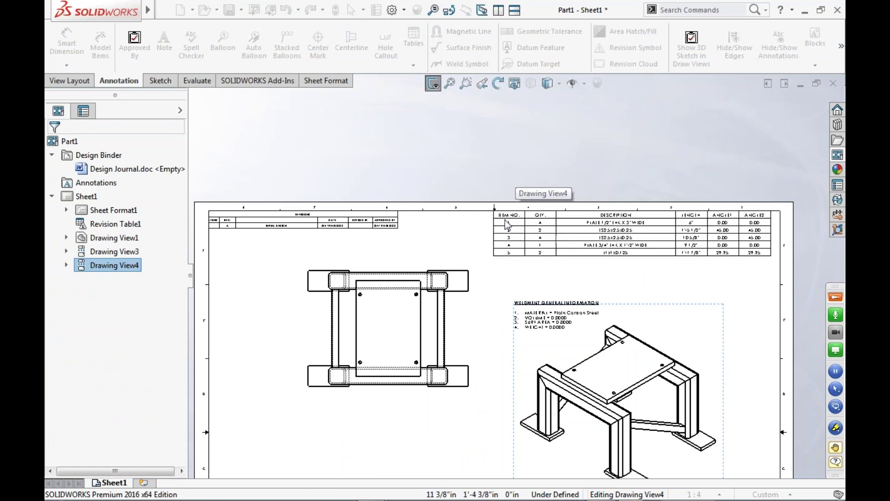
left_click(505, 220)
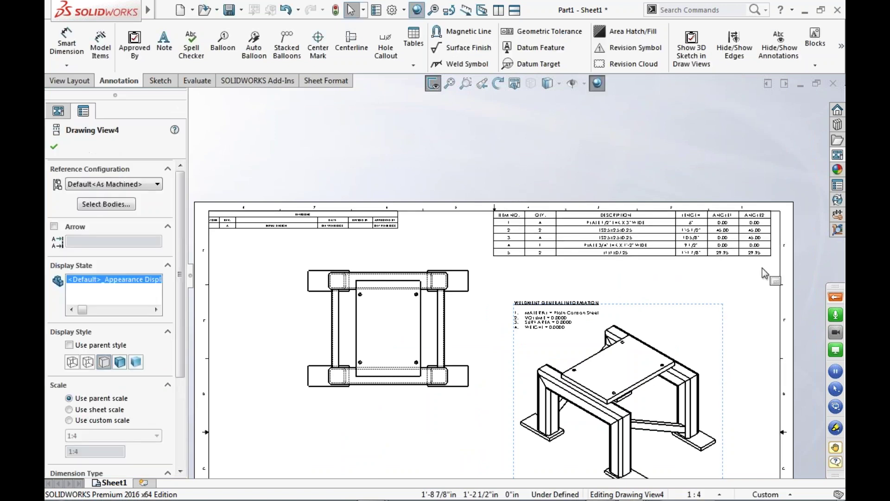
Examine the cut list table's quantities, descriptions, lengths and end angles for each frame member.
scroll(762, 268, "down", 3)
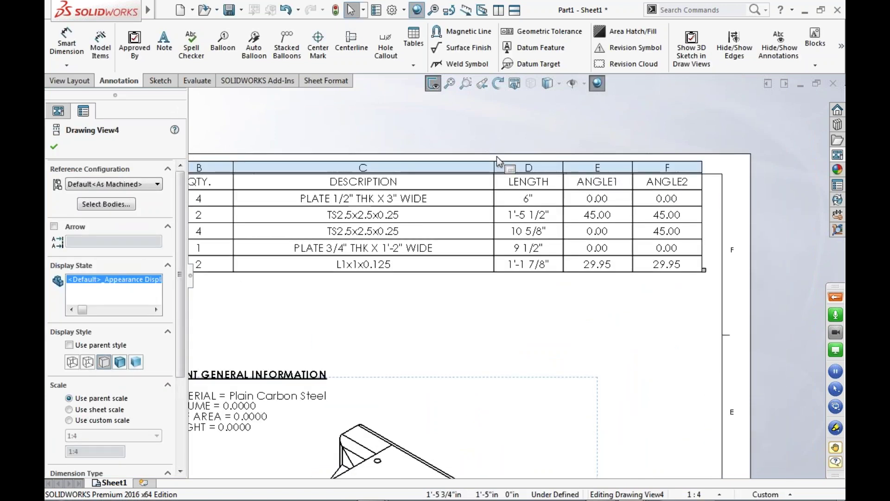
scroll(450, 253, "up", 1)
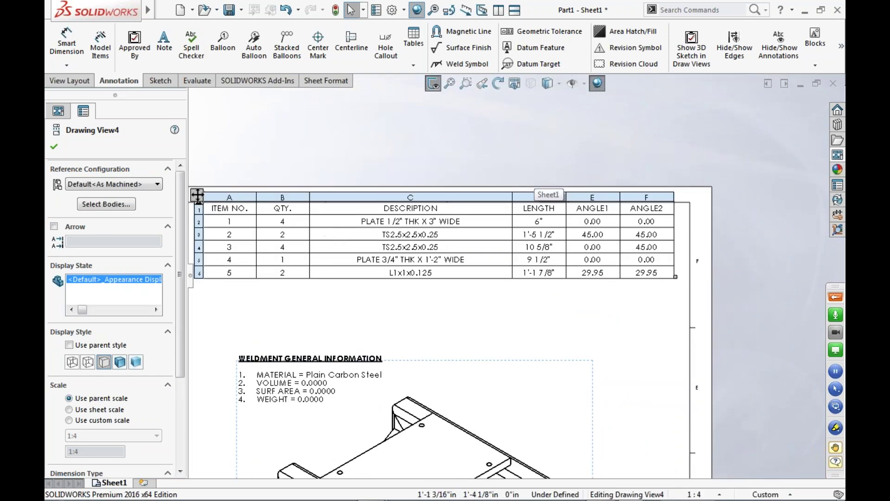
left_click(666, 285)
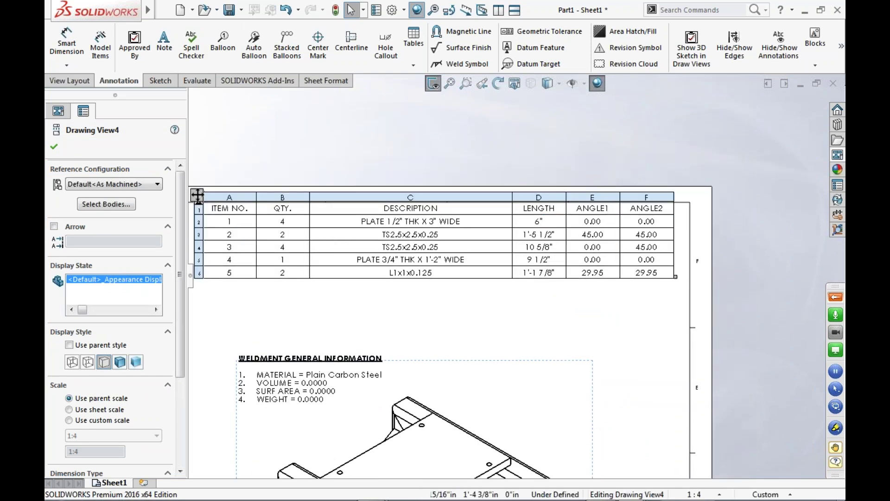
scroll(404, 248, "down", 1)
scroll(404, 248, "down", 2)
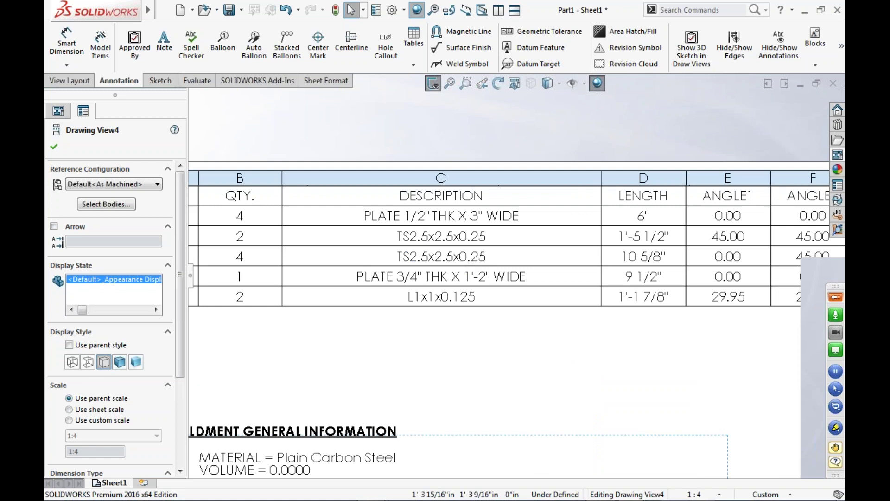
scroll(440, 269, "down", 1)
scroll(603, 324, "up", 2)
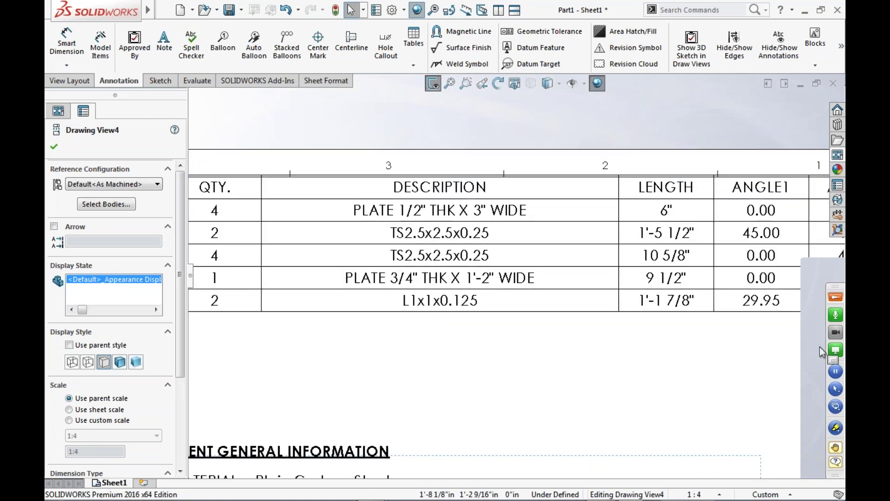
scroll(483, 358, "up", 4)
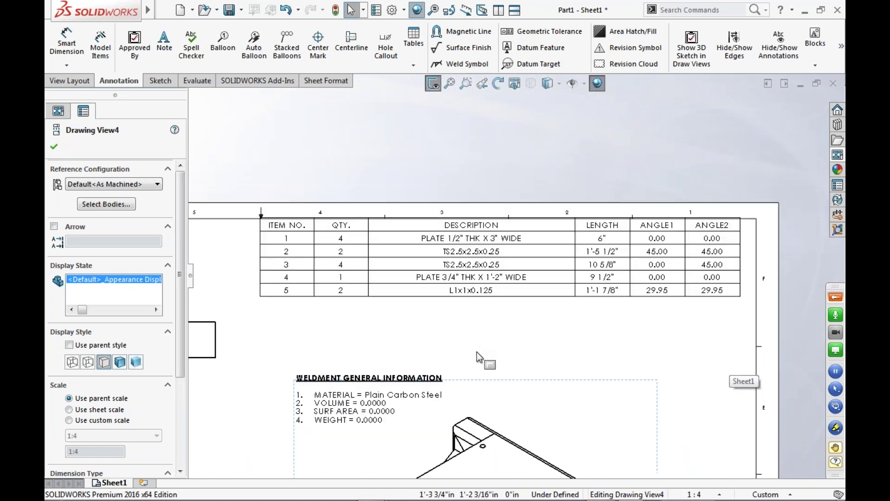
Move the isometric view up and to the right on the sheet, closer to the cut list table.
scroll(495, 374, "down", 2)
scroll(494, 371, "down", 1)
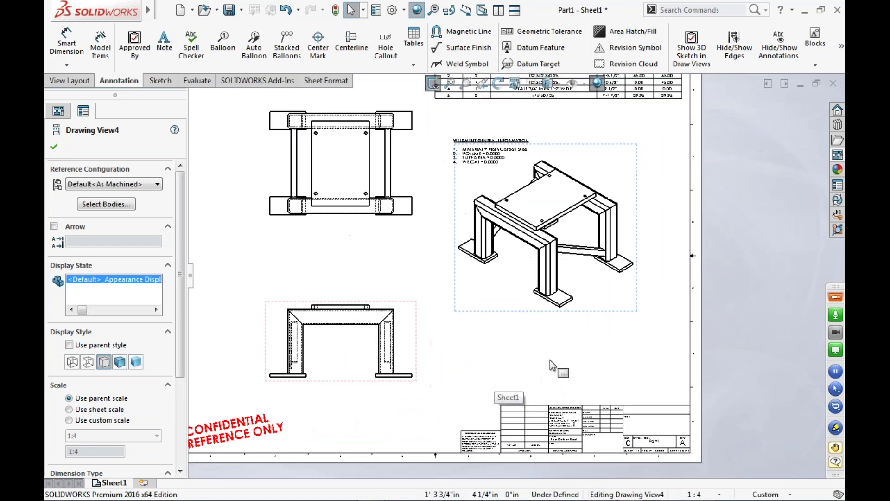
mouse_move(608, 319)
left_mouse_down()
mouse_move(631, 295)
mouse_move(633, 302)
left_mouse_up()
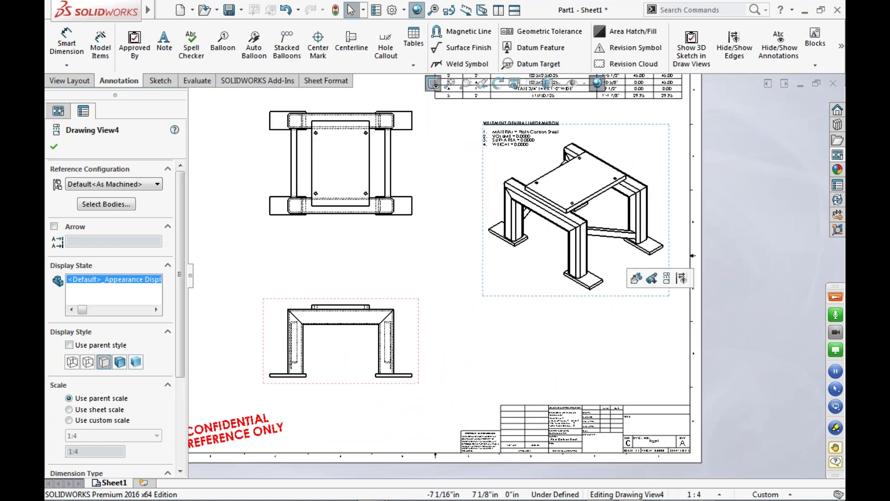
Auto-balloon all instances in the isometric view with leaders attached to faces, in a tightened circular layout around the frame.
key("s")
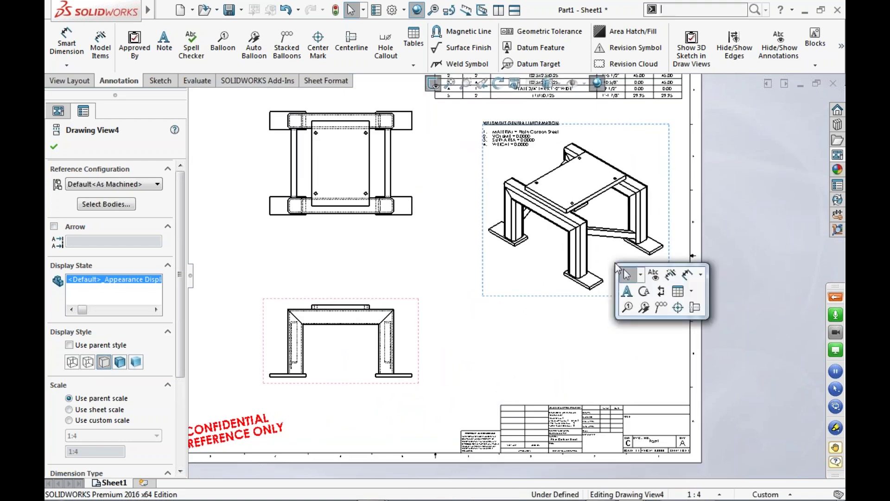
left_click(645, 307)
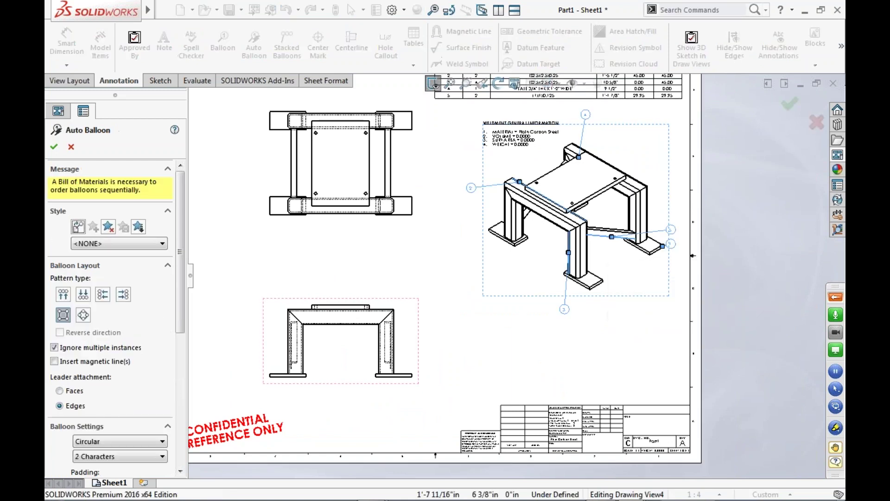
left_click(54, 347)
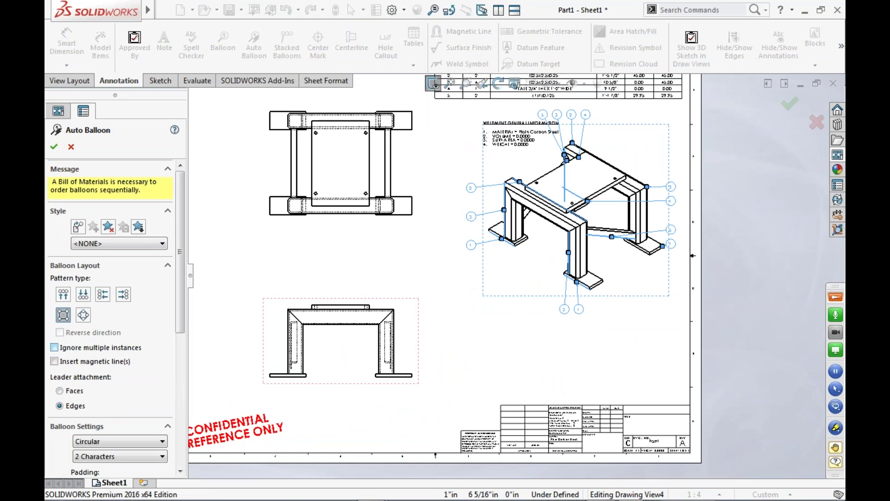
left_click(60, 391)
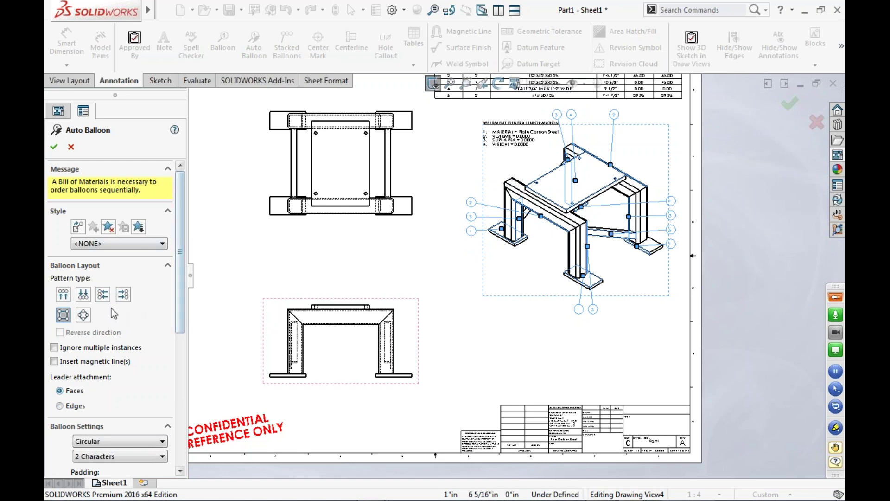
left_click(84, 318)
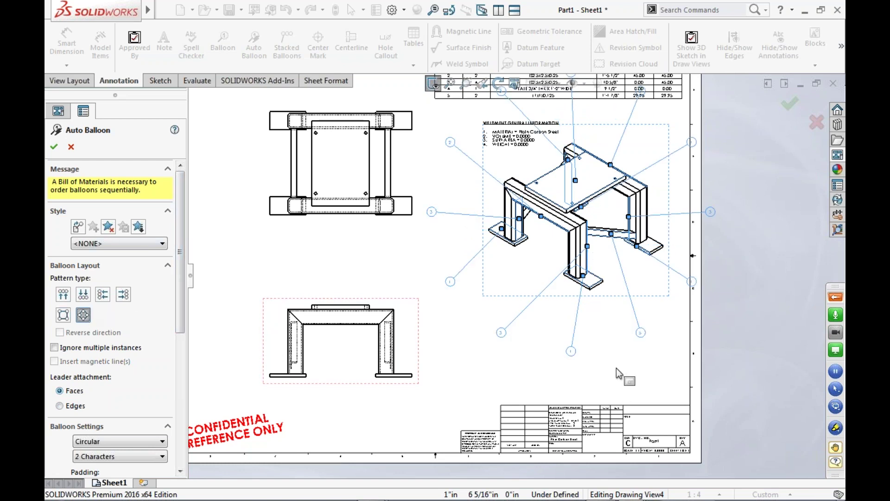
left_click_drag(576, 344, 591, 305)
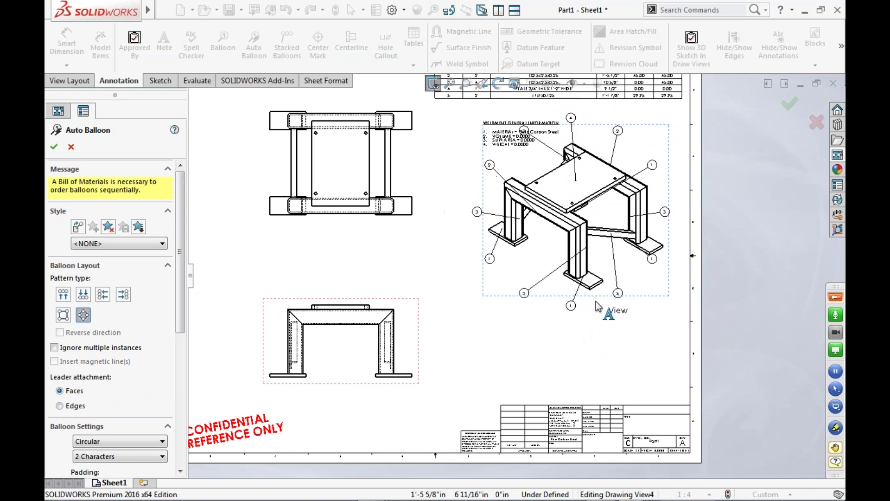
key("Return")
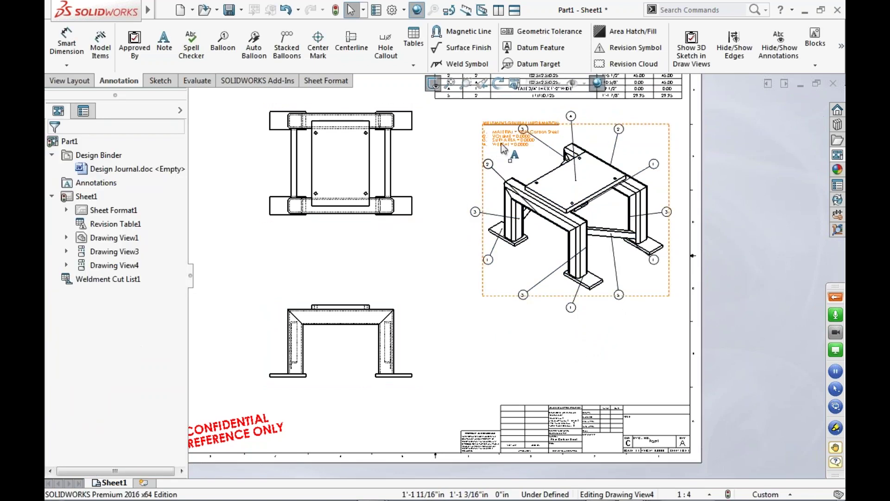
Move the weldment general information note to the left of the frame, and shift balloon 4's leader attachment point on the mounting plate.
left_click_drag(503, 143, 448, 140)
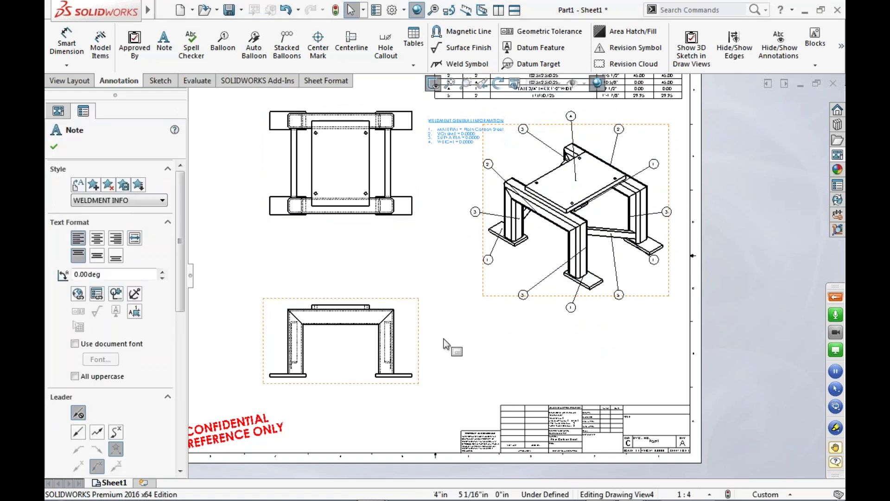
left_click(771, 146)
scroll(575, 150, "down", 10)
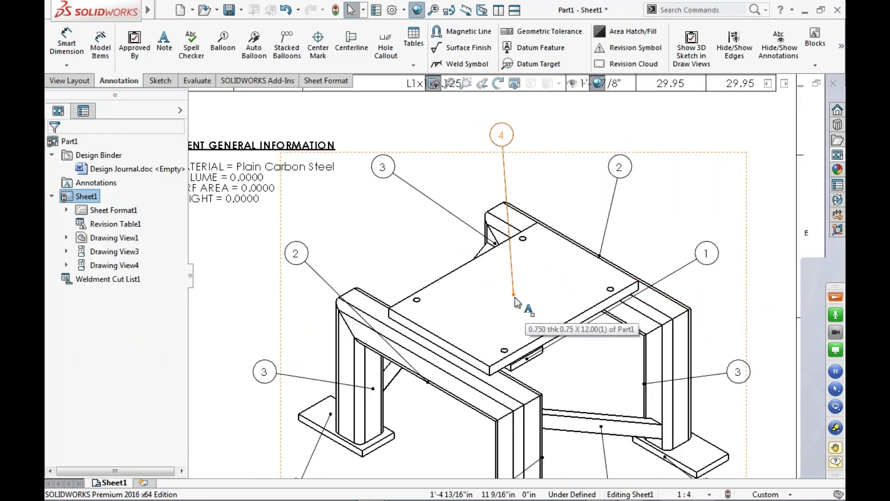
mouse_move(514, 294)
left_mouse_down()
mouse_move(519, 217)
mouse_move(518, 261)
mouse_move(535, 292)
mouse_move(554, 301)
left_mouse_up()
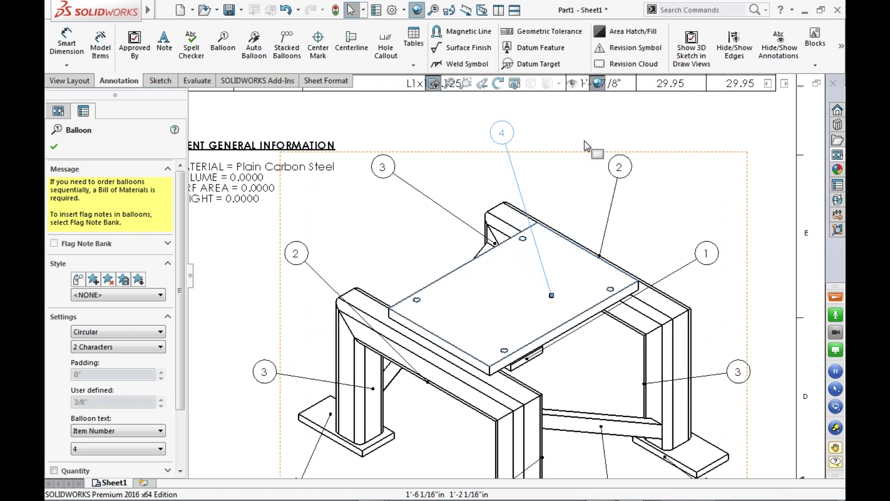
key("Escape")
Set the front view's display style to Hidden Lines Removed so the projected top view follows it.
scroll(510, 287, "up", 5)
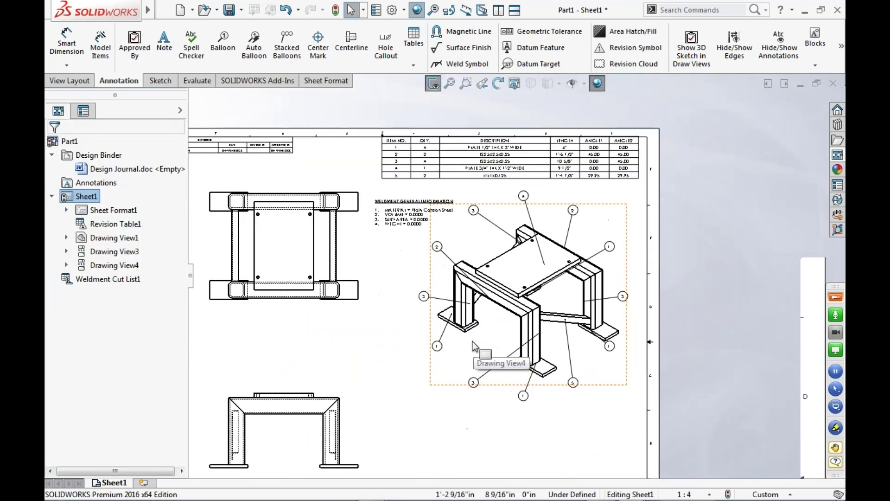
scroll(472, 341, "up", 2)
scroll(463, 371, "down", 2)
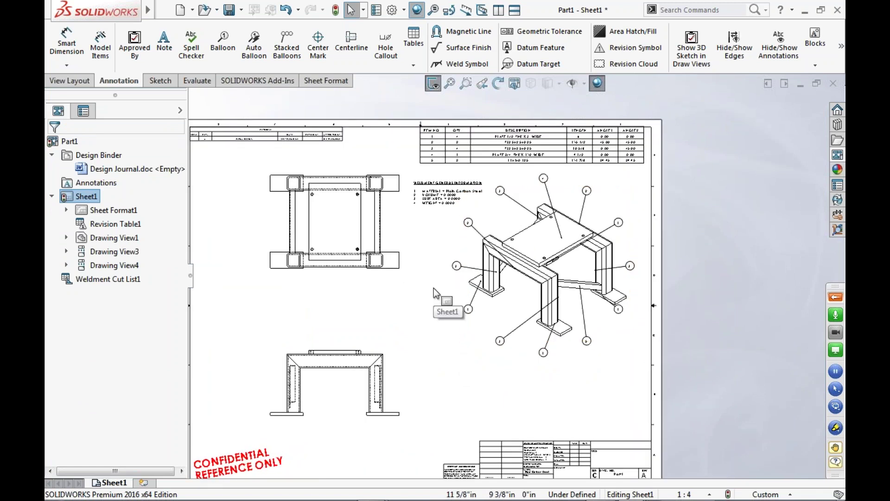
scroll(327, 248, "down", 3)
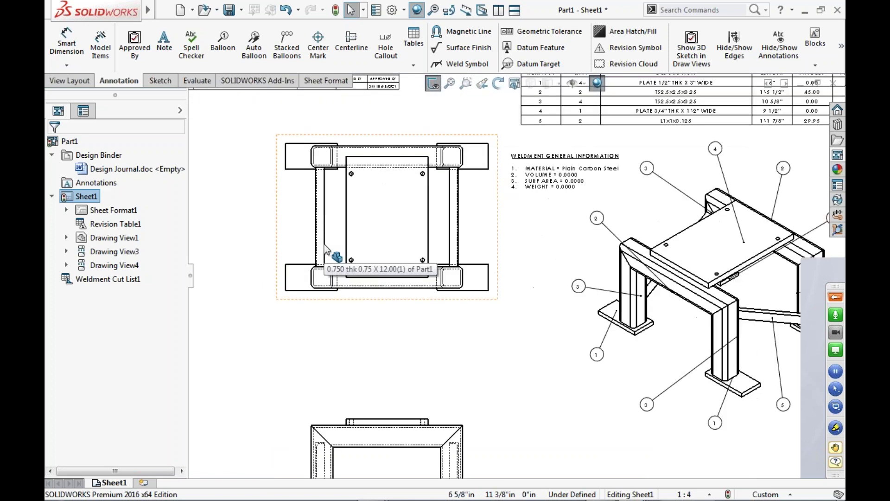
scroll(434, 405, "up", 2)
scroll(435, 405, "down", 2)
left_click(434, 405)
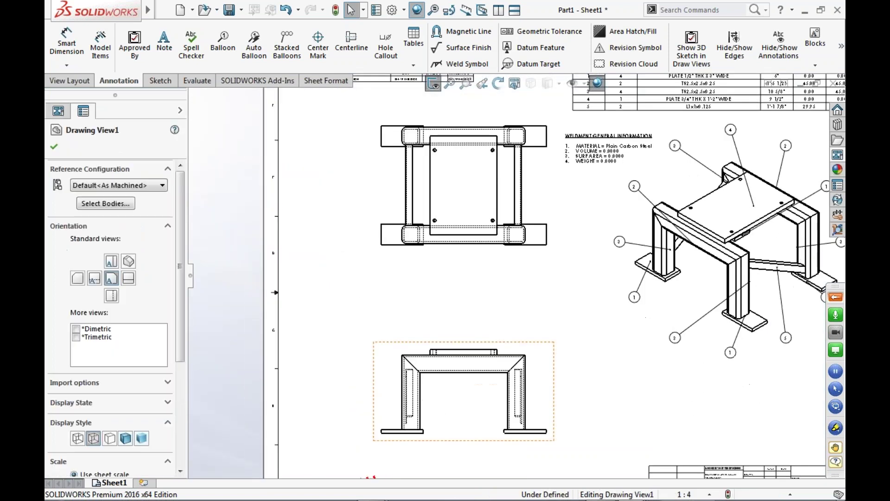
left_click(110, 438)
left_click(486, 298)
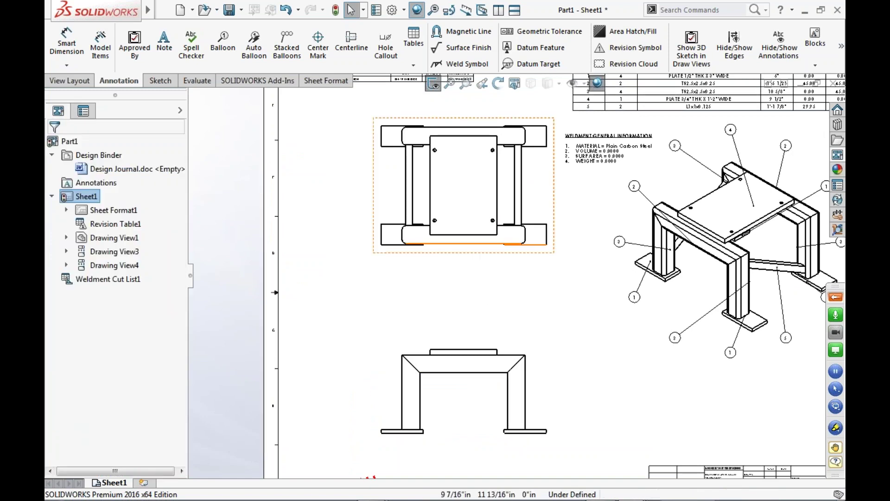
Dimension the top view's overall width between the outer corners of the upper foot plates, placing the dimension above the view.
scroll(509, 170, "down", 1)
scroll(477, 224, "down", 1)
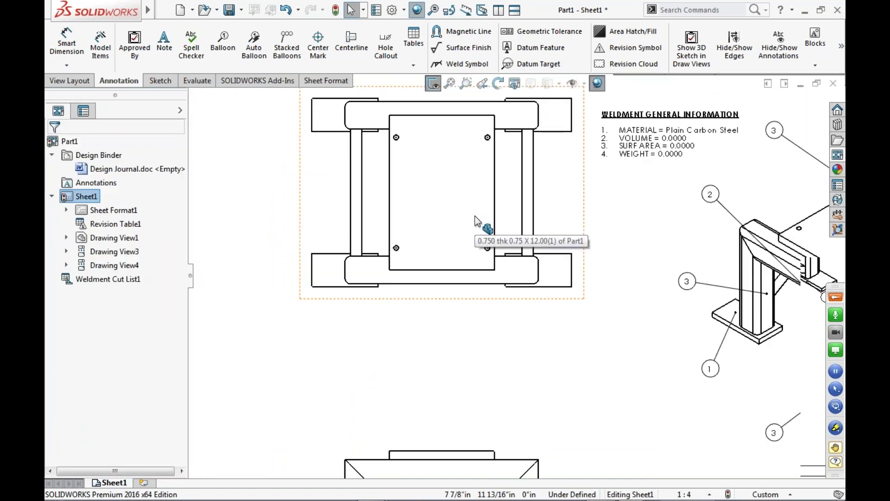
scroll(475, 221, "up", 1)
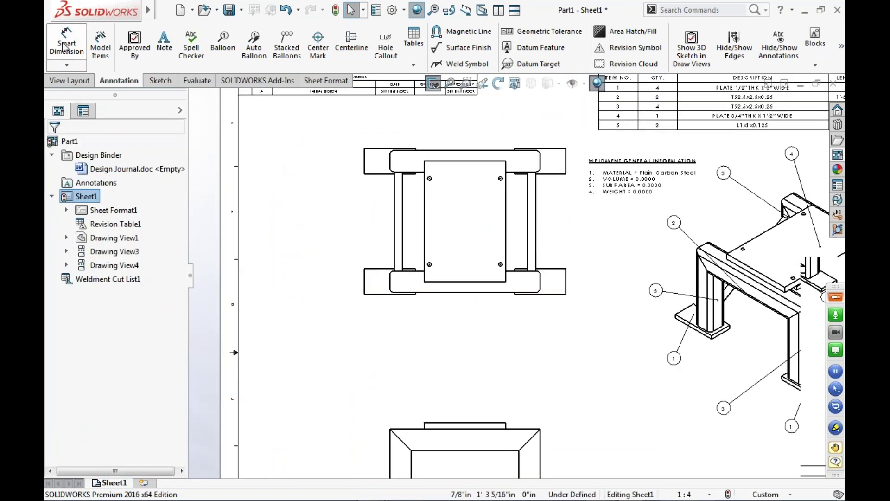
left_click(65, 47)
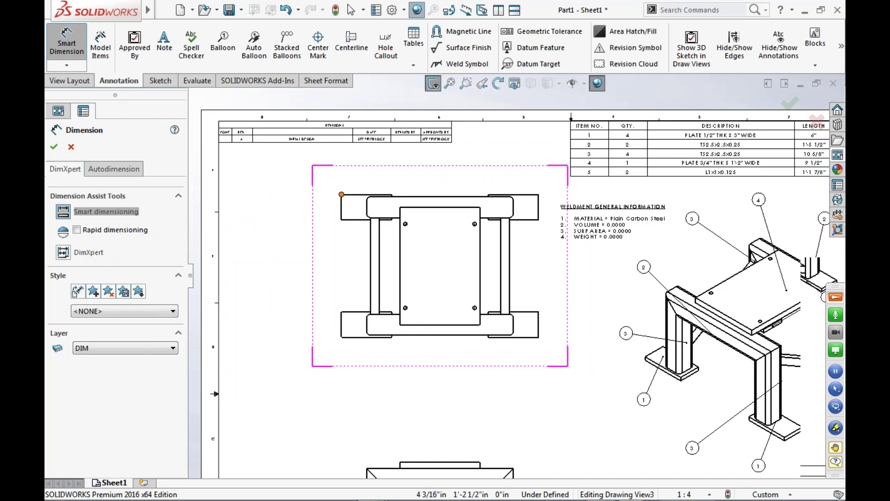
left_click(538, 194)
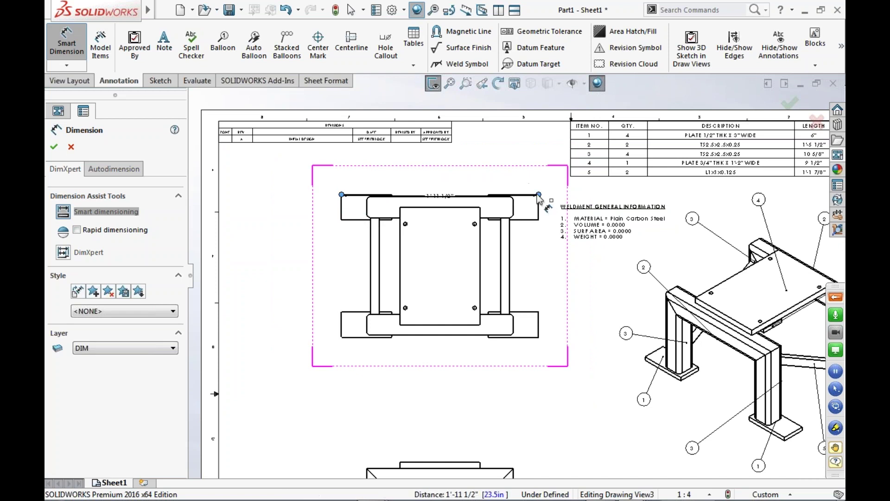
left_click(454, 172)
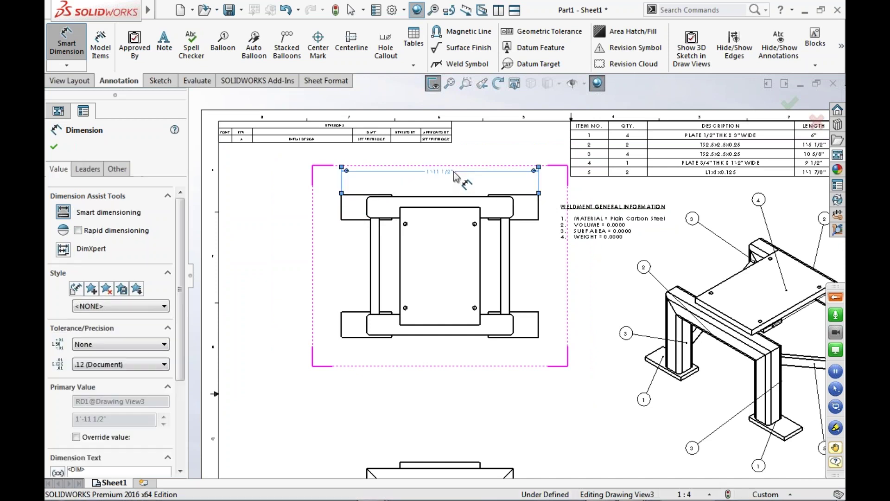
scroll(447, 175, "down", 3)
scroll(447, 175, "up", 3)
Set the top view's lower-left corner as the DimXpert datum and add baseline dimensions to the lower and upper left foot plates.
left_click(64, 251)
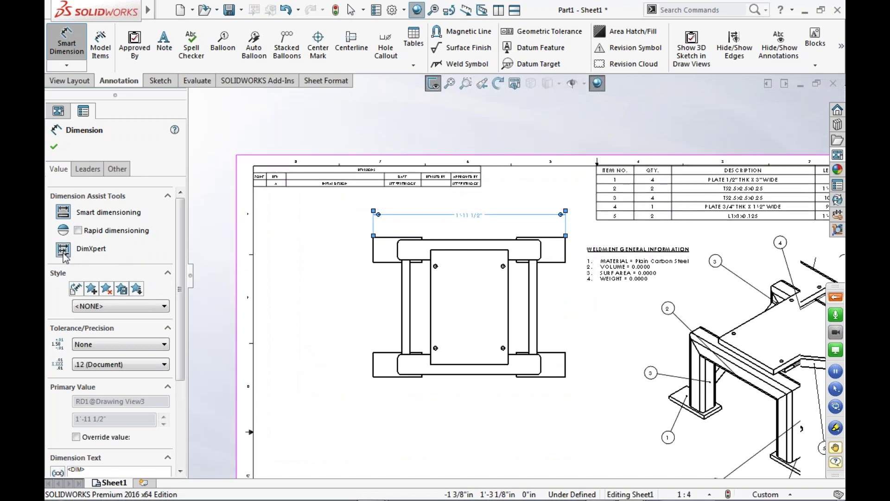
left_click_drag(181, 285, 161, 405)
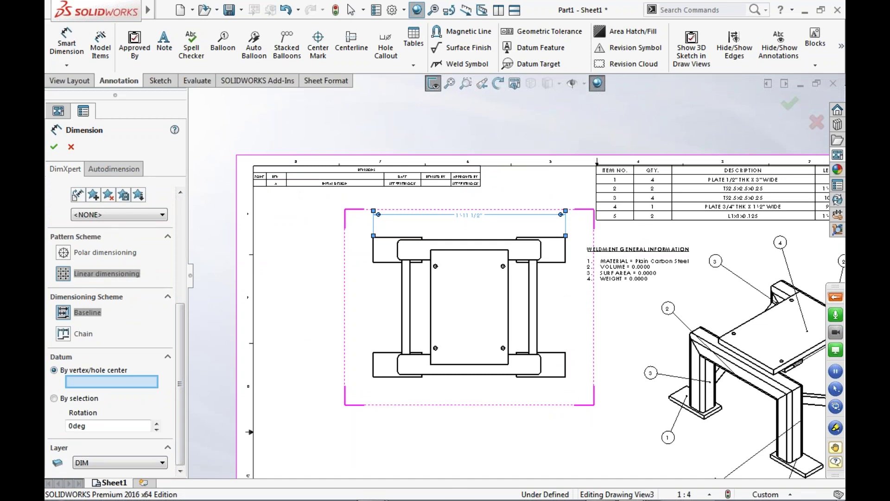
left_click(373, 376)
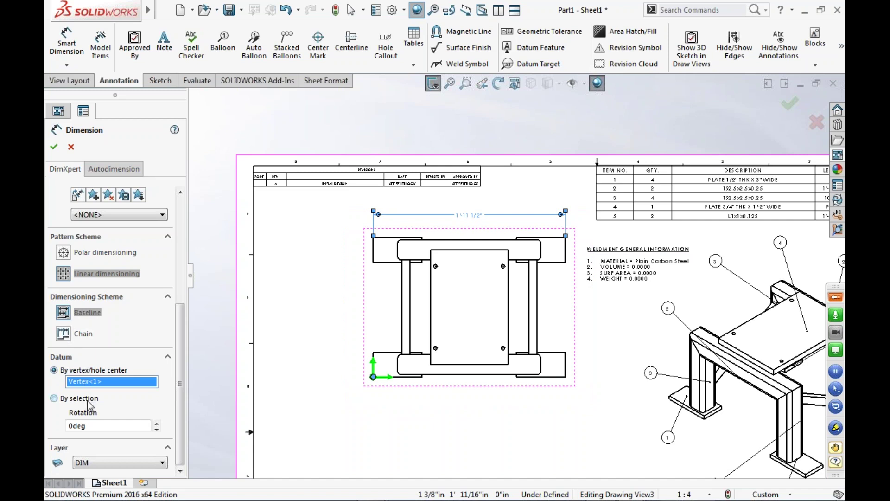
scroll(387, 356, "down", 3)
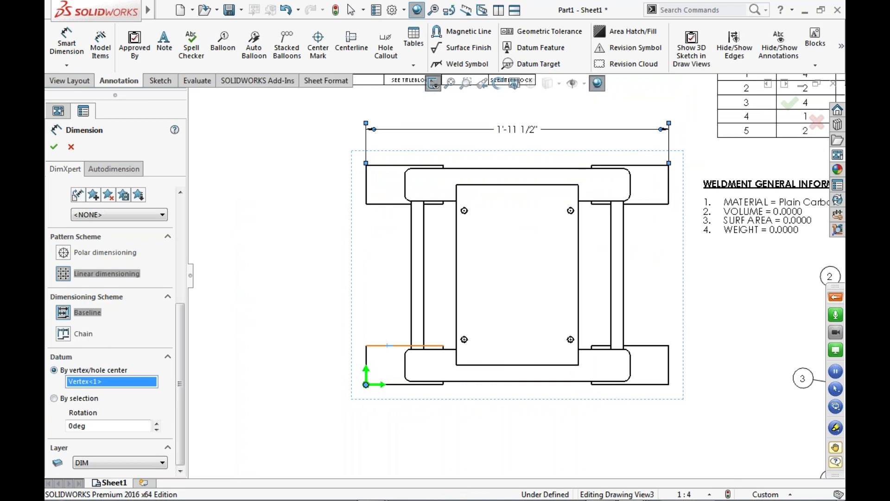
left_click(387, 345)
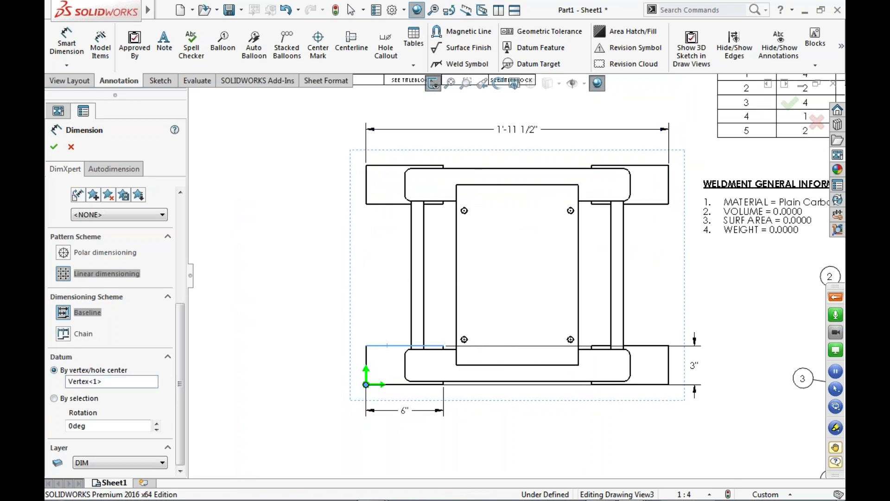
left_click(387, 202)
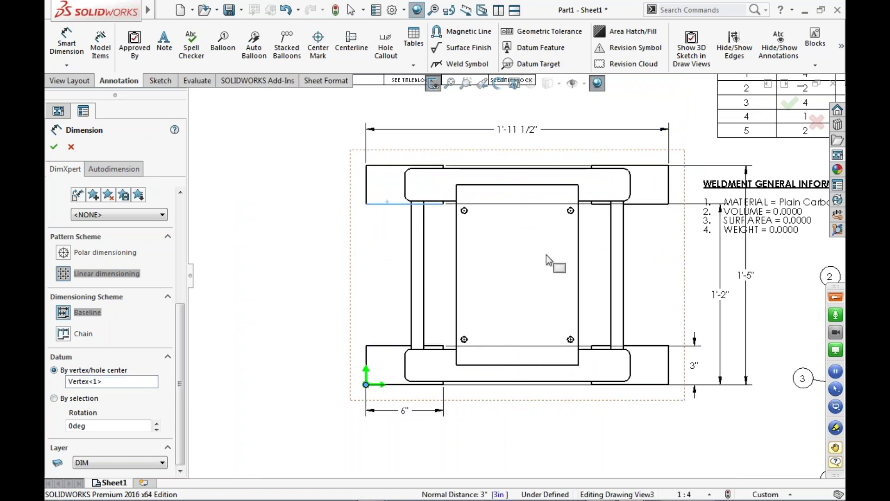
scroll(556, 253, "up", 2)
scroll(533, 249, "down", 2)
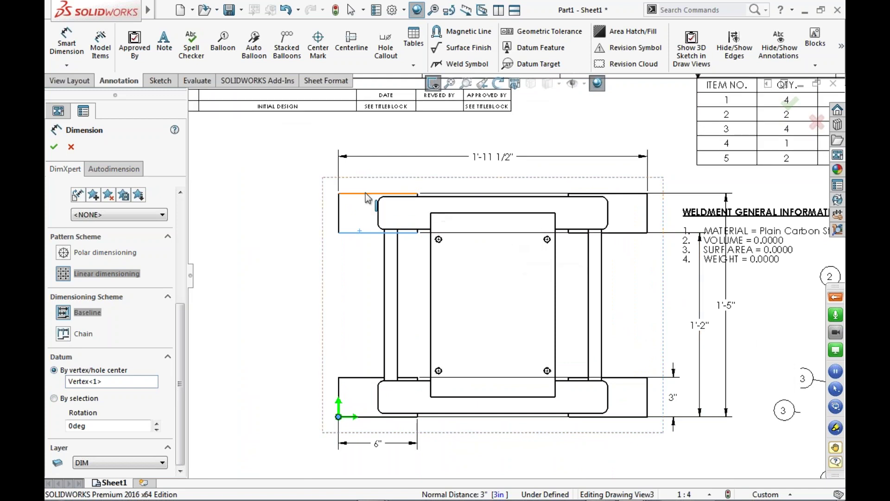
Add DimXpert baseline dimensions for the mounting plate's edges and the right brace's outer edge in the top view.
left_click(447, 212)
left_click(463, 396)
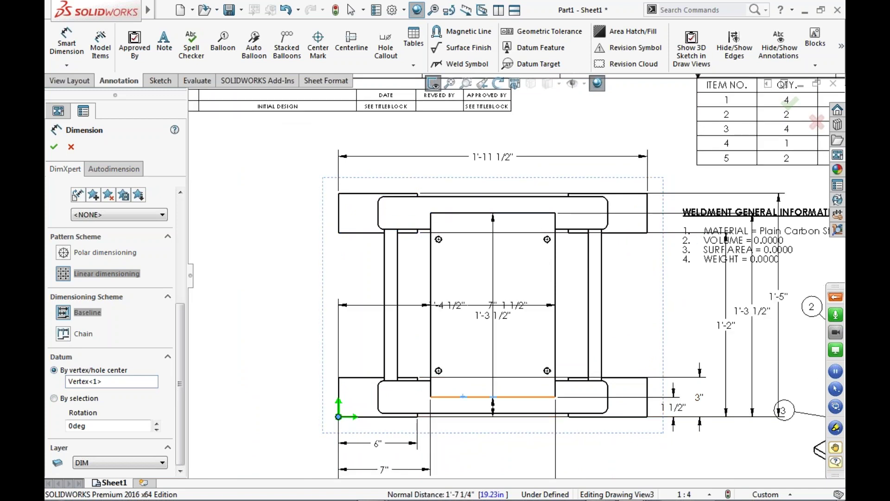
scroll(649, 357, "up", 3)
scroll(583, 336, "down", 3)
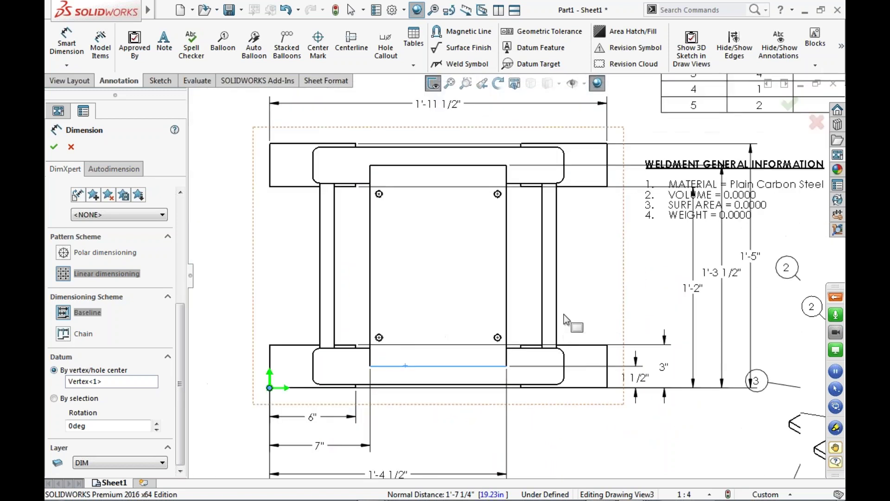
left_click(556, 283)
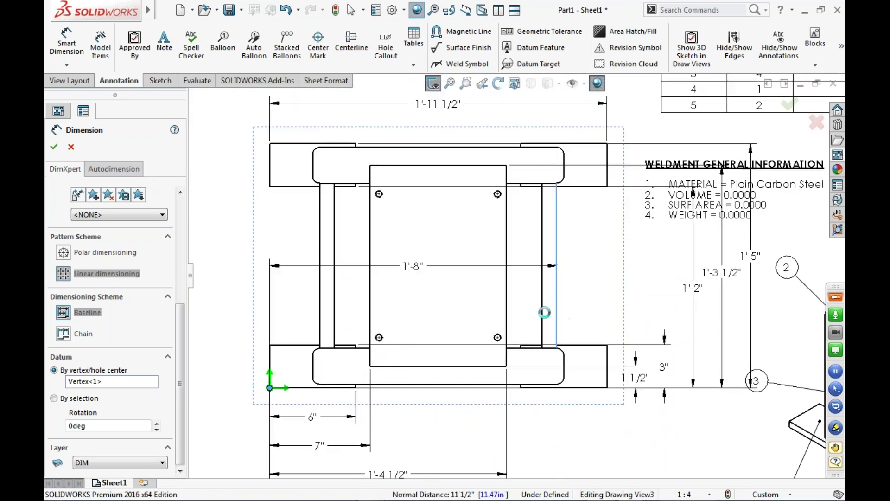
scroll(534, 365, "up", 3)
scroll(534, 365, "down", 2)
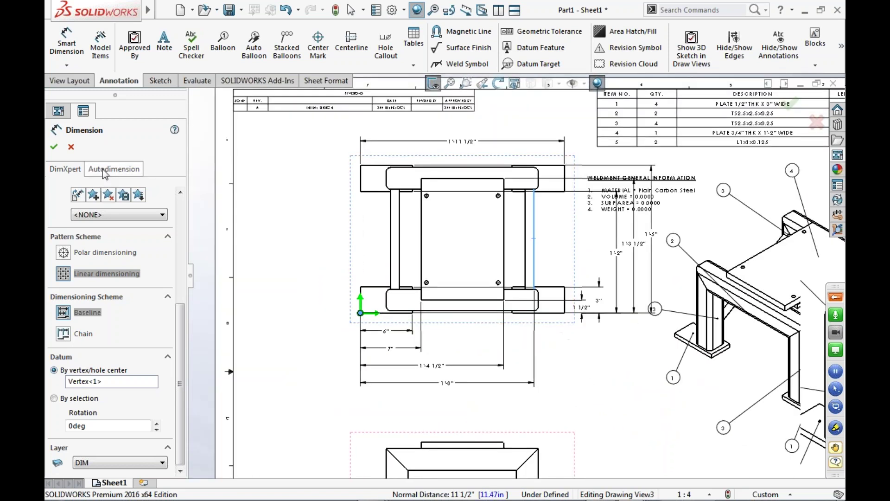
left_click(54, 146)
Move the top and front views left on the sheet so the dimensions clear the weldment general information note.
left_click(367, 260)
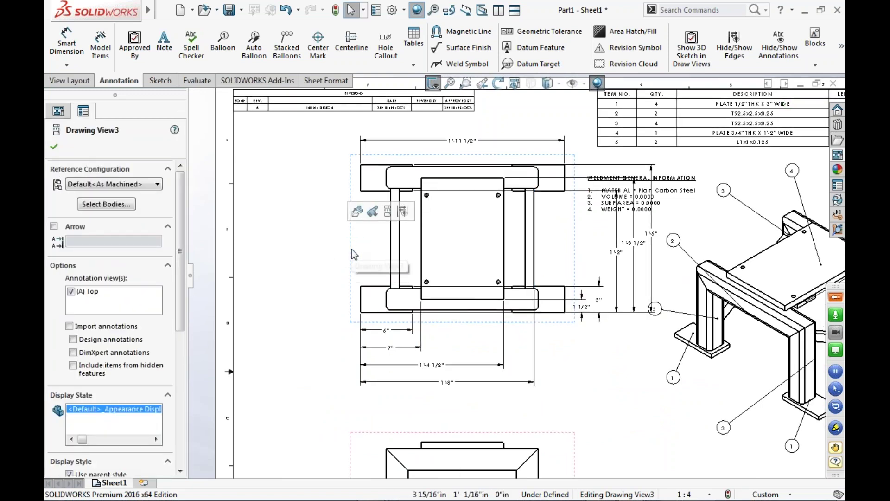
left_click_drag(351, 249, 330, 254)
left_click_drag(407, 441, 310, 417)
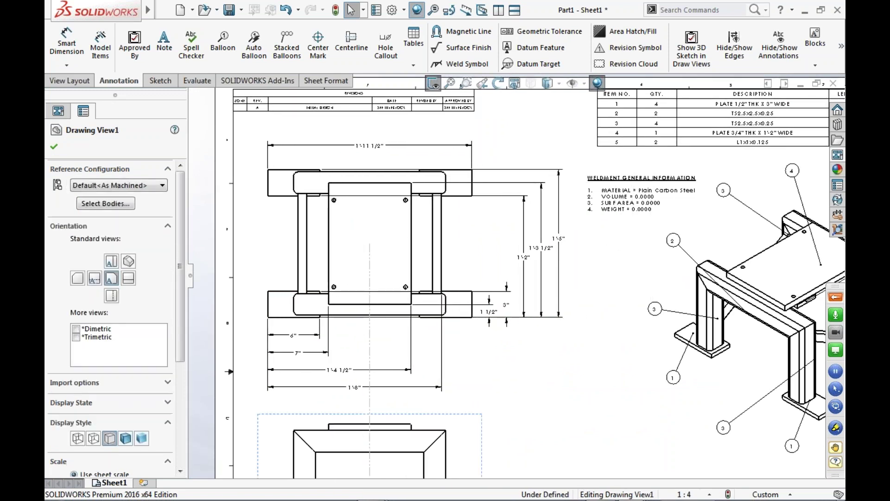
Move the front view down and slightly right to leave more space beneath the top view's dimensions.
scroll(541, 307, "up", 3)
scroll(541, 308, "down", 3)
scroll(508, 243, "down", 2)
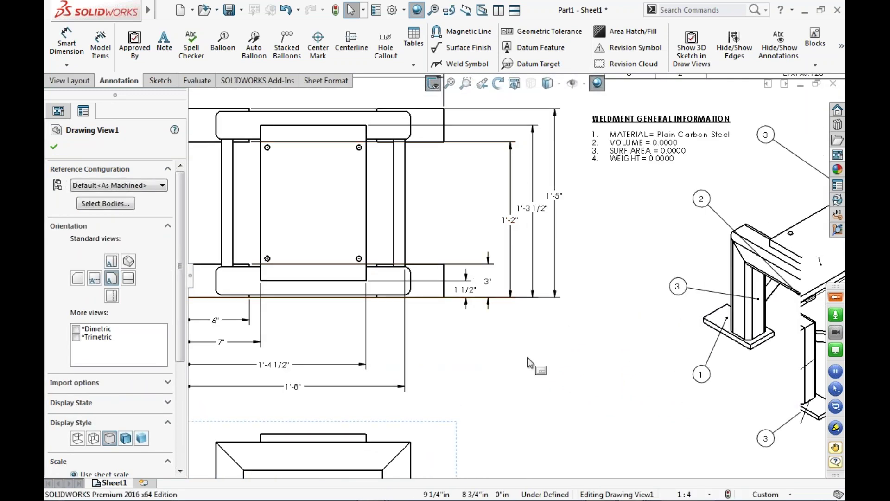
scroll(527, 356, "up", 4)
scroll(514, 276, "up", 1)
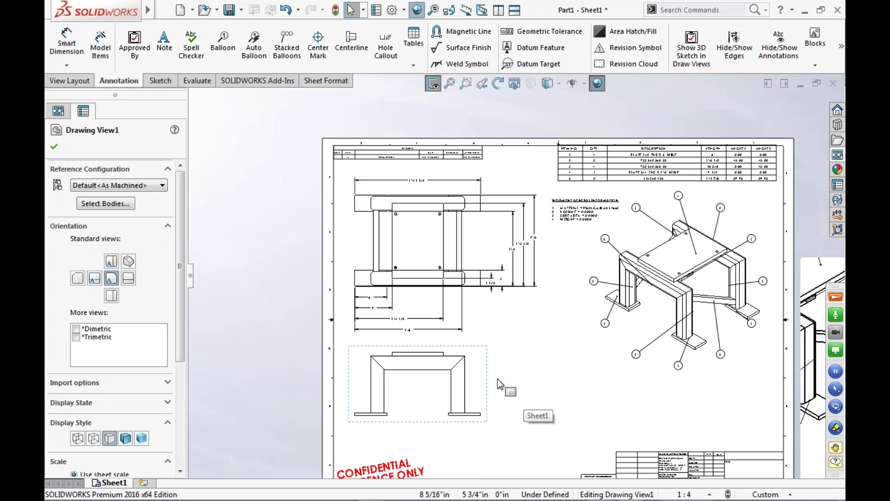
left_click_drag(487, 377, 490, 389)
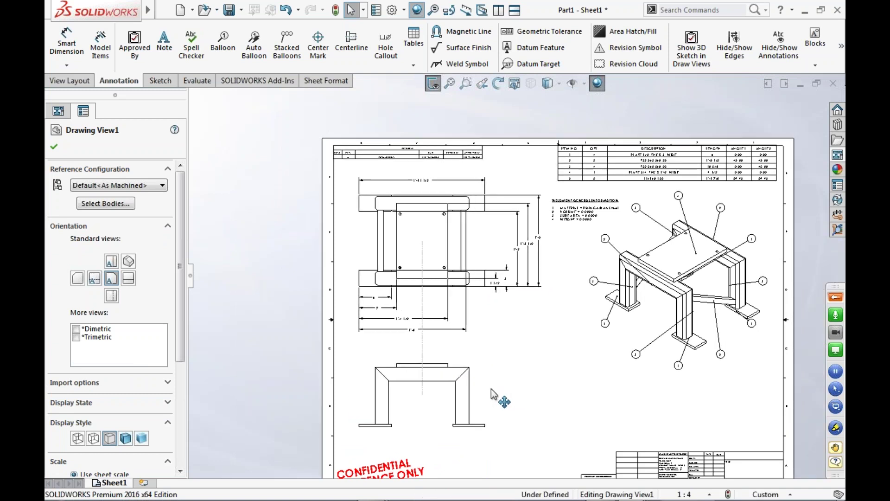
left_click(523, 397)
Insert weld symbols and caterpillars from the entire model into the front view using Model Items.
scroll(523, 397, "down", 2)
scroll(338, 366, "down", 2)
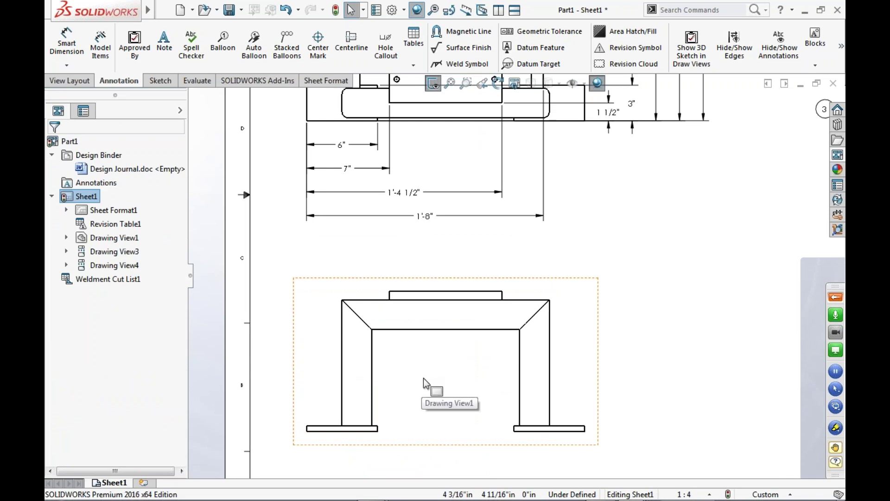
scroll(424, 377, "up", 2)
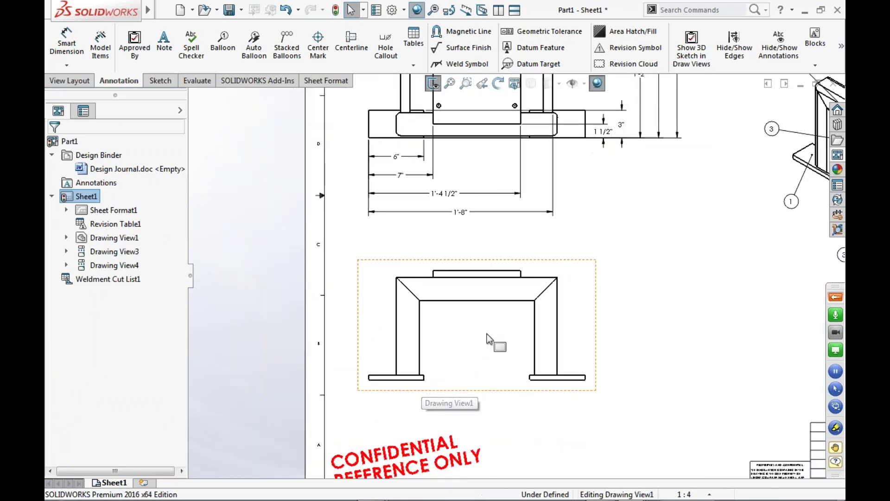
left_click(491, 341)
key("s")
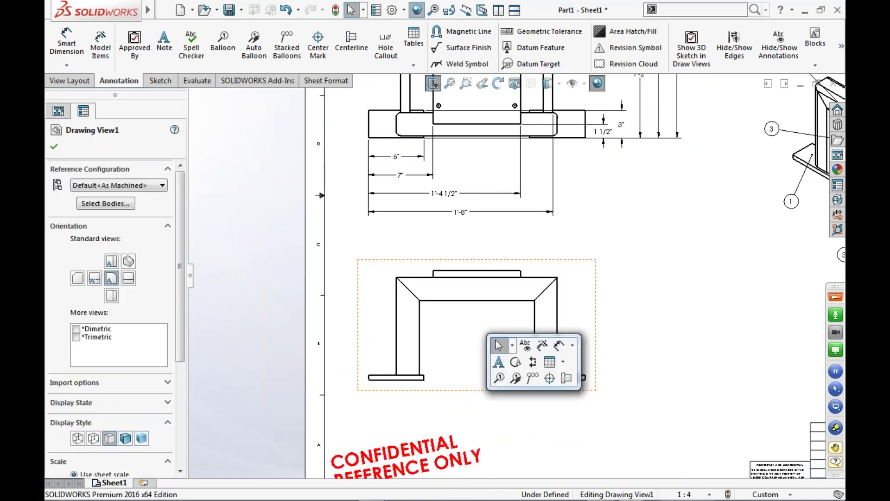
left_click(543, 348)
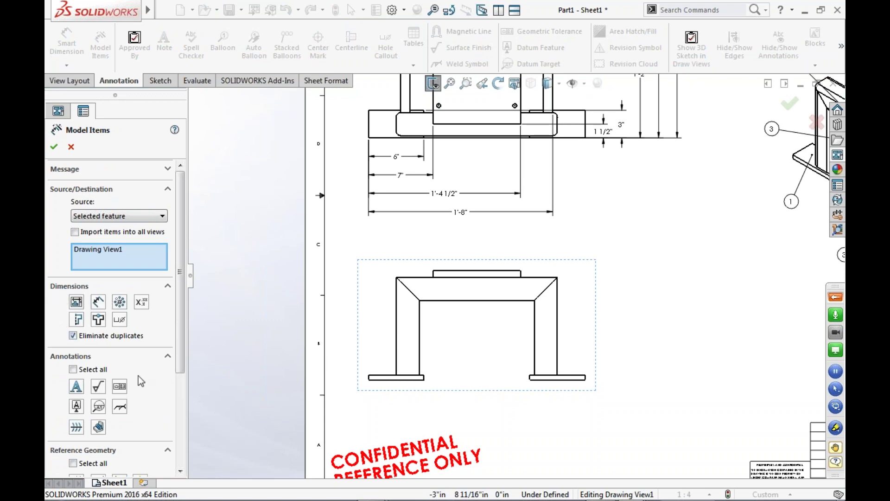
left_click(166, 218)
left_click(108, 226)
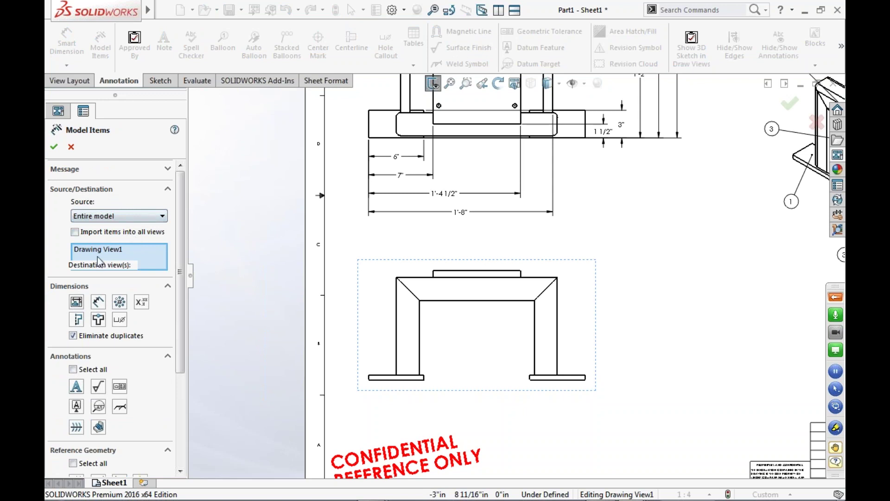
left_click(120, 407)
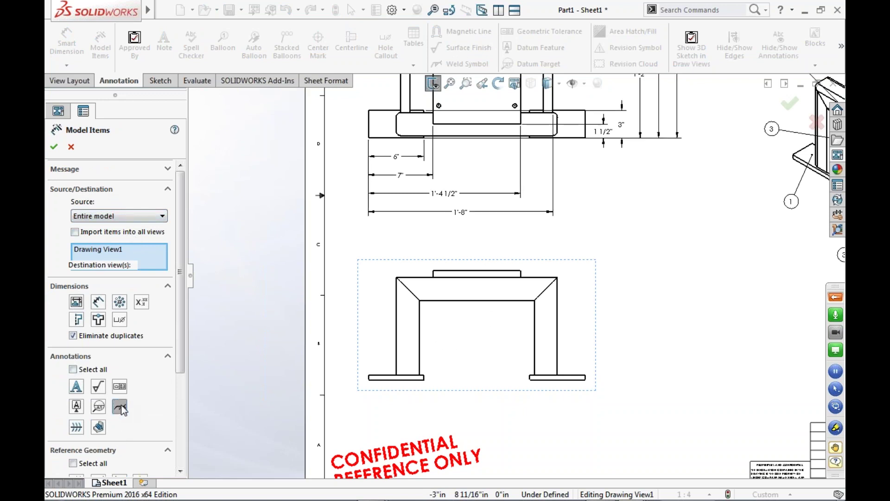
left_click(77, 429)
left_click(54, 147)
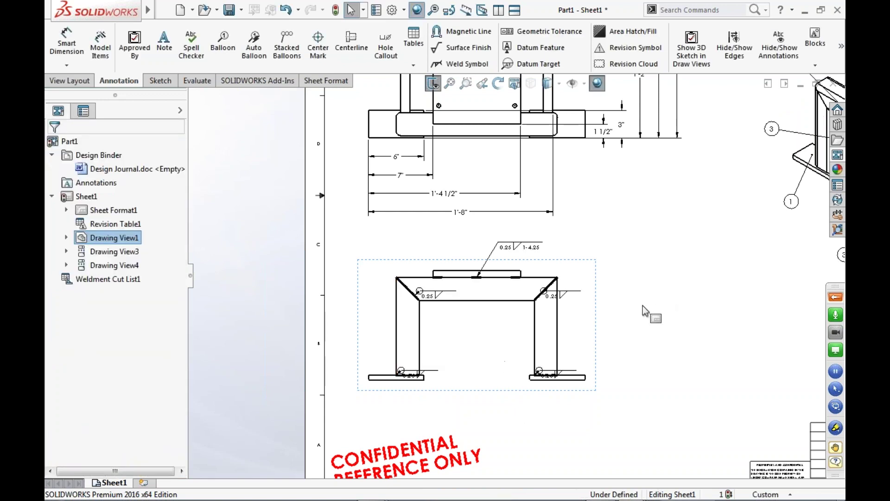
scroll(499, 293, "down", 5)
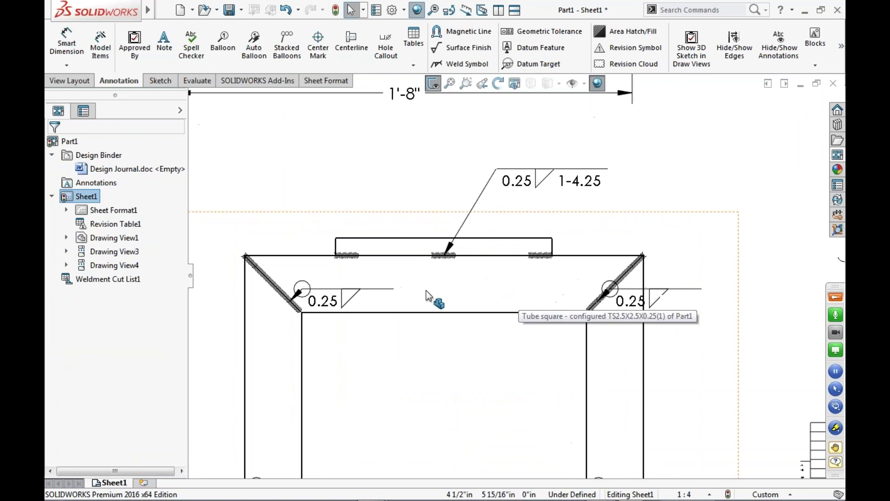
scroll(427, 290, "up", 1)
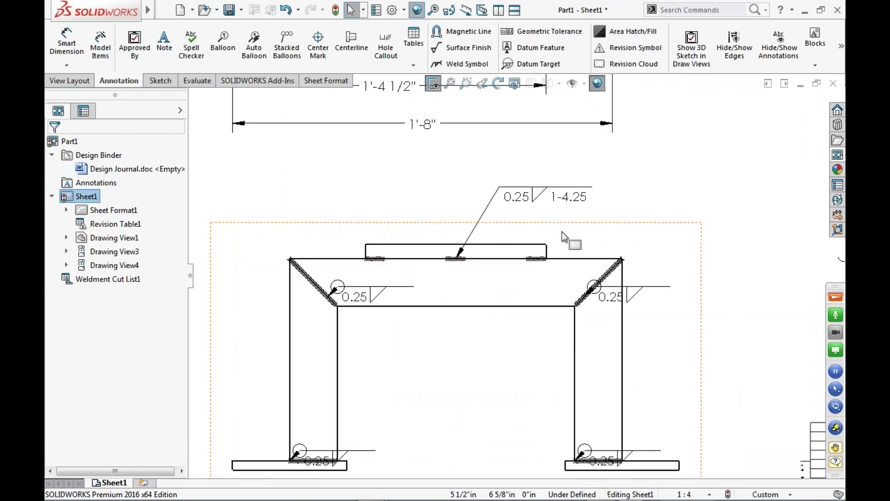
Reposition the front view's five weld symbols so their text and leaders stand clear of the frame's edges and weld beads.
left_click_drag(575, 197, 591, 195)
left_click_drag(612, 297, 654, 337)
left_click(675, 325)
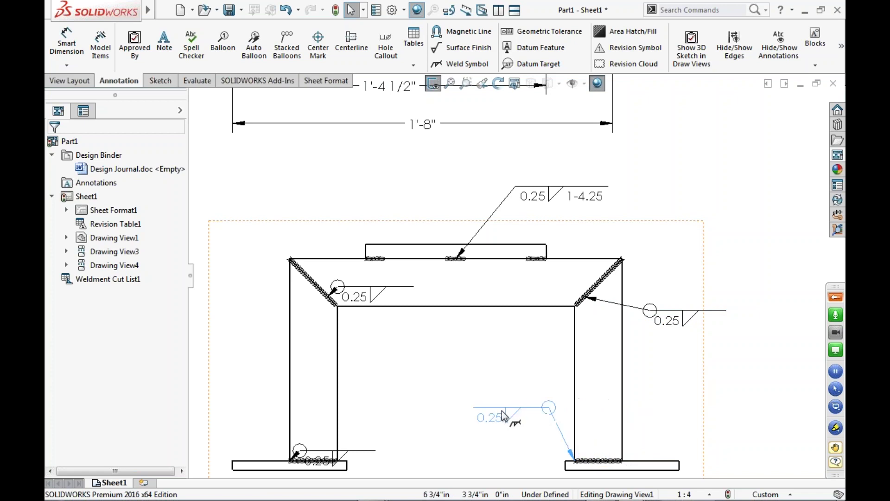
left_click(490, 415)
left_click(229, 414)
scroll(377, 347, "up", 3)
mouse_move(449, 266)
left_mouse_down()
mouse_move(366, 253)
mouse_move(340, 264)
left_mouse_up()
left_click(484, 330)
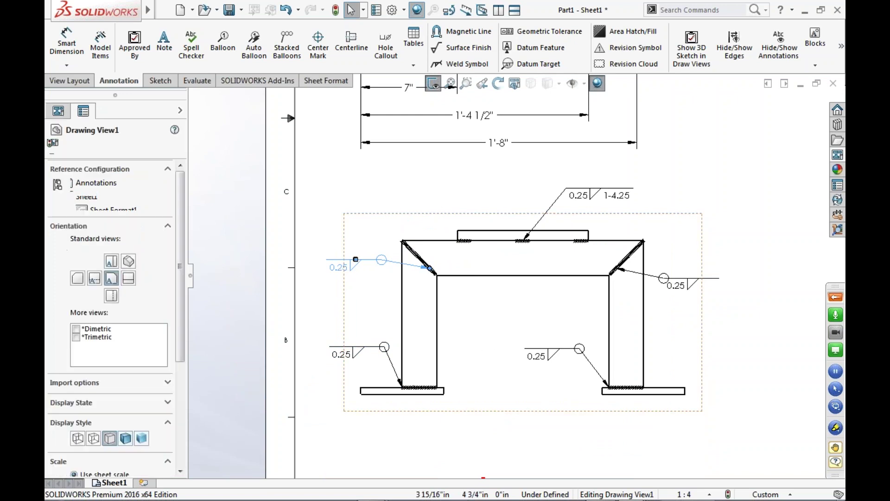
scroll(519, 281, "up", 3)
scroll(582, 239, "down", 2)
Check the properties of the mounting plate's weld symbol in the front view and close them without changes.
left_click(571, 217)
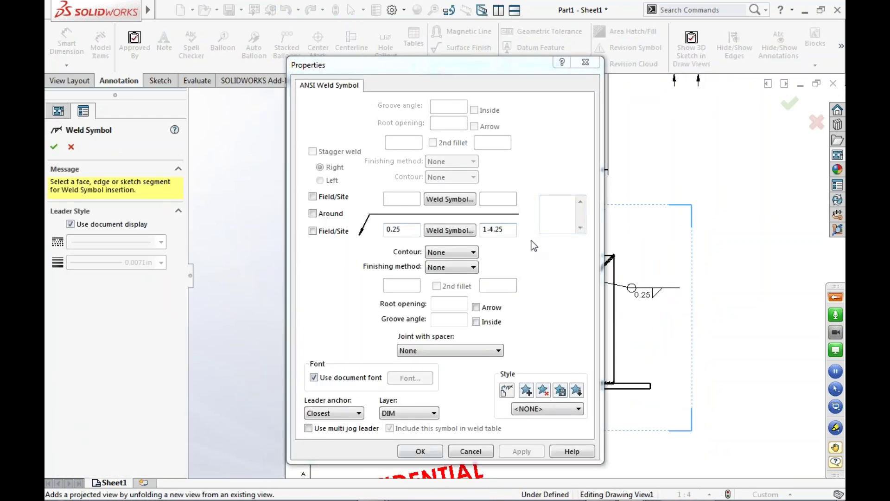
left_click(470, 451)
left_click(716, 320)
scroll(685, 277, "down", 3)
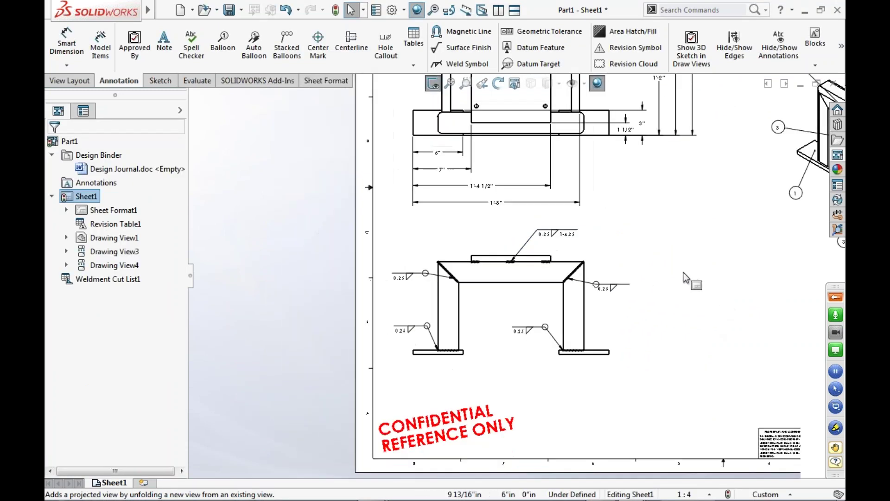
scroll(666, 271, "down", 3)
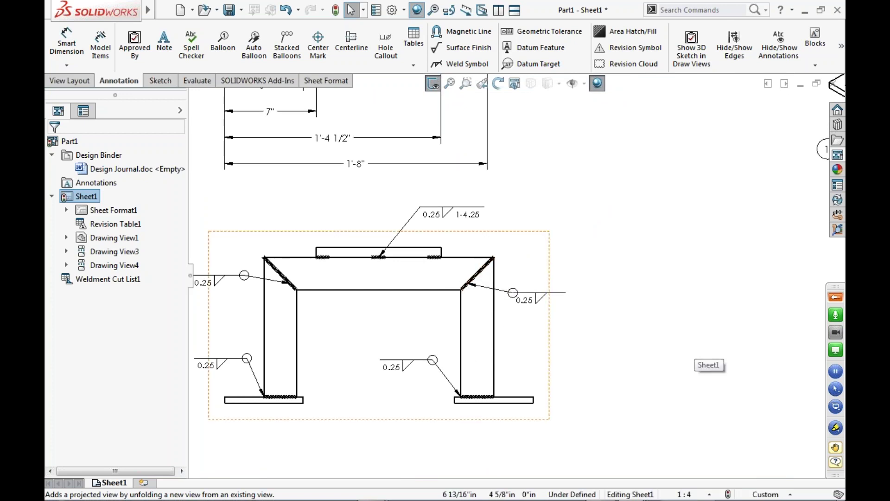
Insert a weld table for the front view using the weldtable-standard template and place it just below the view's right leg.
left_click(398, 351)
key("s")
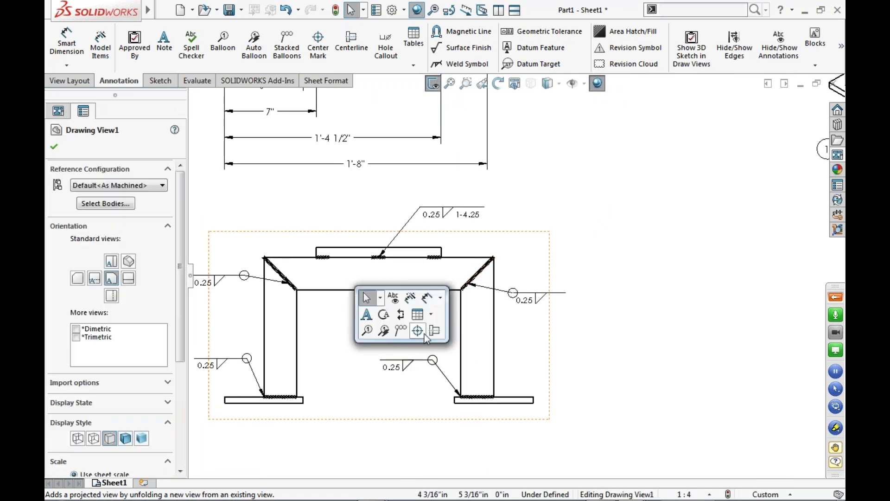
left_click(433, 316)
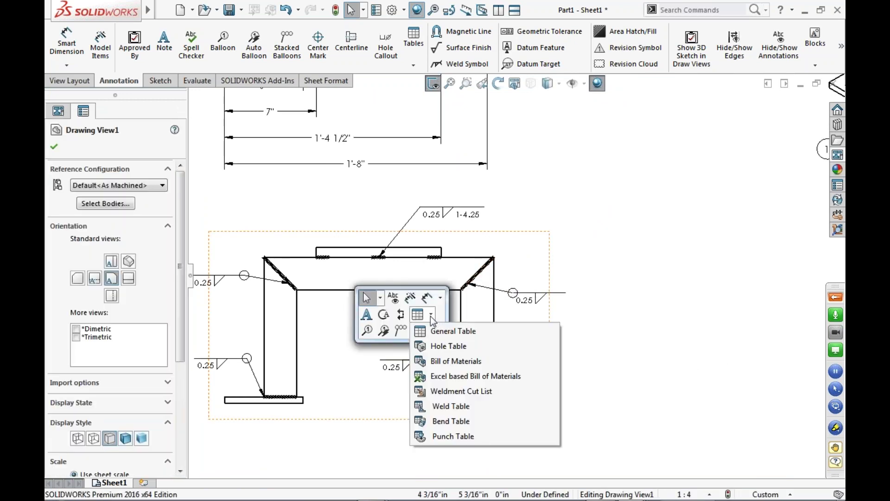
left_click(448, 406)
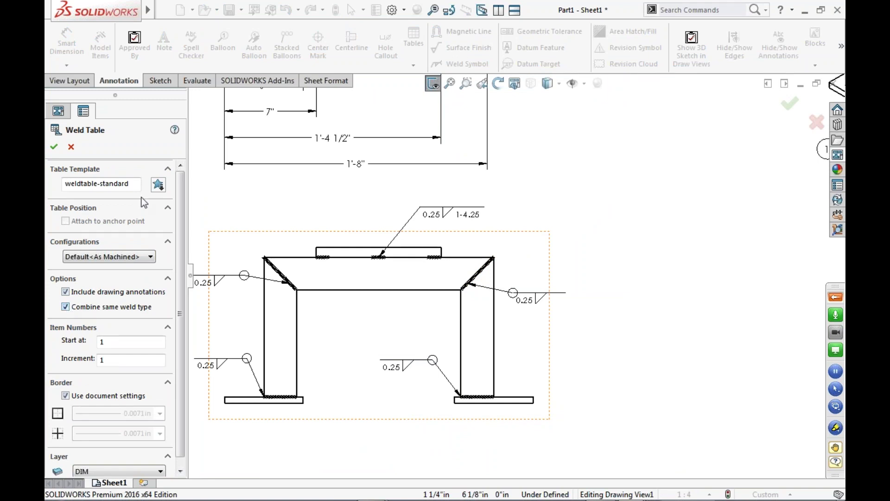
left_click(54, 148)
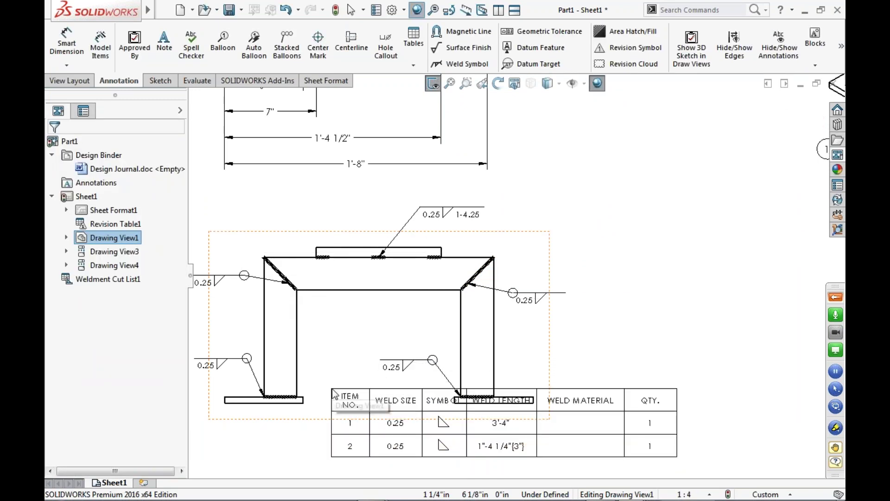
scroll(394, 343, "up", 3)
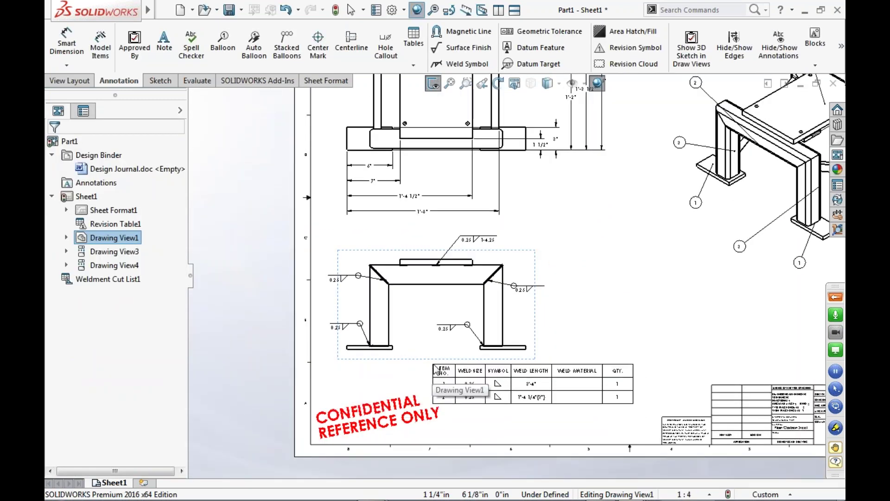
left_click(417, 355)
Shrink the weld table's overall width to make it more compact beneath the front view.
scroll(588, 399, "down", 2)
scroll(571, 408, "down", 2)
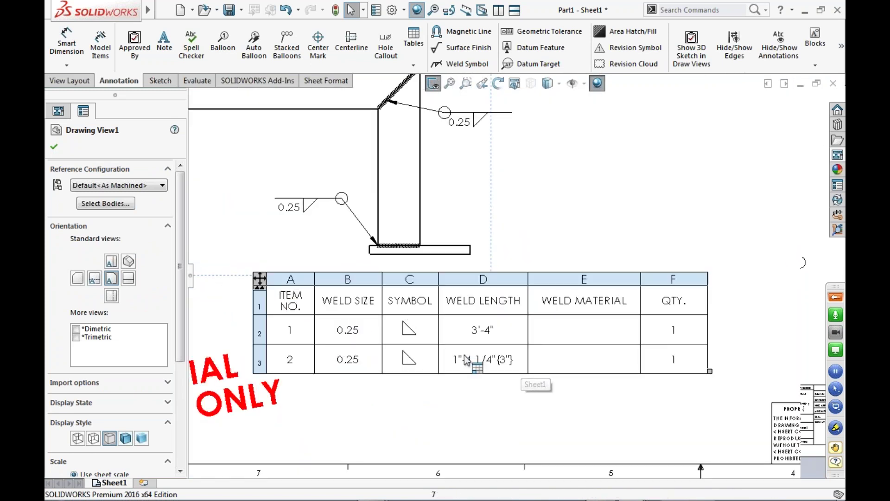
left_click(374, 423)
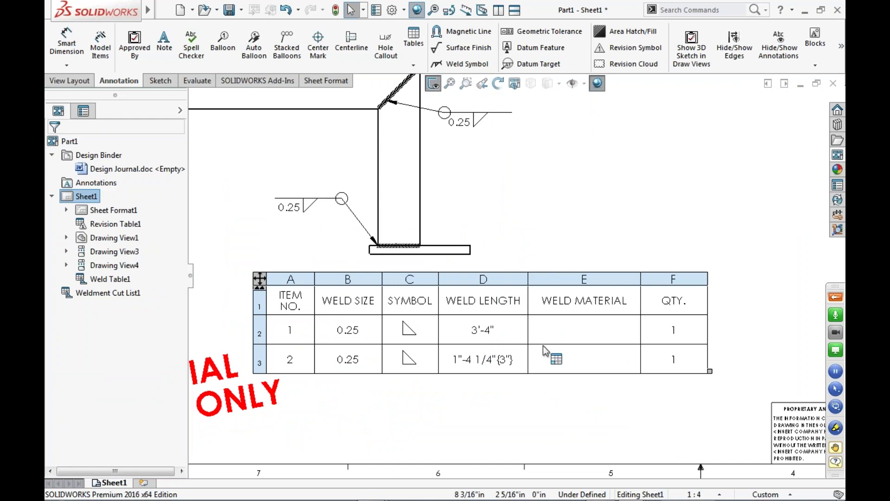
mouse_move(713, 372)
left_mouse_down()
mouse_move(674, 350)
mouse_move(568, 347)
mouse_move(566, 366)
left_mouse_up()
left_click(589, 350)
scroll(505, 332, "up", 3)
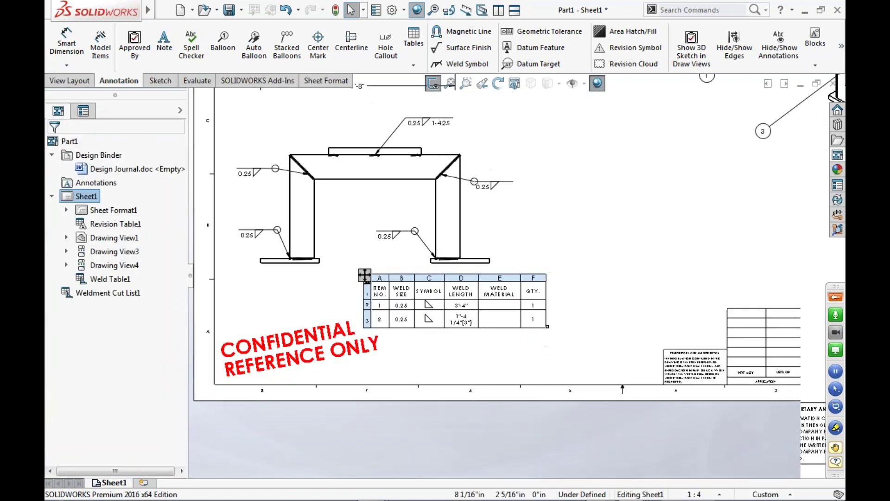
Start a Relative View from the isometric view's model and limit its scope to the mounting plate body.
scroll(475, 280, "up", 2)
scroll(475, 281, "down", 1)
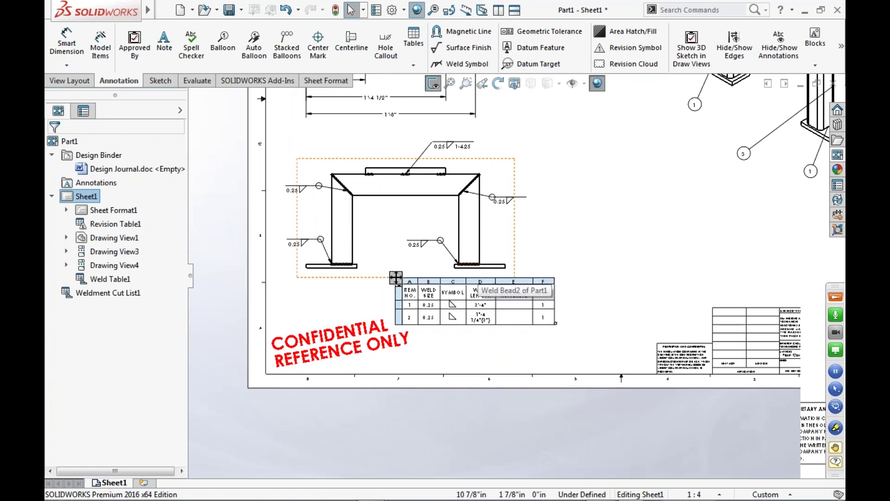
scroll(607, 279, "up", 2)
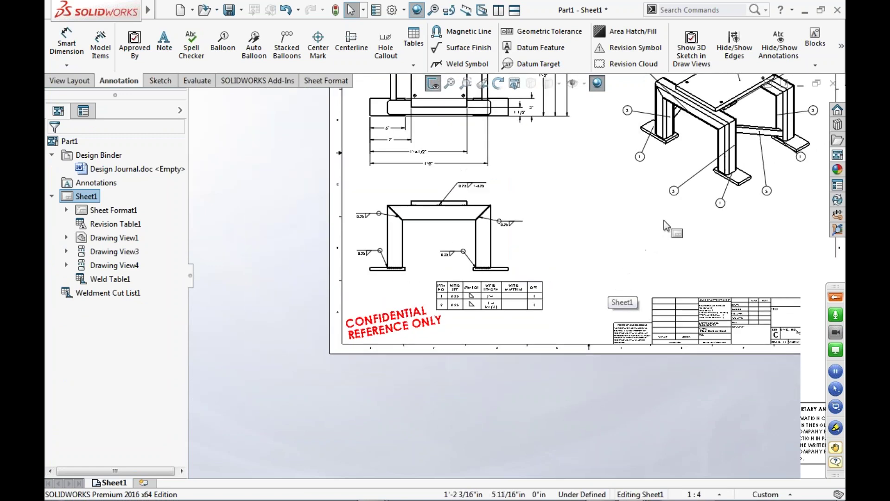
key("f")
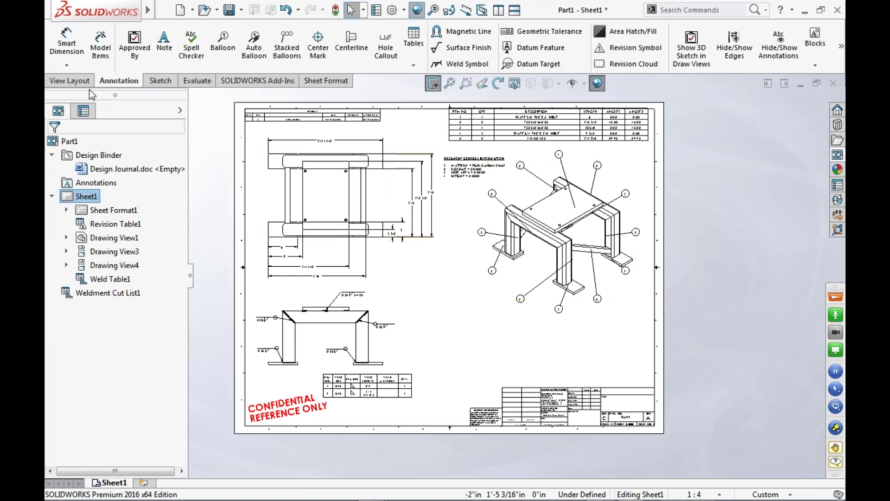
left_click(70, 81)
scroll(603, 237, "down", 1)
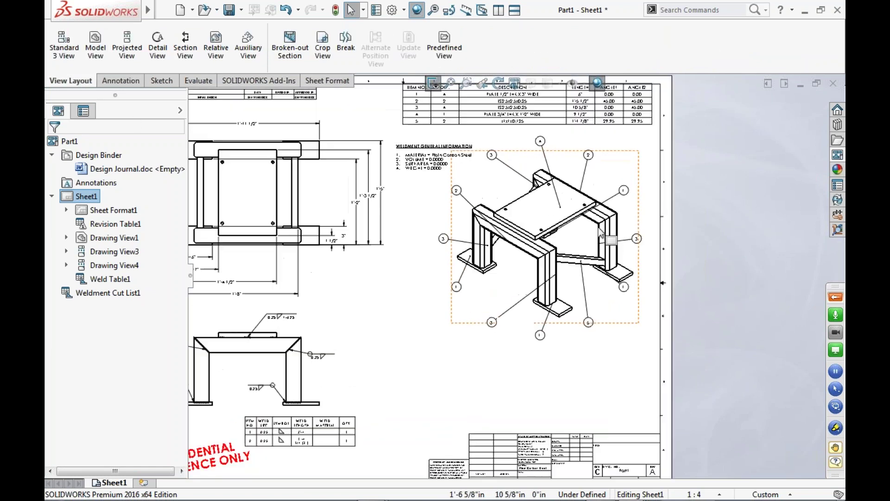
scroll(602, 234, "down", 1)
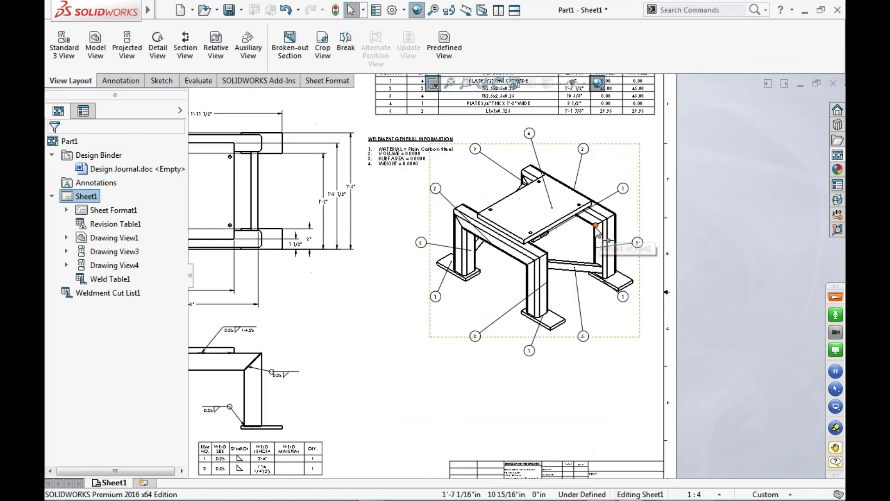
left_click(218, 47)
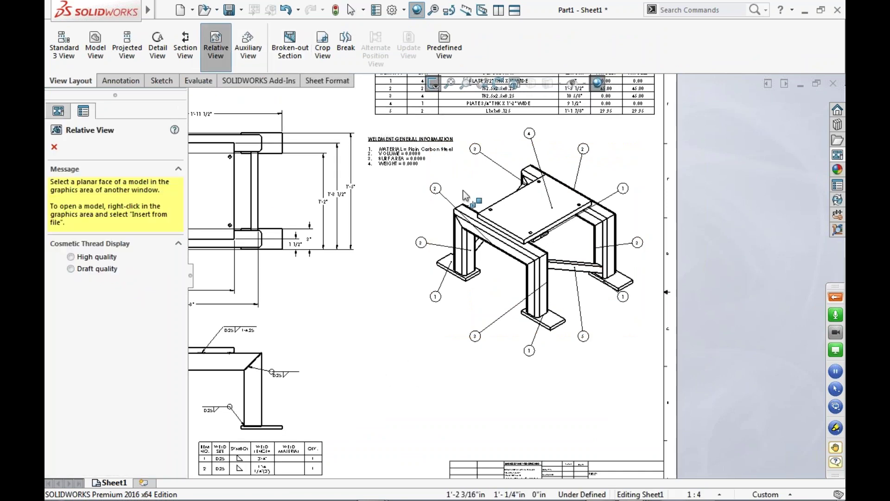
left_click(523, 214)
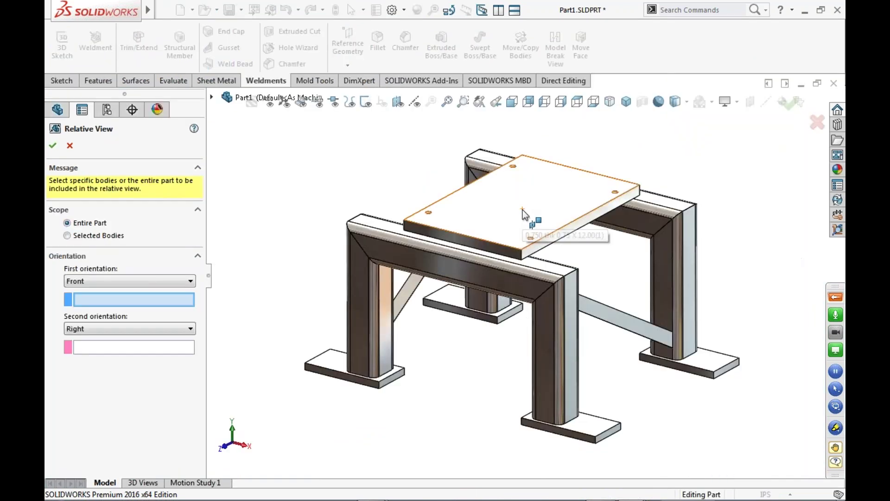
left_click(67, 236)
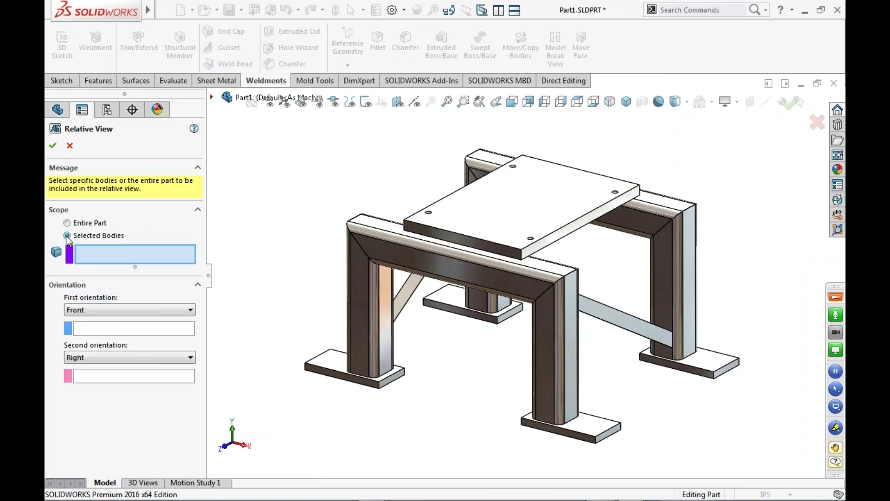
left_click(506, 207)
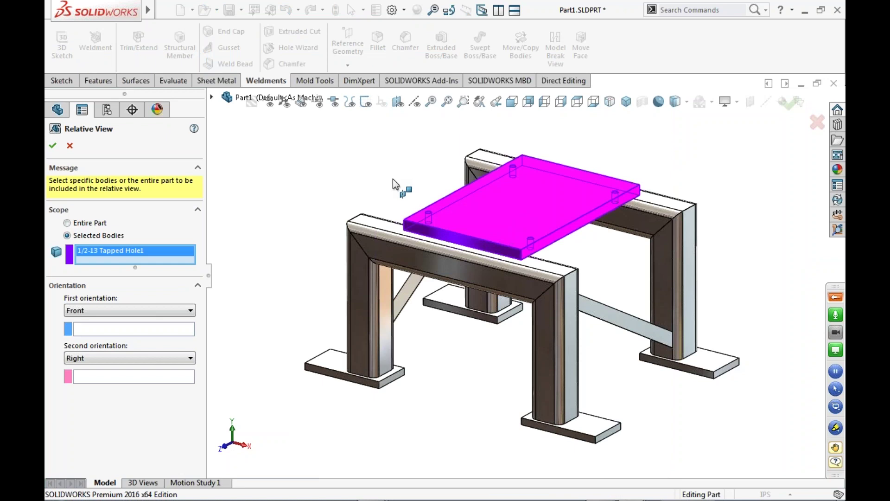
Orient the relative view with the plate's top face as Front and its long front side face as Right, placing it below the isometric view.
left_click(95, 330)
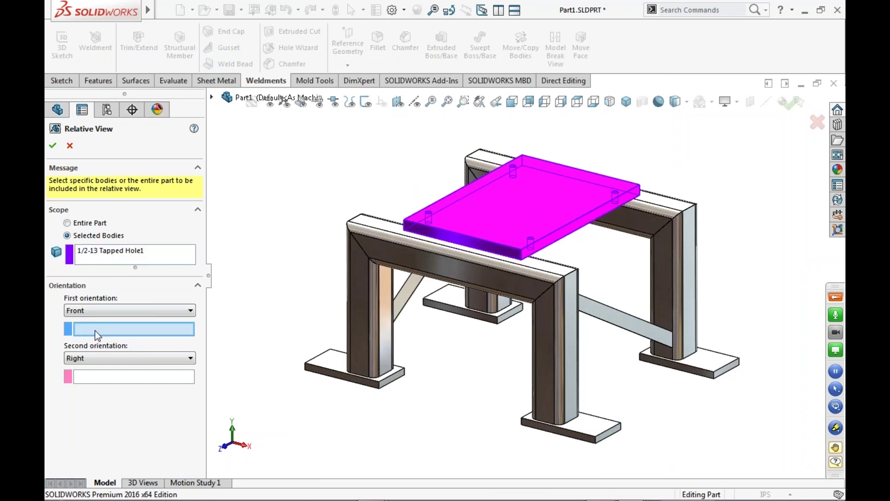
left_click(524, 211)
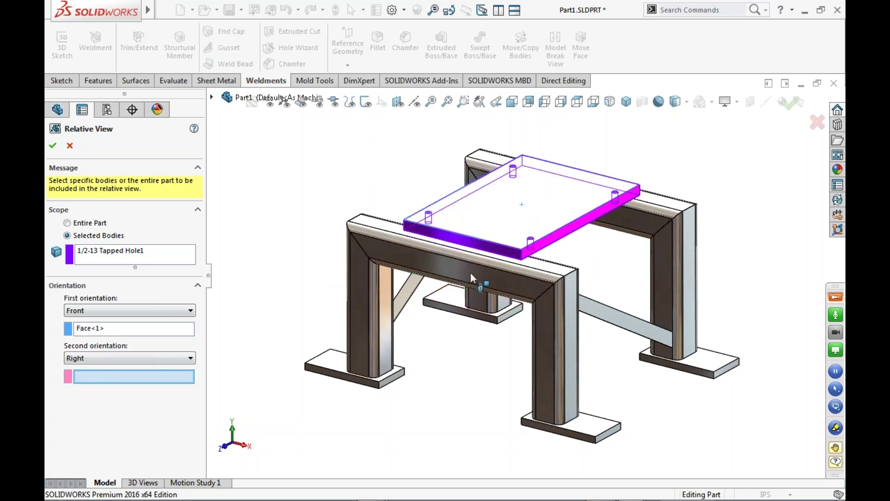
left_click(485, 250)
right_click(485, 249)
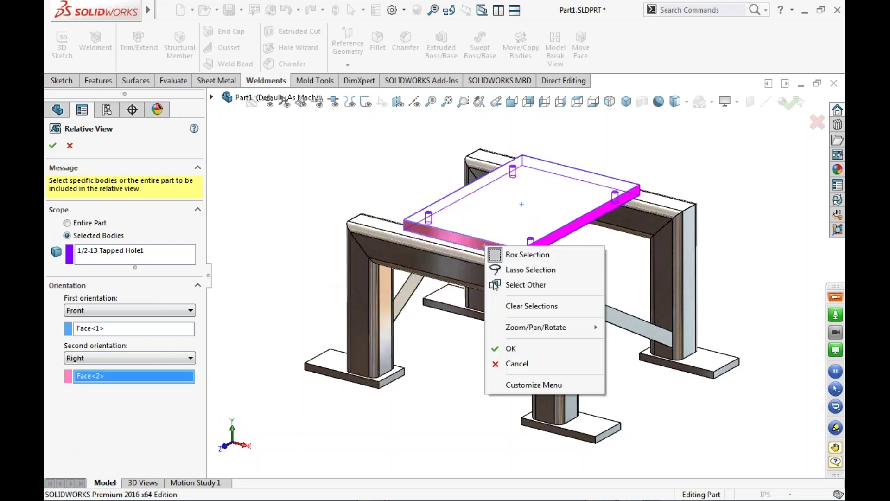
left_click(510, 354)
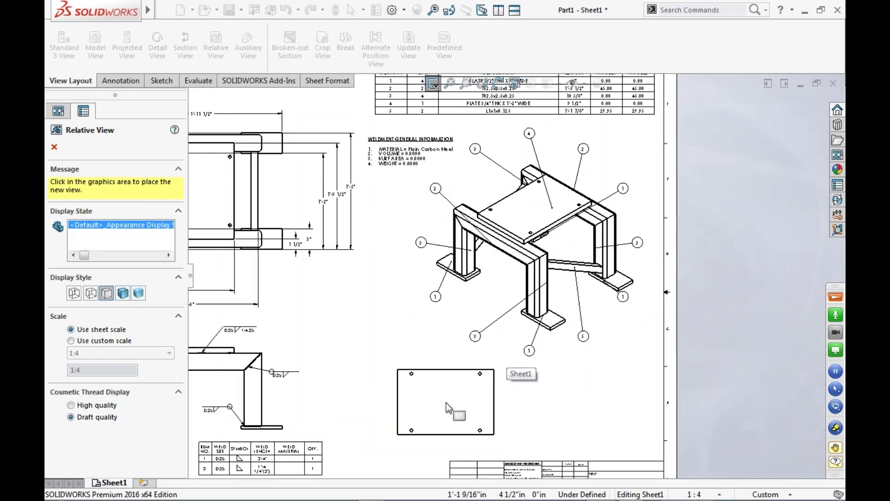
left_click(450, 407)
Add Smart Dimensions for the mounting plate's height and width, placed to the left of and above the plate in its relative view.
scroll(387, 472, "down", 5)
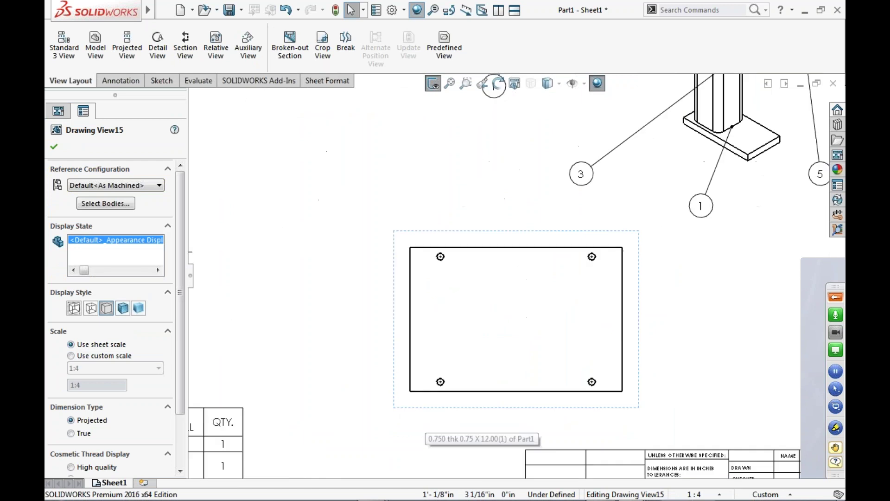
left_click(321, 256)
key("s")
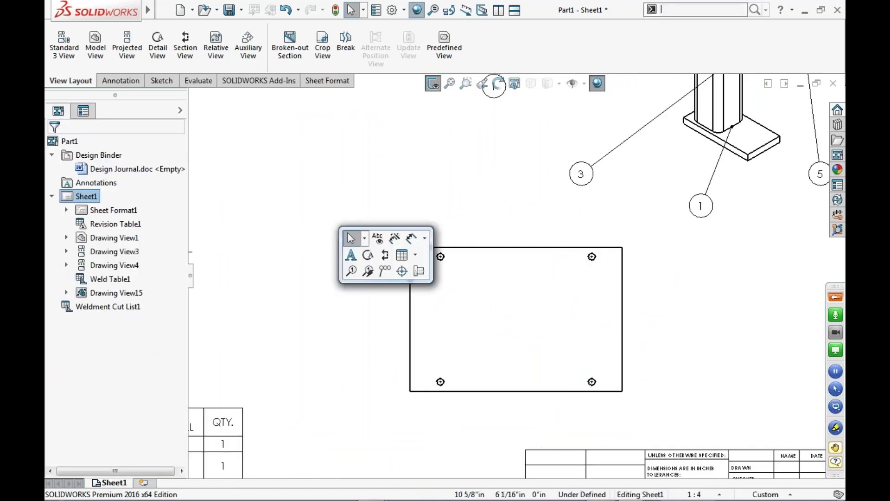
left_click(412, 240)
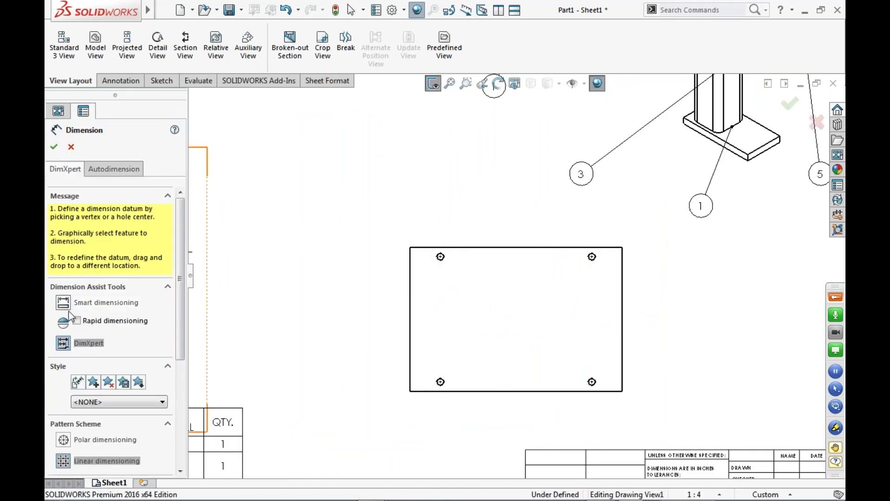
left_click(507, 265)
scroll(500, 260, "down", 2)
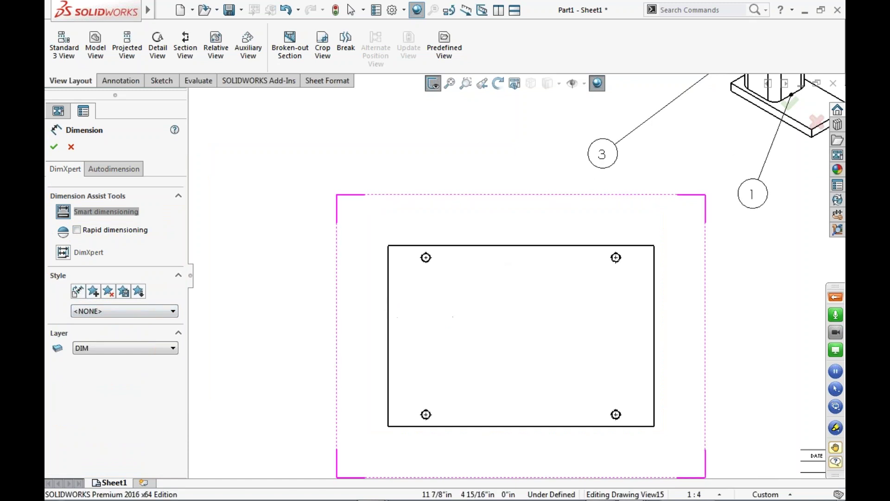
left_click(390, 308)
left_click(282, 335)
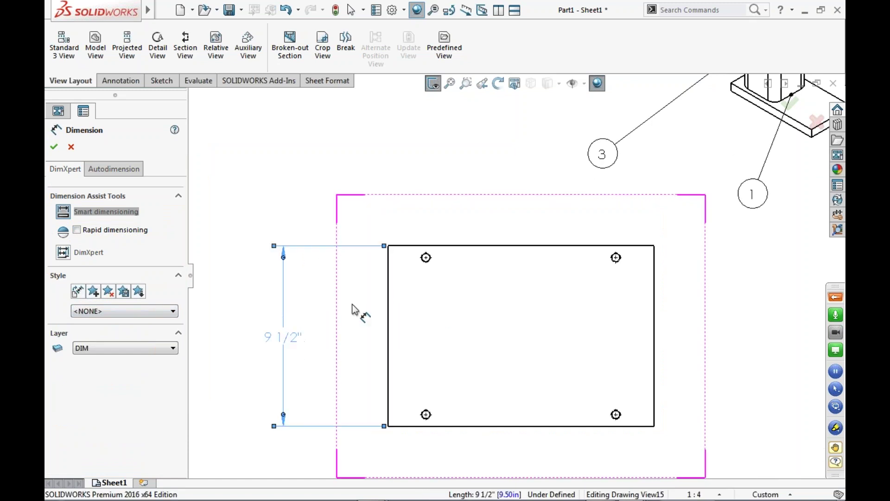
left_click(540, 246)
left_click(510, 187)
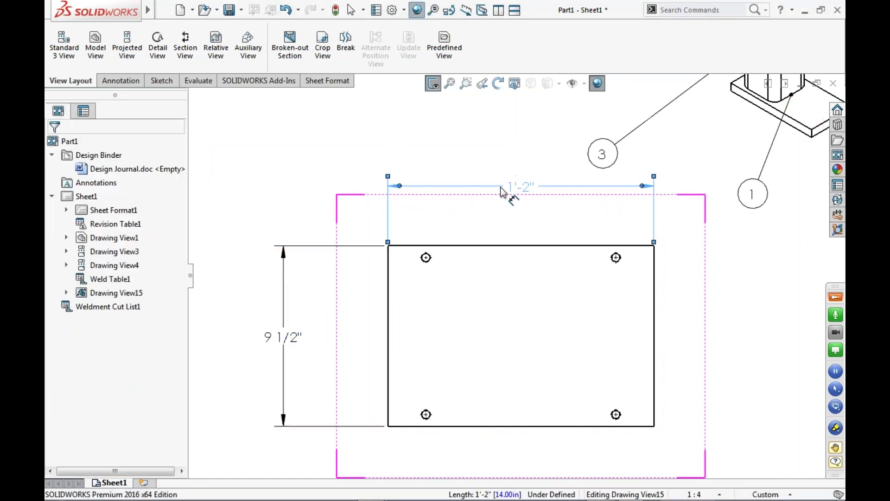
key("Escape")
Move the mounting plate's relative view slightly left and down on the sheet.
scroll(644, 286, "up", 3)
scroll(581, 302, "down", 2)
mouse_move(583, 302)
left_mouse_down()
mouse_move(564, 330)
mouse_move(544, 311)
left_mouse_up()
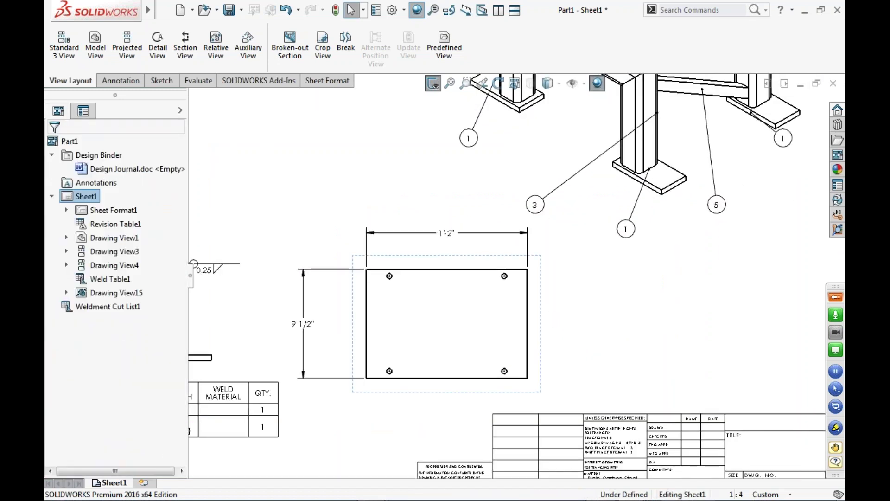
Attach a circular item-number balloon to the right edge of the mounting plate view, placed to the plate's upper right.
key("s")
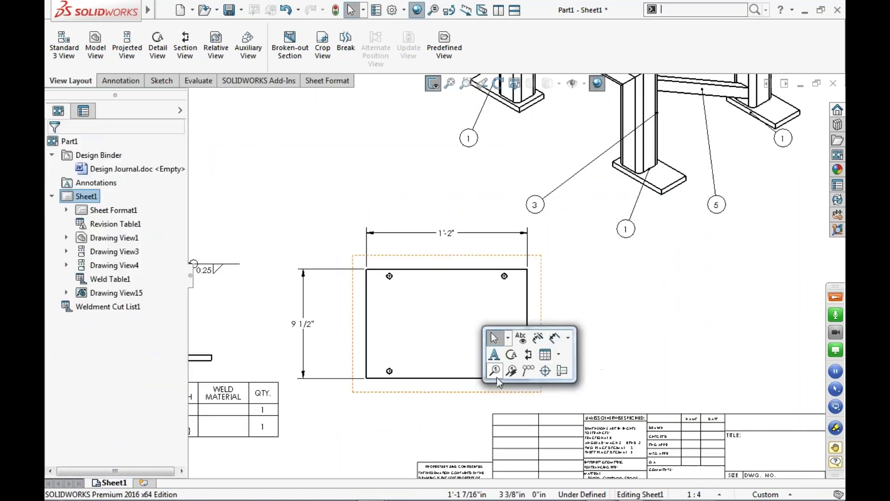
left_click(495, 370)
scroll(536, 296, "down", 2)
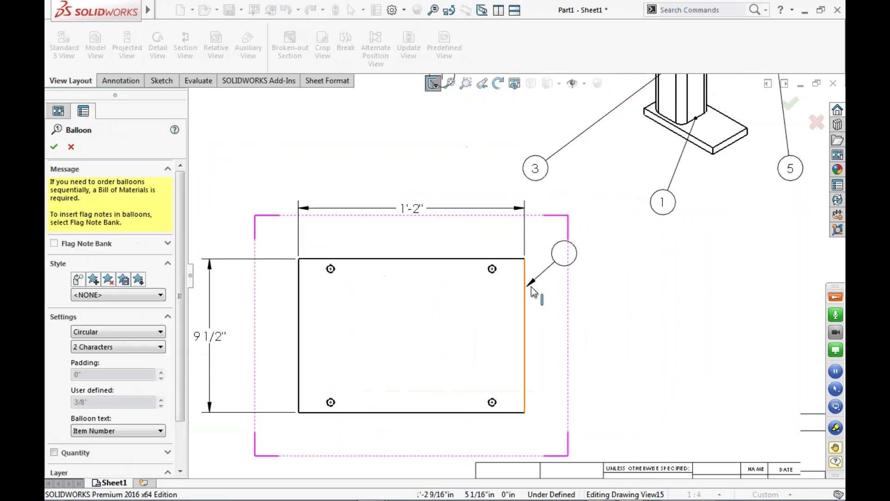
left_click(525, 278)
left_click(597, 240)
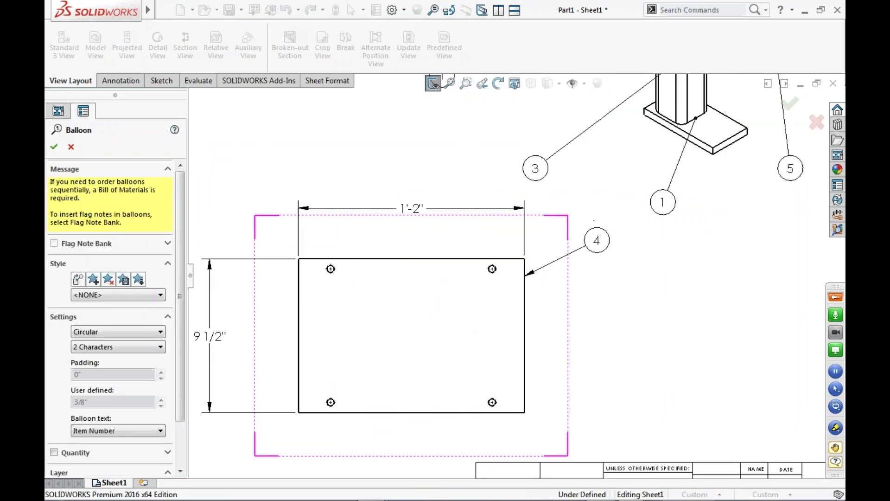
left_click(54, 148)
Move the mounting plate's height and width dimensions closer to the plate outline.
scroll(613, 313, "up", 2)
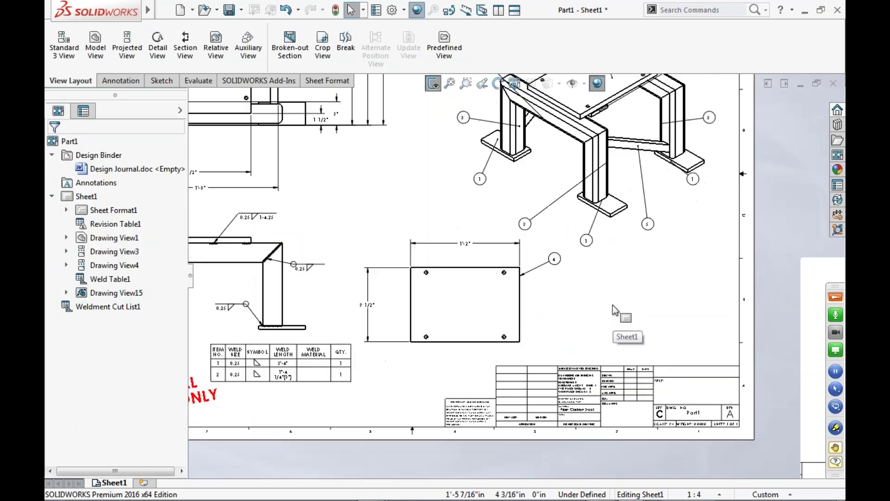
scroll(463, 297, "down", 3)
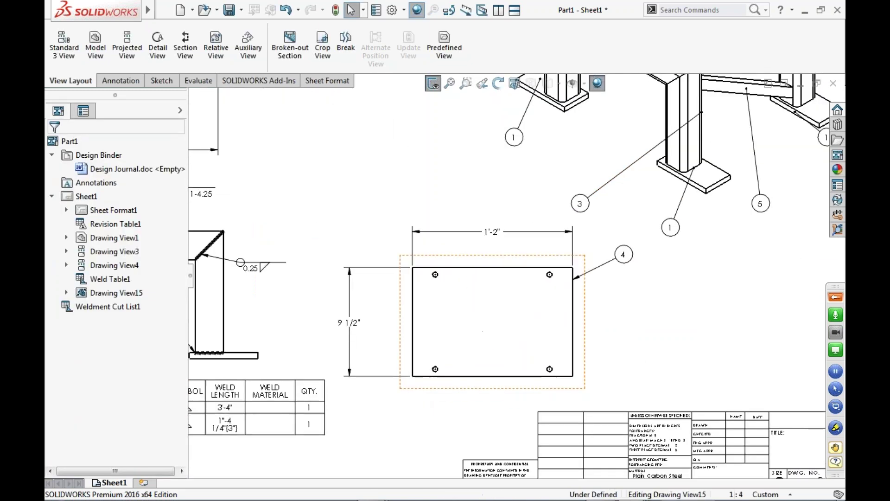
left_click(482, 331)
left_click_drag(347, 323, 366, 324)
left_click_drag(494, 236, 494, 244)
left_click(491, 314)
Start a hole table for the mounting plate view, using its lower-left corner as origin and the plate face for the holes.
scroll(491, 314, "down", 3)
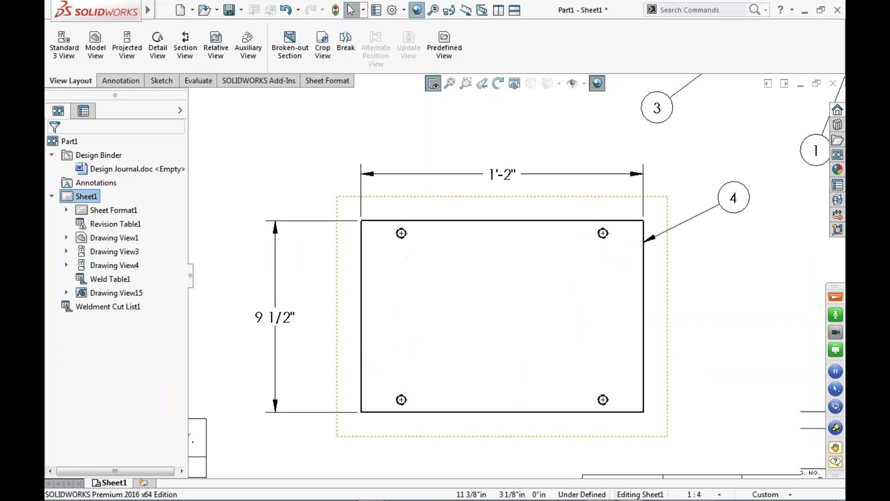
scroll(523, 290, "up", 2)
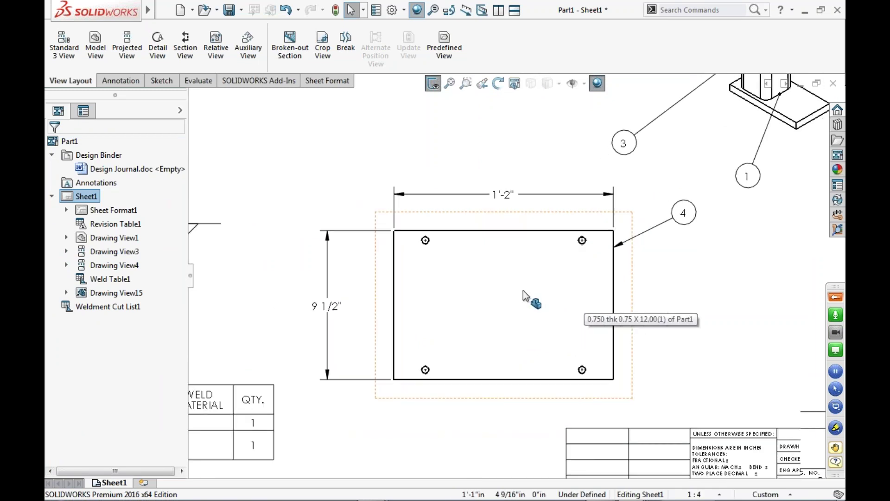
left_click(416, 407)
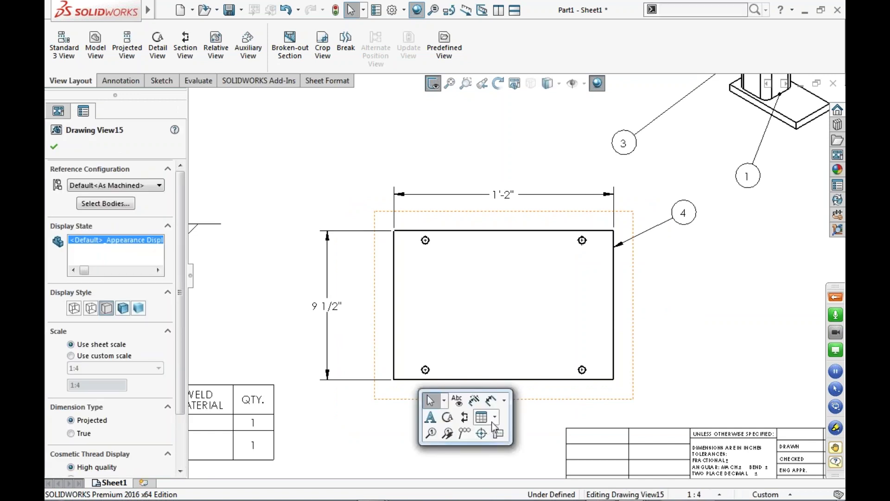
left_click(493, 420)
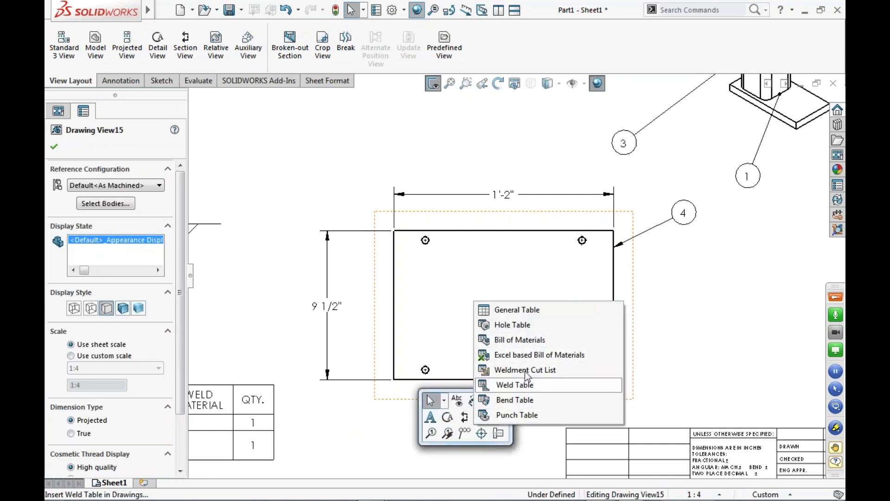
left_click(512, 324)
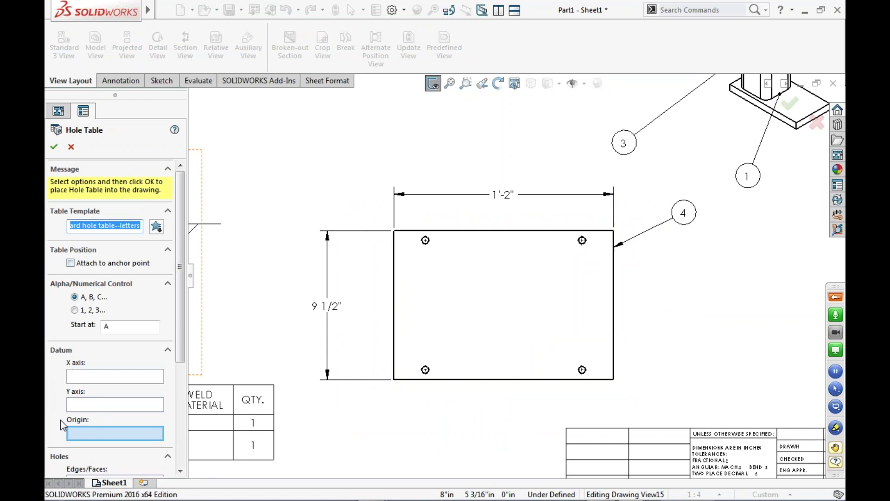
scroll(399, 386, "down", 4)
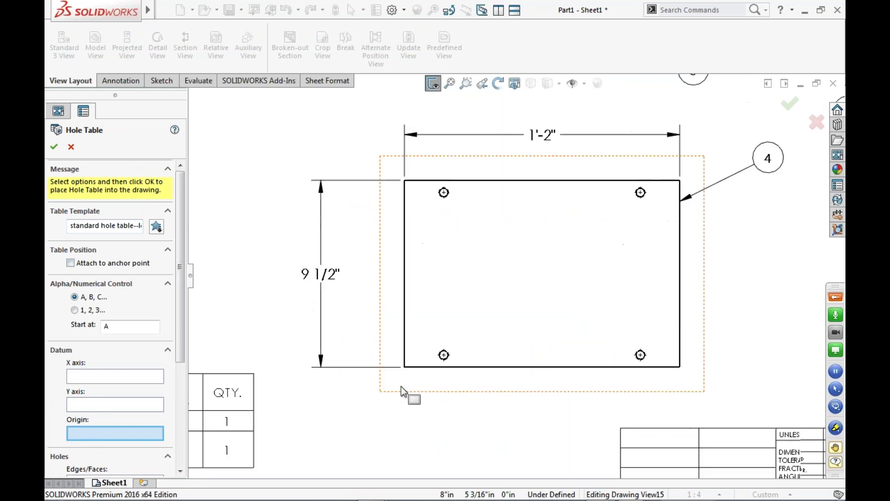
left_click(411, 360)
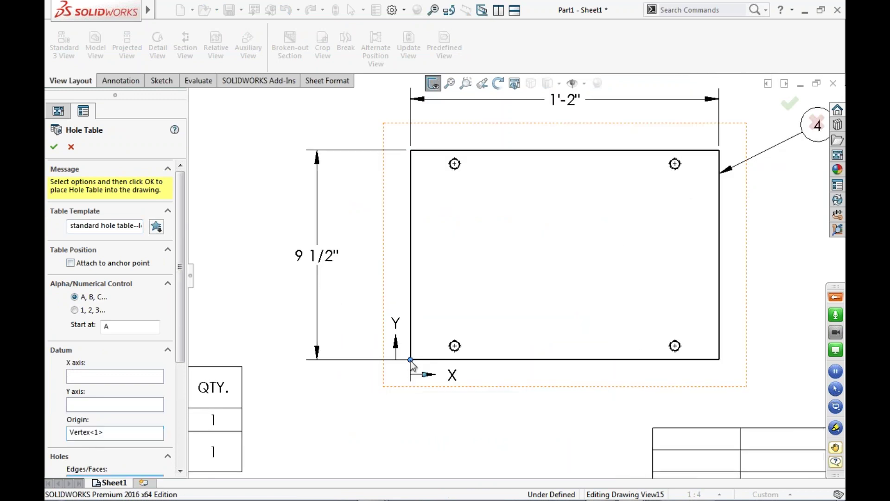
scroll(595, 340, "up", 2)
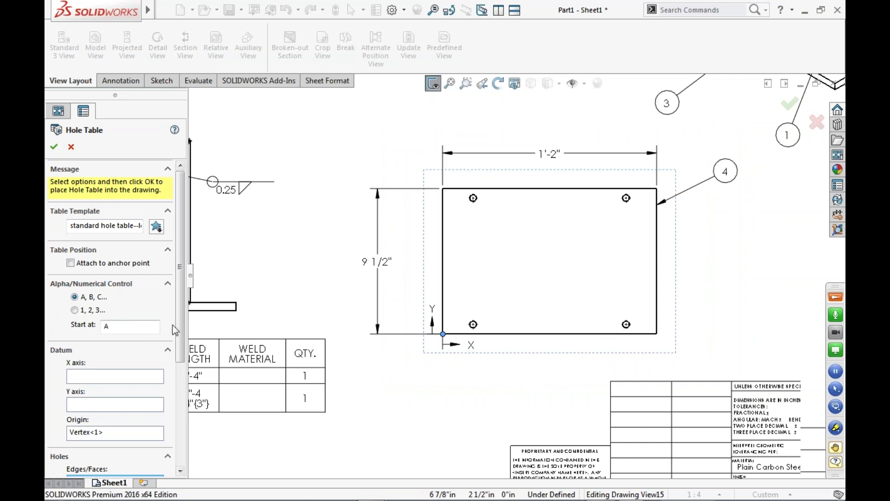
scroll(175, 330, "down", 3)
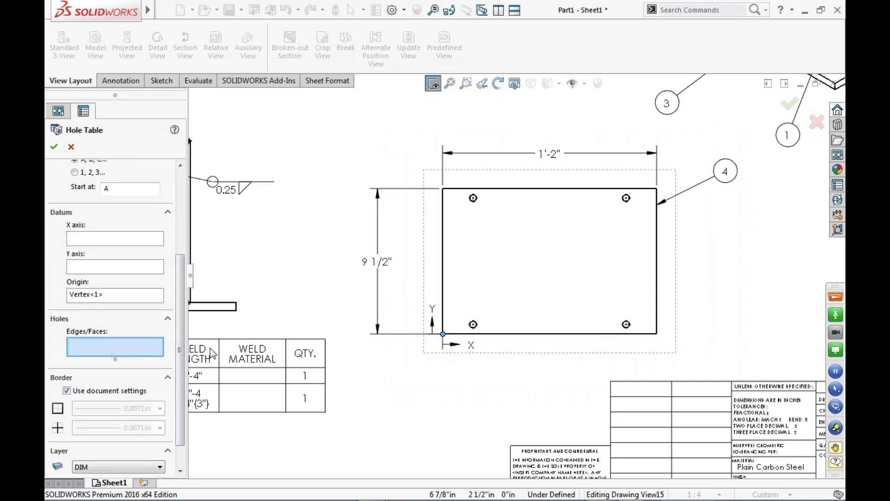
left_click(541, 282)
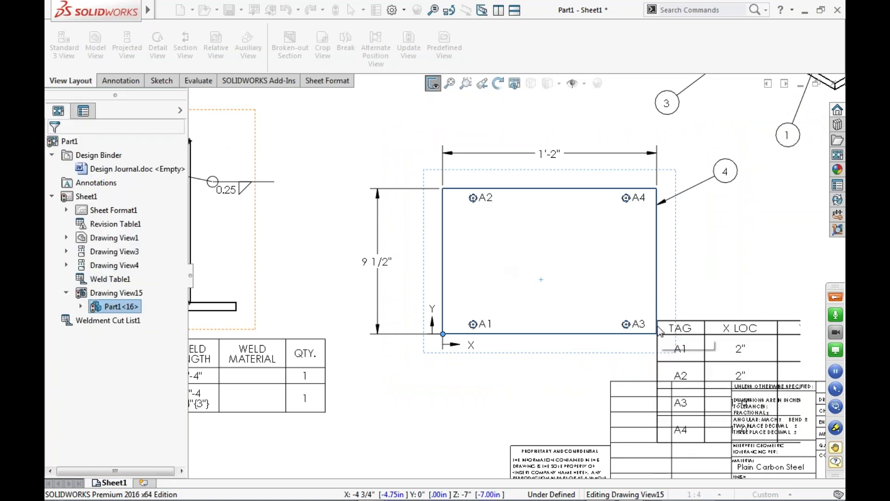
Place the hole table to the right of the mounting plate view, above the title block.
scroll(655, 321, "up", 5)
scroll(614, 288, "down", 2)
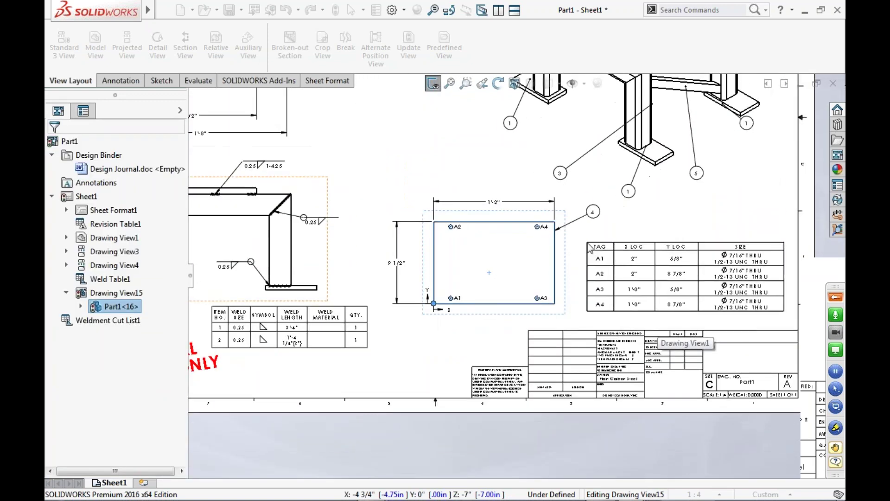
left_click(585, 237)
scroll(671, 277, "down", 2)
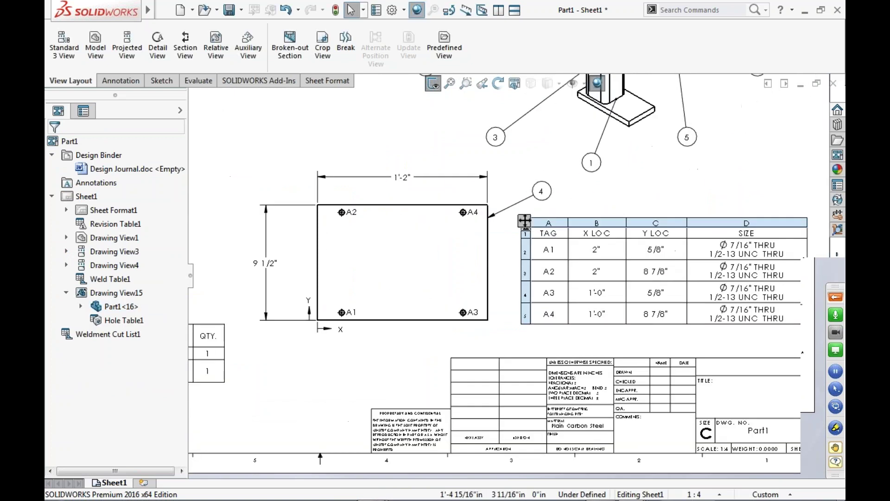
left_click(500, 344)
Set the hole table to combine same sizes.
scroll(500, 222, "down", 2)
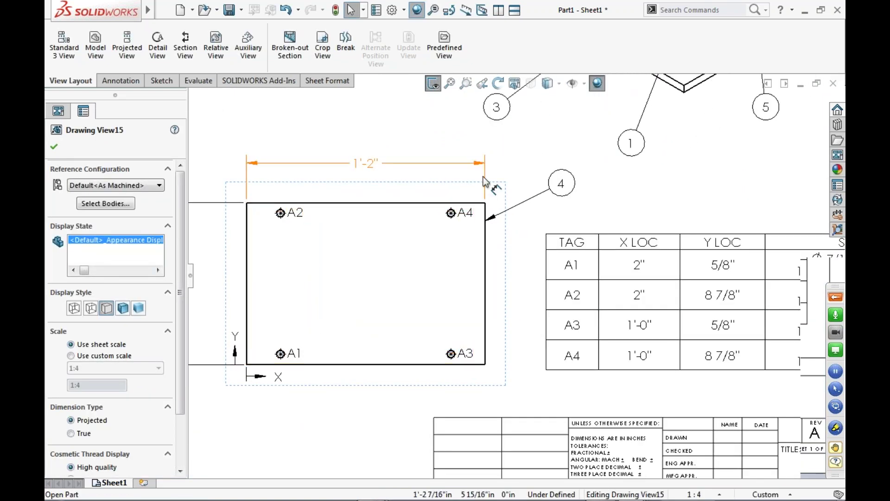
left_click(603, 259)
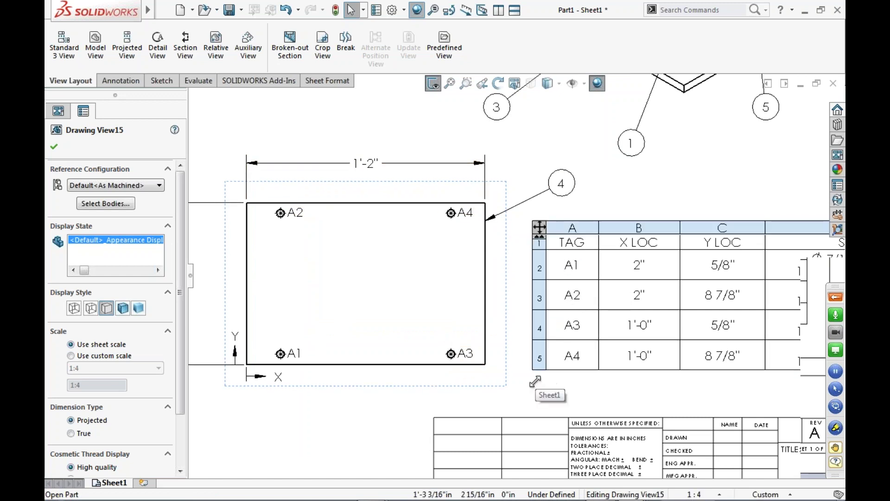
scroll(757, 364, "up", 2)
scroll(758, 365, "down", 1)
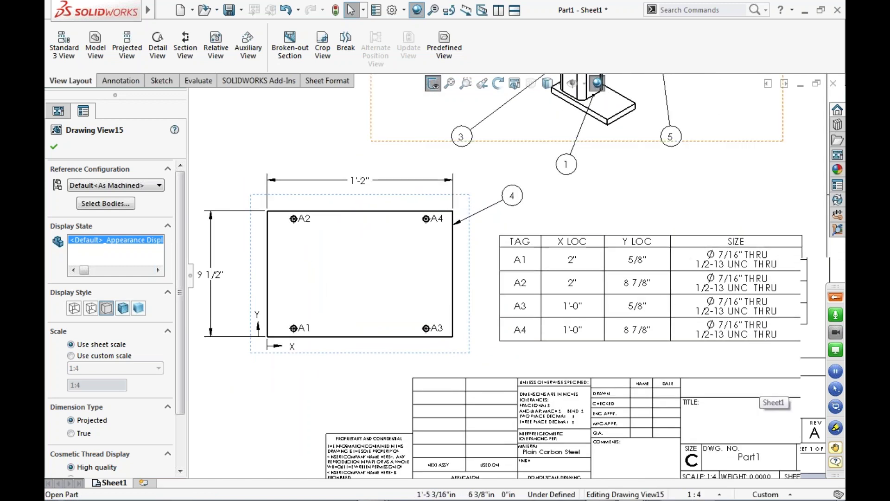
left_click(353, 377)
left_click(494, 229)
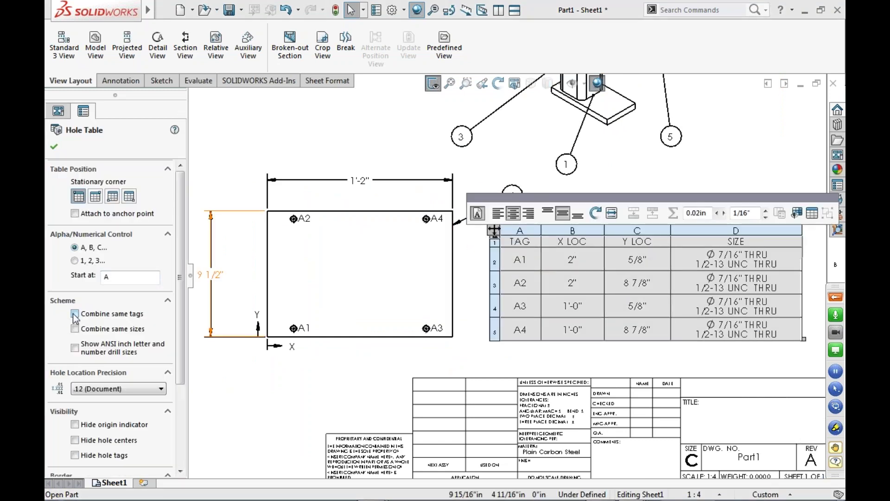
left_click(75, 329)
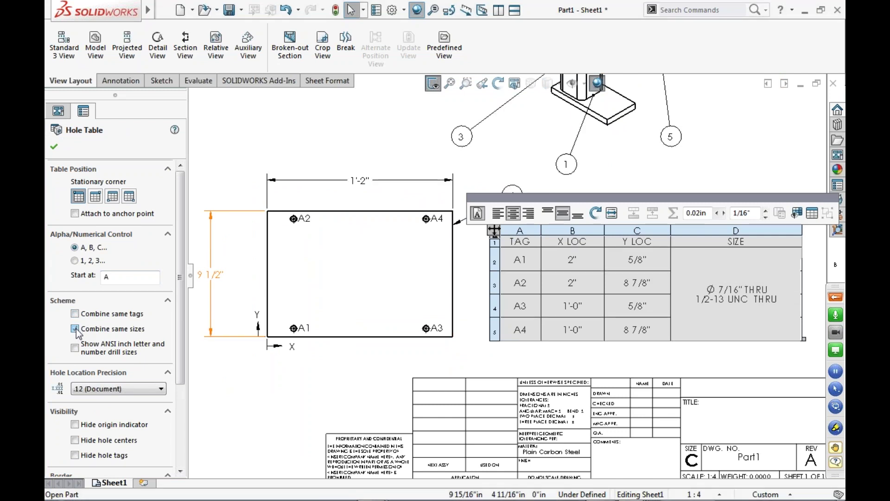
left_click(54, 147)
left_click(367, 348)
Shrink the hole table from its lower-right corner so its rows and columns are more compact.
left_click_drag(803, 342, 734, 308)
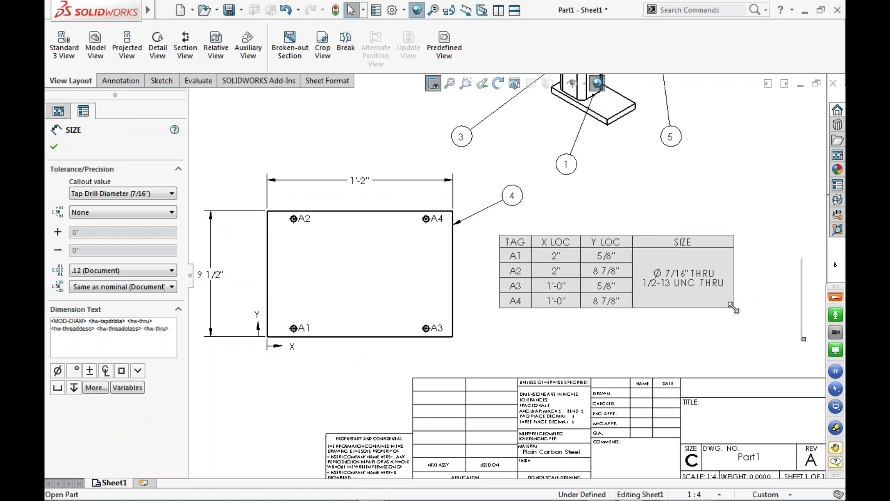
left_click(329, 372)
scroll(313, 246, "up", 3)
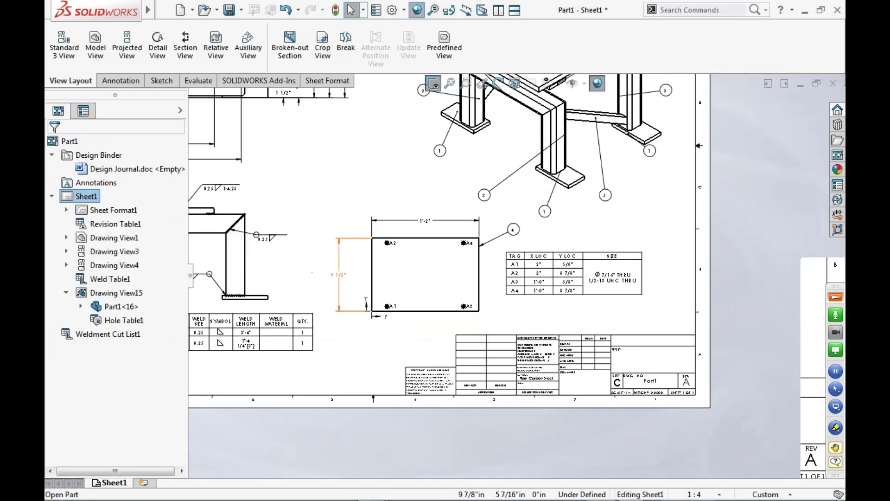
Examine the whole drawing sheet with its views, tables, balloons and weld annotations.
scroll(313, 246, "up", 4)
scroll(441, 194, "down", 2)
scroll(452, 191, "up", 2)
scroll(462, 189, "down", 1)
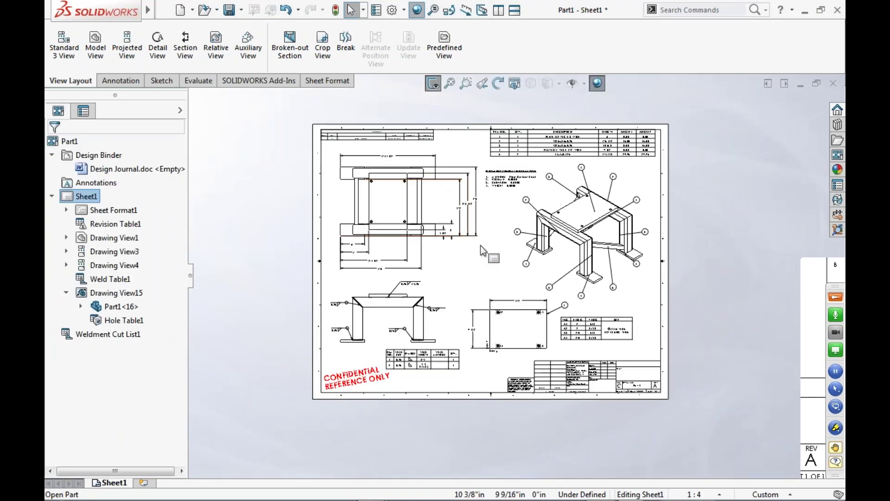
scroll(480, 246, "down", 2)
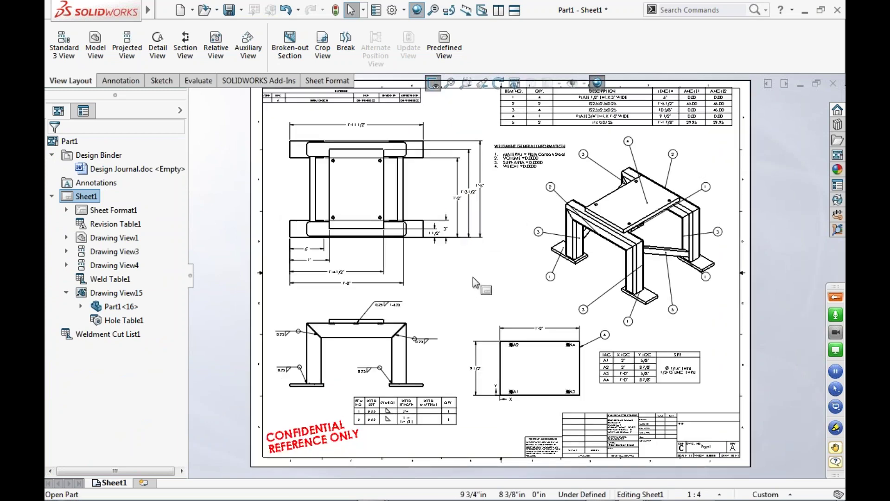
key("super+Tab")
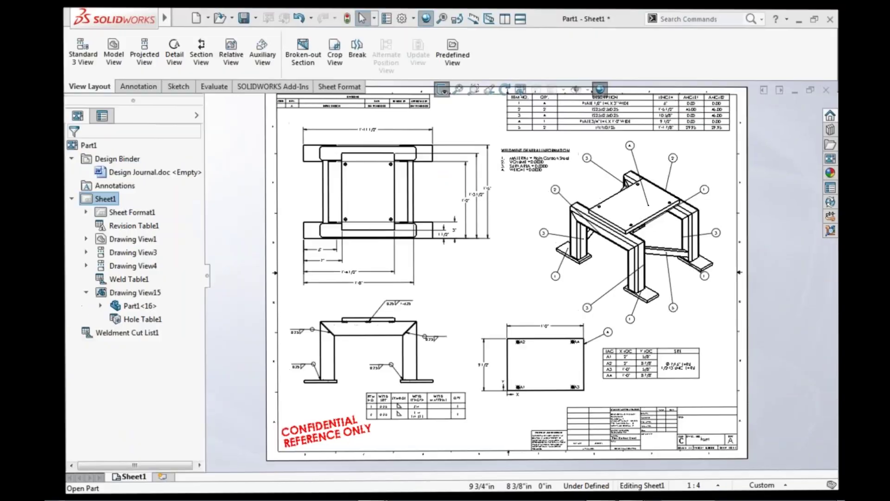